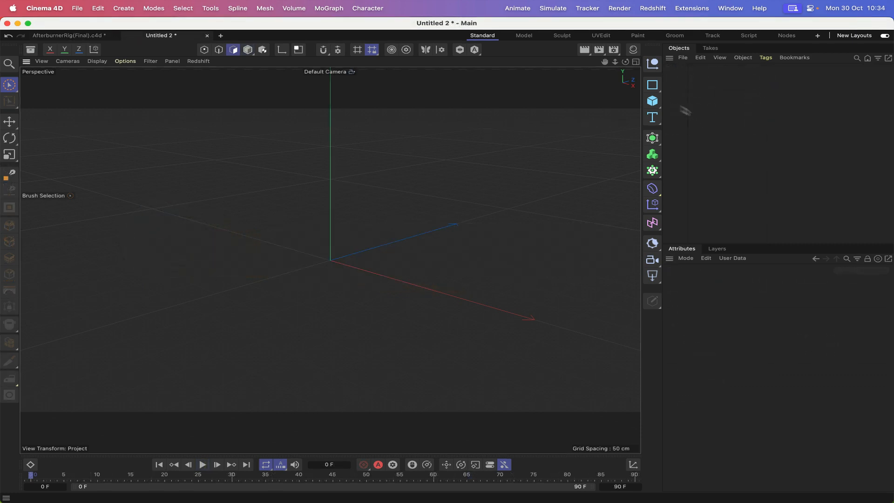
Step: Add a cone primitive to the scene and set its orientation to +Z
{"action": "left_click", "coordinate": [653, 100]}
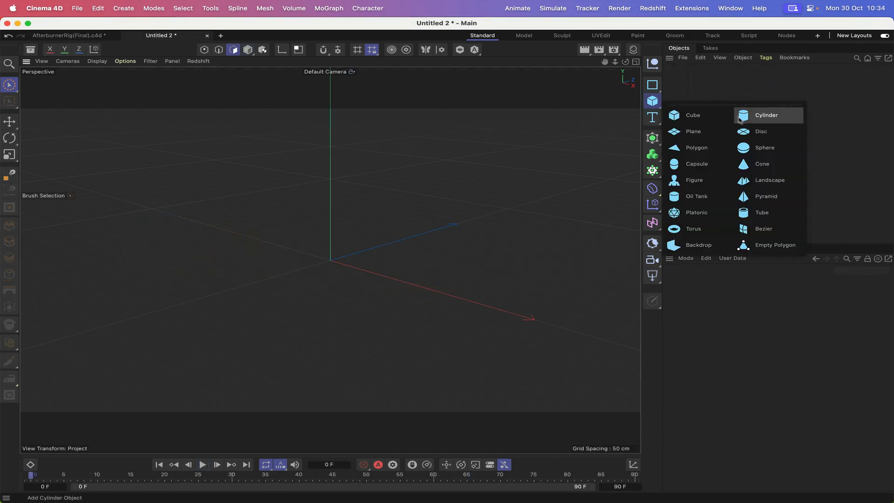
{"action": "left_click", "coordinate": [748, 170]}
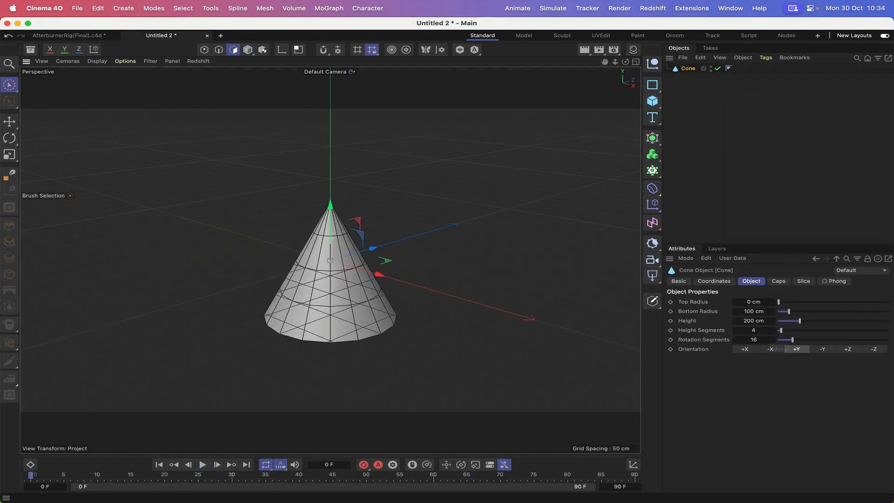
{"action": "left_click", "coordinate": [848, 349]}
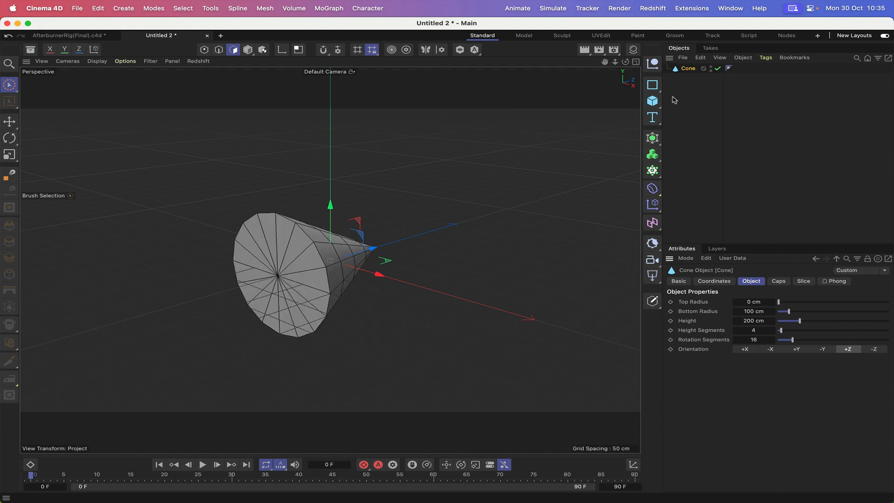
{"action": "left_click_drag", "start_coordinate": [626, 62], "coordinate": [568, 61]}
{"action": "left_click_drag", "start_coordinate": [331, 260], "coordinate": [445, 260]}
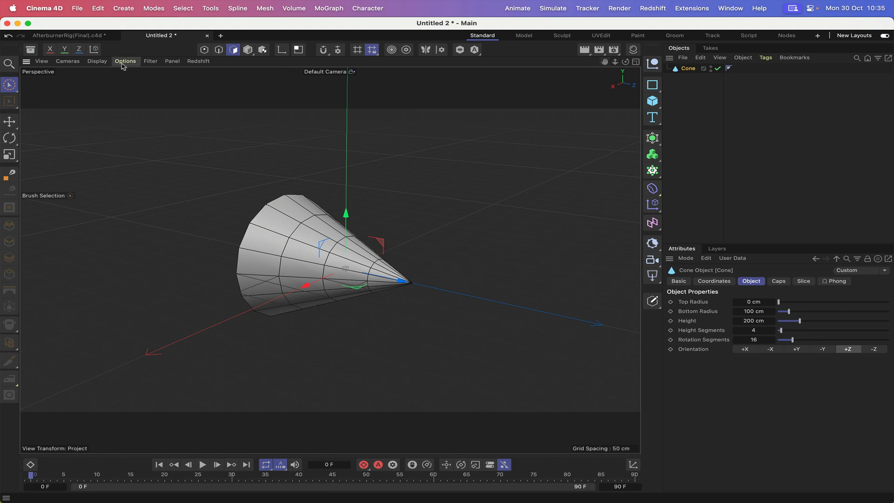
{"action": "left_click", "coordinate": [97, 61]}
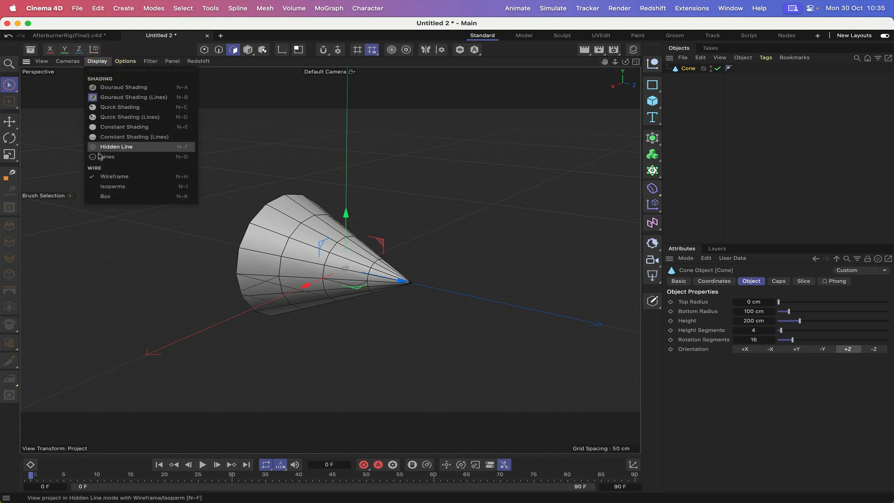
{"action": "left_click", "coordinate": [459, 152]}
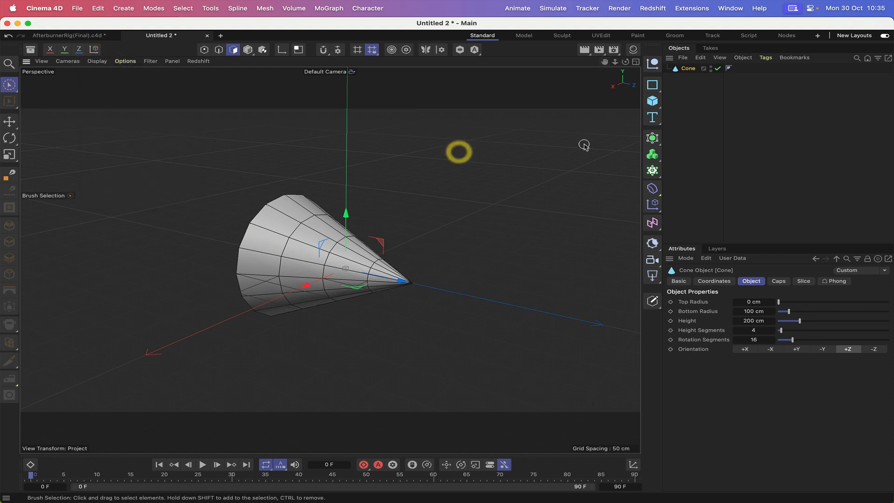
Step: Set the cone's top radius to 15 cm and turn off its caps
{"action": "left_click", "coordinate": [754, 301]}
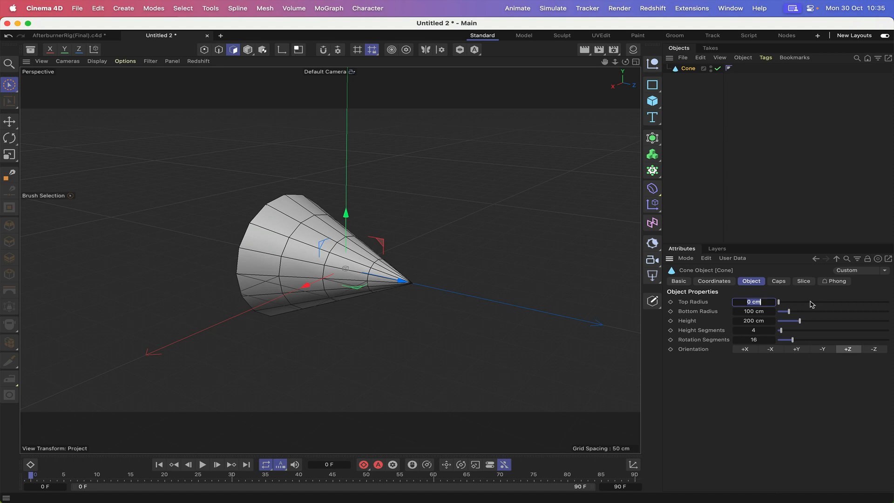
{"action": "key", "text": "Return"}
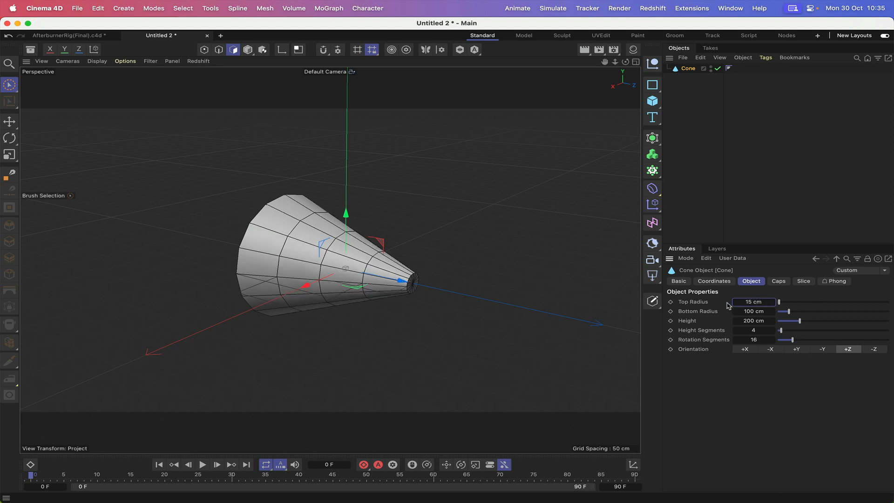
{"action": "left_click", "coordinate": [779, 281]}
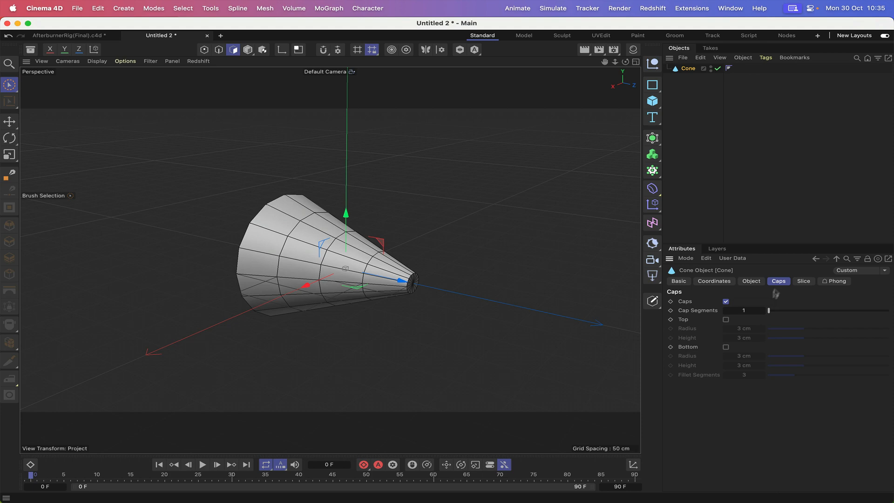
{"action": "left_click", "coordinate": [726, 302]}
{"action": "left_click", "coordinate": [752, 281]}
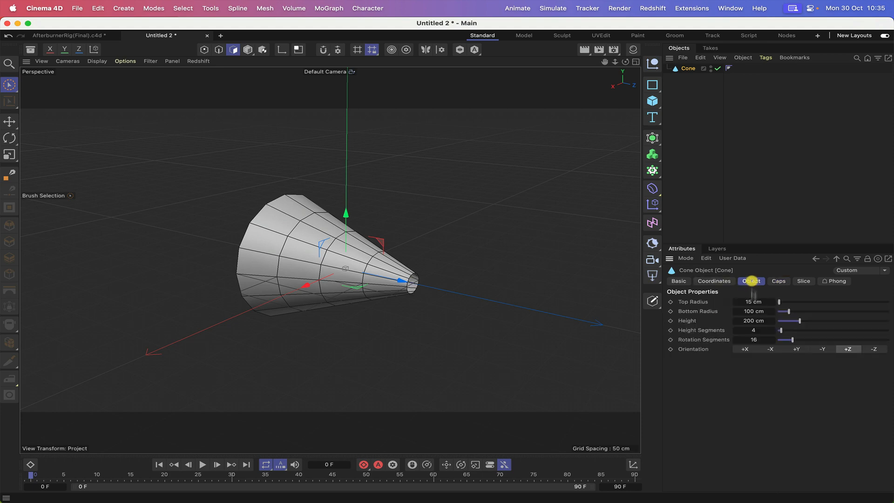
Step: Set the cone's bottom radius to 30 cm and its height to 50 cm
{"action": "double_click", "coordinate": [749, 312]}
{"action": "type", "text": "30"}
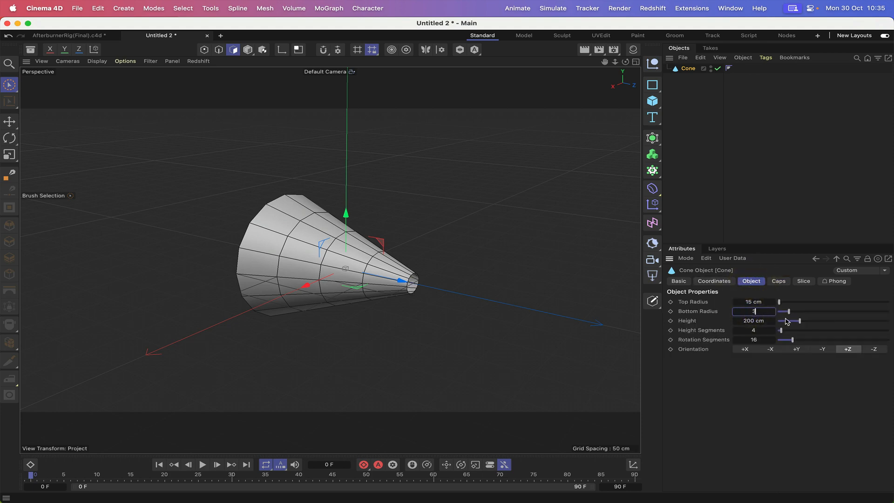
{"action": "key", "text": "Return"}
{"action": "double_click", "coordinate": [754, 321]}
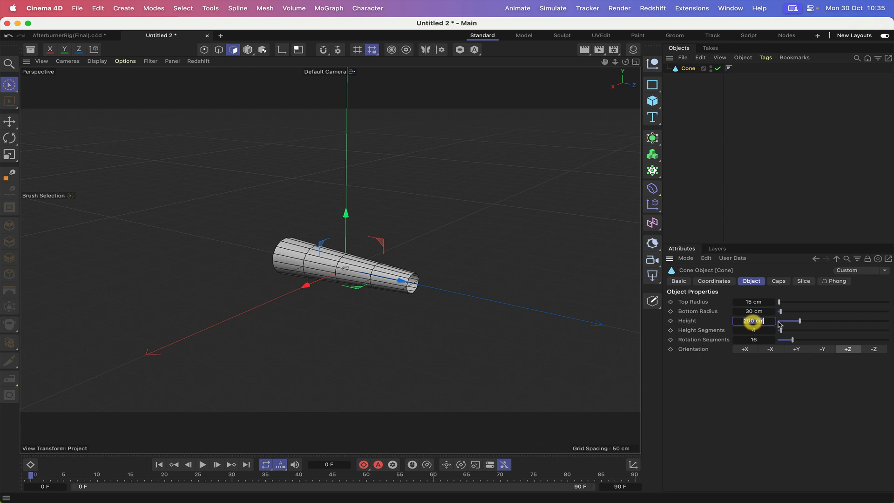
{"action": "type", "text": "1"}
{"action": "key", "text": "BackSpace"}
{"action": "type", "text": "50"}
{"action": "key", "text": "Return"}
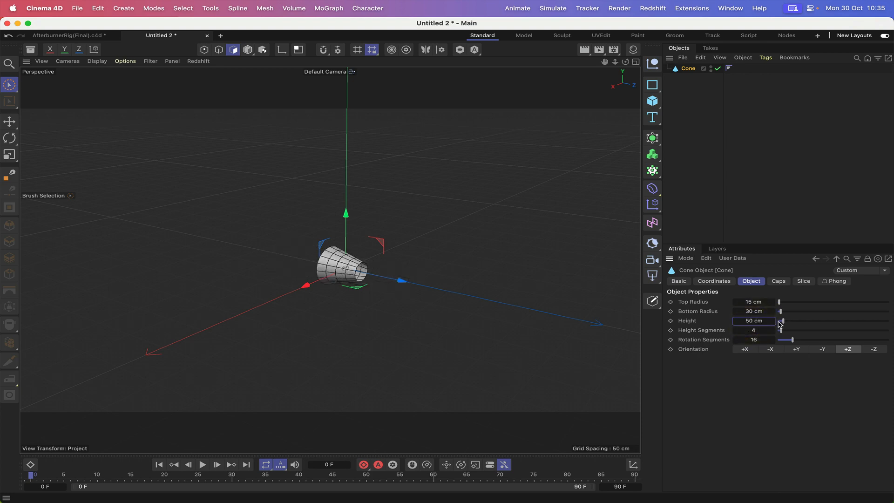
Step: Reduce the cone's height segments to 2 and frame it in the viewport
{"action": "double_click", "coordinate": [762, 331]}
{"action": "type", "text": "2"}
{"action": "key", "text": "Return"}
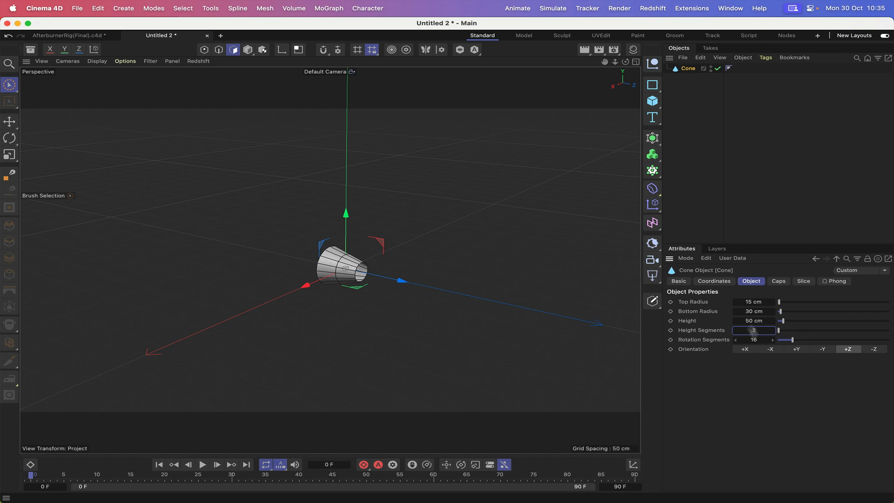
{"action": "key", "text": "h"}
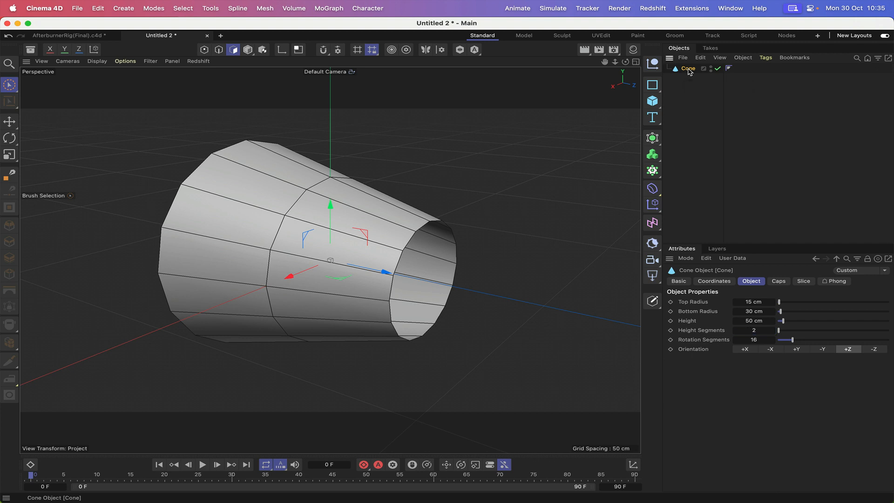
Step: Duplicate the cone twice and convert all three cones into editable polygon objects
{"action": "left_click_drag", "start_coordinate": [688, 69], "coordinate": [688, 86], "text": "ctrl"}
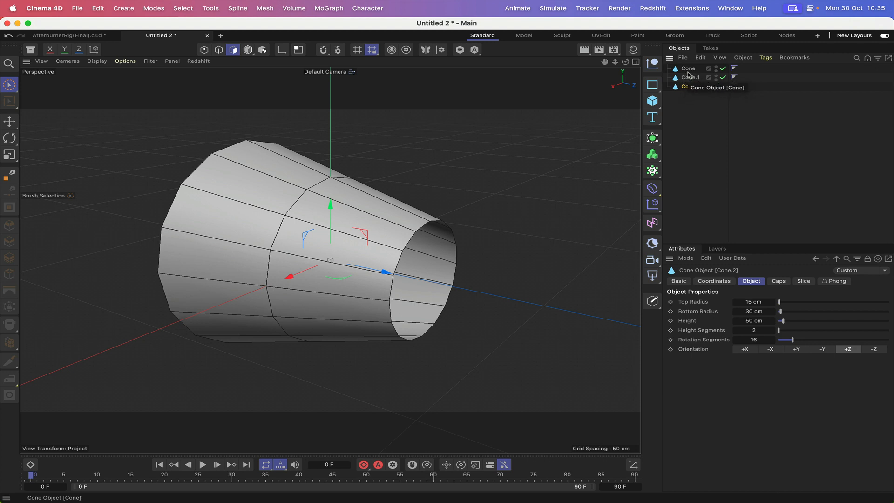
{"action": "left_click_drag", "start_coordinate": [691, 68], "coordinate": [693, 68]}
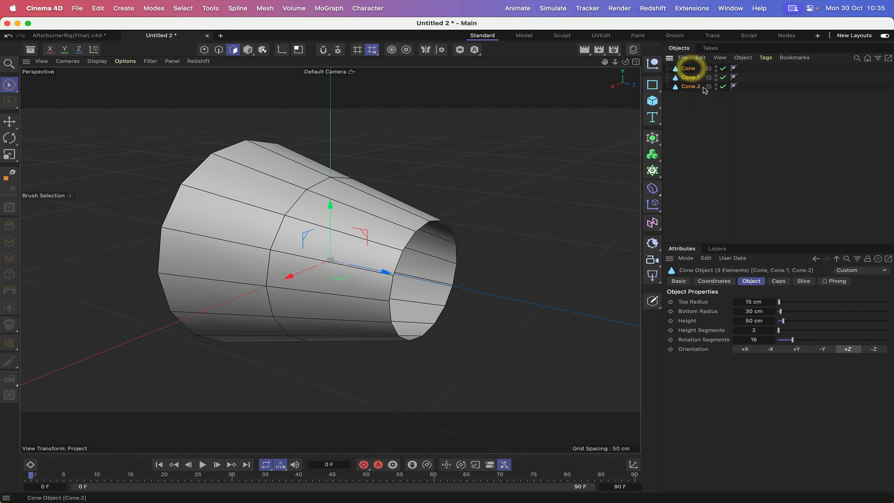
{"action": "key", "text": "c"}
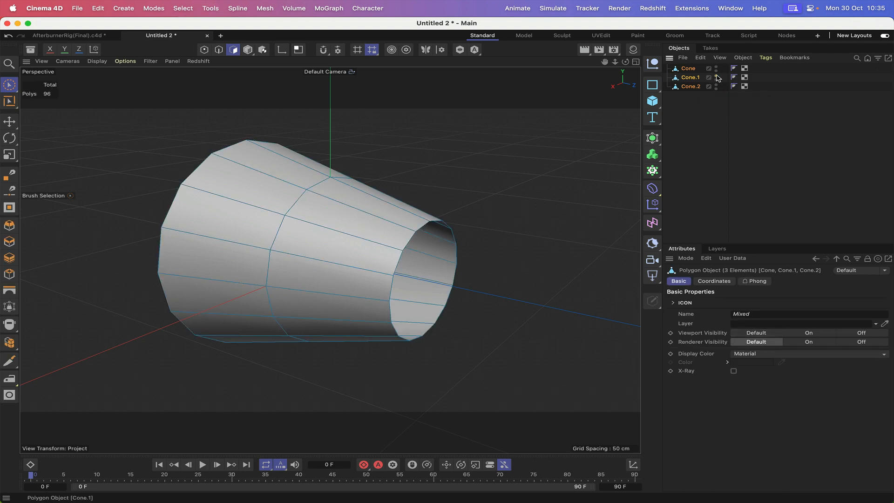
Step: Hide Cone.1 and Cone.2, and delete the narrow front polygon loop from the original Cone
{"action": "left_click", "coordinate": [717, 76]}
{"action": "left_click", "coordinate": [715, 82]}
{"action": "left_click", "coordinate": [688, 69]}
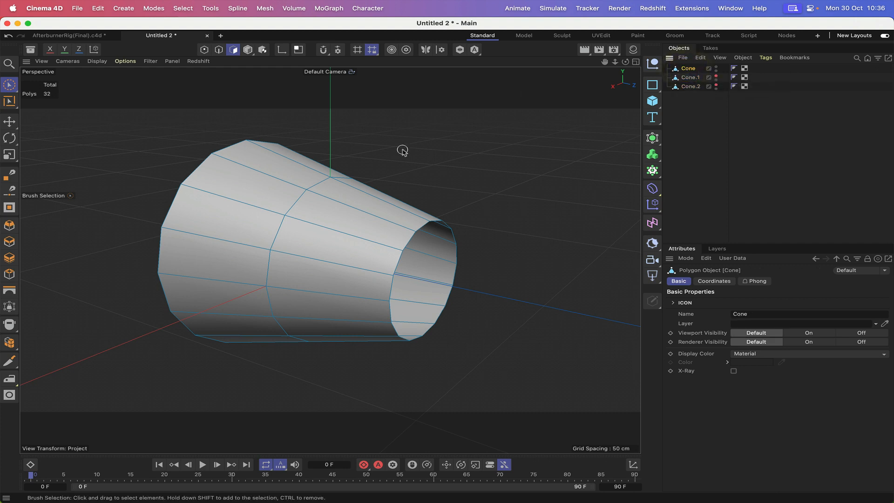
{"action": "key", "text": "u"}
{"action": "key", "text": "l"}
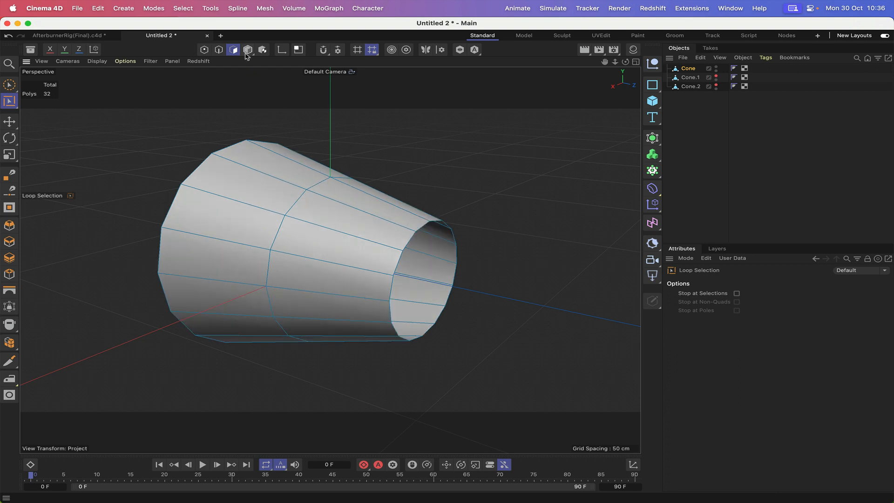
{"action": "left_click", "coordinate": [390, 229]}
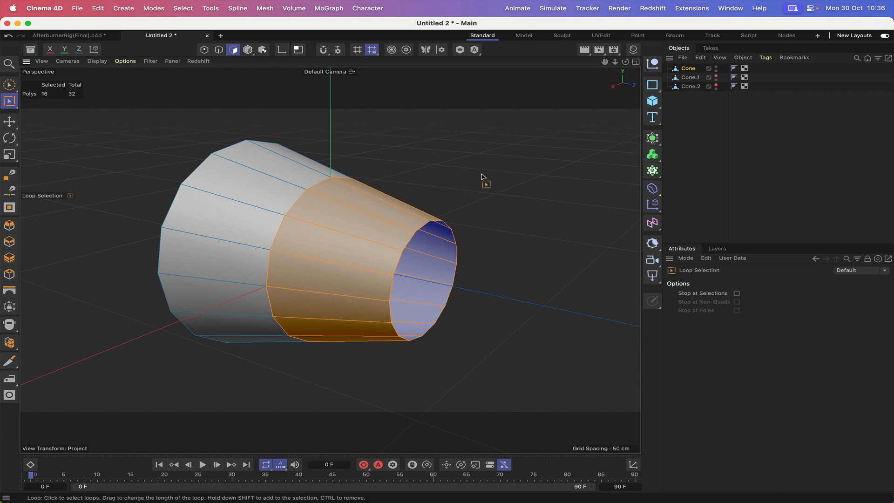
{"action": "key", "text": "Delete"}
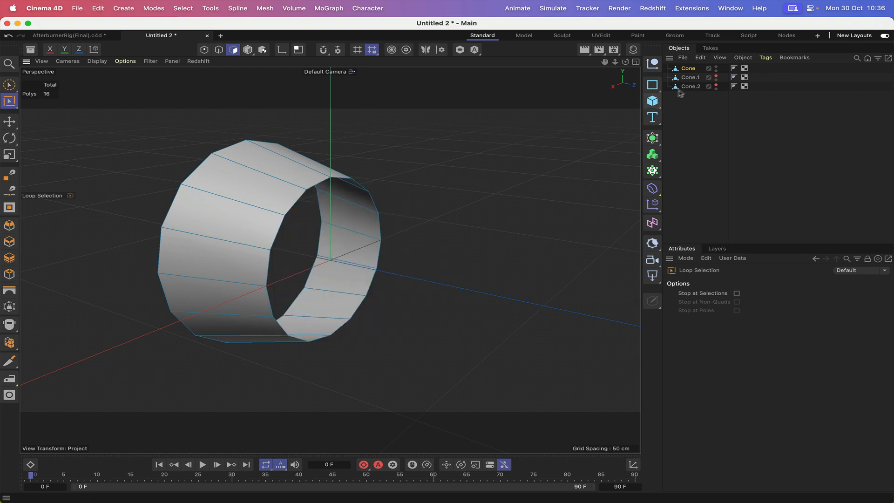
Step: Unhide Cone.1 and delete its wide rear polygon loop so only the narrow front half is kept
{"action": "left_click", "coordinate": [717, 78]}
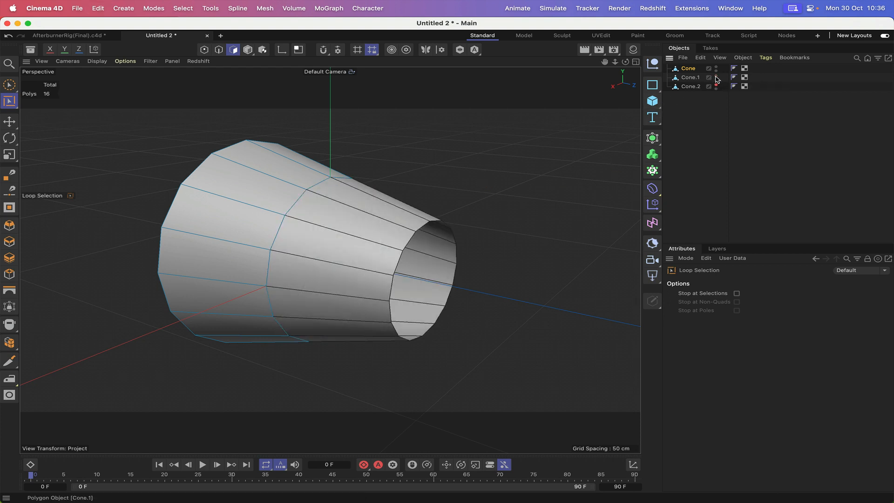
{"action": "left_click", "coordinate": [690, 78]}
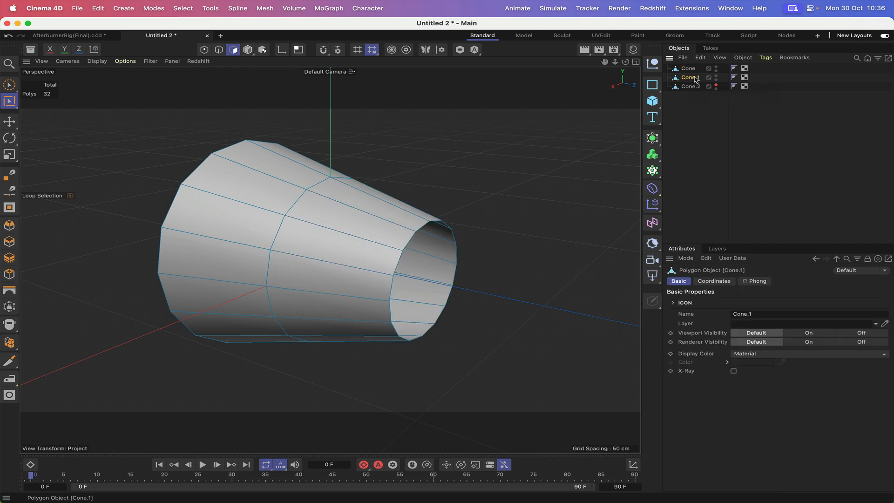
{"action": "left_click", "coordinate": [283, 158]}
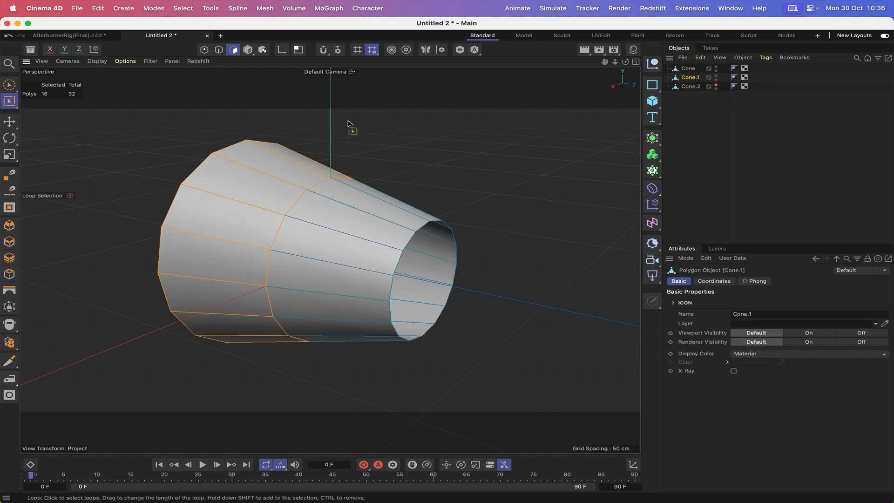
{"action": "key", "text": "Delete"}
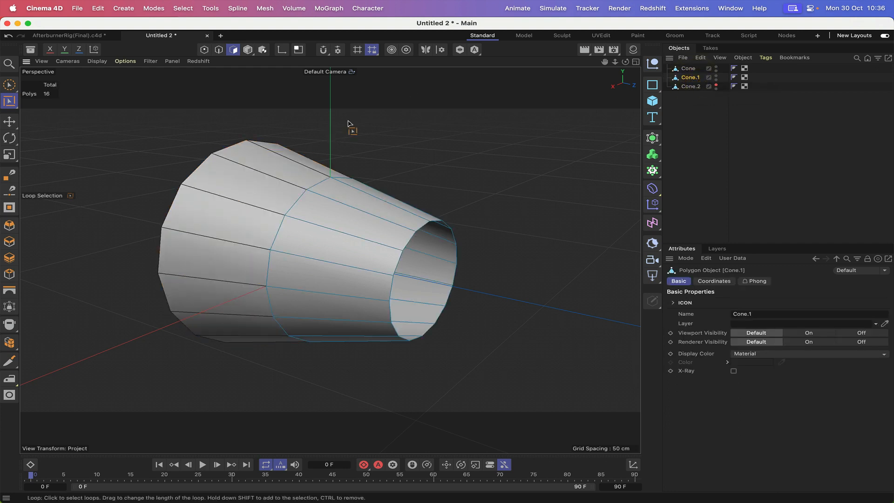
{"action": "left_click", "coordinate": [692, 69]}
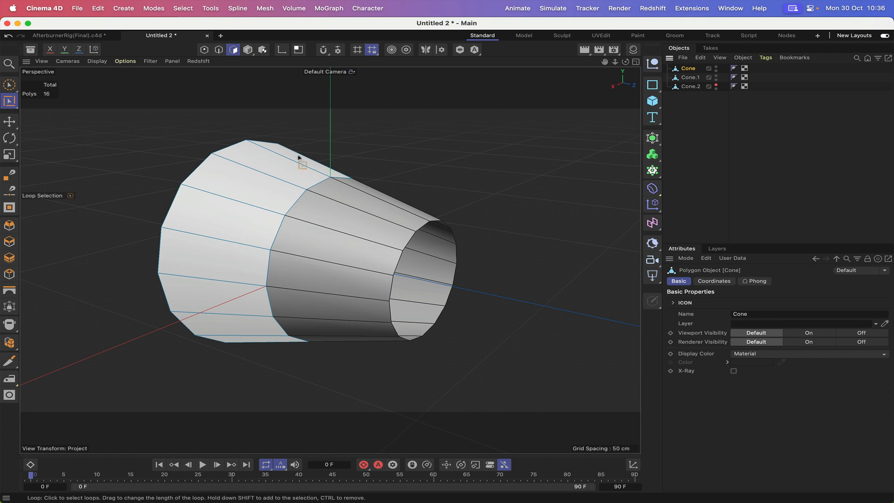
{"action": "left_click", "coordinate": [691, 78]}
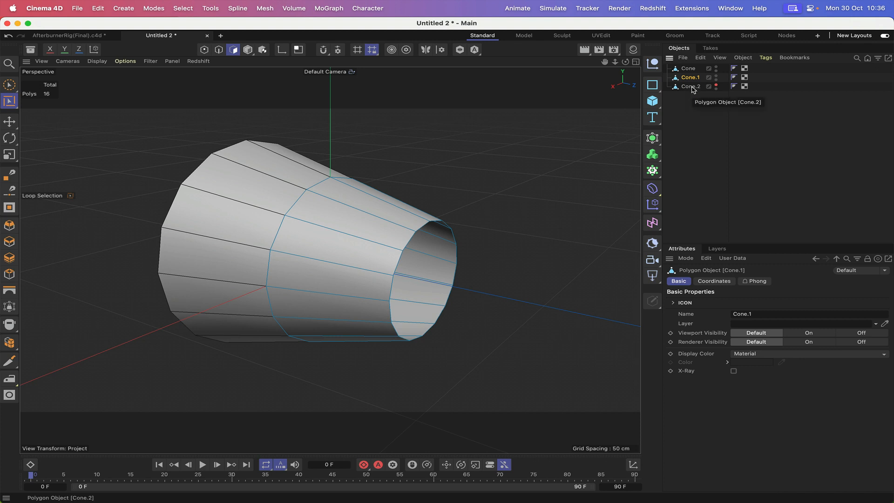
Step: Unhide Cone.2 and scale the whole object down slightly with the Z axis locked, fitting it inside the outer shells
{"action": "left_click", "coordinate": [717, 85]}
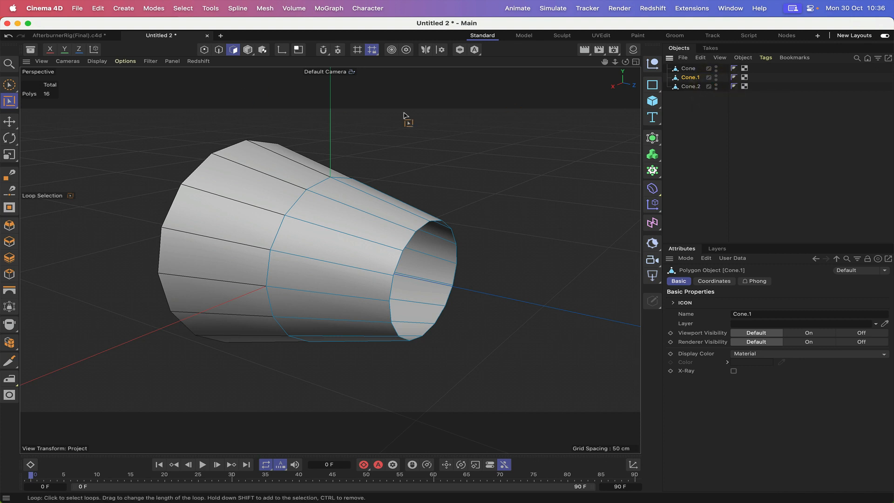
{"action": "left_click", "coordinate": [690, 86]}
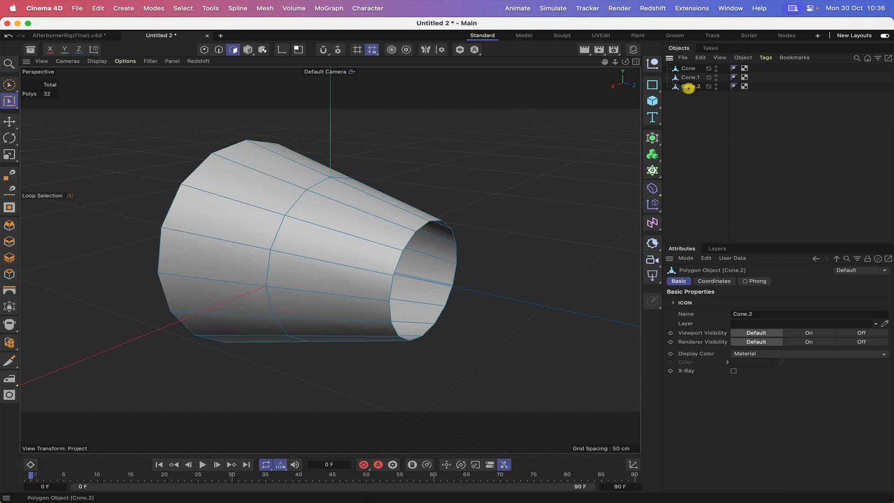
{"action": "left_click", "coordinate": [248, 50]}
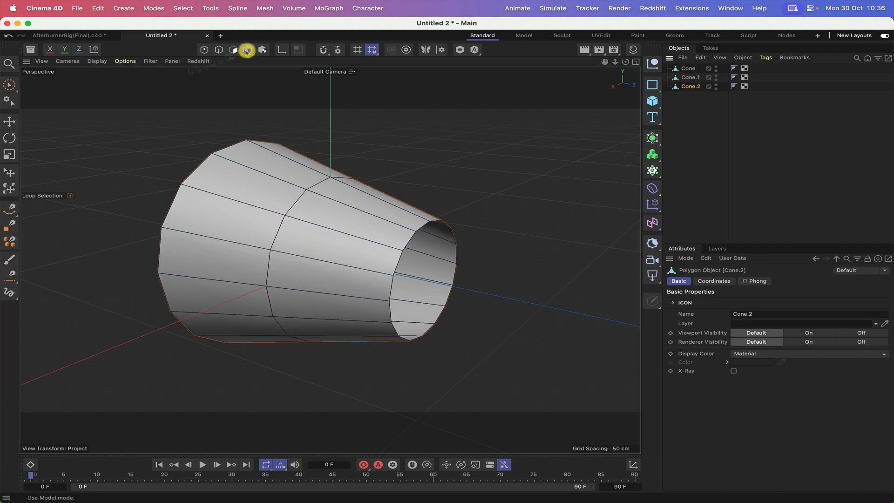
{"action": "left_click", "coordinate": [10, 155]}
{"action": "left_click", "coordinate": [80, 50]}
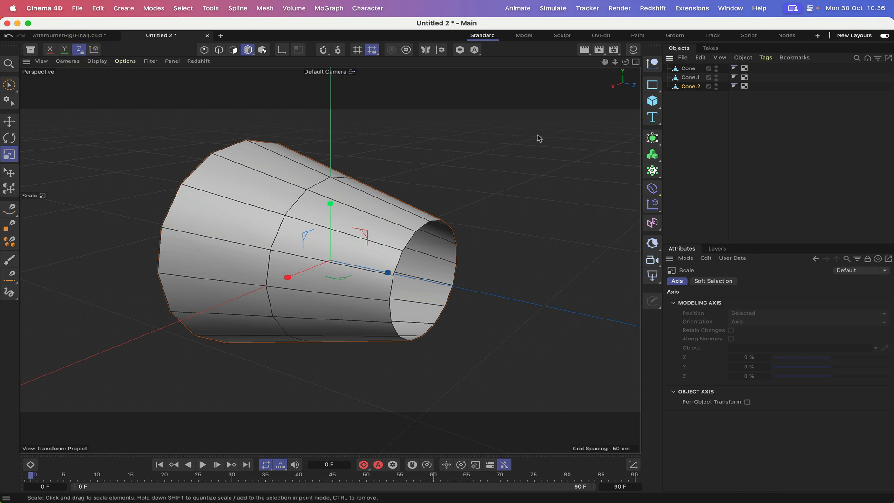
{"action": "left_click_drag", "start_coordinate": [624, 68], "coordinate": [625, 68]}
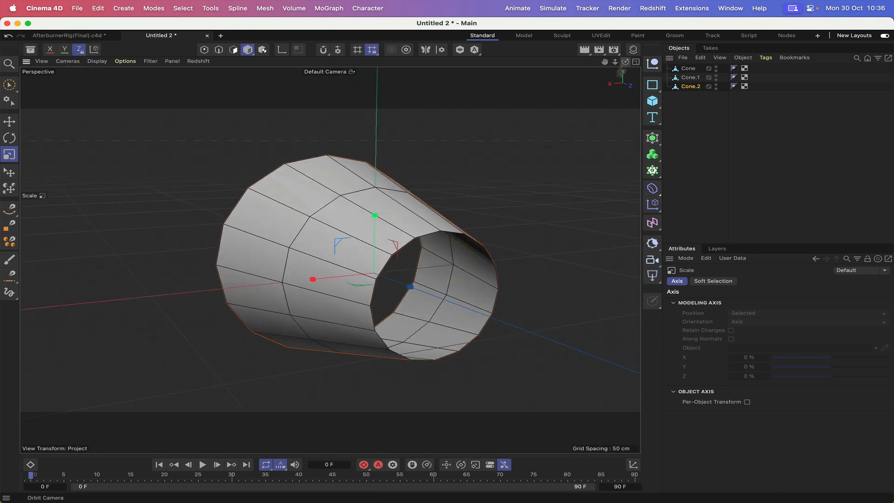
{"action": "left_click_drag", "start_coordinate": [561, 151], "coordinate": [553, 154]}
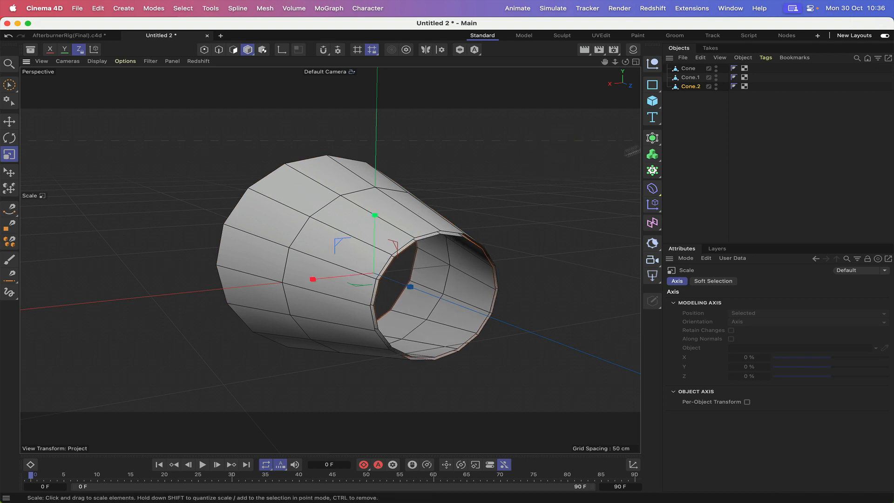
{"action": "left_click", "coordinate": [693, 114]}
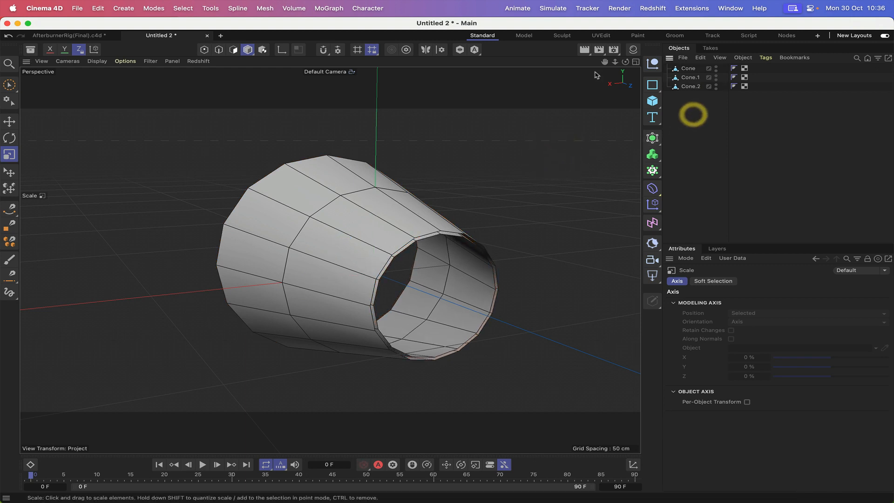
Step: Delete all polygons of Cone.1's loop except one side polygon, keeping it as a single nozzle panel
{"action": "left_click", "coordinate": [690, 78]}
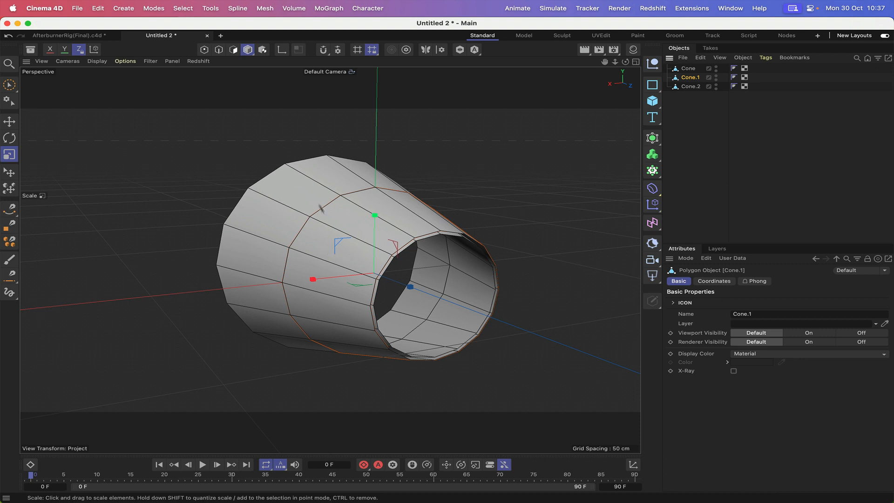
{"action": "left_click", "coordinate": [235, 55]}
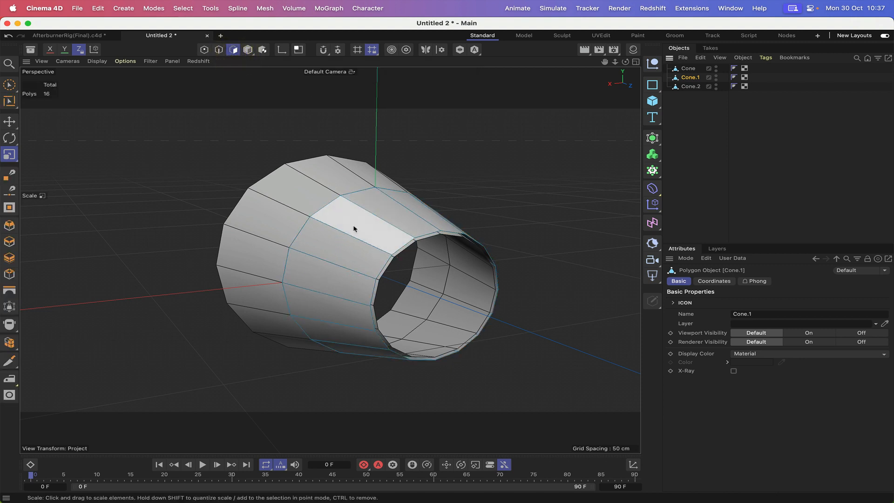
{"action": "key", "text": "u"}
{"action": "key", "text": "l"}
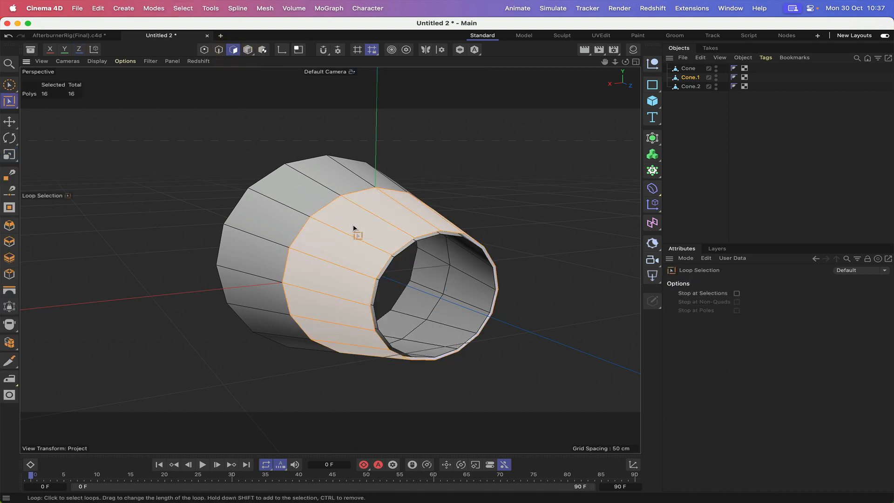
{"action": "left_click", "coordinate": [355, 229]}
{"action": "left_click", "coordinate": [10, 87]}
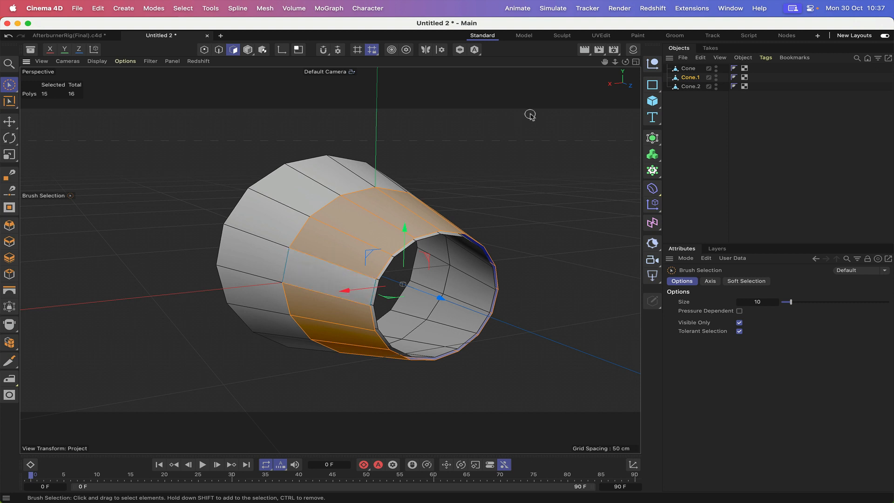
{"action": "key", "text": "Delete"}
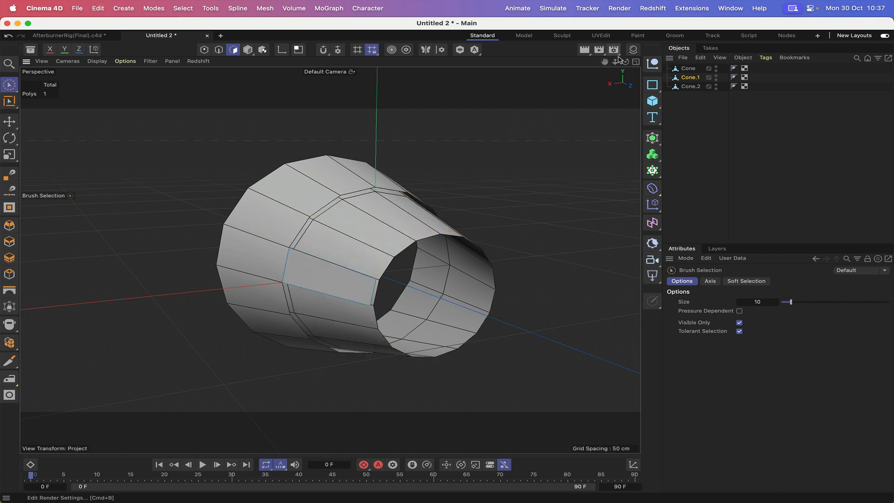
Step: Select the wide rear edge of Cone.1's single panel, where it meets the rear shell
{"action": "left_click_drag", "start_coordinate": [625, 62], "coordinate": [610, 65]}
{"action": "left_click_drag", "start_coordinate": [329, 260], "coordinate": [402, 268], "text": "alt"}
{"action": "left_click_drag", "start_coordinate": [626, 61], "coordinate": [631, 62]}
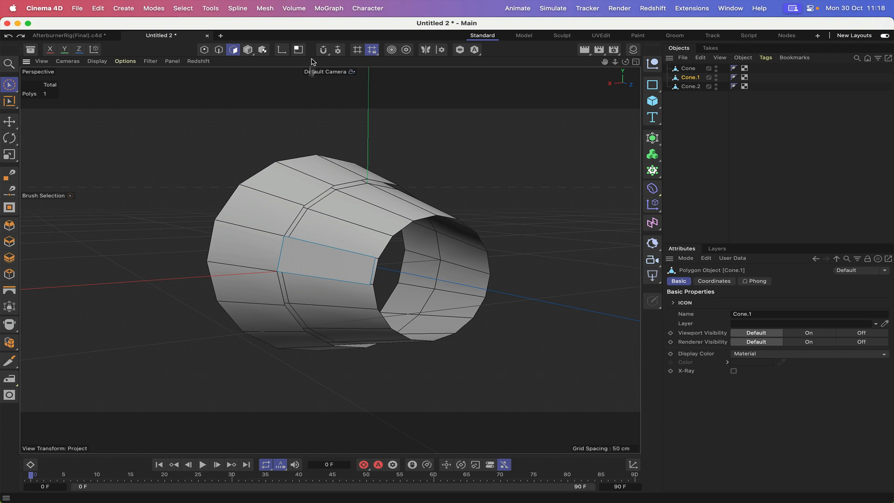
{"action": "left_click", "coordinate": [247, 49]}
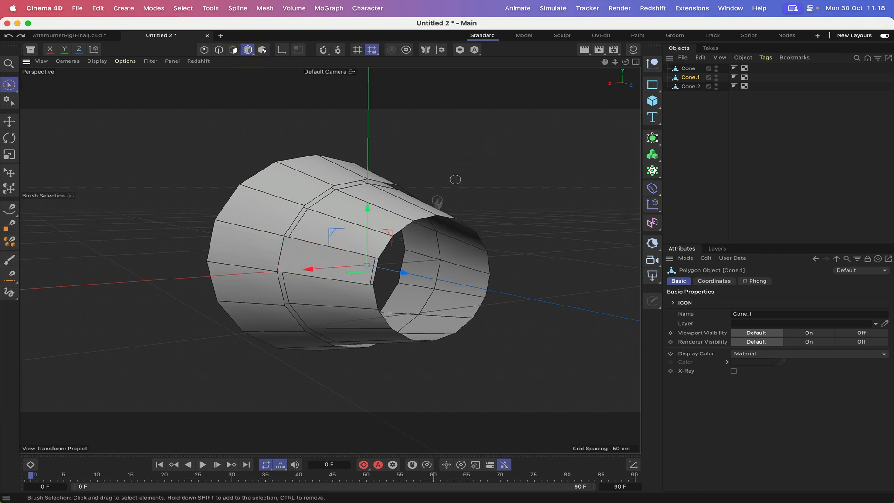
{"action": "mouse_move", "coordinate": [625, 62]}
{"action": "left_mouse_down"}
{"action": "mouse_move", "coordinate": [536, 62]}
{"action": "mouse_move", "coordinate": [606, 61]}
{"action": "mouse_move", "coordinate": [589, 65]}
{"action": "left_mouse_up"}
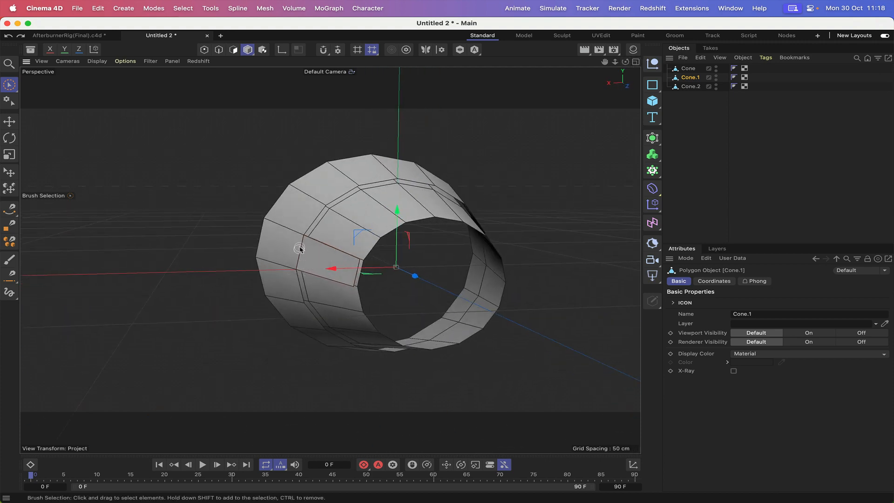
{"action": "left_click", "coordinate": [219, 49]}
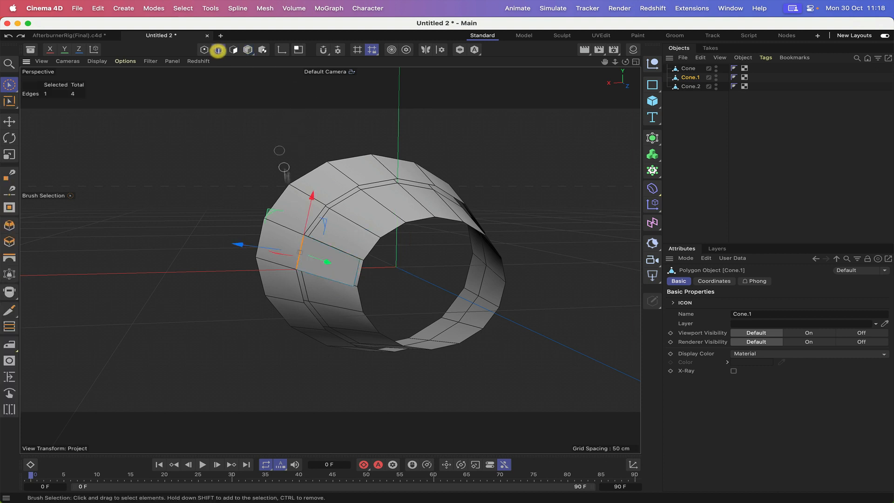
{"action": "left_click", "coordinate": [300, 247]}
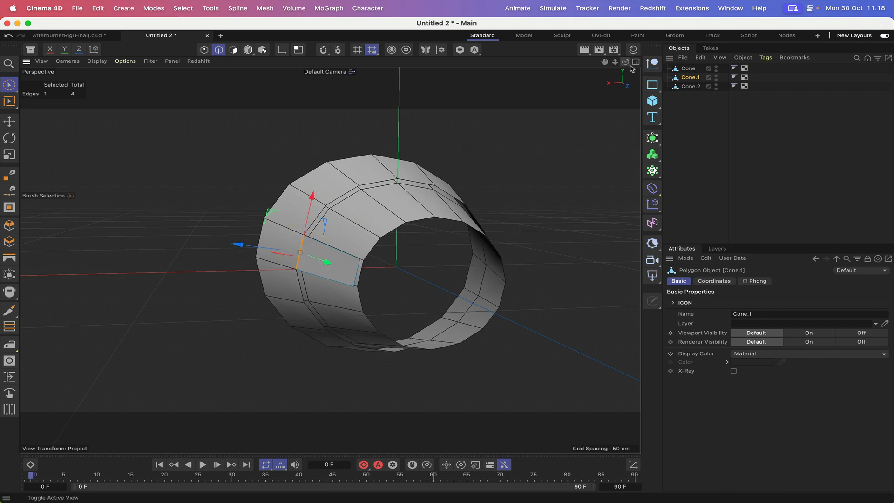
{"action": "left_click_drag", "start_coordinate": [625, 61], "coordinate": [676, 65]}
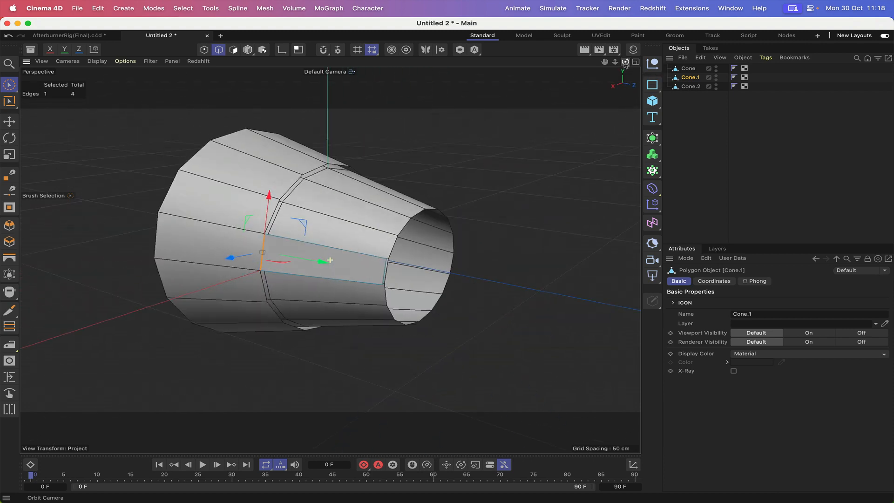
Step: Use Axis Center to move Cone.1's axis to the selected edge, aligning its X axis with that edge
{"action": "left_click", "coordinate": [281, 50]}
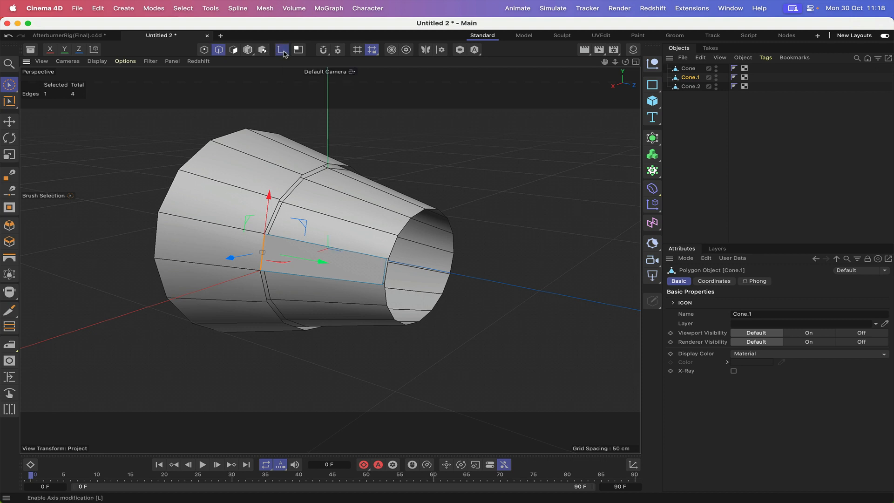
{"action": "left_click", "coordinate": [209, 8]}
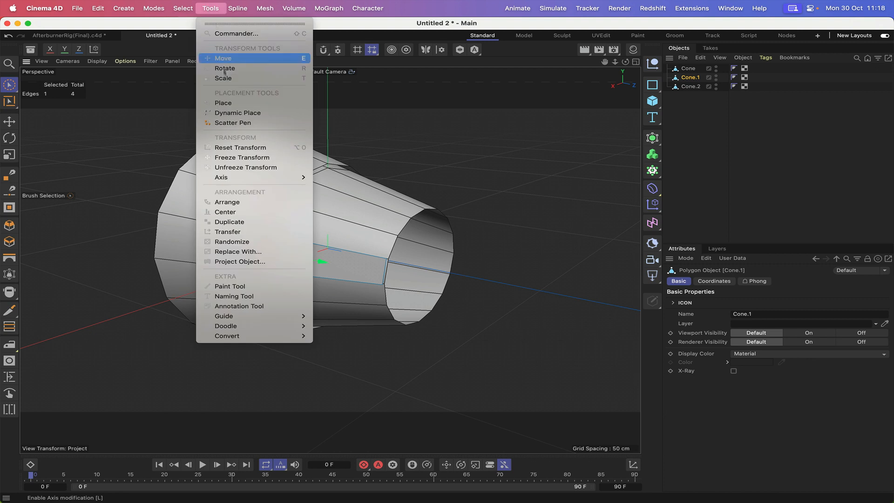
{"action": "mouse_move", "coordinate": [219, 180]}
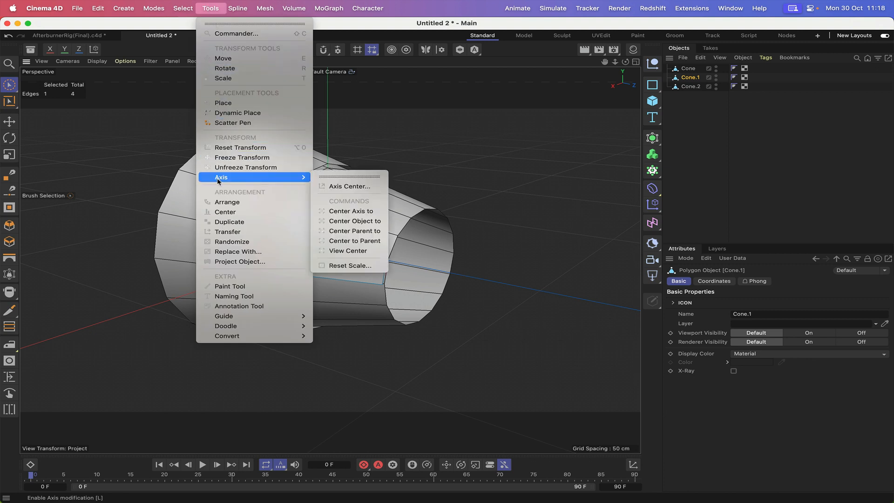
{"action": "left_click", "coordinate": [332, 186]}
{"action": "left_click_drag", "start_coordinate": [432, 168], "coordinate": [516, 76]}
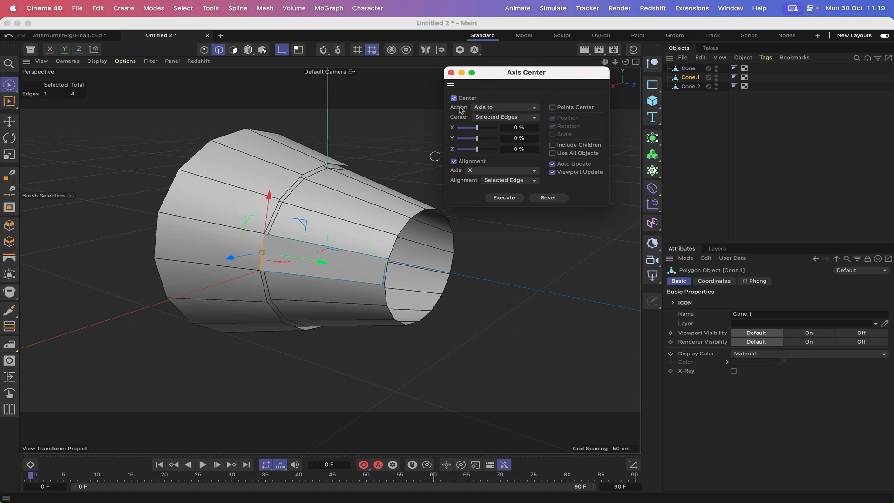
{"action": "left_click", "coordinate": [497, 108]}
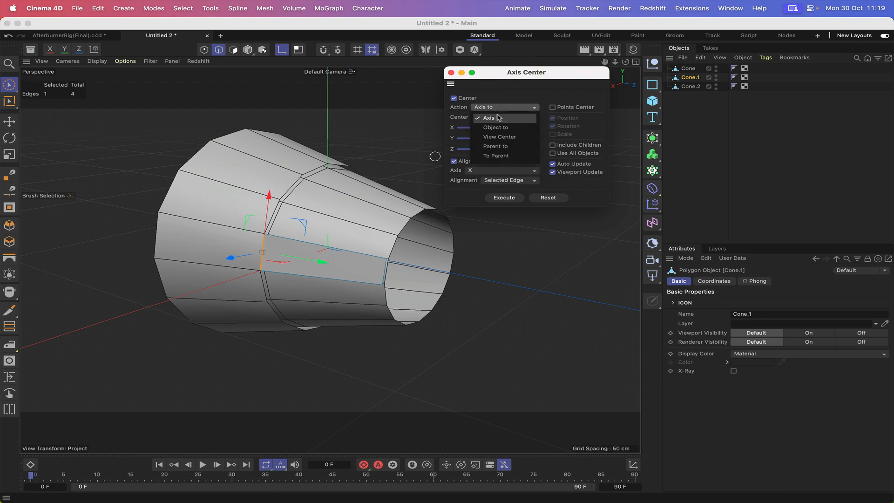
{"action": "left_click", "coordinate": [490, 117]}
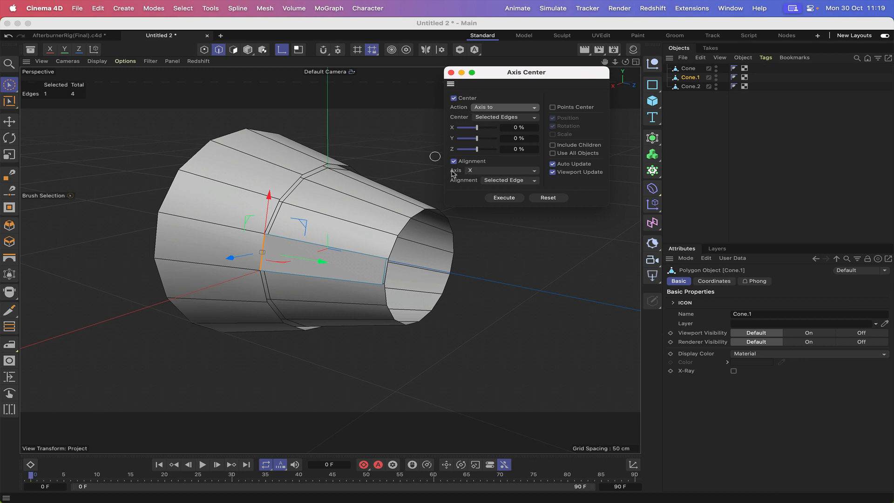
{"action": "left_click", "coordinate": [478, 171]}
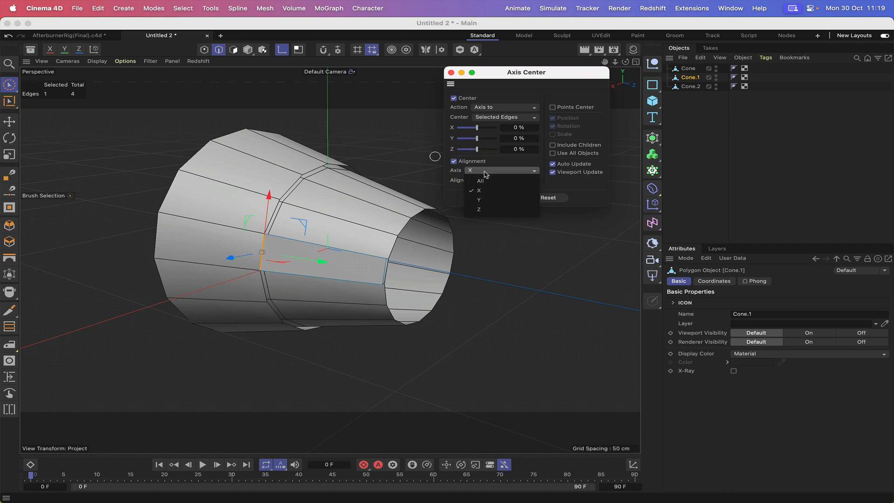
{"action": "left_click", "coordinate": [485, 173]}
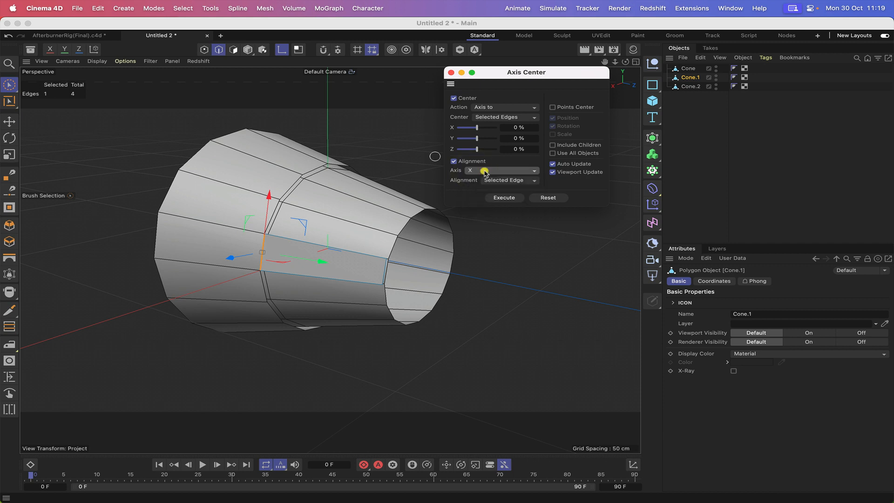
{"action": "left_click", "coordinate": [510, 199]}
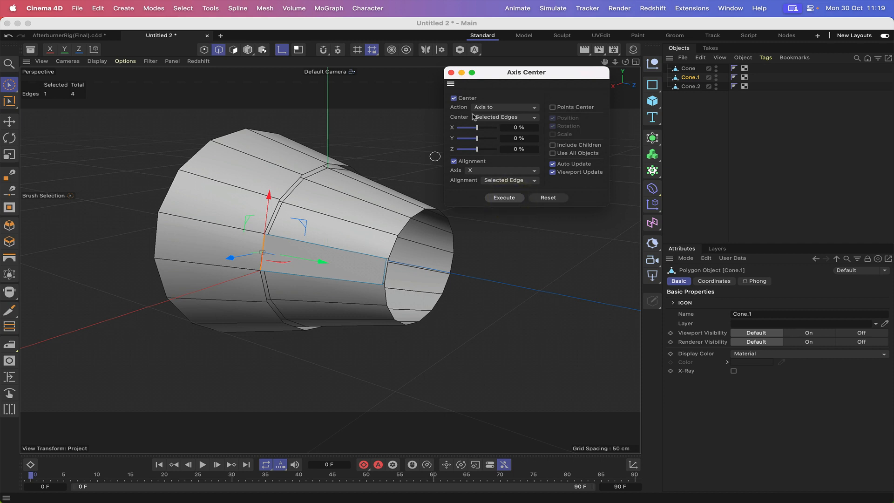
{"action": "left_click", "coordinate": [451, 73]}
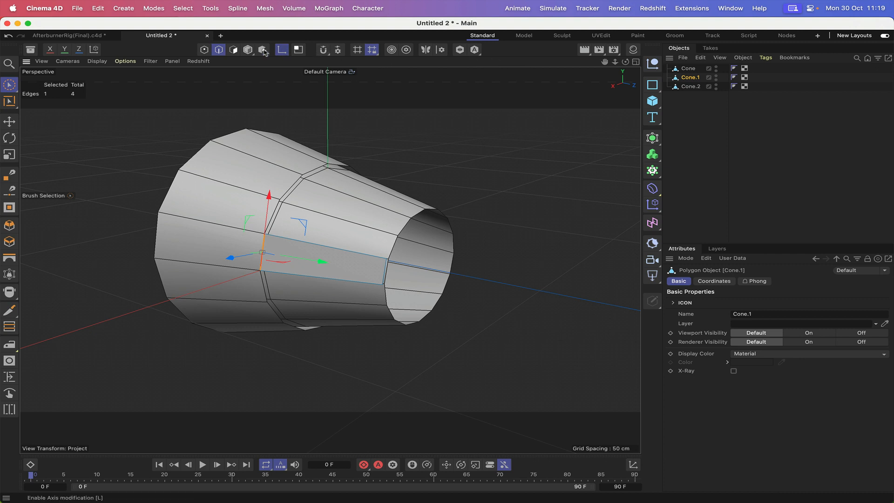
{"action": "left_click", "coordinate": [248, 50]}
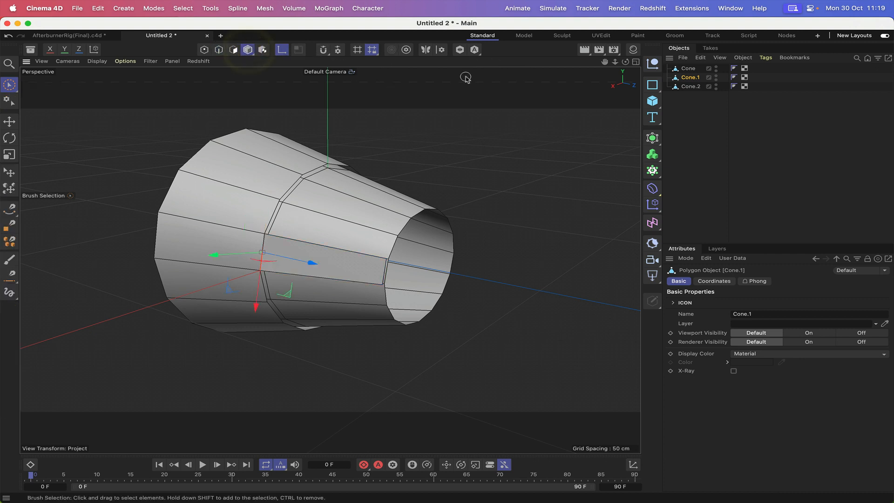
Step: Rotate Cone.1's object axis about its X axis so Z follows the panel's slope, and turn off axis modification
{"action": "left_click_drag", "start_coordinate": [625, 64], "coordinate": [311, 254]}
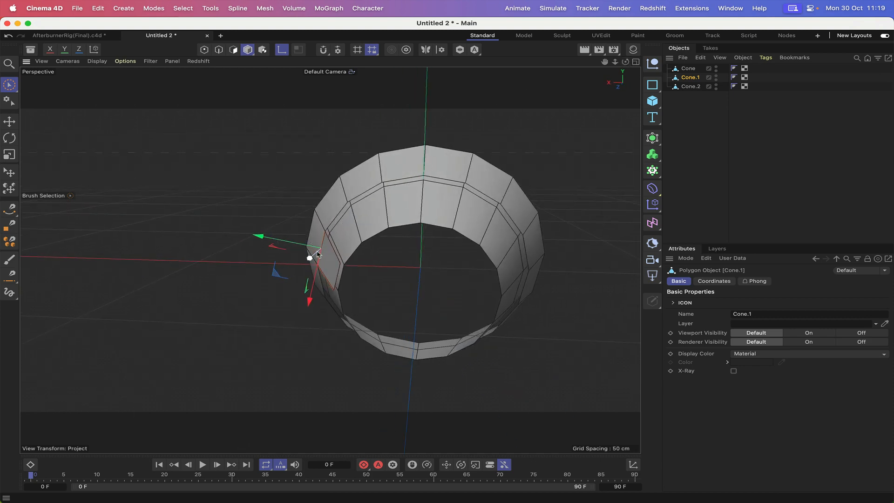
{"action": "left_click_drag", "start_coordinate": [625, 62], "coordinate": [298, 284]}
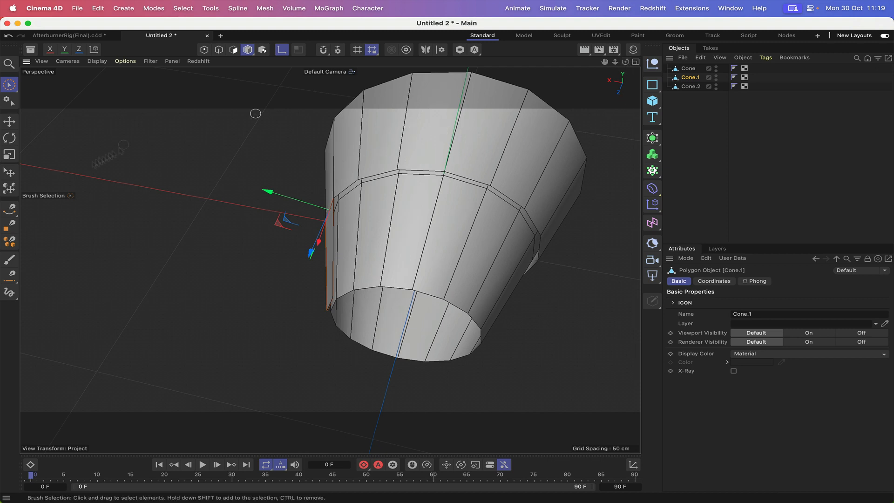
{"action": "left_click", "coordinate": [11, 138]}
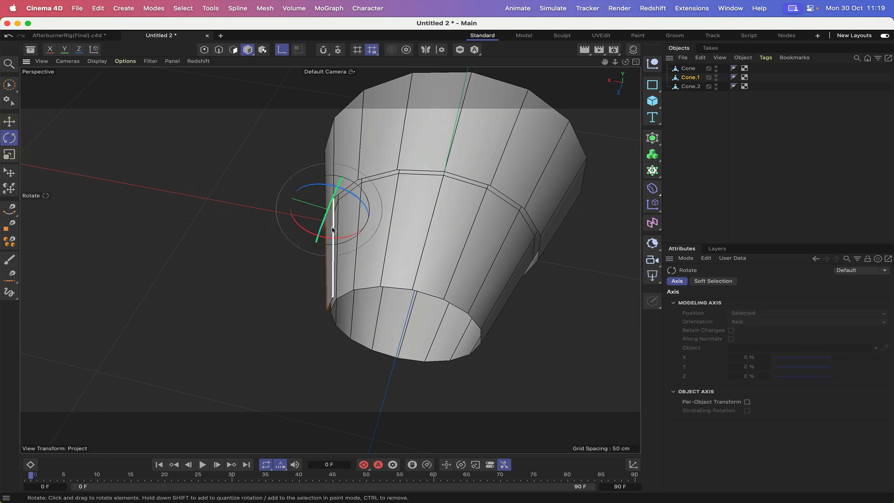
{"action": "left_click_drag", "start_coordinate": [333, 241], "coordinate": [343, 240]}
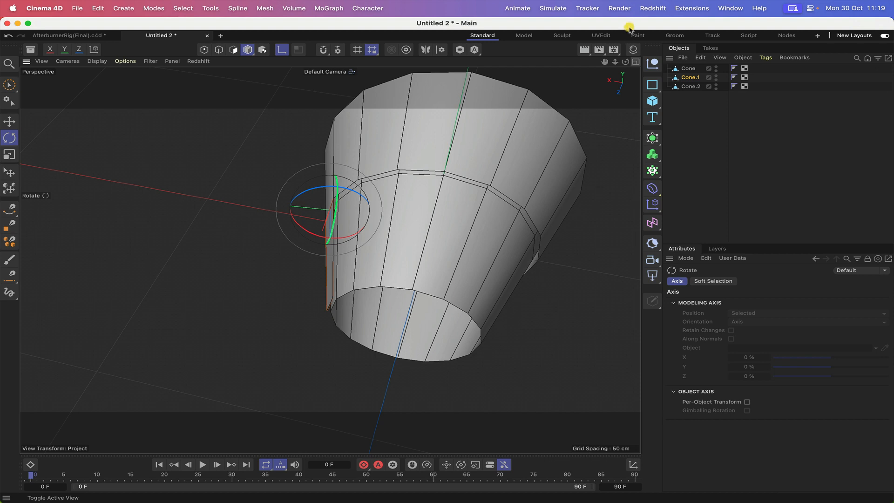
{"action": "mouse_move", "coordinate": [626, 61]}
{"action": "left_mouse_down"}
{"action": "mouse_move", "coordinate": [605, 30]}
{"action": "mouse_move", "coordinate": [623, 71]}
{"action": "left_mouse_up"}
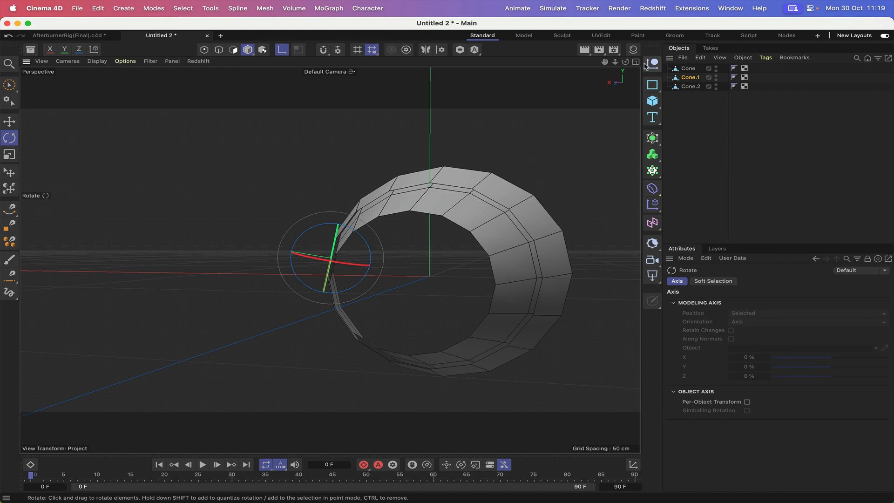
{"action": "left_click_drag", "start_coordinate": [626, 62], "coordinate": [659, 64]}
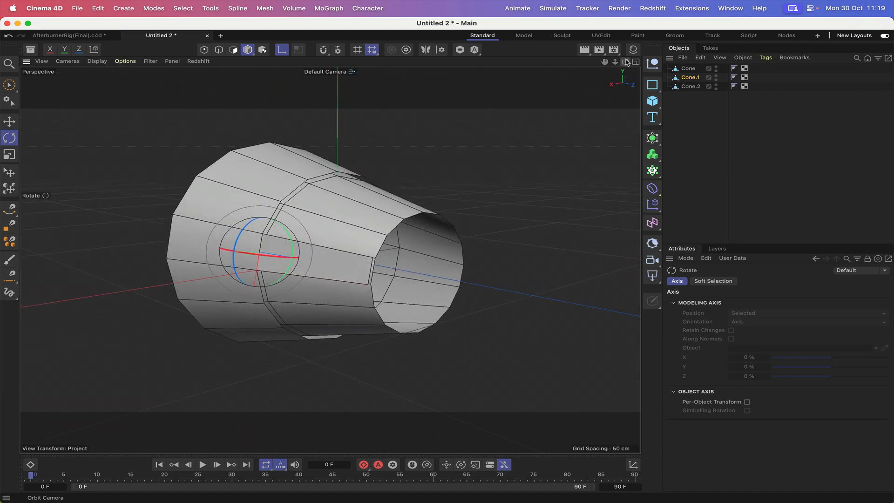
{"action": "left_click", "coordinate": [688, 104]}
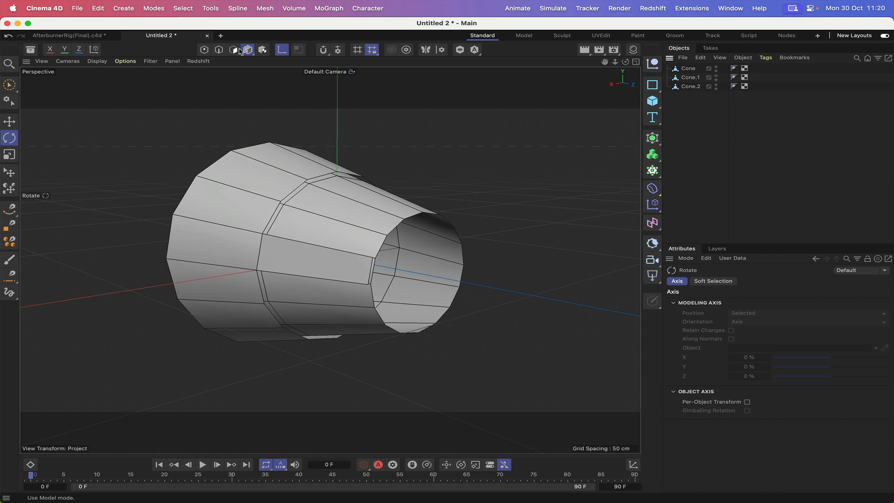
{"action": "left_click", "coordinate": [9, 121]}
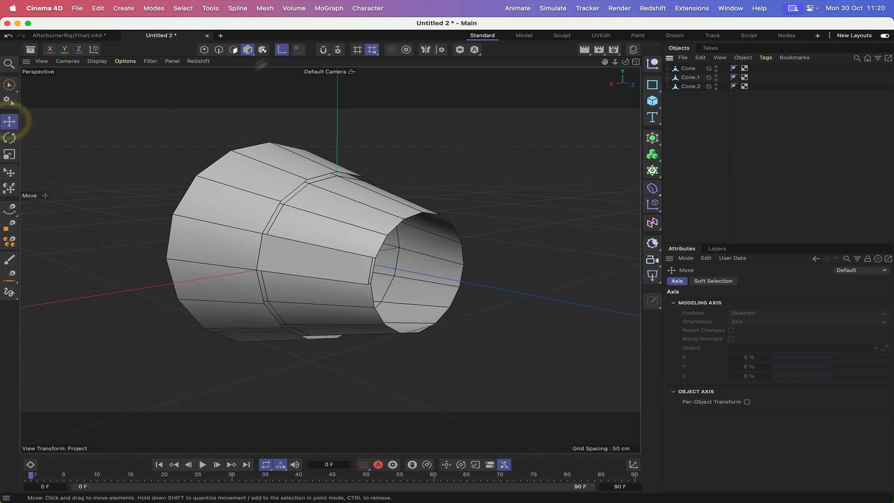
{"action": "left_click", "coordinate": [282, 50]}
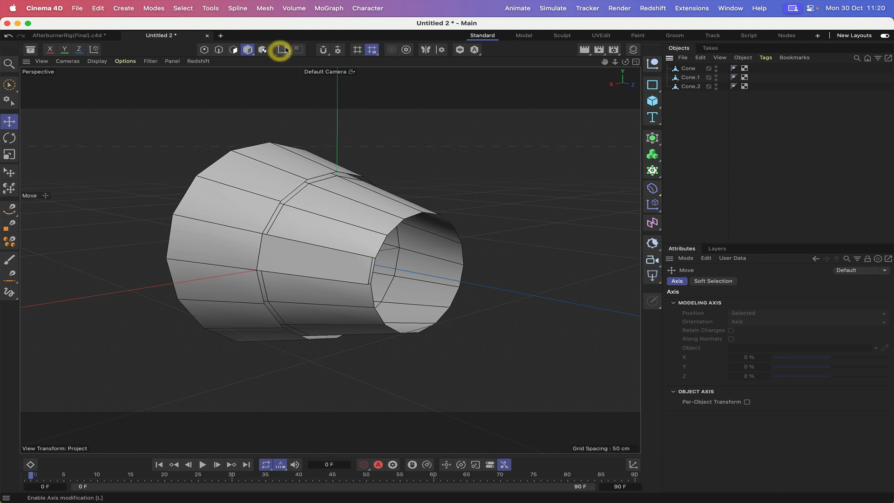
Step: Extrude Cone.1's single panel polygon by -0.5 cm with caps to give it thickness
{"action": "left_click", "coordinate": [686, 77]}
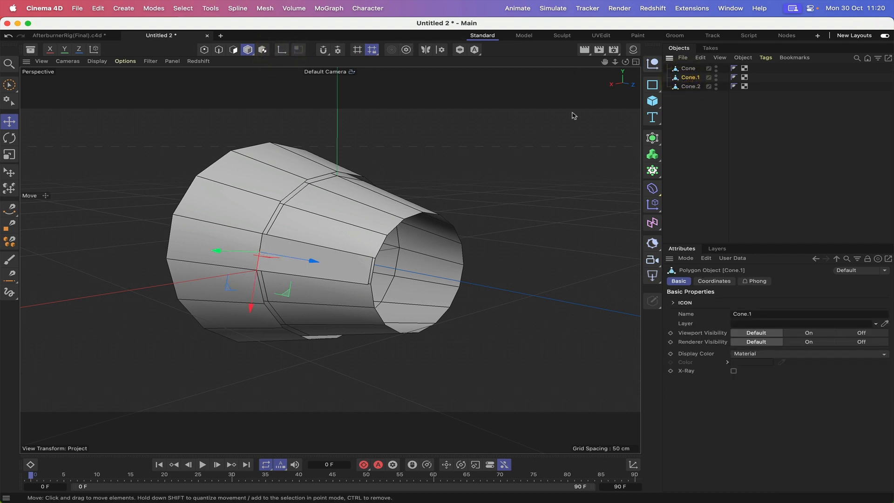
{"action": "left_click_drag", "start_coordinate": [625, 62], "coordinate": [445, 259]}
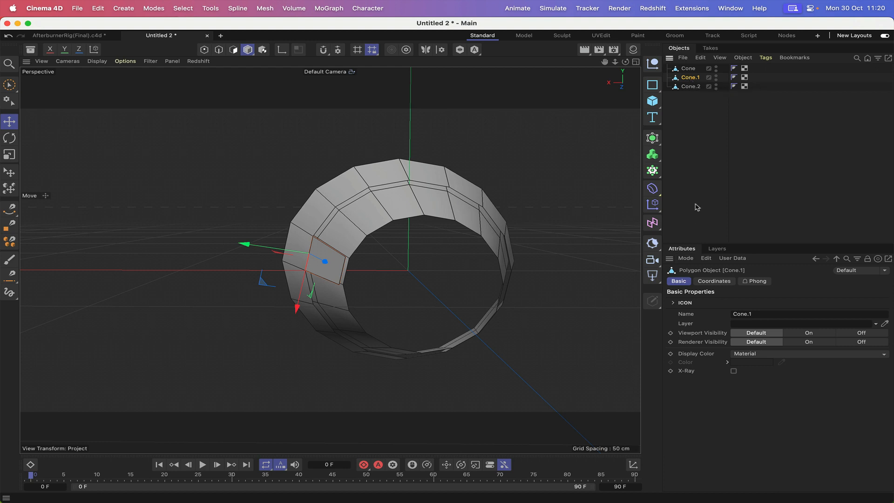
{"action": "key", "text": "d"}
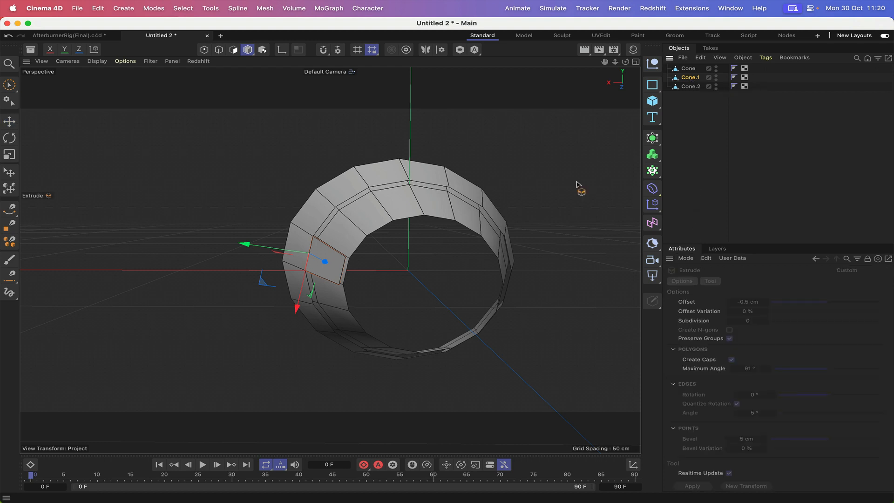
{"action": "left_click", "coordinate": [234, 50]}
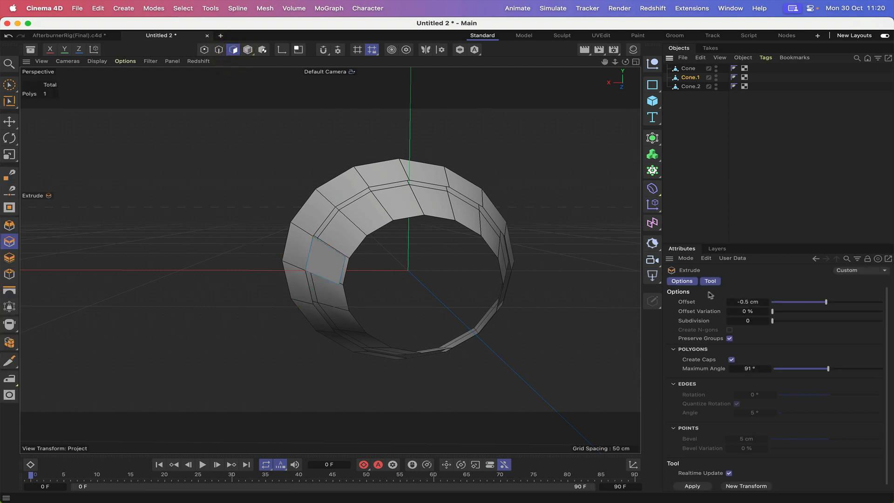
{"action": "left_click", "coordinate": [321, 258]}
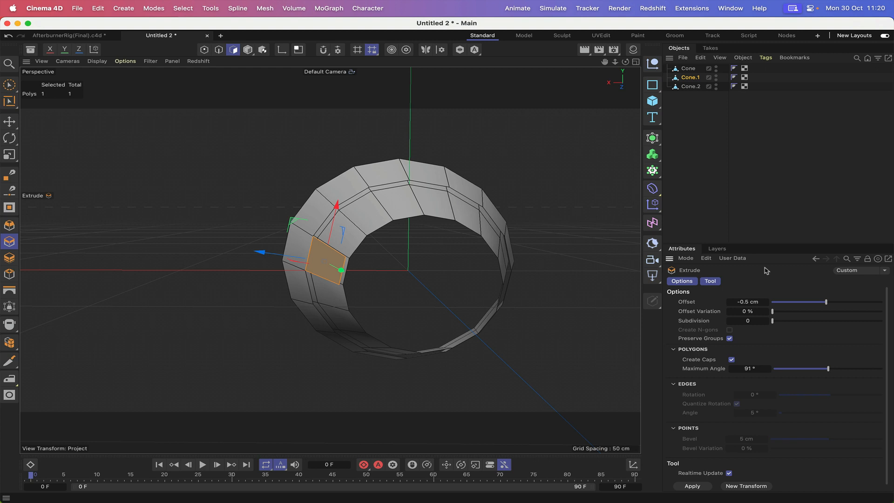
{"action": "left_click", "coordinate": [694, 486]}
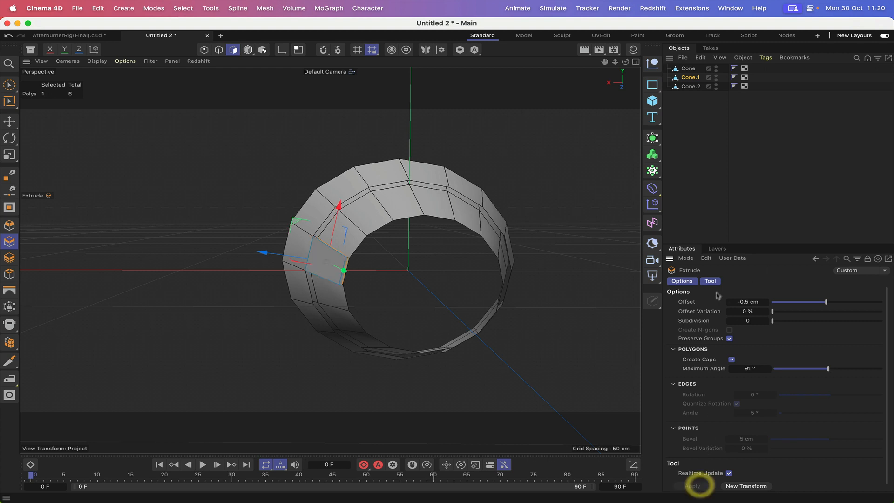
Step: Add a Cloner with Cone.1 as its child and set it to Radial mode in the XY plane
{"action": "left_click_drag", "start_coordinate": [625, 61], "coordinate": [603, 70]}
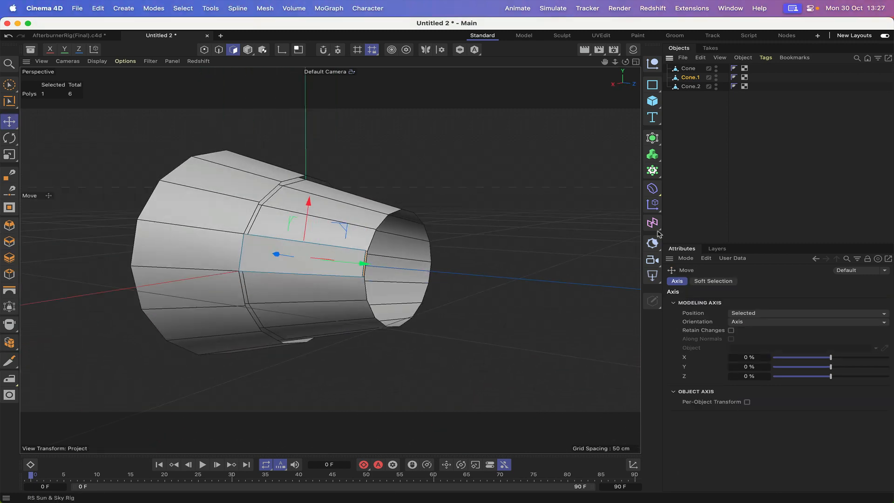
{"action": "left_click", "coordinate": [653, 171]}
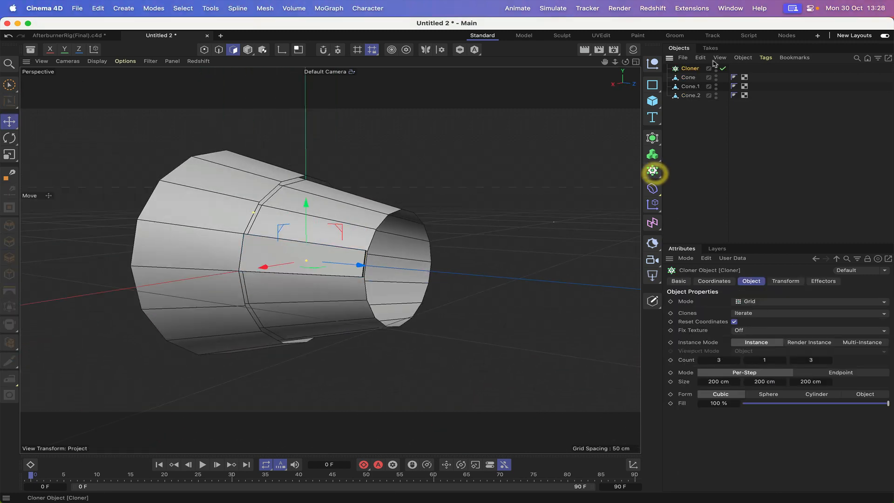
{"action": "mouse_move", "coordinate": [689, 88]}
{"action": "left_mouse_down"}
{"action": "mouse_move", "coordinate": [689, 70]}
{"action": "mouse_move", "coordinate": [690, 89]}
{"action": "left_mouse_up"}
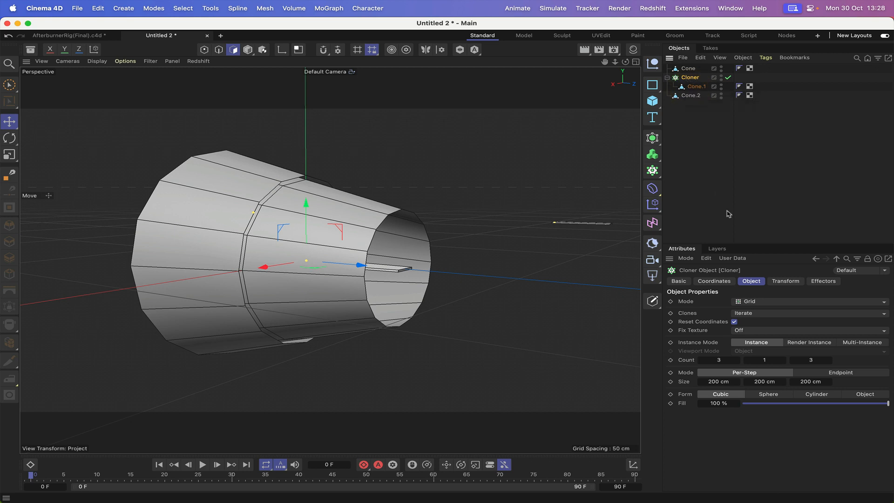
{"action": "left_click", "coordinate": [760, 304]}
{"action": "left_click", "coordinate": [754, 331]}
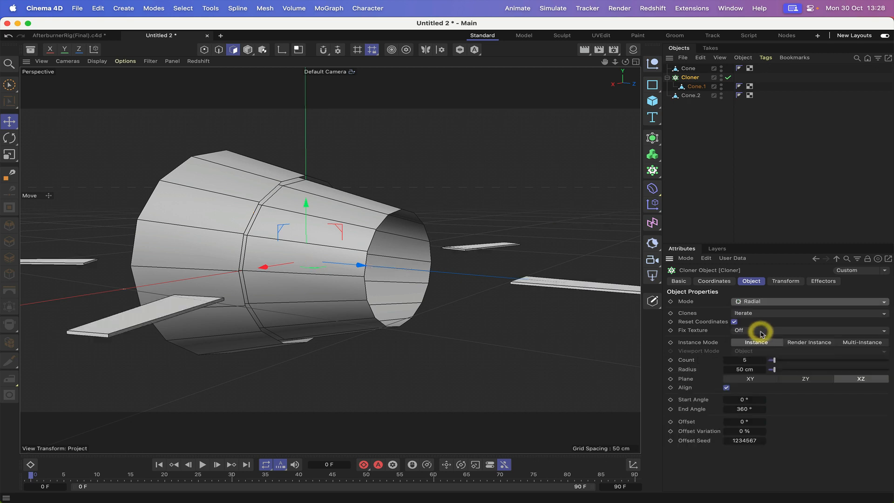
{"action": "left_click", "coordinate": [749, 379]}
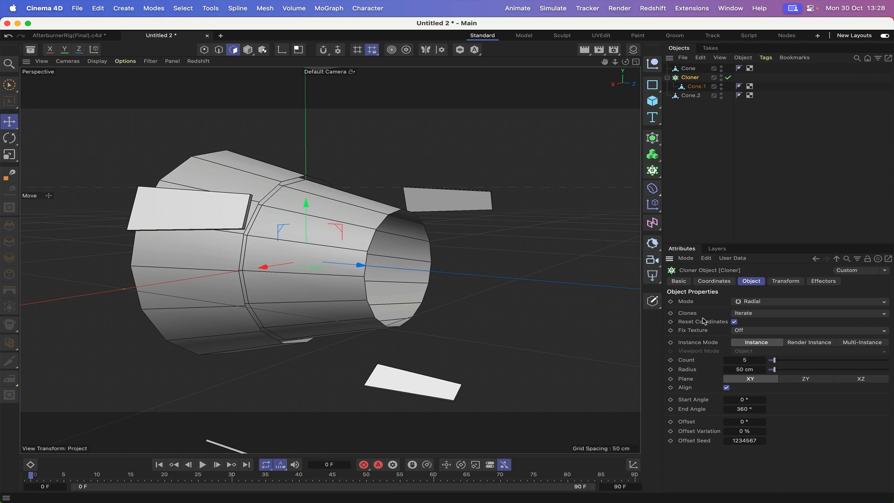
Step: Set the Cloner's count to 16 and its radius to 22.1 cm
{"action": "left_click", "coordinate": [752, 360]}
{"action": "type", "text": "16"}
{"action": "key", "text": "Return"}
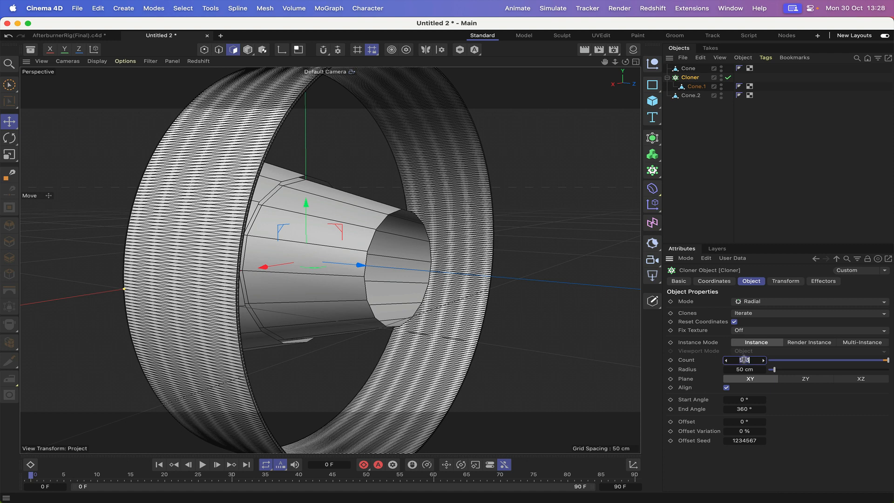
{"action": "double_click", "coordinate": [745, 360]}
{"action": "key", "text": "Return"}
{"action": "double_click", "coordinate": [736, 369]}
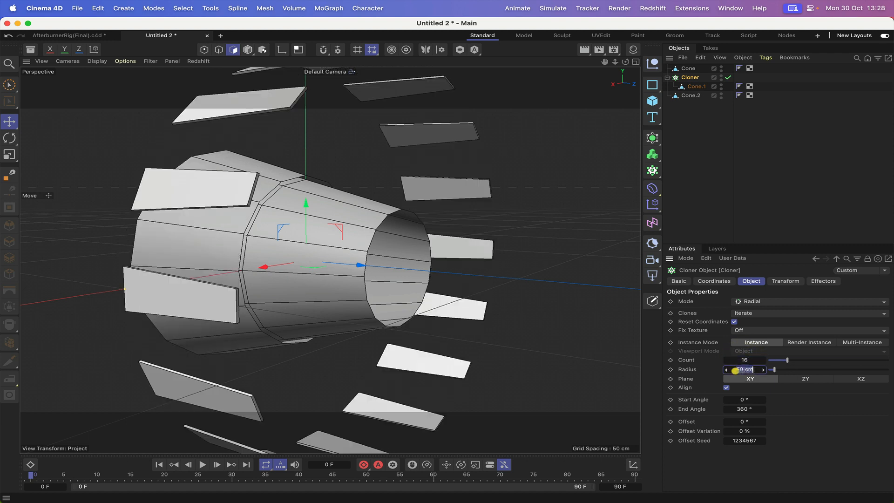
{"action": "type", "text": "22.1"}
{"action": "key", "text": "Return"}
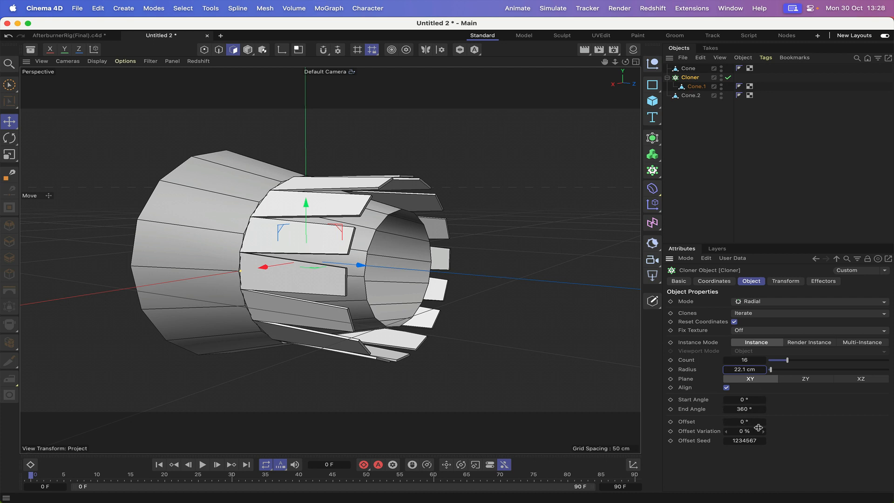
Step: Set the Cloner's offset angle to 11.25° so the panels line up with the rear shell's faces
{"action": "left_click", "coordinate": [744, 423]}
{"action": "type", "text": "11.75"}
{"action": "key", "text": "Return"}
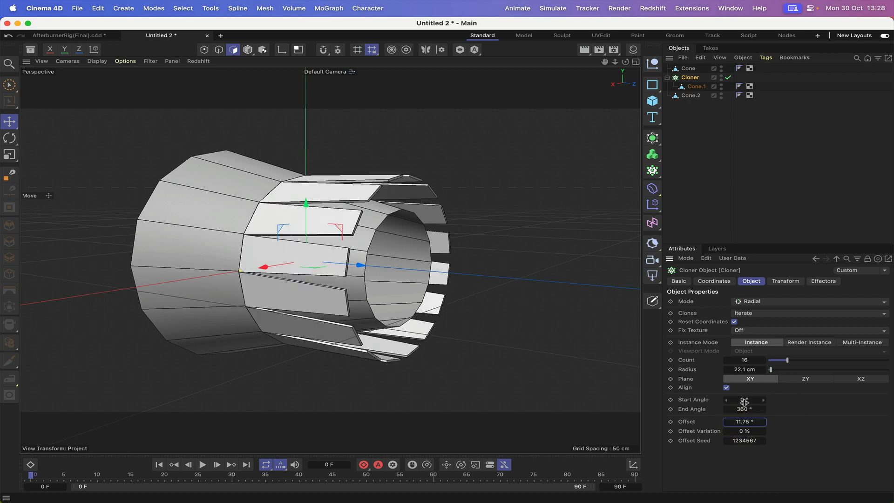
{"action": "left_click", "coordinate": [745, 422]}
{"action": "type", "text": "11"}
{"action": "key", "text": "Return"}
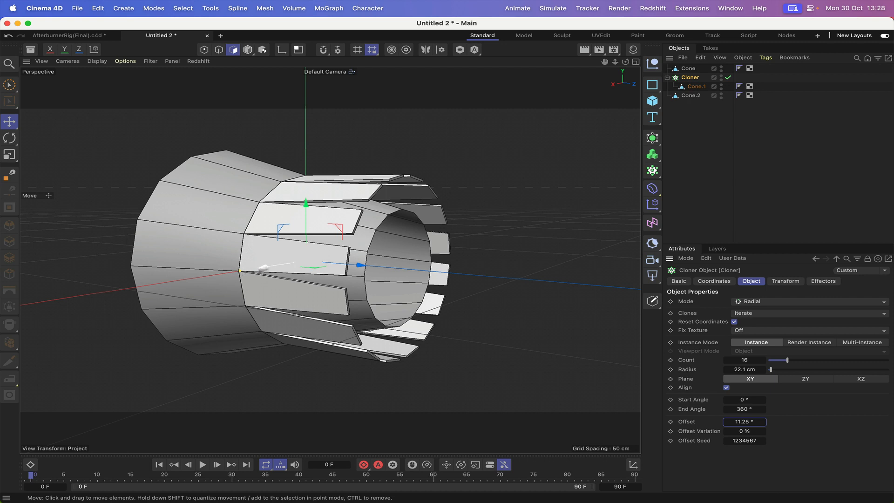
Step: Adjust the Cloner's R.P clone rotation so the panels tilt inward and form a closed cone
{"action": "left_click", "coordinate": [786, 280]}
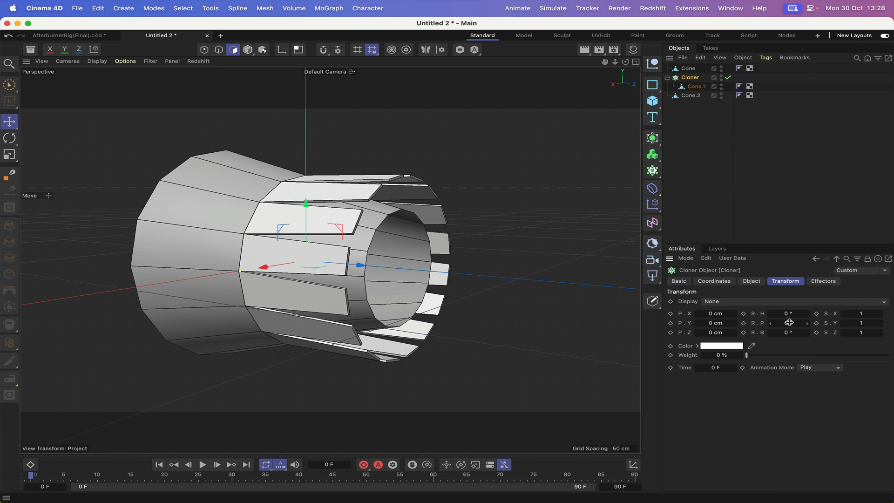
{"action": "left_click_drag", "start_coordinate": [789, 322], "coordinate": [788, 322]}
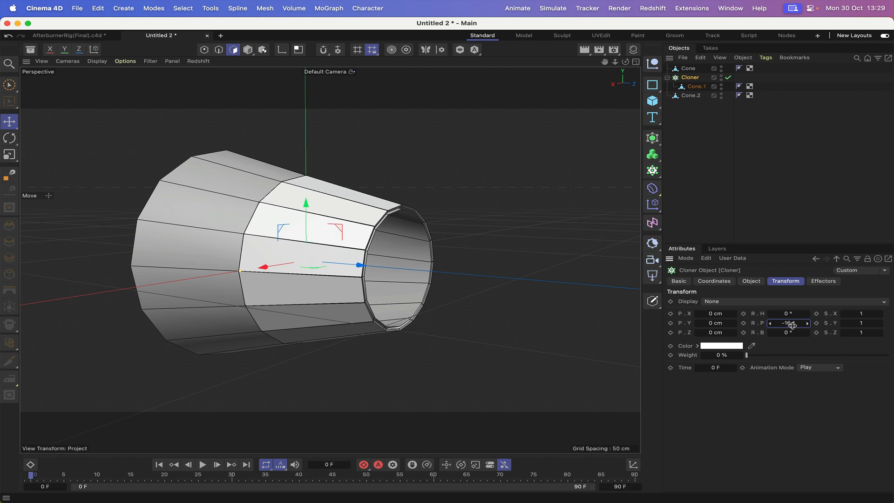
{"action": "left_click_drag", "start_coordinate": [792, 325], "coordinate": [789, 323]}
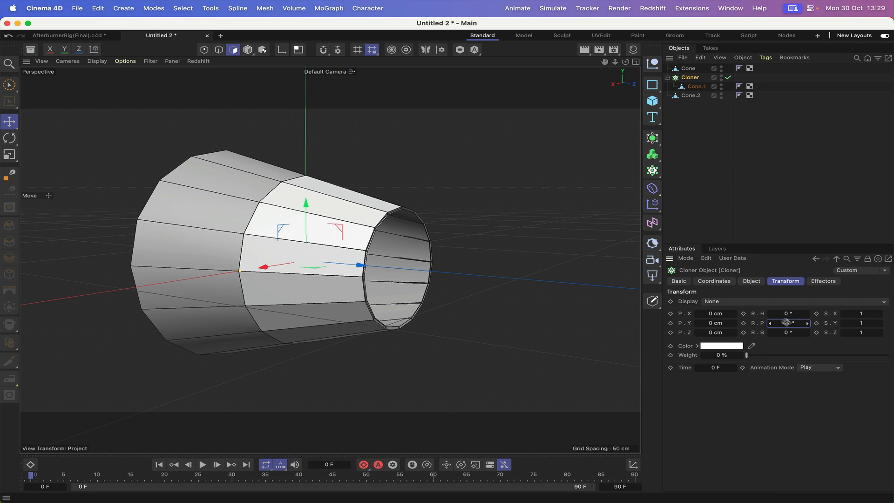
{"action": "left_click_drag", "start_coordinate": [787, 322], "coordinate": [734, 253]}
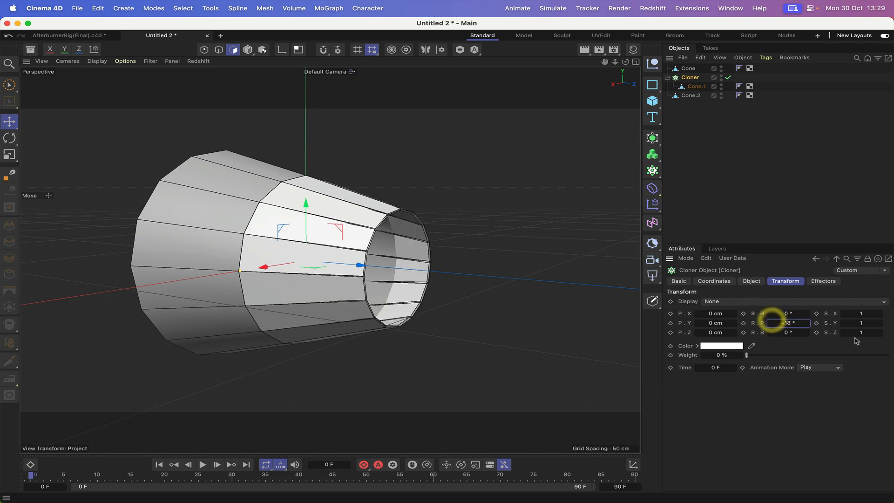
{"action": "type", "text": "0"}
{"action": "key", "text": "Return"}
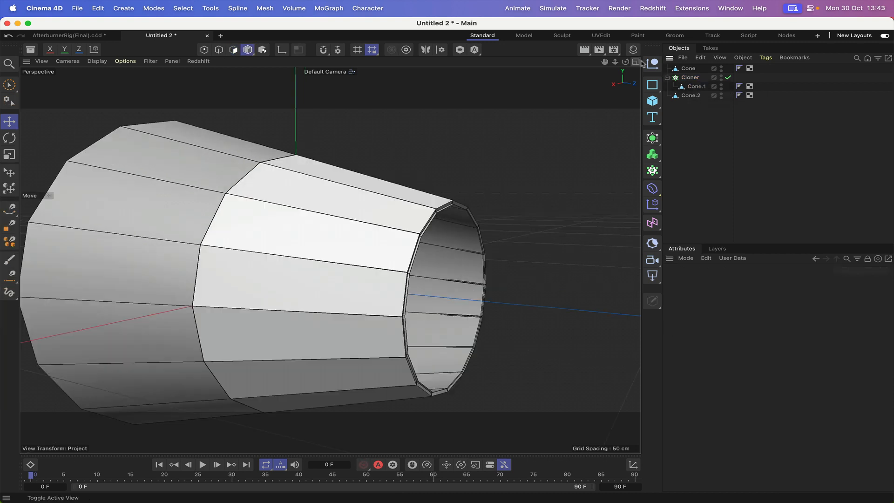
Step: Add a null named Xpresso, give it an XPresso tag, and move the XPresso Editor clear of the object list
{"action": "left_click", "coordinate": [652, 63]}
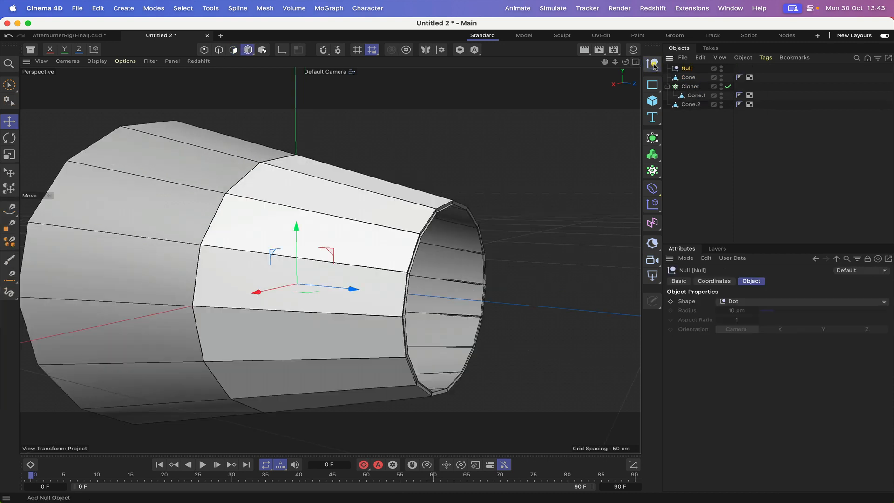
{"action": "double_click", "coordinate": [687, 68]}
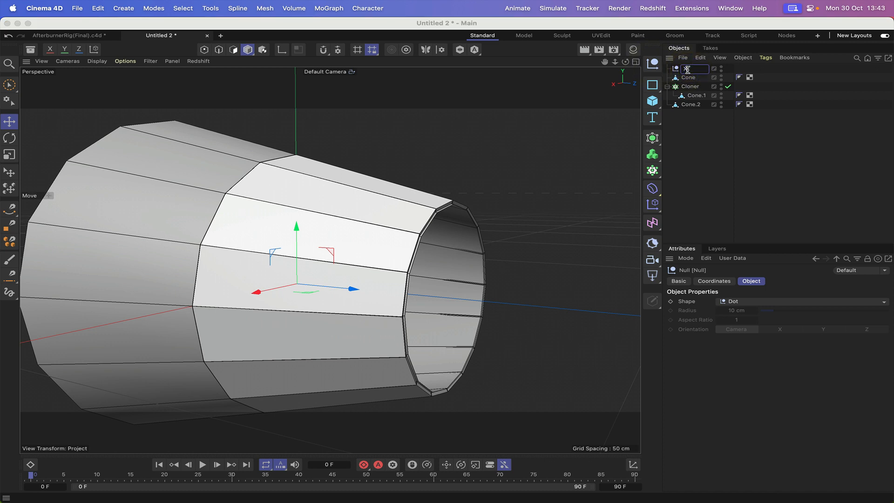
{"action": "key", "text": "Return"}
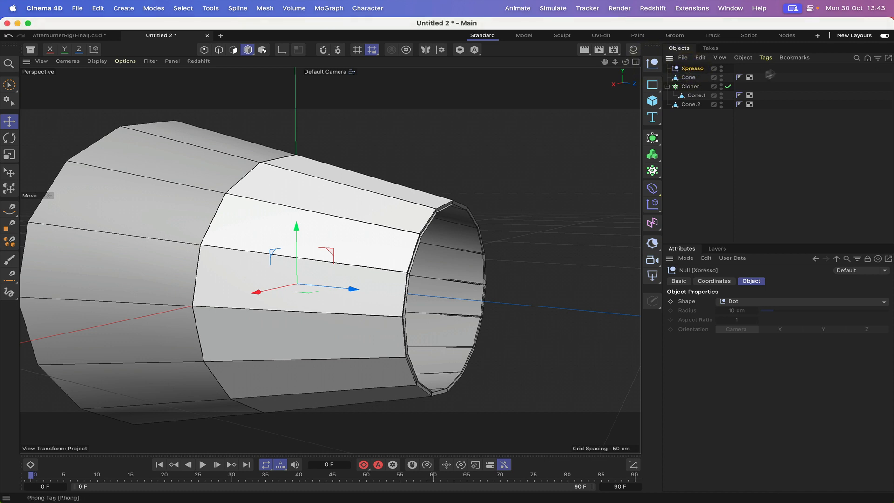
{"action": "left_click", "coordinate": [766, 58]}
{"action": "mouse_move", "coordinate": [786, 154]}
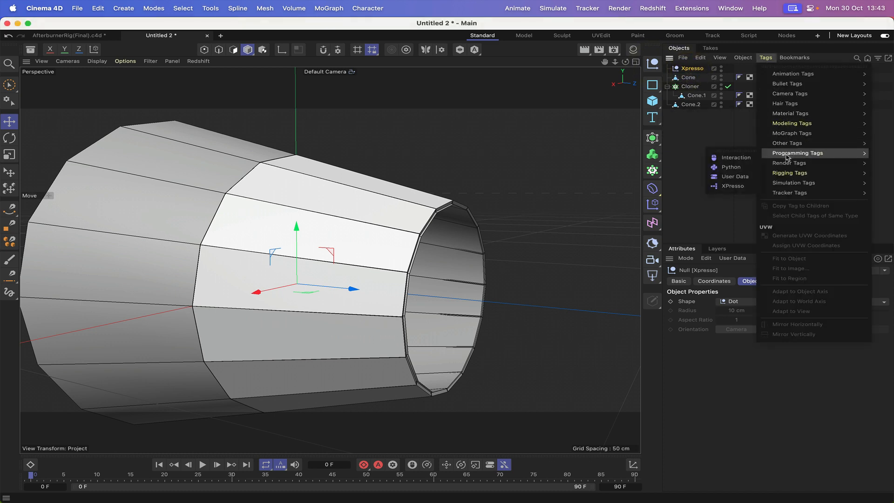
{"action": "left_click", "coordinate": [733, 186]}
{"action": "left_click_drag", "start_coordinate": [683, 181], "coordinate": [322, 17]}
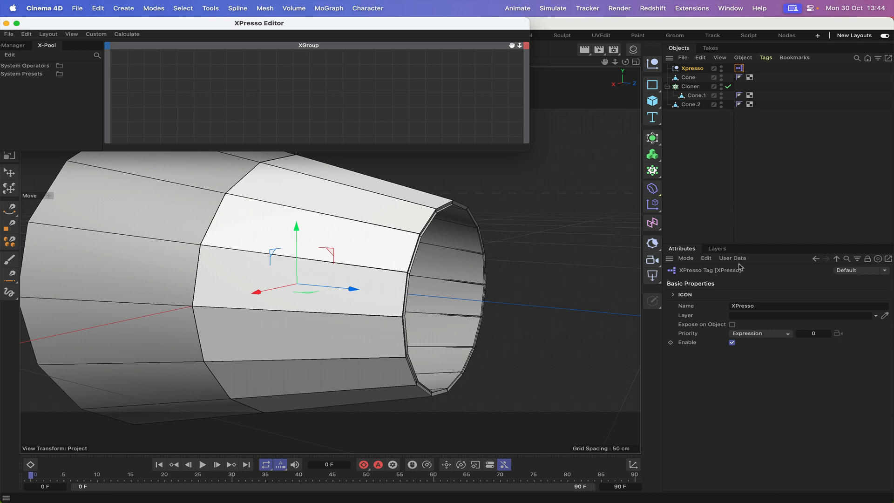
Step: Add a user data group named Controls to the Xpresso null and nest the default Data entry inside it
{"action": "left_click", "coordinate": [697, 120]}
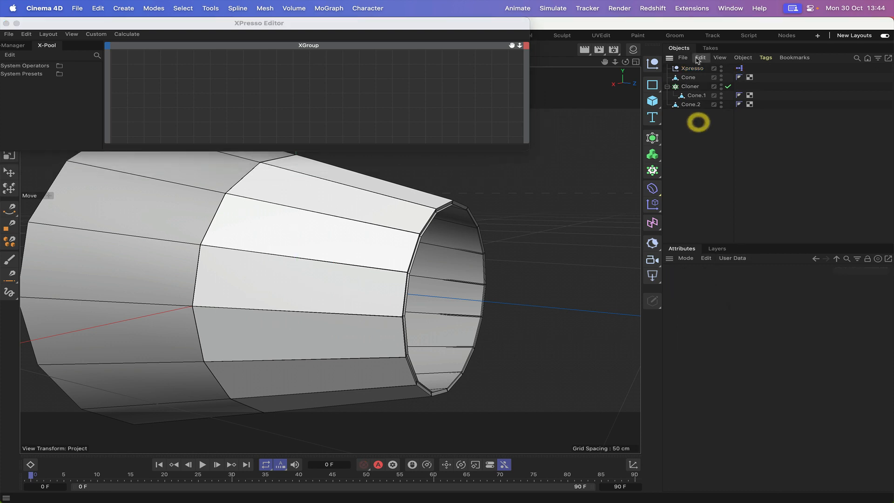
{"action": "left_click", "coordinate": [693, 68]}
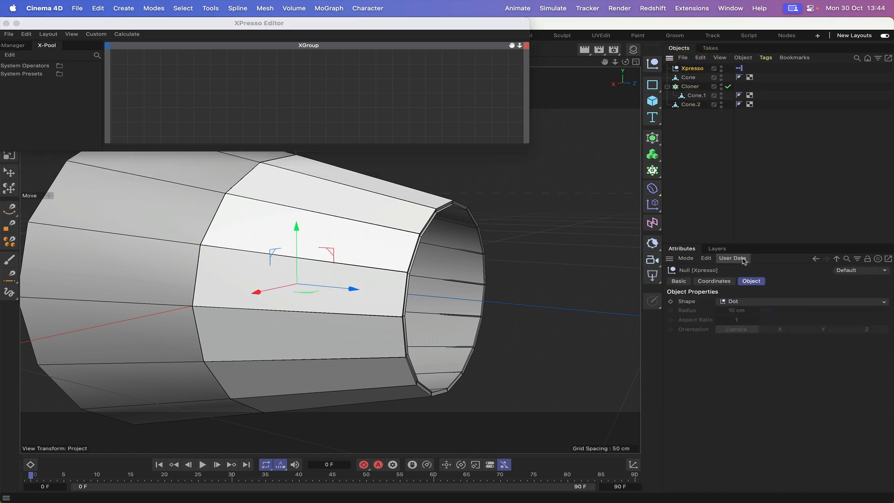
{"action": "left_click", "coordinate": [744, 258]}
{"action": "left_click", "coordinate": [746, 280]}
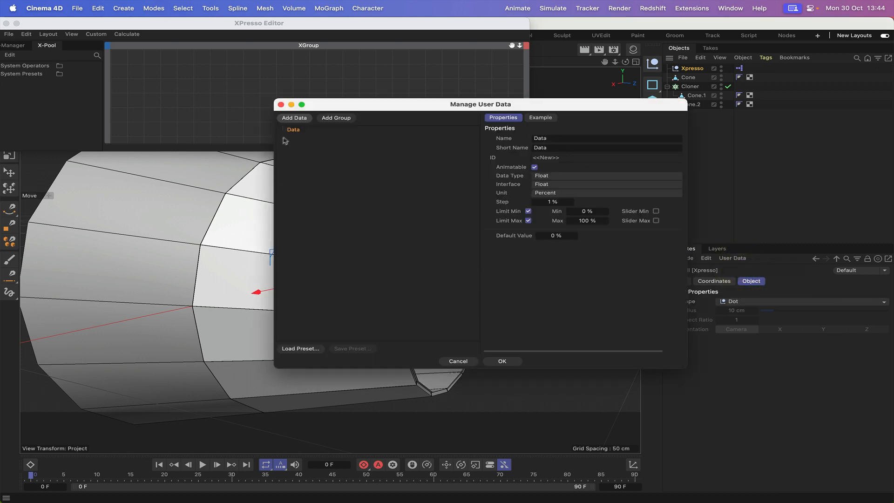
{"action": "left_click", "coordinate": [336, 117]}
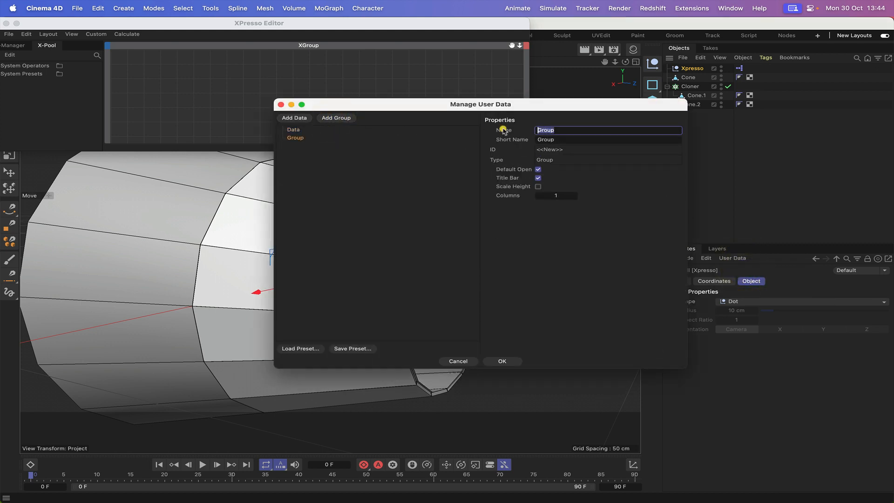
{"action": "type", "text": "Close"}
{"action": "mouse_move", "coordinate": [293, 130]}
{"action": "left_mouse_down"}
{"action": "mouse_move", "coordinate": [306, 143]}
{"action": "mouse_move", "coordinate": [300, 138]}
{"action": "left_mouse_up"}
Step: Name the data entry in Controls Nozzel Open/Close and set its interface to Float Slider
{"action": "left_click_drag", "start_coordinate": [548, 139], "coordinate": [520, 140]}
{"action": "type", "text": "N"}
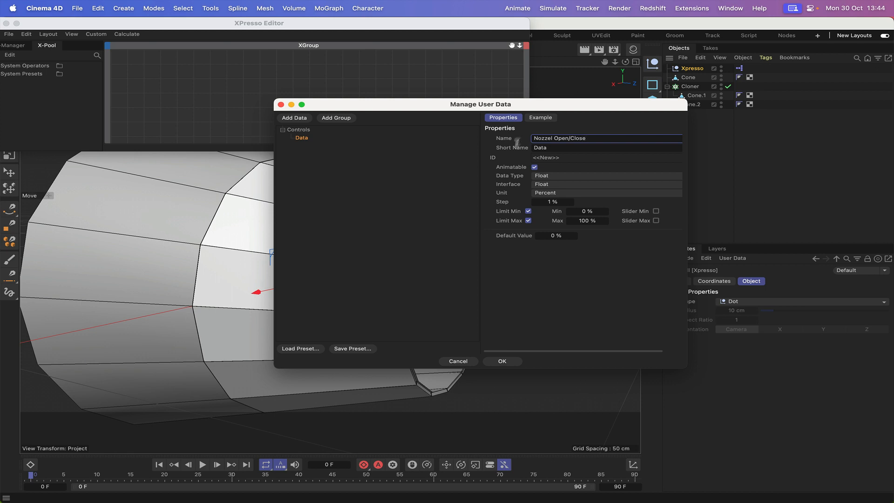
{"action": "left_click", "coordinate": [590, 236]}
{"action": "left_click", "coordinate": [553, 185]}
{"action": "left_click", "coordinate": [568, 201]}
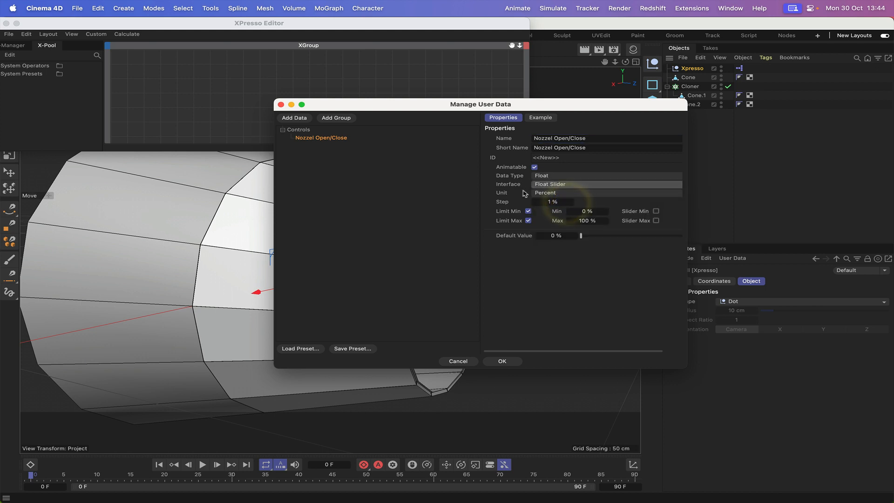
Step: Set the Nozzel Open/Close entry's unit to Real and its maximum to 100
{"action": "left_click", "coordinate": [554, 193]}
{"action": "left_click", "coordinate": [555, 201]}
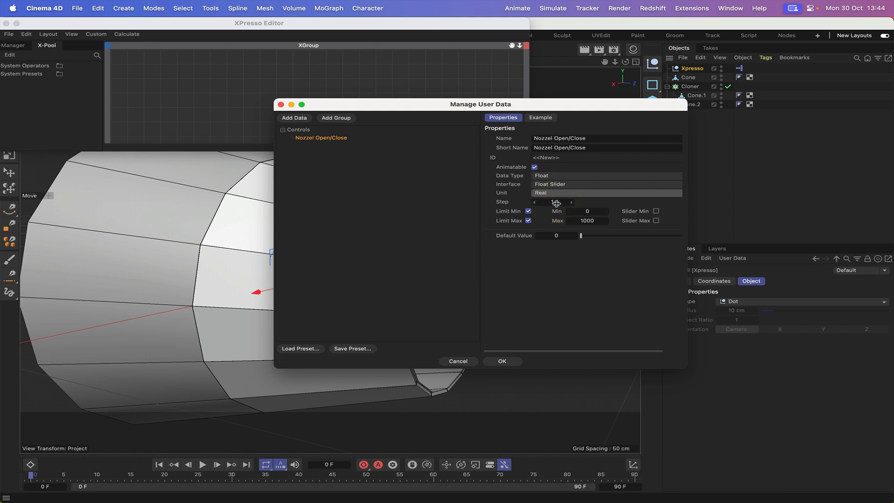
{"action": "double_click", "coordinate": [587, 221]}
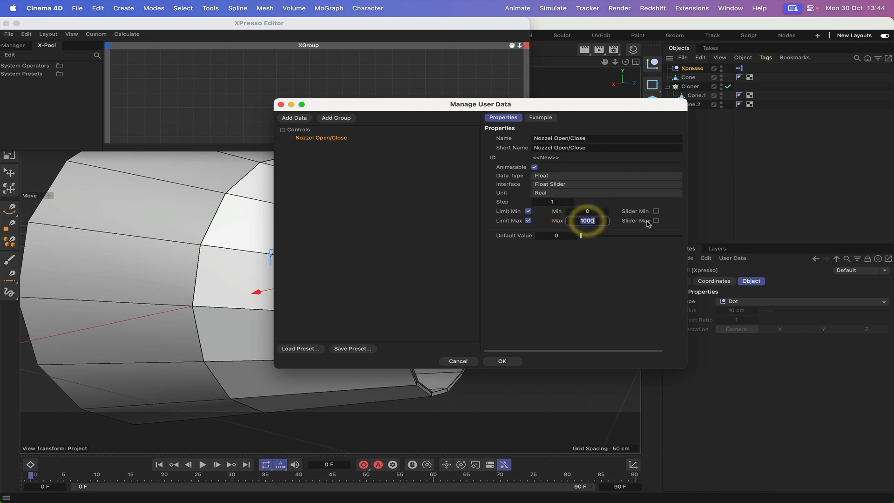
{"action": "type", "text": "10"}
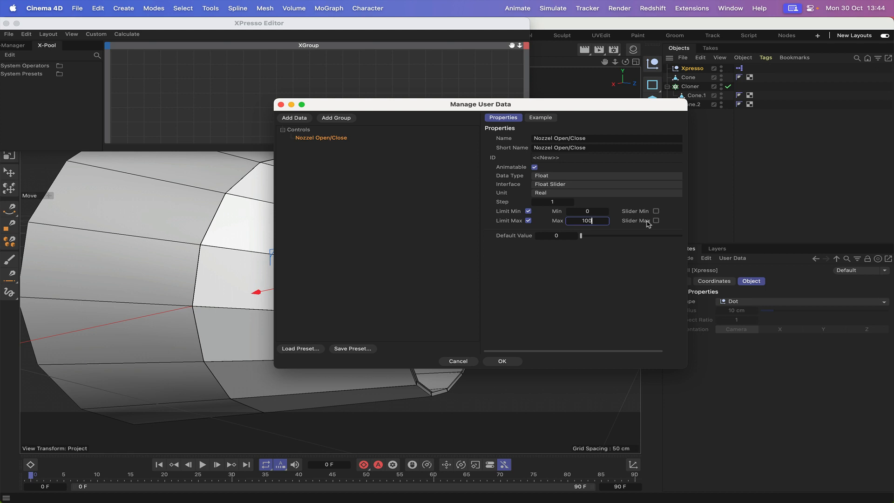
Step: Enable the Nozzel Open/Close entry's slider minimum and maximum at 0 and 100, and apply the user data
{"action": "left_click", "coordinate": [656, 211]}
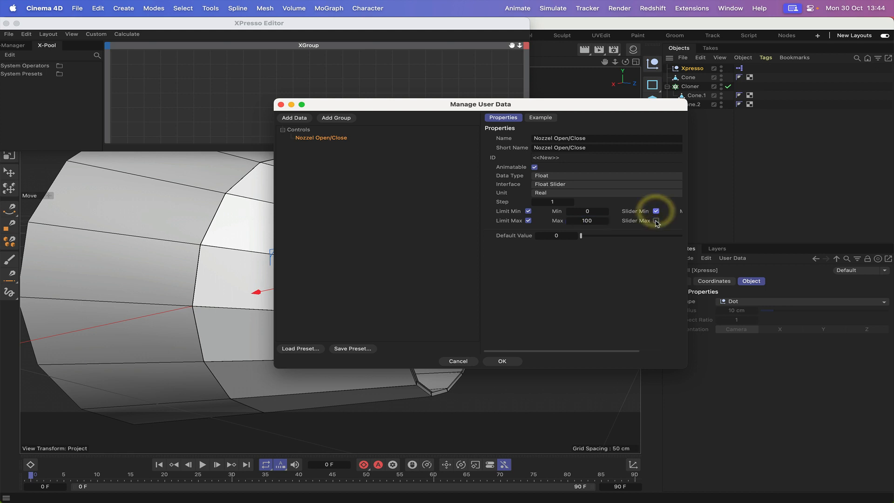
{"action": "left_click", "coordinate": [657, 221]}
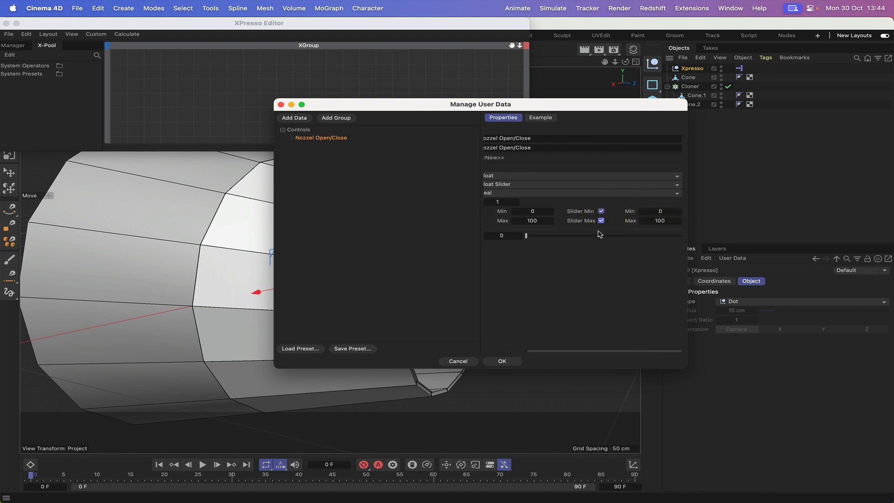
{"action": "left_click", "coordinate": [501, 362]}
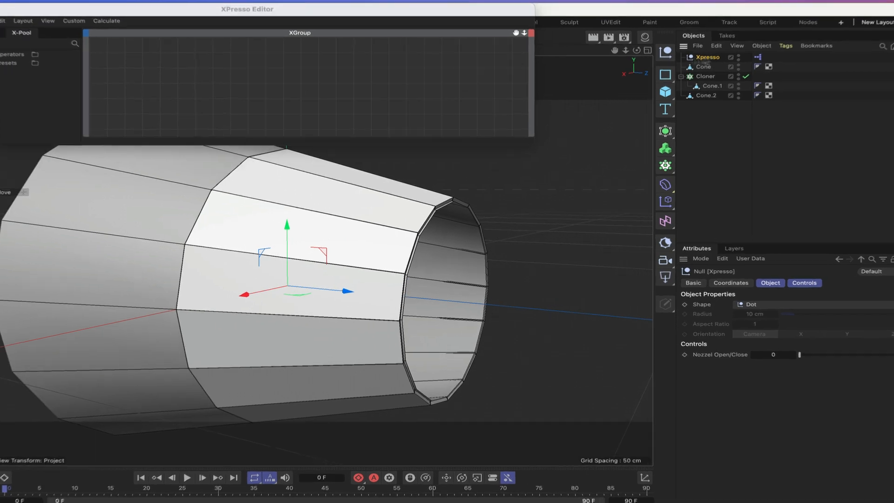
Step: Add the Xpresso null to the XGroup as a node and give it a Nozzel Open/Close output port
{"action": "left_click_drag", "start_coordinate": [706, 58], "coordinate": [152, 67]}
{"action": "left_click", "coordinate": [110, 41]}
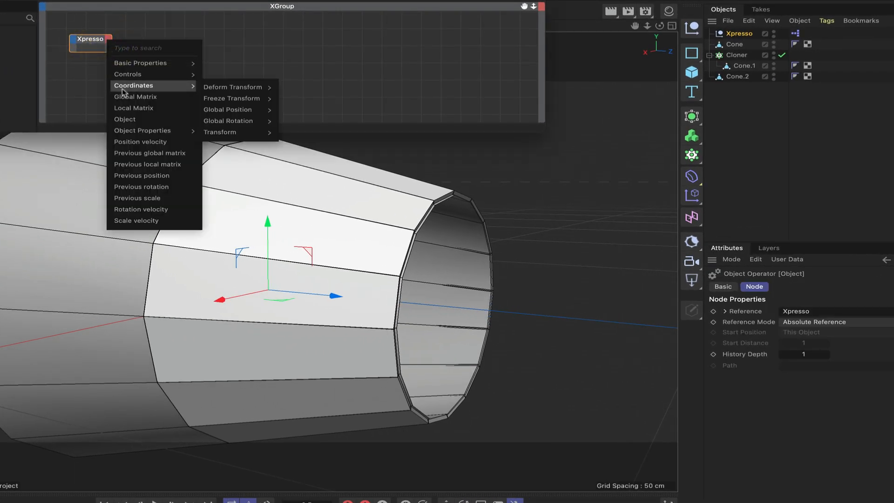
{"action": "mouse_move", "coordinate": [126, 76]}
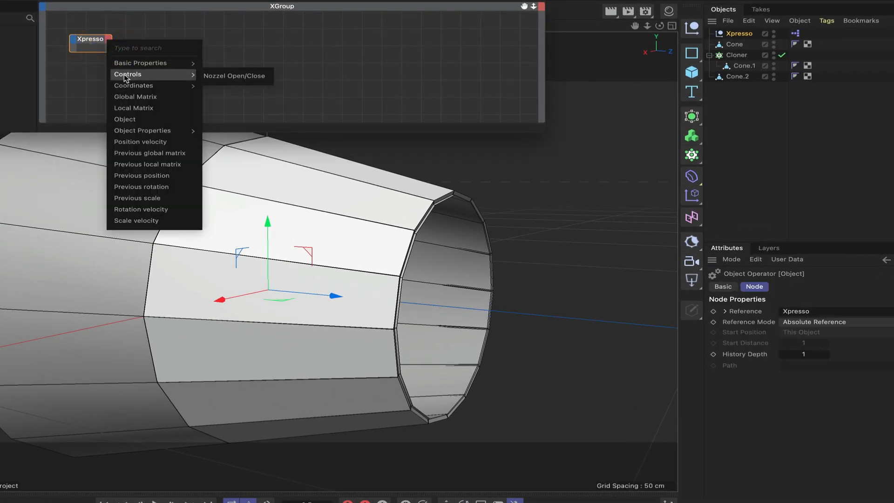
{"action": "left_click", "coordinate": [222, 76]}
{"action": "left_click", "coordinate": [95, 39]}
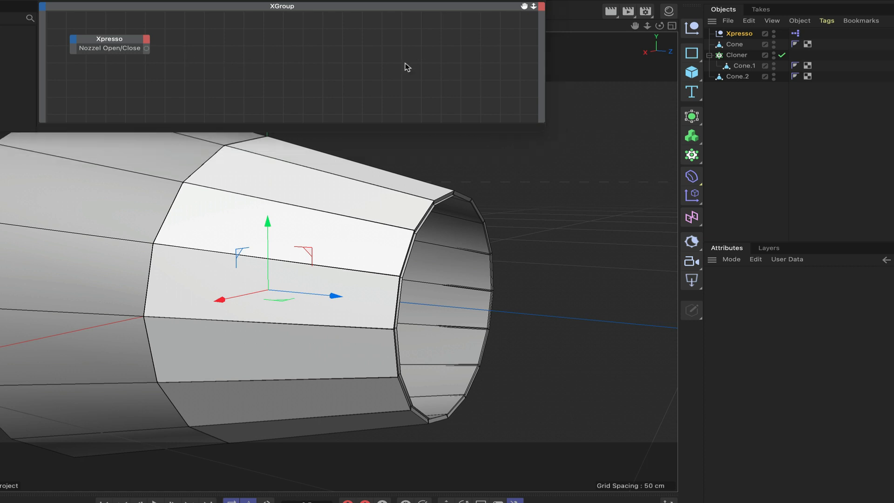
Step: Add a Range Mapper node beside the Xpresso node and connect the Nozzel Open/Close output to its input
{"action": "right_click", "coordinate": [177, 57]}
{"action": "mouse_move", "coordinate": [206, 80]}
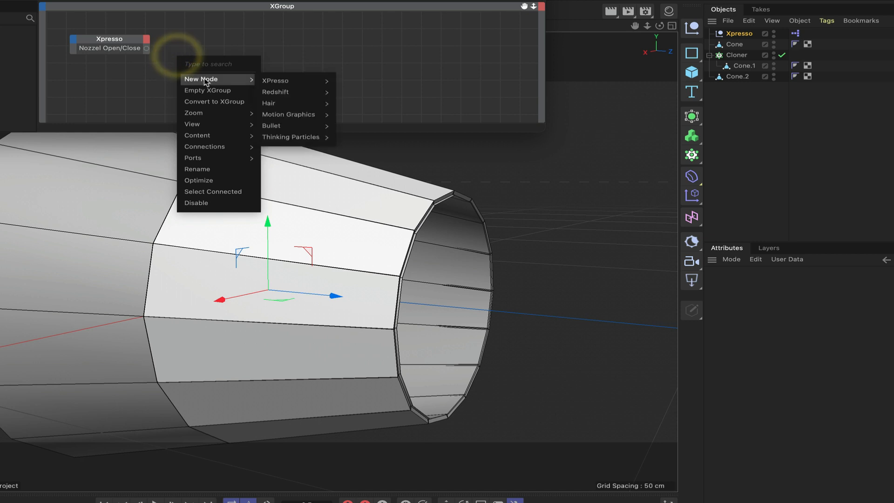
{"action": "mouse_move", "coordinate": [280, 81]}
{"action": "mouse_move", "coordinate": [352, 84]}
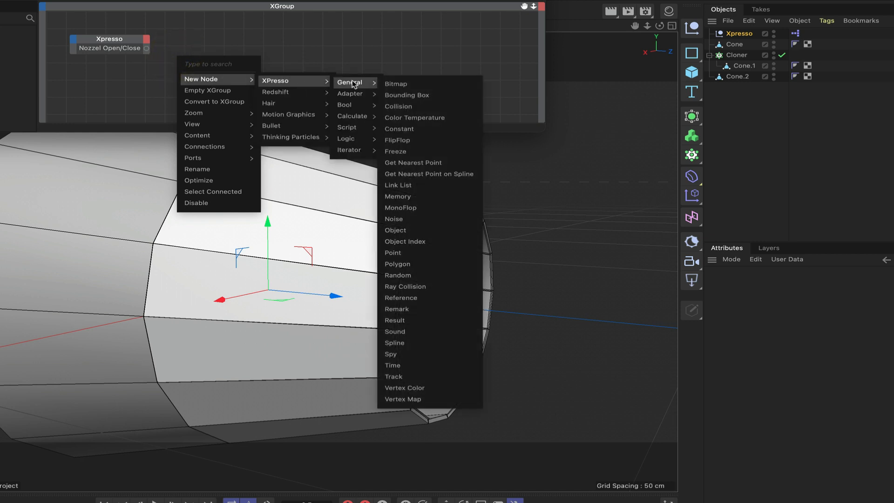
{"action": "mouse_move", "coordinate": [352, 116]}
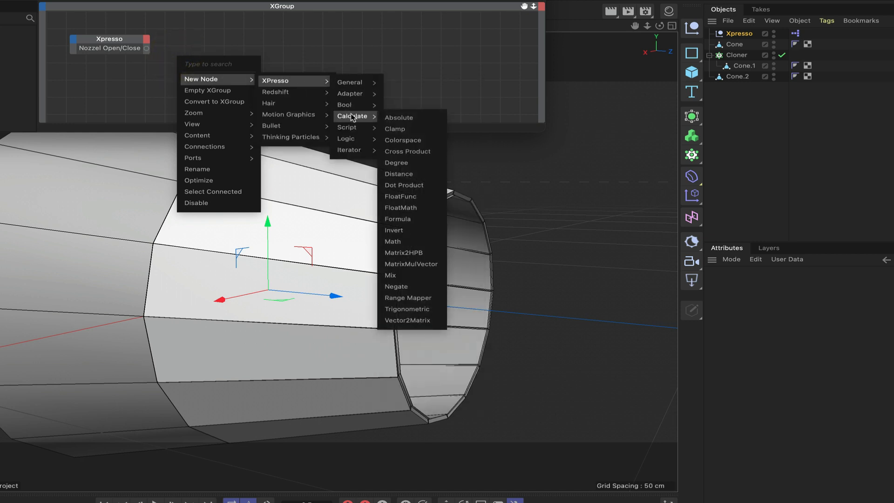
{"action": "left_click", "coordinate": [408, 297]}
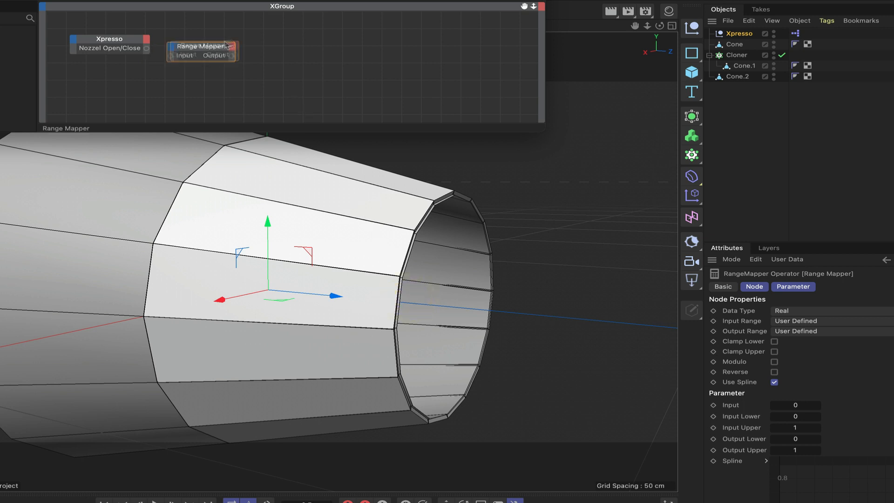
{"action": "left_click", "coordinate": [242, 35]}
{"action": "left_click_drag", "start_coordinate": [146, 48], "coordinate": [238, 38]}
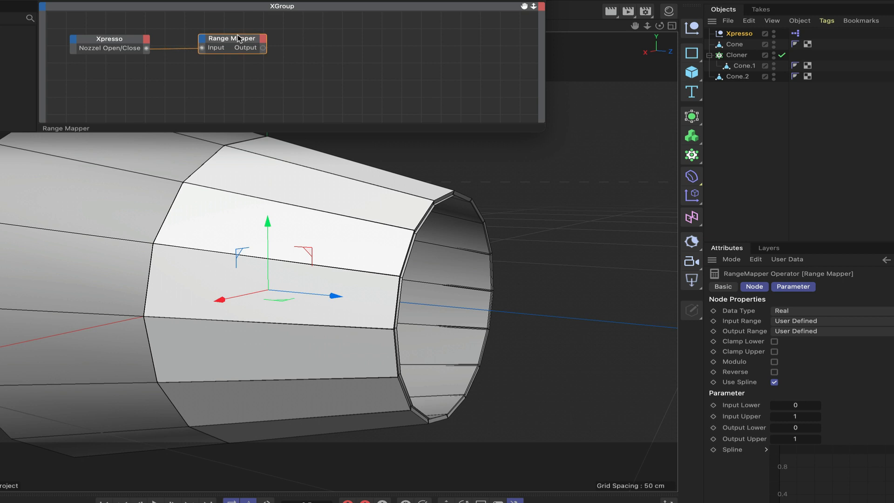
Step: Set the Range Mapper's input upper to 100, output range to Degree, output lower to -17° and output upper to 0°
{"action": "left_click", "coordinate": [809, 416]}
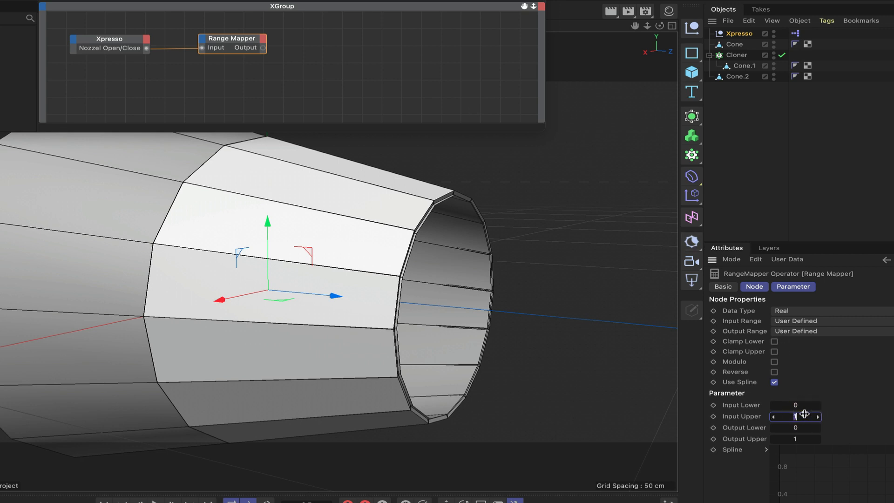
{"action": "left_click", "coordinate": [795, 332]}
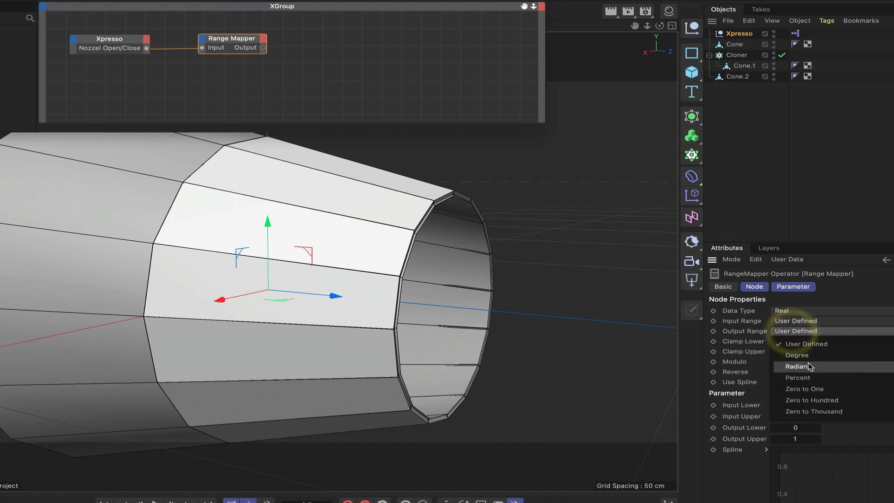
{"action": "left_click", "coordinate": [807, 357]}
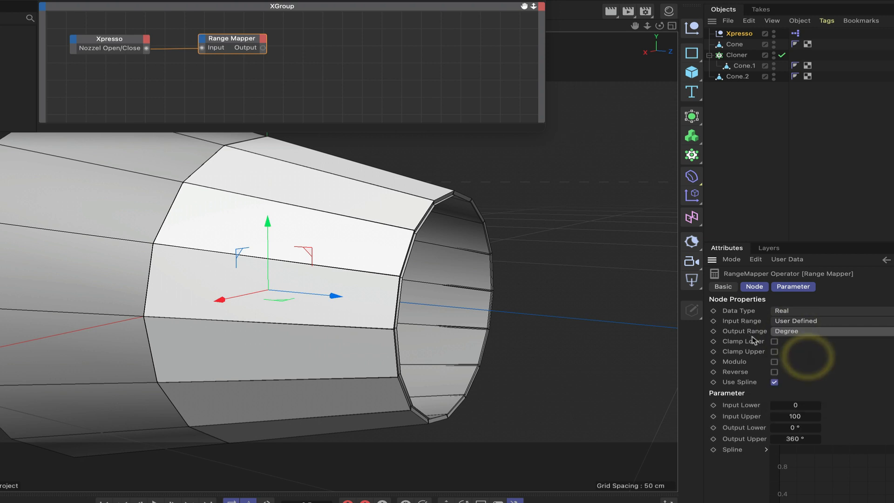
{"action": "left_click", "coordinate": [795, 428]}
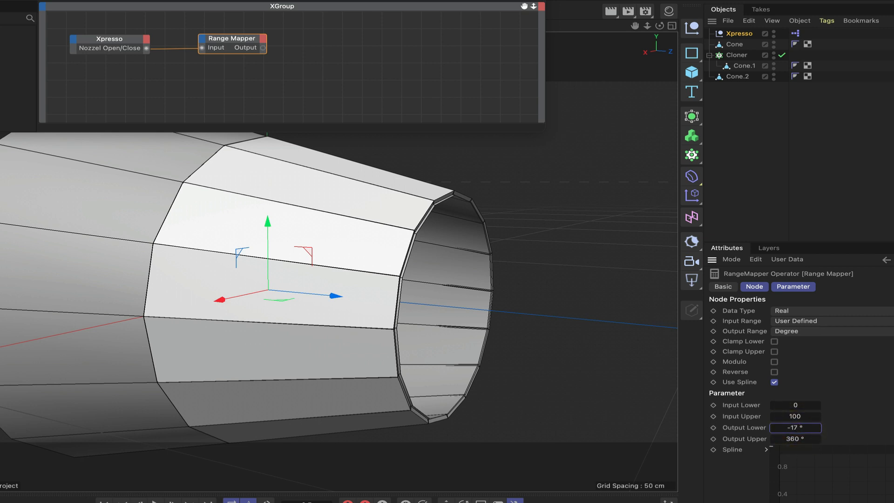
{"action": "left_click", "coordinate": [795, 438]}
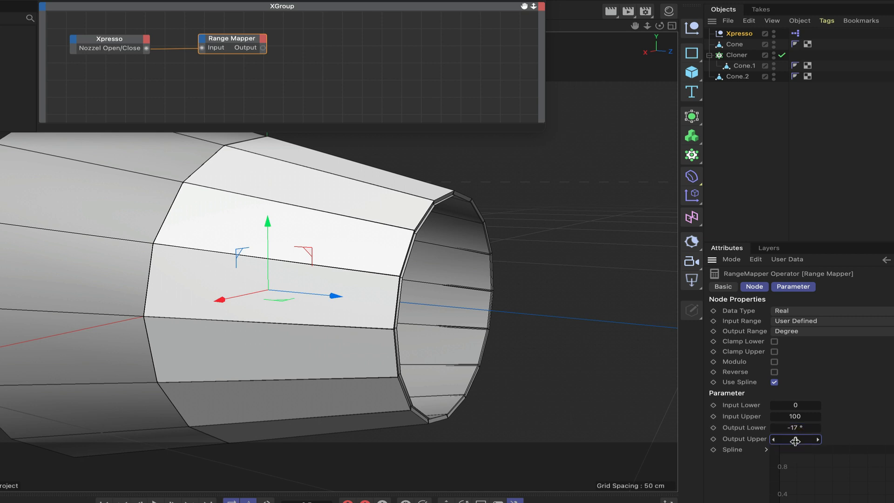
{"action": "type", "text": "0"}
{"action": "key", "text": "Return"}
Step: Add the Cloner as a node with a Transform R . P input and connect the Range Mapper's output to it
{"action": "left_click", "coordinate": [743, 57]}
{"action": "left_click_drag", "start_coordinate": [440, 66], "coordinate": [359, 40]}
{"action": "left_click", "coordinate": [344, 41]}
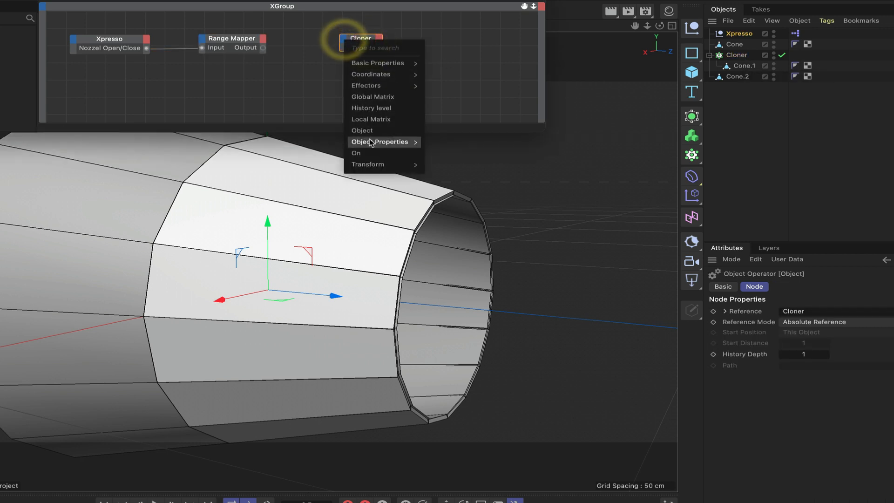
{"action": "mouse_move", "coordinate": [368, 164]}
{"action": "mouse_move", "coordinate": [432, 215]}
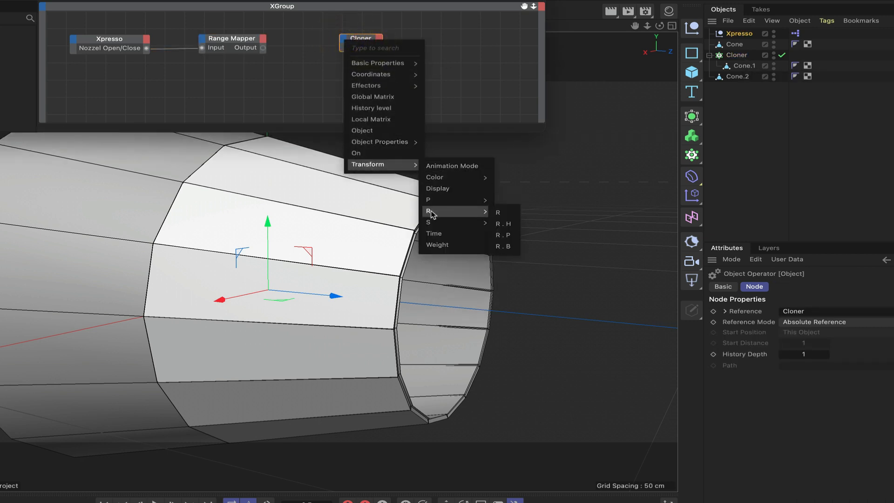
{"action": "left_click", "coordinate": [512, 236]}
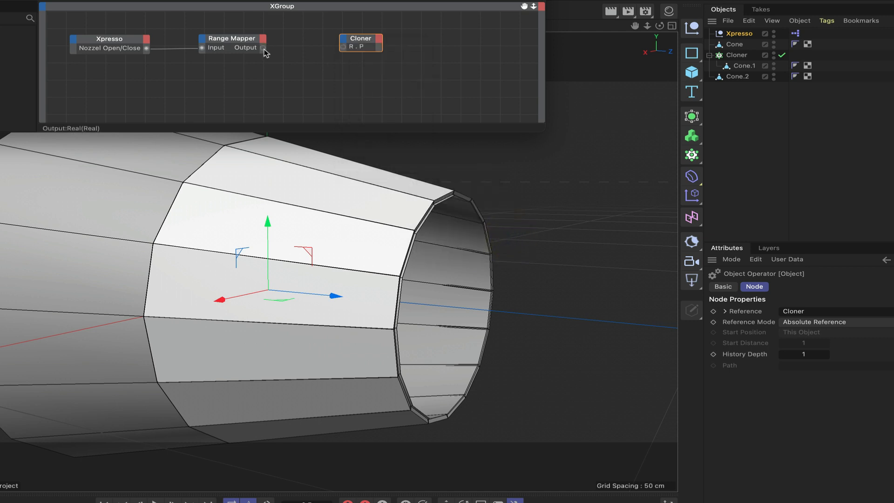
{"action": "left_click_drag", "start_coordinate": [264, 48], "coordinate": [343, 47]}
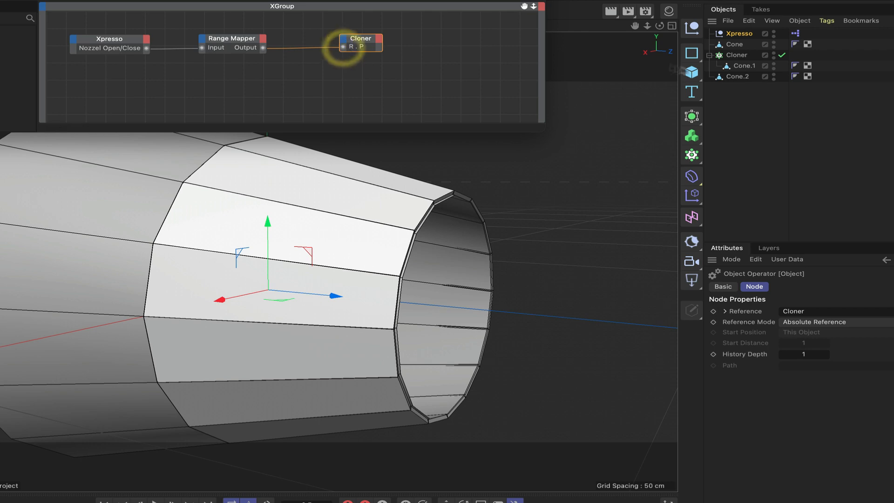
Step: Test the Xpresso null's Nozzel Open/Close slider through its range and leave it at 100
{"action": "left_click", "coordinate": [739, 33]}
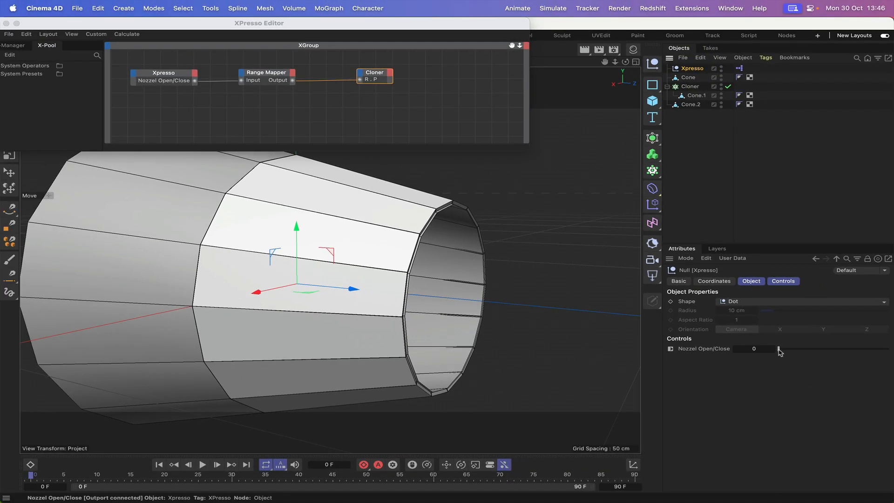
{"action": "left_click_drag", "start_coordinate": [779, 349], "coordinate": [824, 332]}
{"action": "mouse_move", "coordinate": [881, 349]}
{"action": "left_mouse_down"}
{"action": "mouse_move", "coordinate": [779, 348]}
{"action": "mouse_move", "coordinate": [759, 338]}
{"action": "left_mouse_up"}
{"action": "left_click_drag", "start_coordinate": [780, 351], "coordinate": [889, 350]}
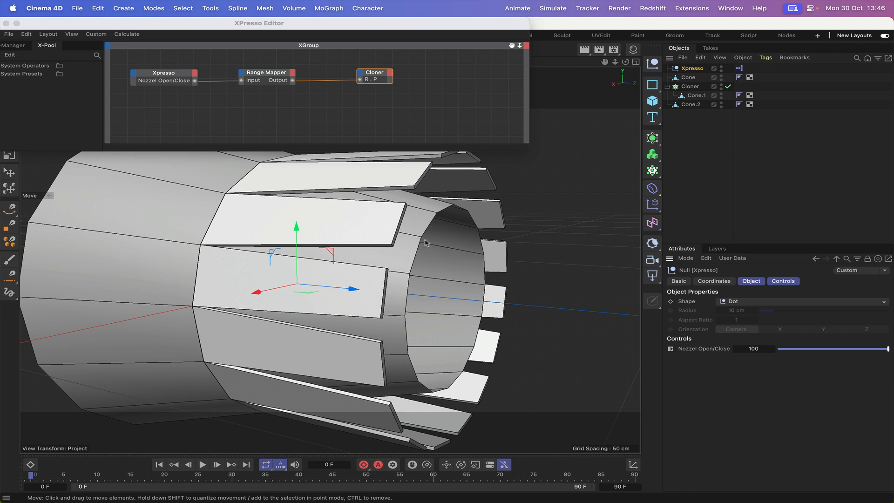
Step: Replace the inner polygon object Cone.2 with a new cone primitive oriented along +Z
{"action": "left_click", "coordinate": [685, 107]}
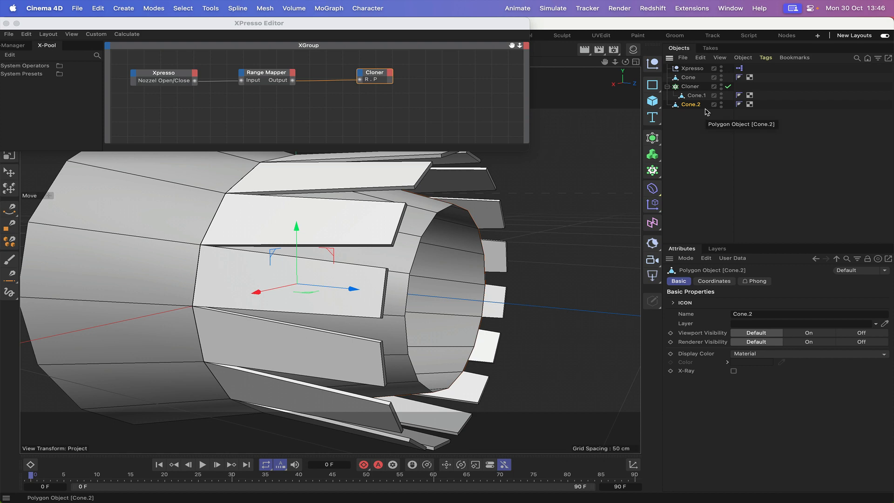
{"action": "key", "text": "Delete"}
{"action": "left_click", "coordinate": [654, 109]}
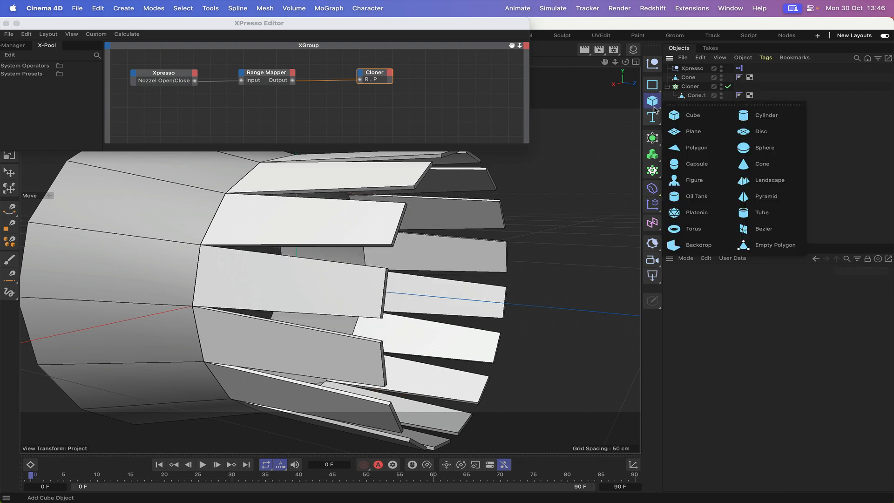
{"action": "left_click", "coordinate": [757, 165]}
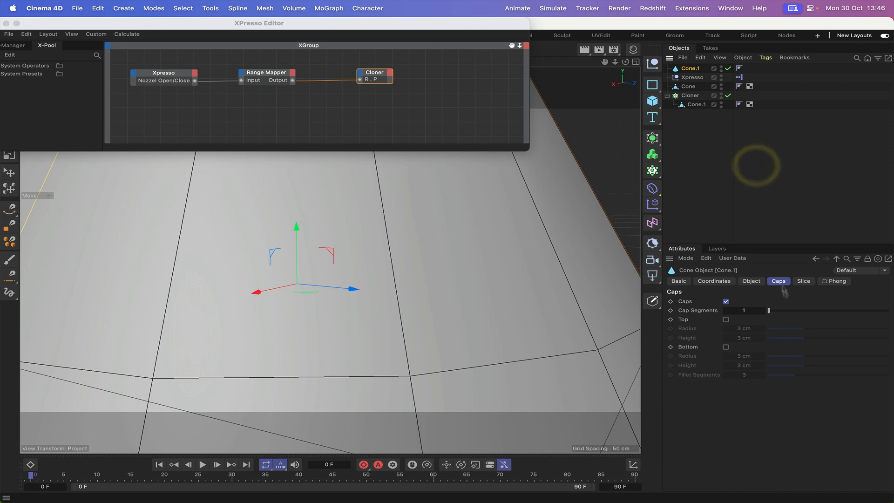
{"action": "left_click", "coordinate": [752, 280]}
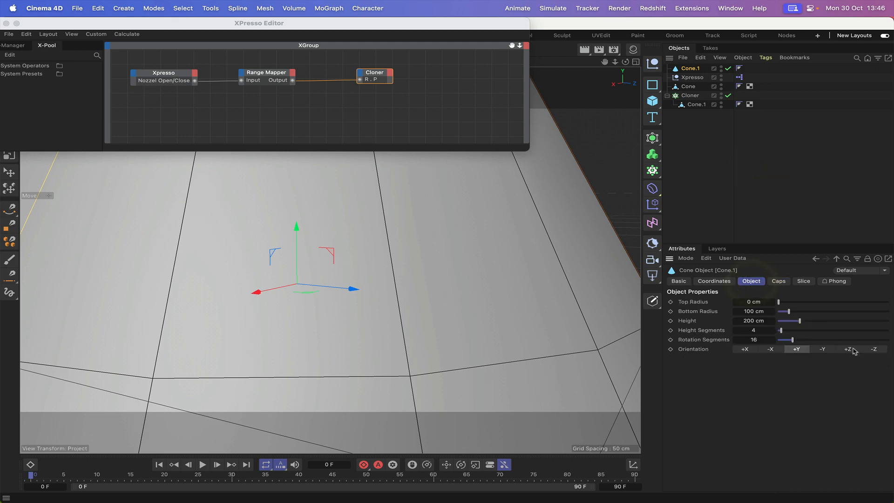
{"action": "left_click", "coordinate": [853, 350]}
Step: Set the new cone's top radius to 15 cm and turn off its caps
{"action": "left_click", "coordinate": [755, 302]}
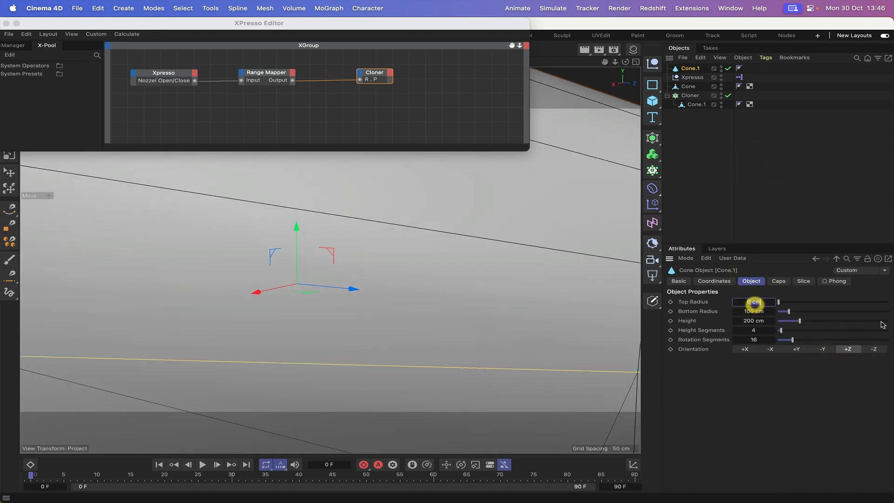
{"action": "type", "text": "15"}
{"action": "key", "text": "Return"}
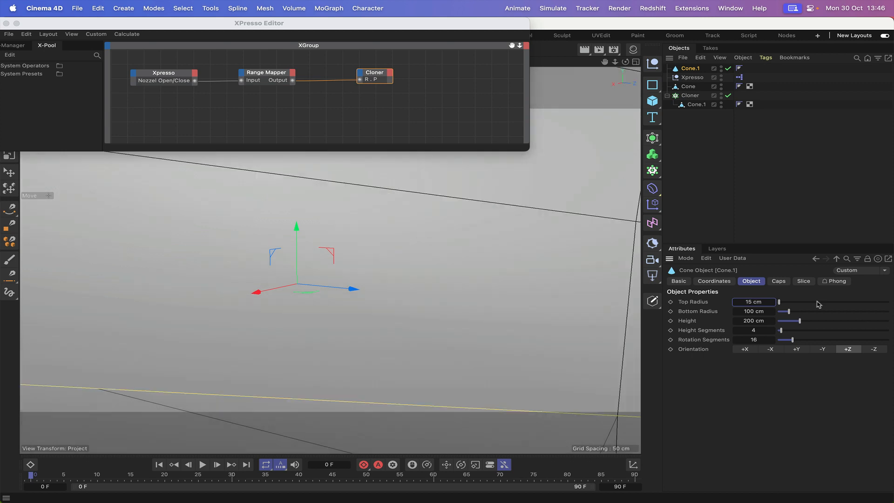
{"action": "left_click", "coordinate": [778, 282]}
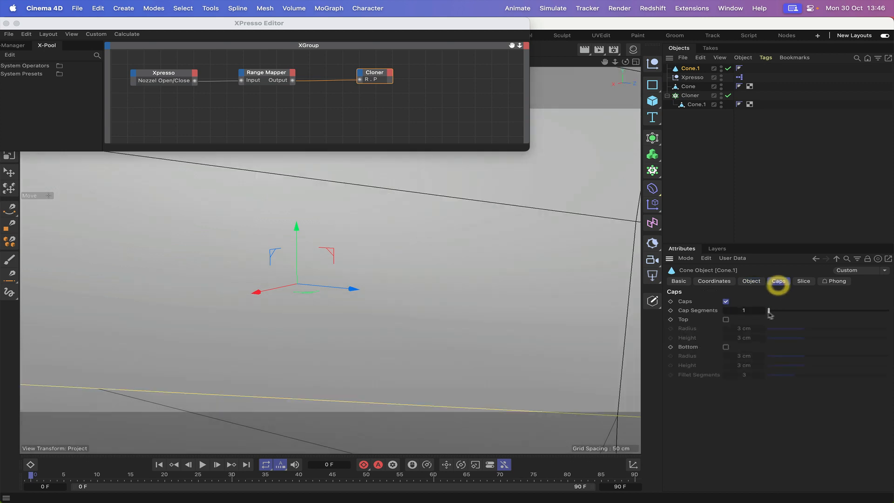
{"action": "left_click", "coordinate": [728, 303]}
Step: Set the new cone's bottom radius to 30 cm and its height to 50 cm
{"action": "left_click", "coordinate": [752, 281]}
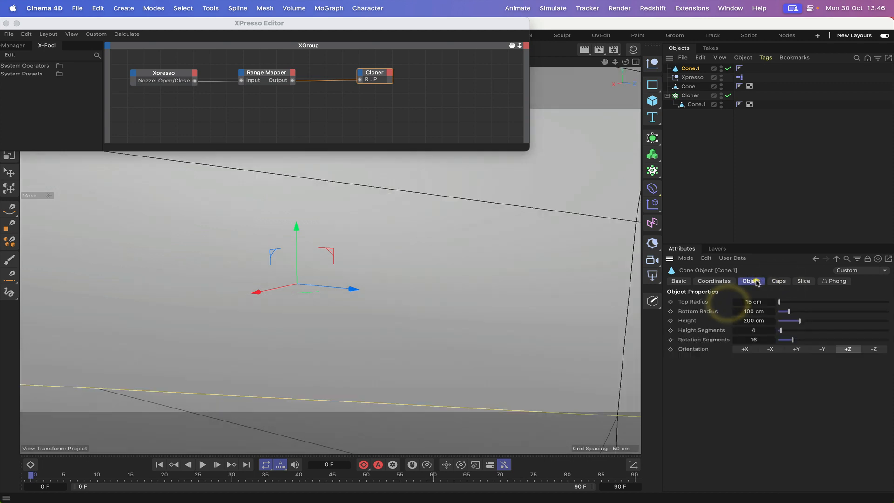
{"action": "left_click", "coordinate": [755, 311]}
{"action": "type", "text": "30"}
{"action": "key", "text": "Return"}
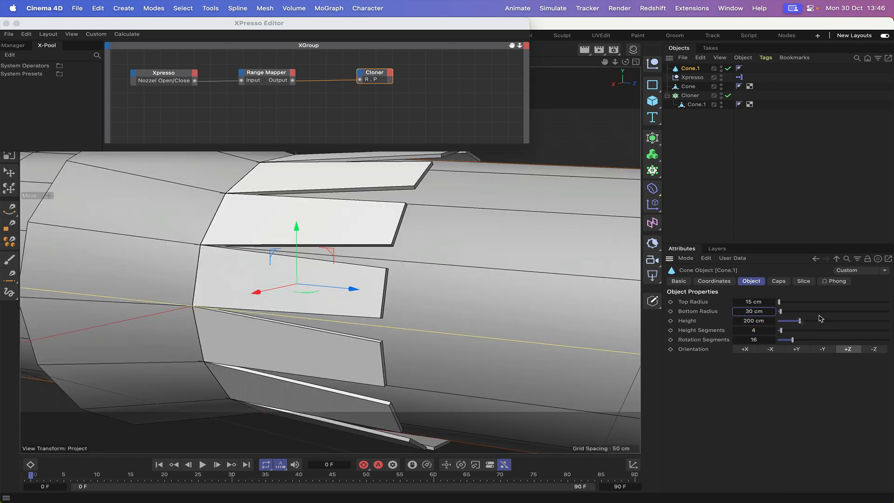
{"action": "left_click", "coordinate": [758, 321]}
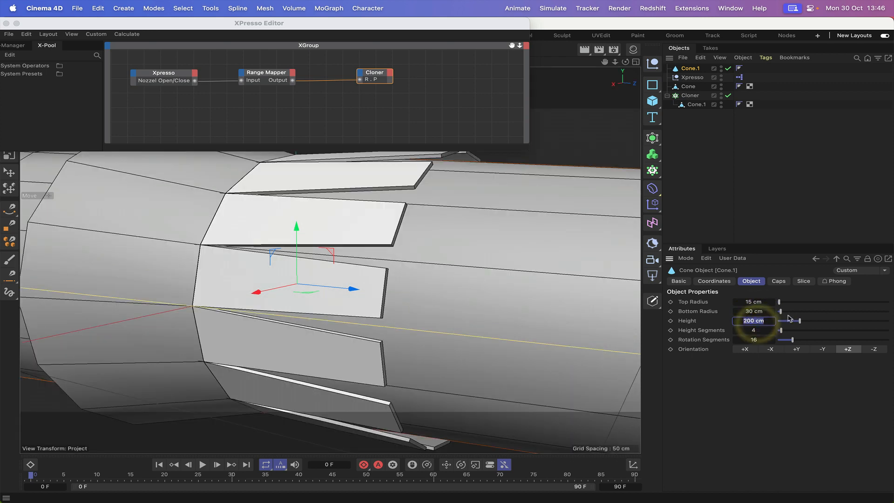
{"action": "type", "text": "1"}
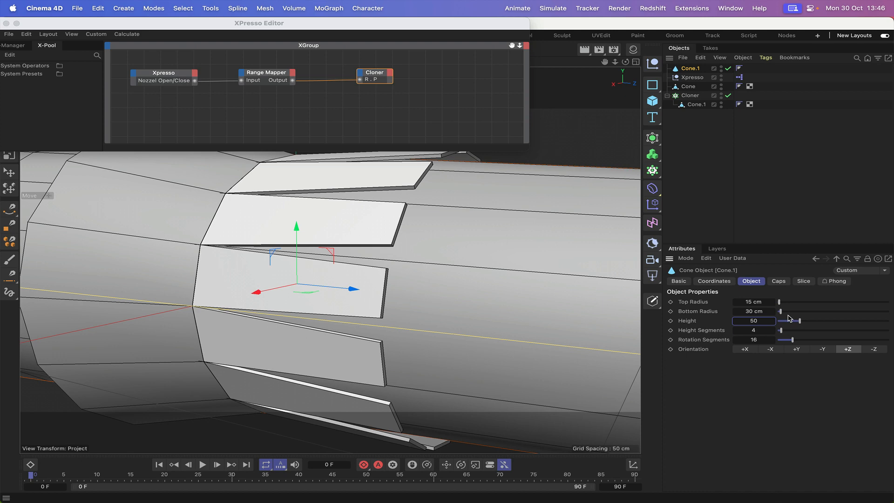
{"action": "key", "text": "Return"}
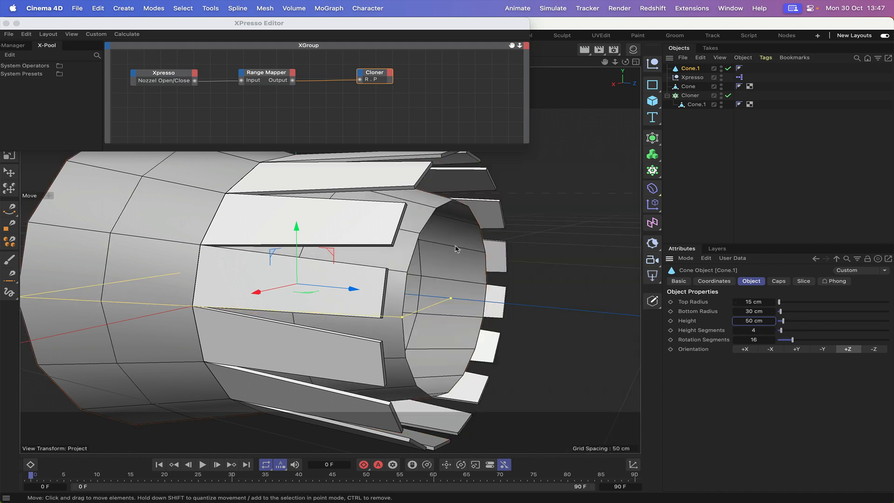
Step: Set the new inner cone's height segments to 1
{"action": "left_click", "coordinate": [767, 330]}
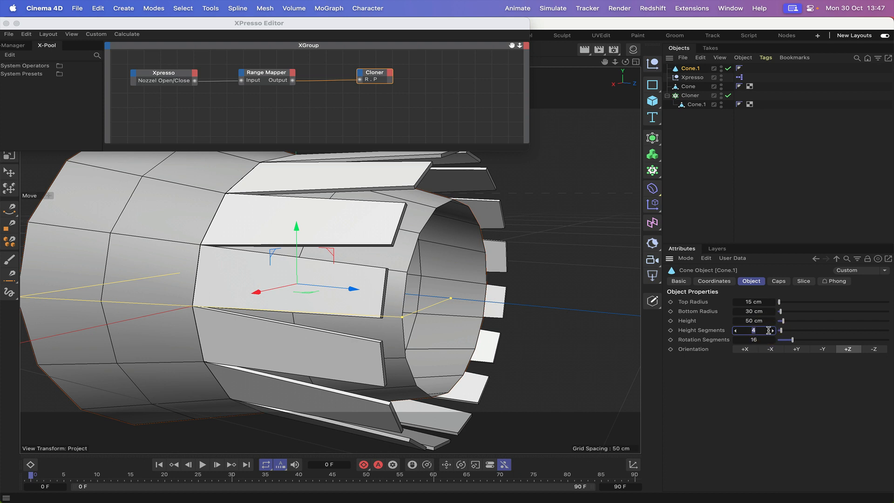
{"action": "type", "text": "1"}
{"action": "key", "text": "Return"}
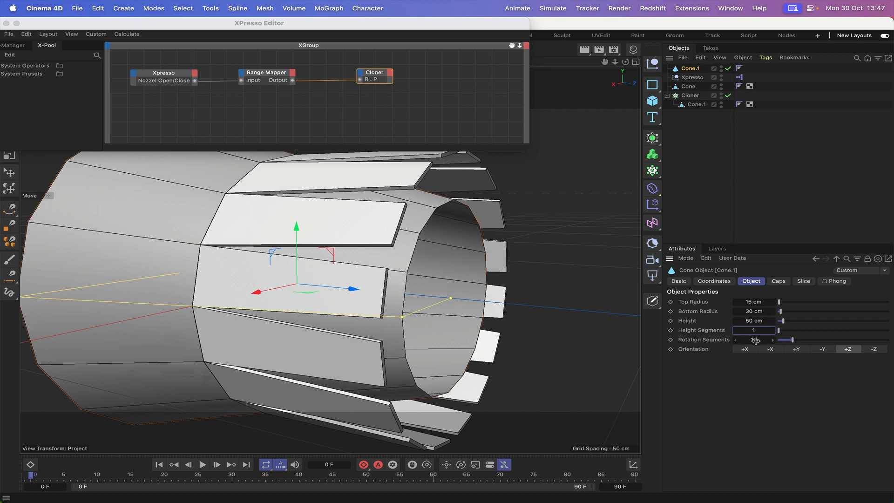
Step: Check the inner cone against the panels in a side view and set its height to 25 cm
{"action": "mouse_move", "coordinate": [625, 62]}
{"action": "left_mouse_down"}
{"action": "mouse_move", "coordinate": [489, 61]}
{"action": "mouse_move", "coordinate": [628, 63]}
{"action": "left_mouse_up"}
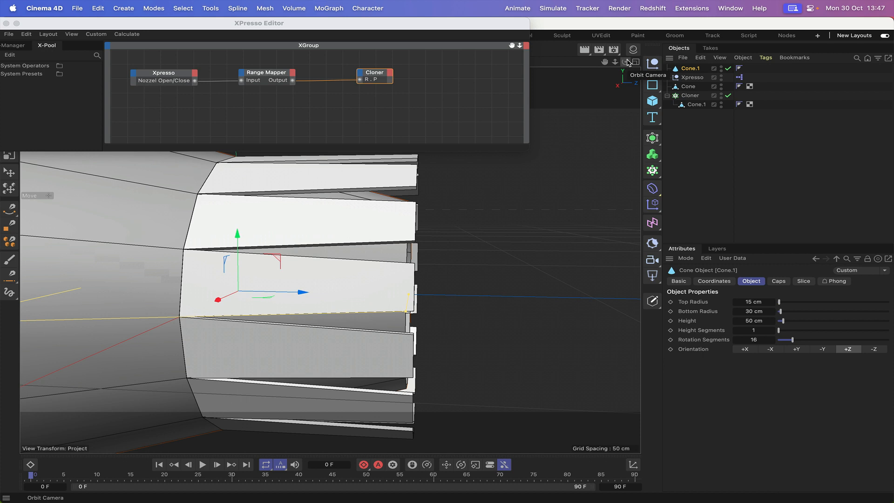
{"action": "key", "text": "F3"}
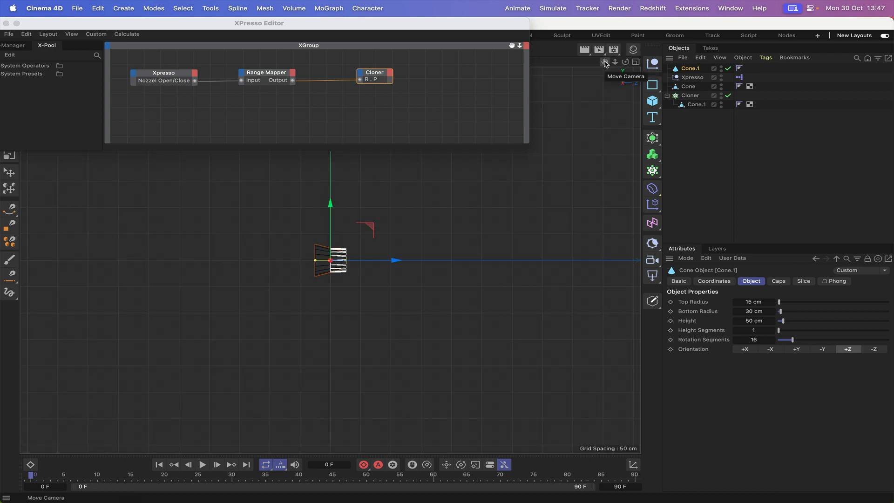
{"action": "key", "text": "h"}
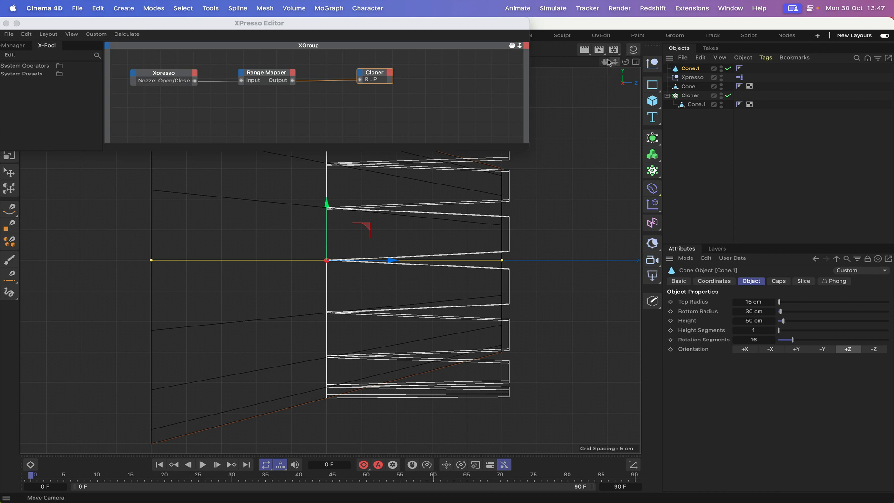
{"action": "left_click_drag", "start_coordinate": [605, 62], "coordinate": [642, 93]}
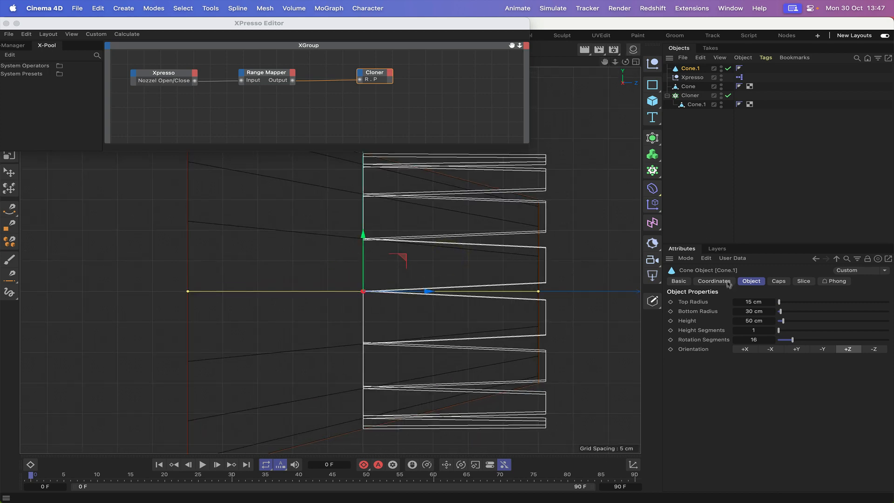
{"action": "left_click", "coordinate": [748, 320]}
{"action": "type", "text": "25"}
{"action": "key", "text": "Return"}
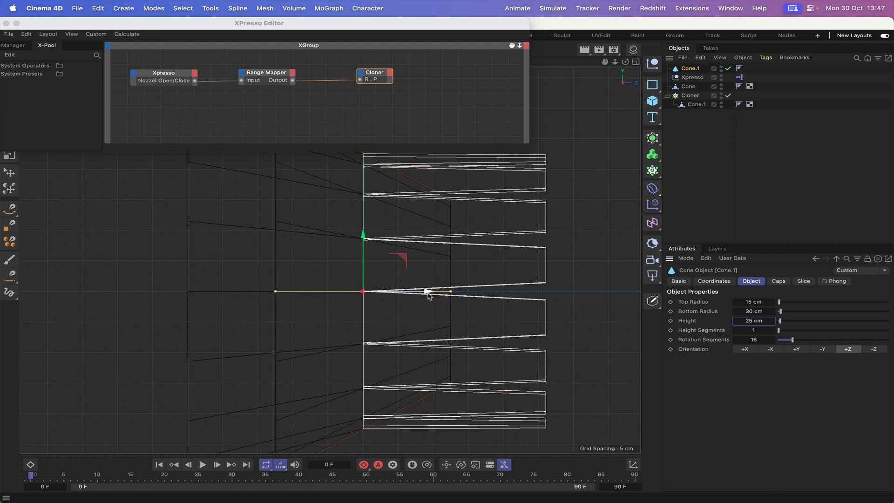
Step: Slide the inner cone along Z to line up with the cloned panels and set its Z position to 13.5 cm
{"action": "left_click_drag", "start_coordinate": [426, 292], "coordinate": [478, 292]}
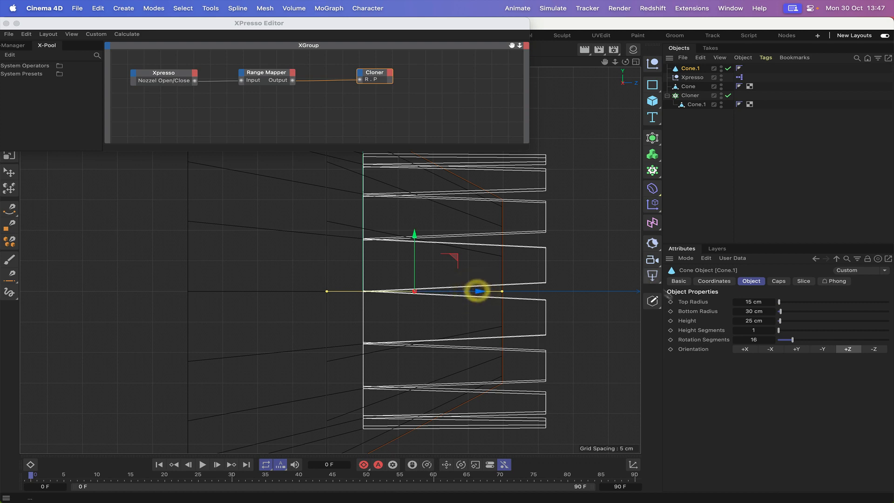
{"action": "key", "text": "super+z"}
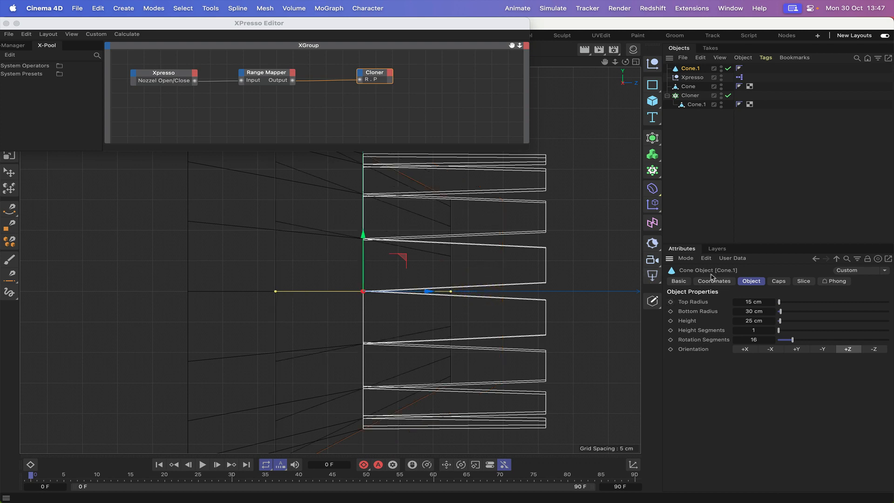
{"action": "left_click", "coordinate": [713, 280]}
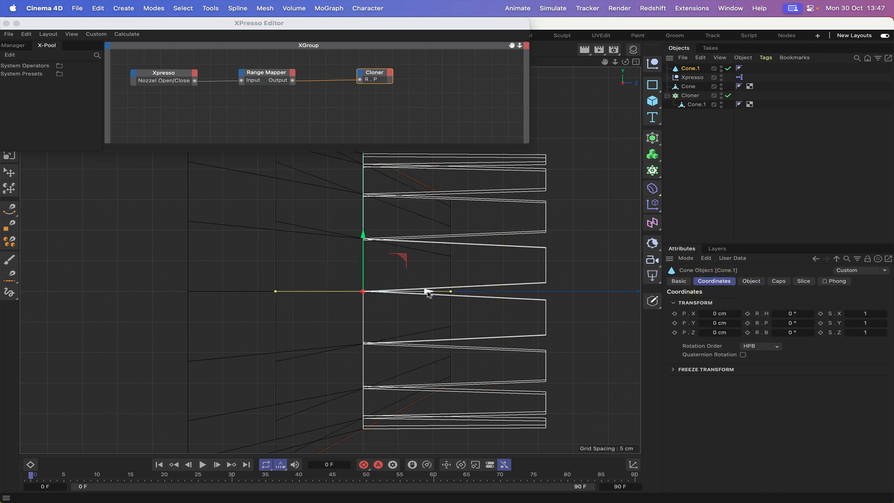
{"action": "left_click_drag", "start_coordinate": [428, 293], "coordinate": [522, 292]}
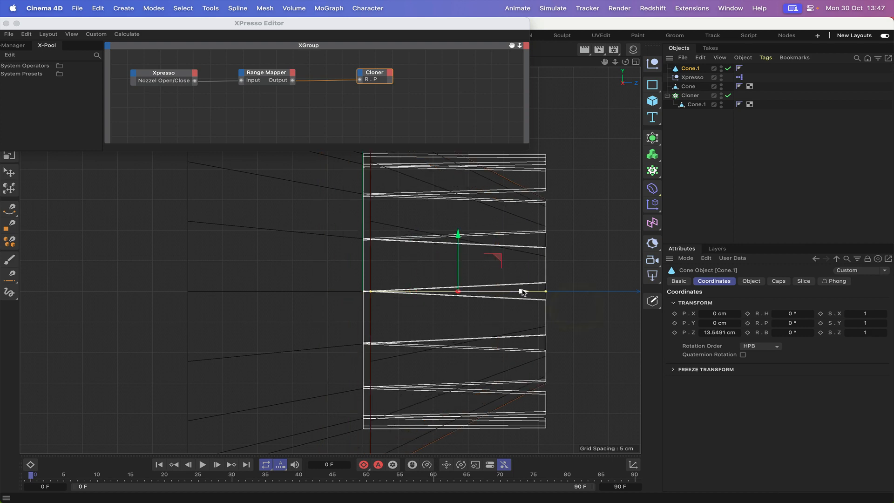
{"action": "double_click", "coordinate": [716, 334]}
{"action": "type", "text": "1"}
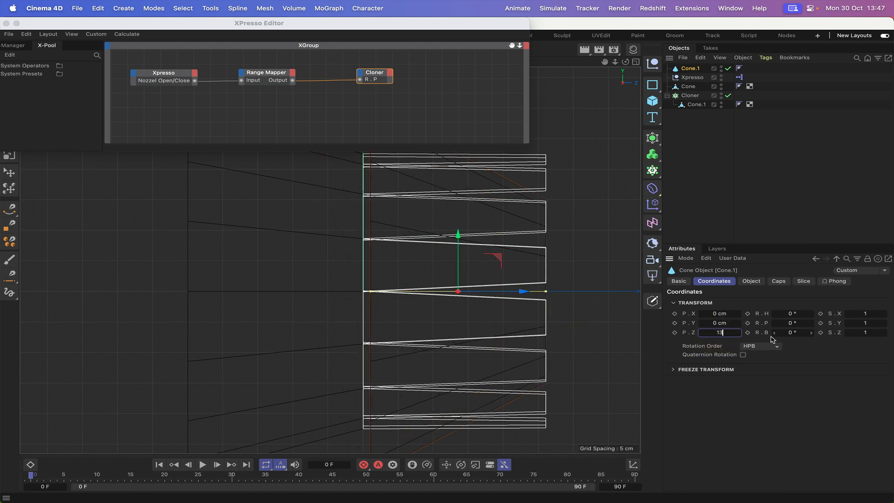
{"action": "type", "text": "3"}
{"action": "key", "text": "Return"}
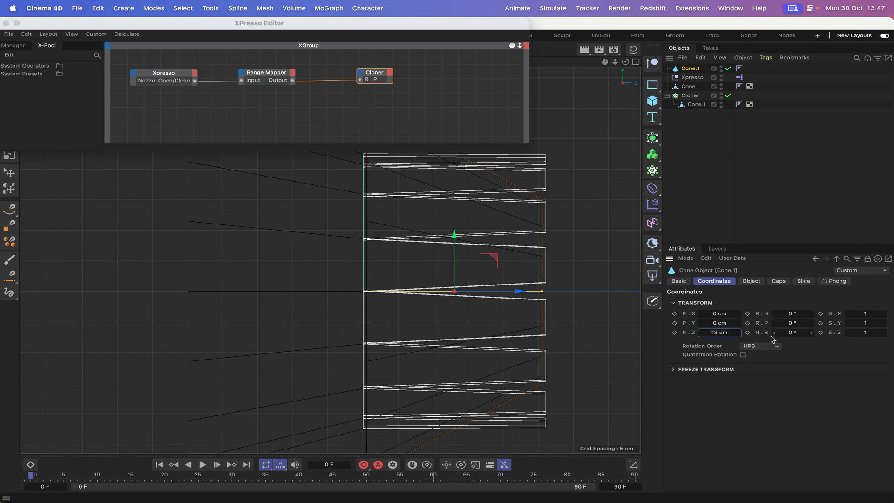
{"action": "left_click", "coordinate": [729, 333]}
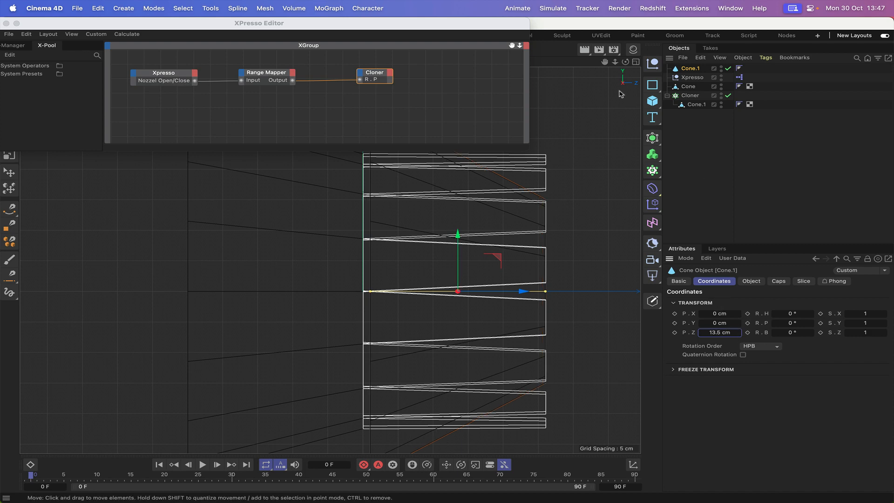
Step: Move the XPresso Editor clear of the model and set the inner cone's bottom radius to 22 cm
{"action": "left_click_drag", "start_coordinate": [471, 24], "coordinate": [200, 24]}
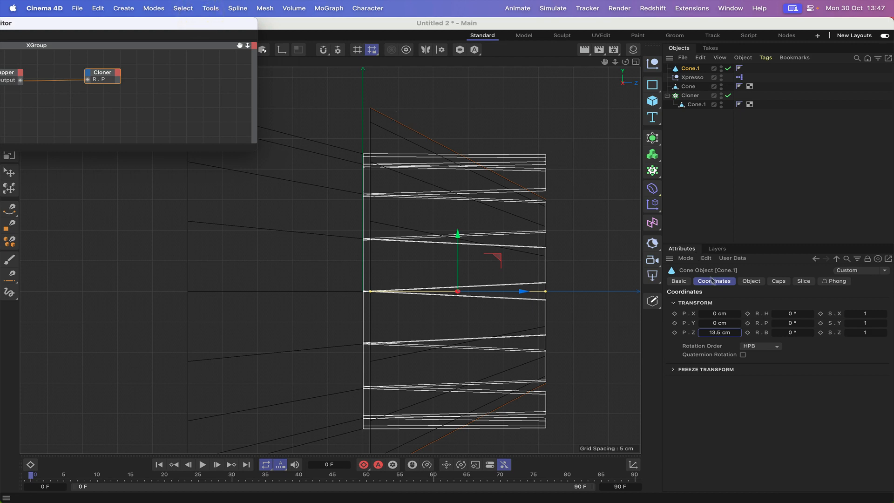
{"action": "left_click", "coordinate": [760, 283]}
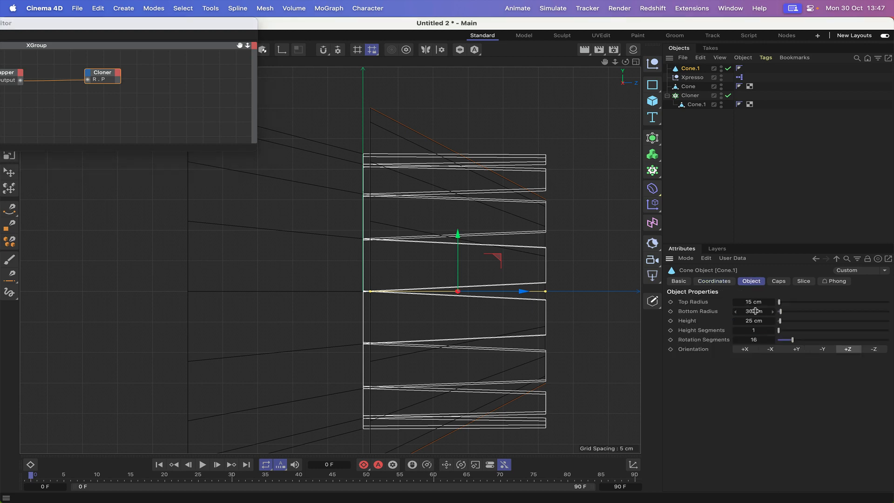
{"action": "left_click_drag", "start_coordinate": [755, 312], "coordinate": [753, 311]}
Step: Inspect the nozzle in the perspective view and set the Xpresso null's Nozzel Open/Close slider to 0
{"action": "key", "text": "F1"}
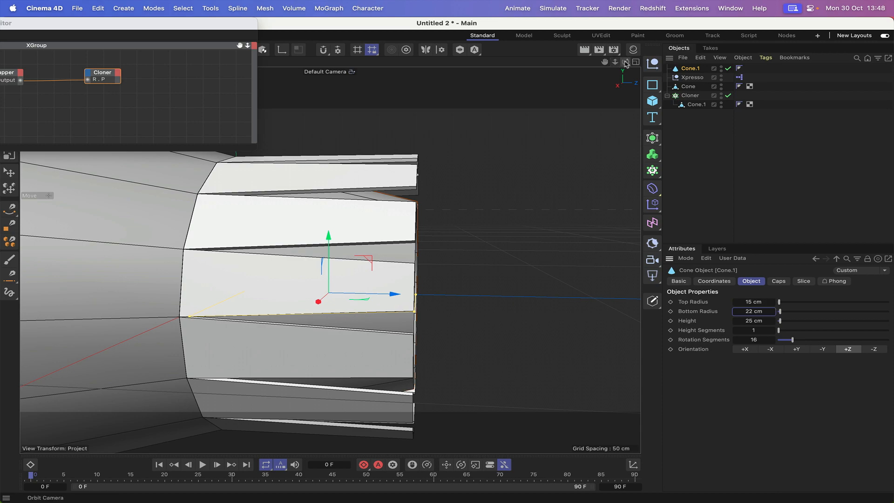
{"action": "left_click_drag", "start_coordinate": [625, 62], "coordinate": [766, 58]}
{"action": "left_click_drag", "start_coordinate": [626, 63], "coordinate": [712, 68]}
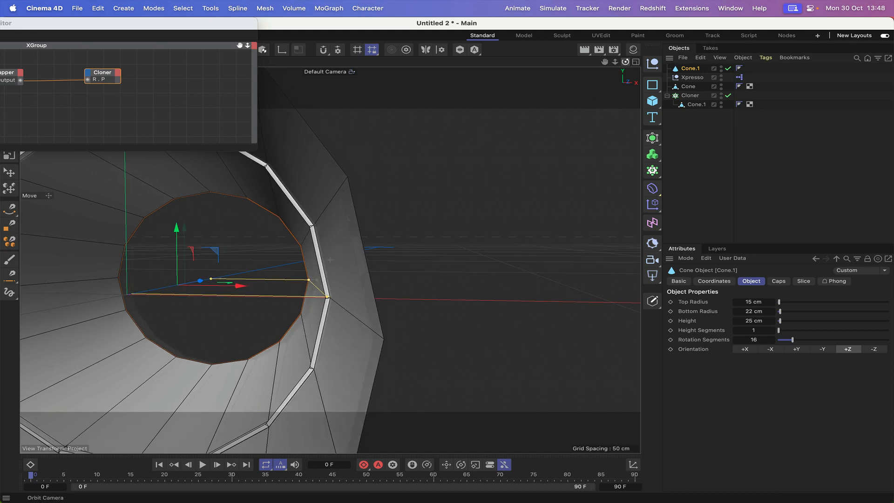
{"action": "left_click_drag", "start_coordinate": [625, 61], "coordinate": [501, 61]}
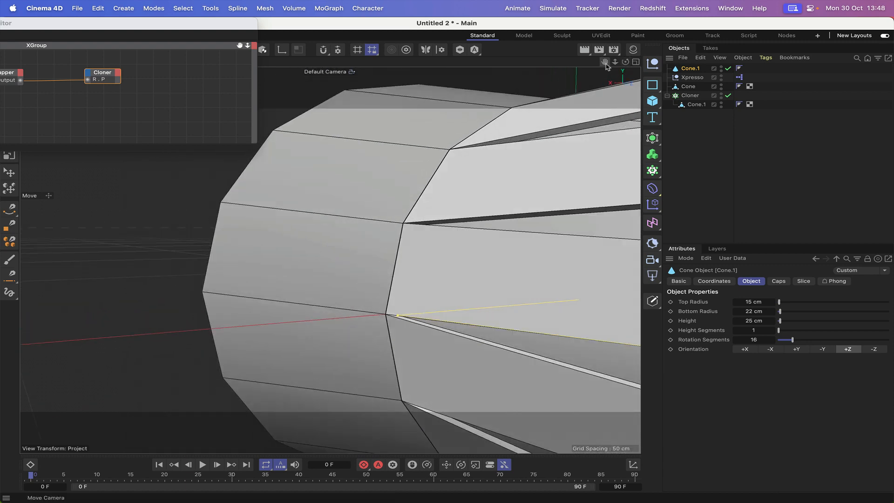
{"action": "right_click_drag", "start_coordinate": [606, 65], "coordinate": [498, 65]}
{"action": "left_click_drag", "start_coordinate": [606, 65], "coordinate": [496, 64]}
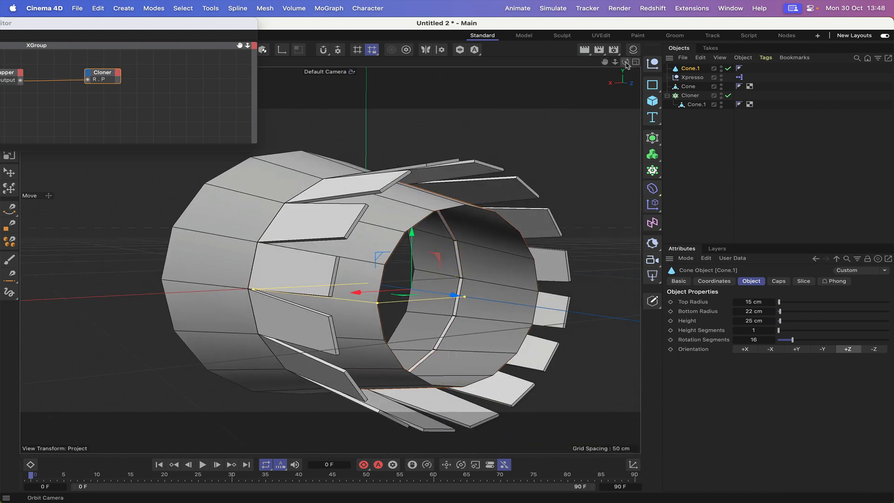
{"action": "left_click_drag", "start_coordinate": [626, 65], "coordinate": [647, 65]}
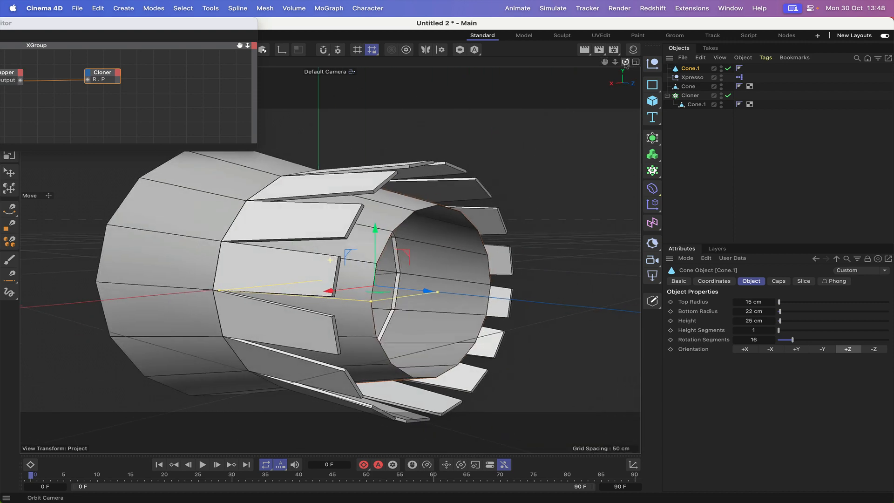
{"action": "left_click", "coordinate": [691, 78]}
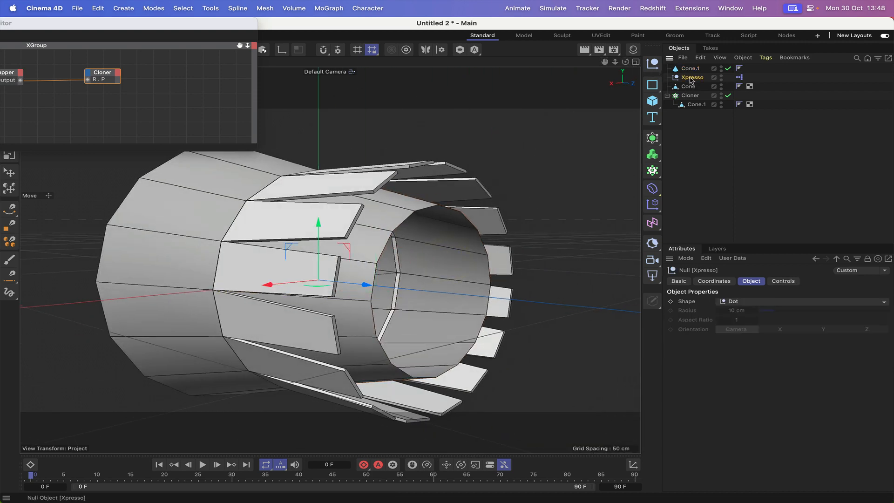
{"action": "left_click", "coordinate": [784, 282]}
{"action": "left_click_drag", "start_coordinate": [880, 302], "coordinate": [775, 302]}
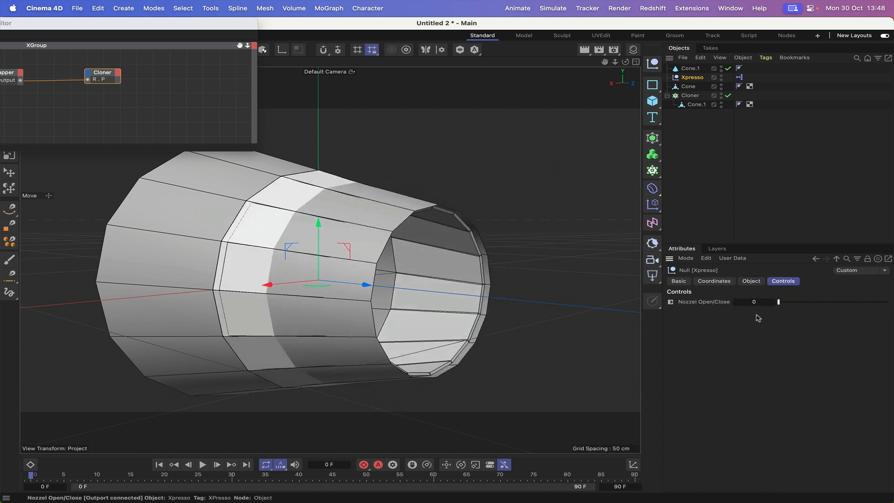
{"action": "left_click", "coordinate": [757, 316]}
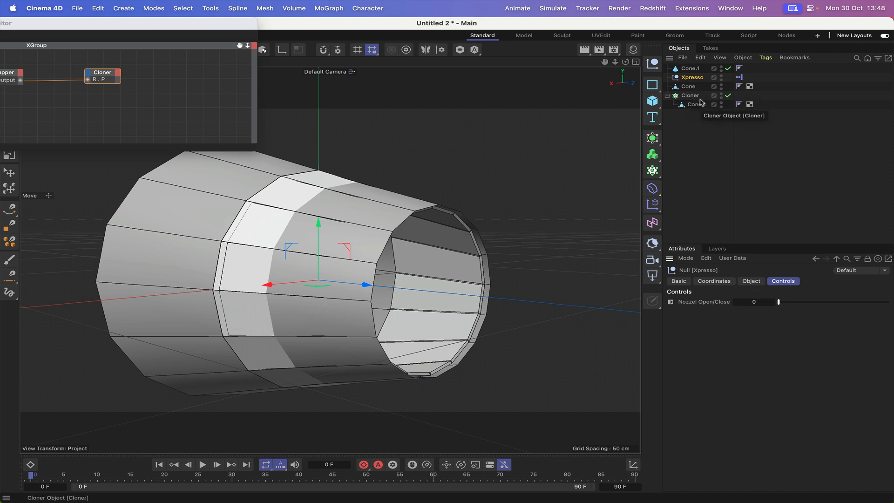
Step: Set the inner cone's top radius to 14 cm and its Z position to 12.5 cm
{"action": "left_click", "coordinate": [691, 69]}
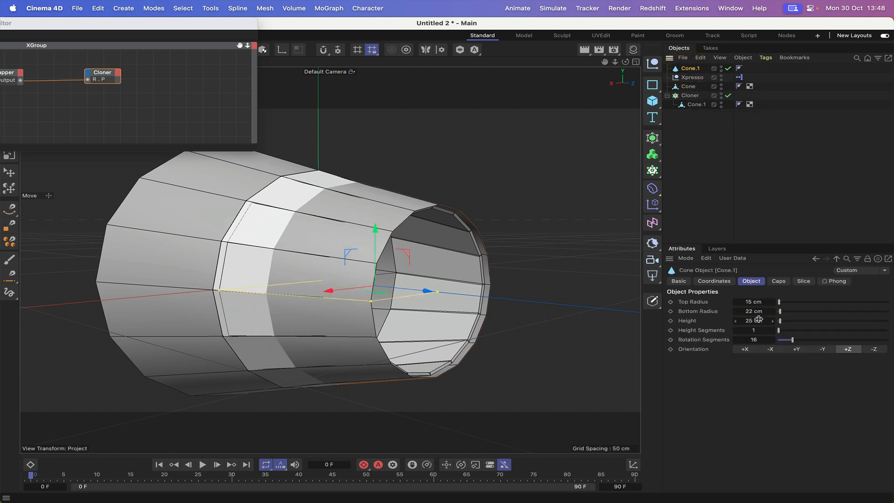
{"action": "left_click", "coordinate": [737, 303]}
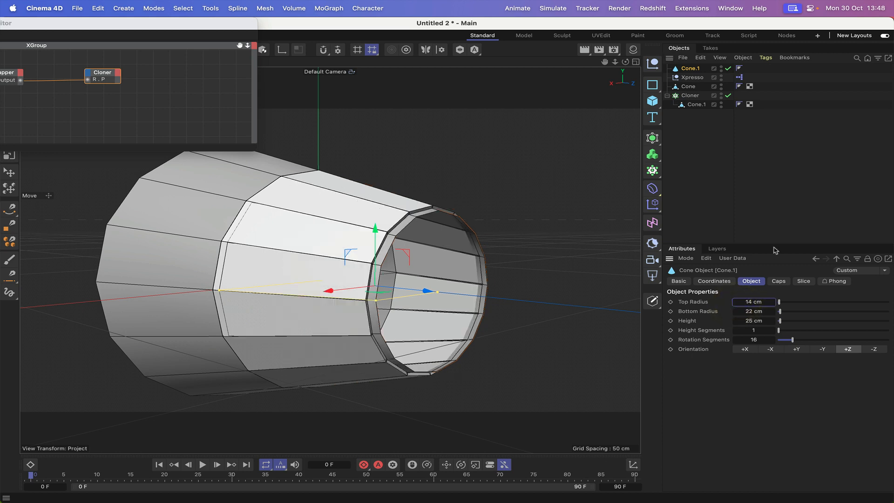
{"action": "mouse_move", "coordinate": [627, 64]}
{"action": "left_mouse_down"}
{"action": "mouse_move", "coordinate": [642, 74]}
{"action": "mouse_move", "coordinate": [623, 66]}
{"action": "mouse_move", "coordinate": [639, 63]}
{"action": "left_mouse_up"}
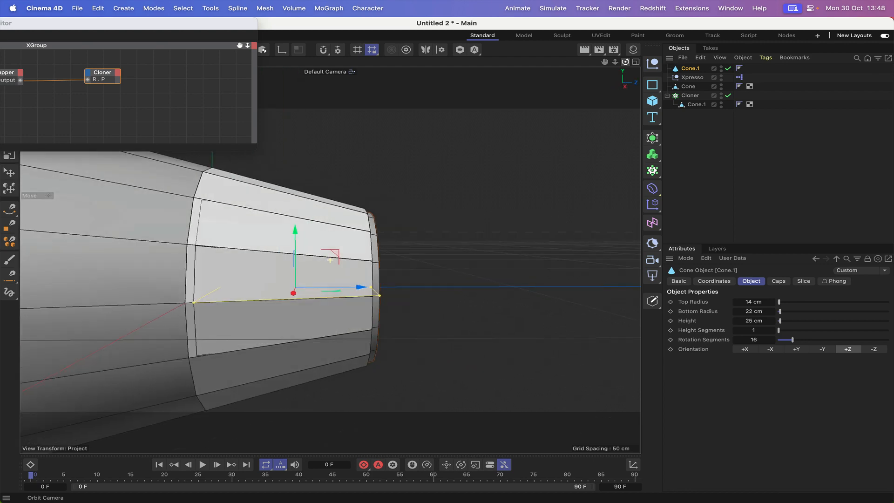
{"action": "left_click", "coordinate": [714, 281]}
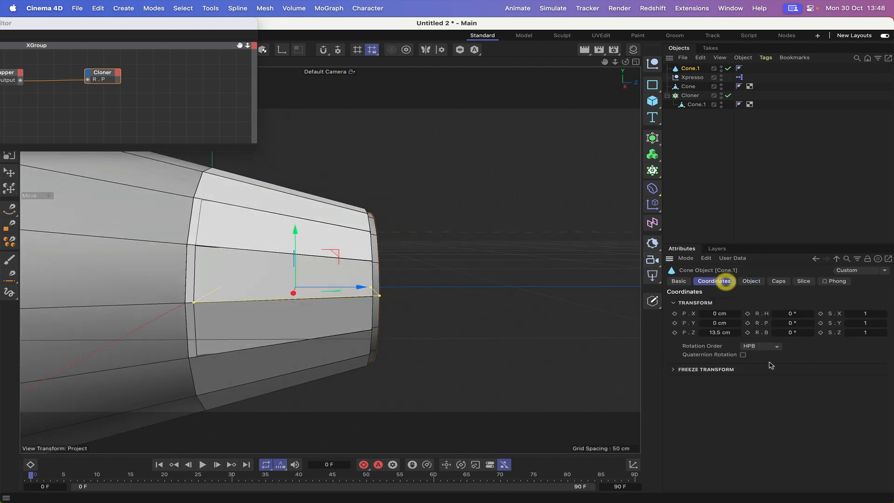
{"action": "left_click", "coordinate": [720, 333]}
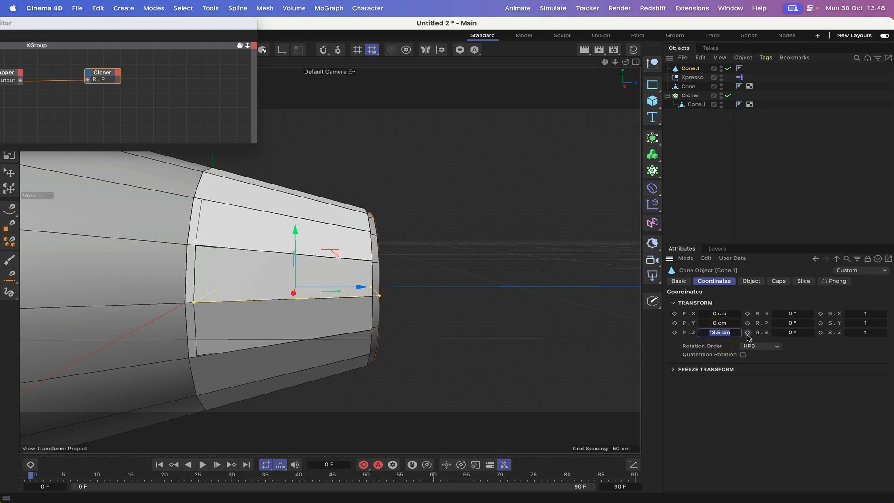
{"action": "key", "text": "Return"}
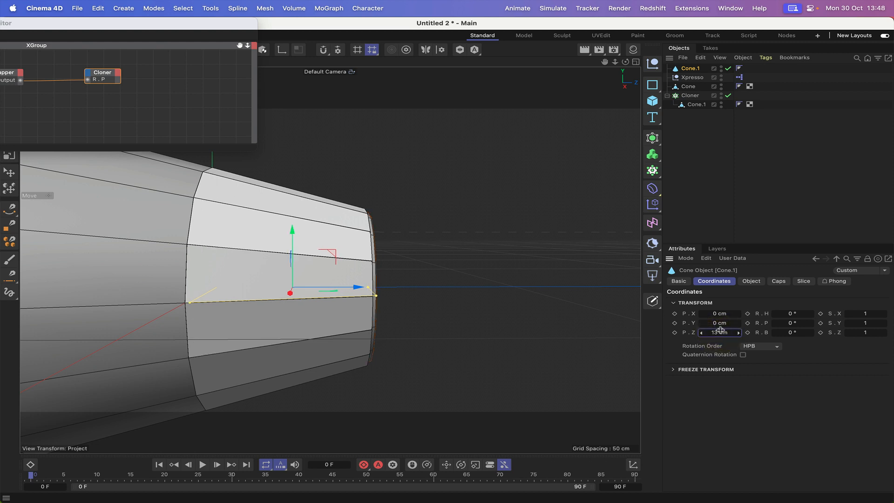
{"action": "key", "text": "BackSpace"}
{"action": "key", "text": "Return"}
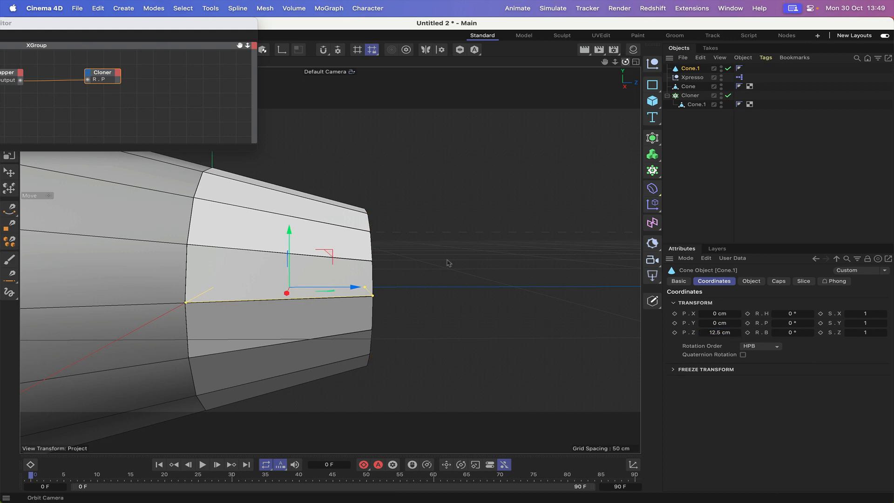
Step: Refine the inner cone's top radius to 14.3 cm so it fits just inside the closed panels
{"action": "left_click_drag", "start_coordinate": [449, 264], "coordinate": [330, 260], "text": "alt"}
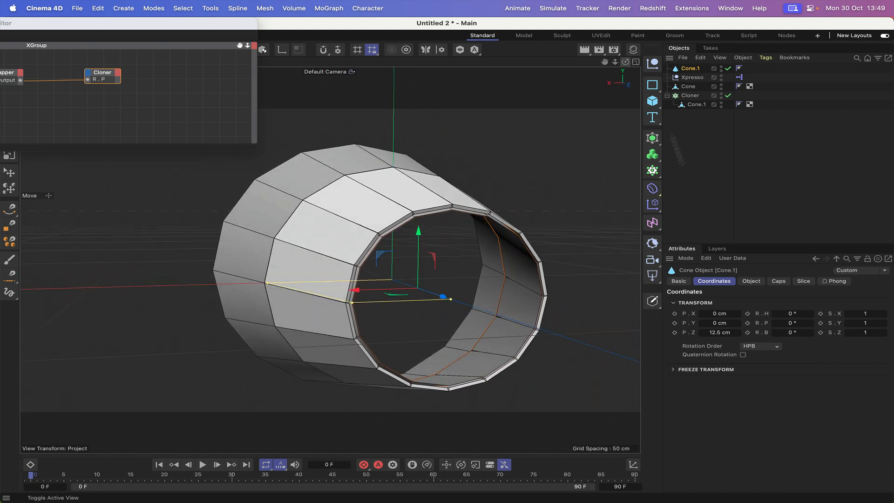
{"action": "left_click", "coordinate": [753, 281]}
{"action": "left_click", "coordinate": [751, 302]}
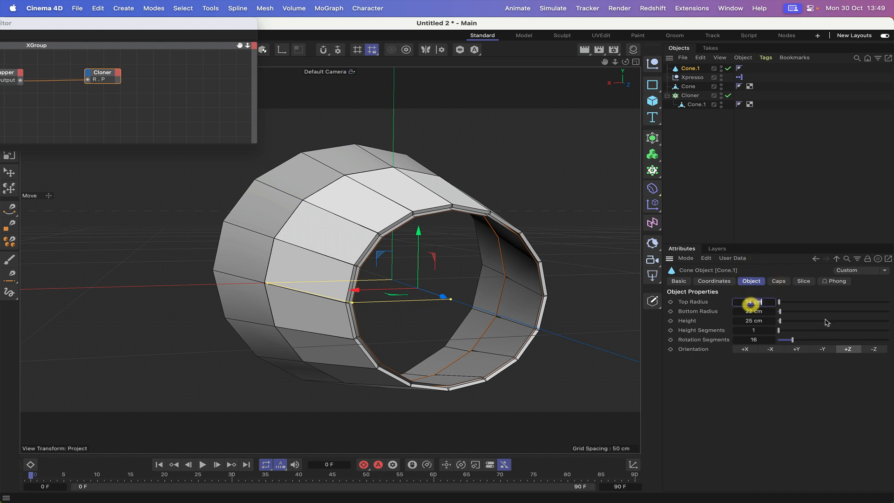
{"action": "double_click", "coordinate": [751, 303]}
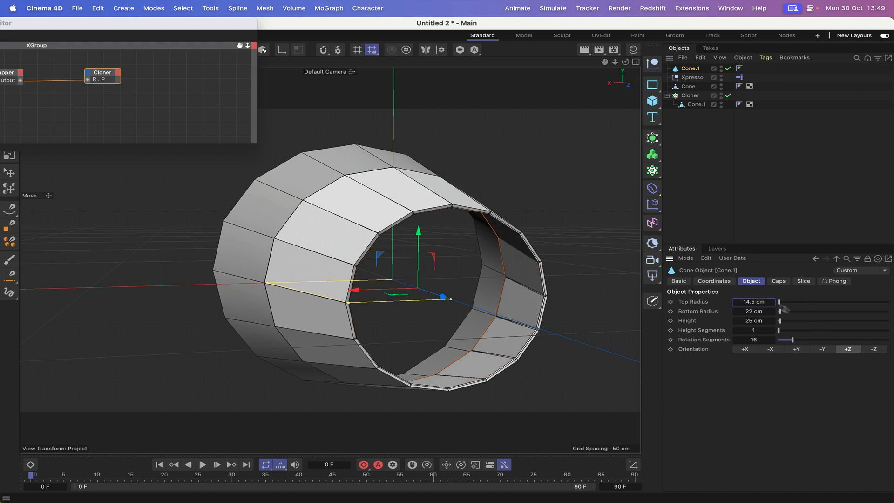
{"action": "type", "text": "14.3"}
{"action": "key", "text": "Return"}
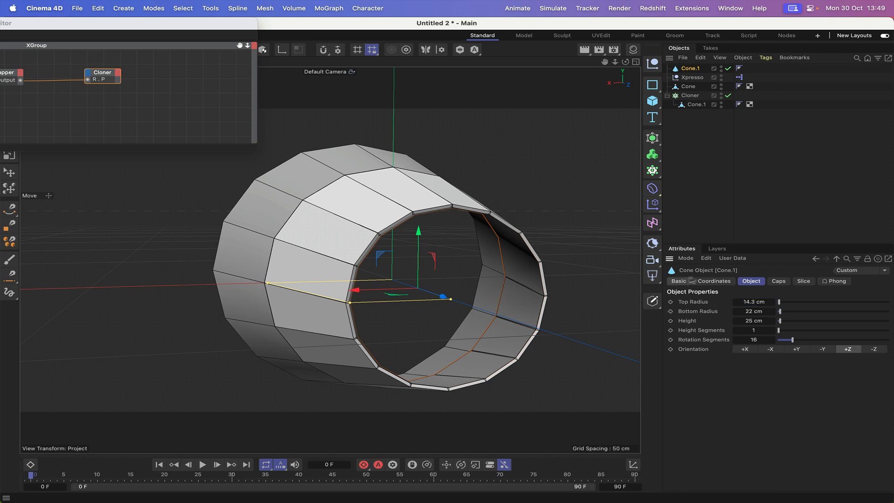
Step: Set the inner cone's top radius to 14.2 cm and check its fit inside the closed panels
{"action": "double_click", "coordinate": [748, 303]}
{"action": "type", "text": "14.2"}
{"action": "key", "text": "Return"}
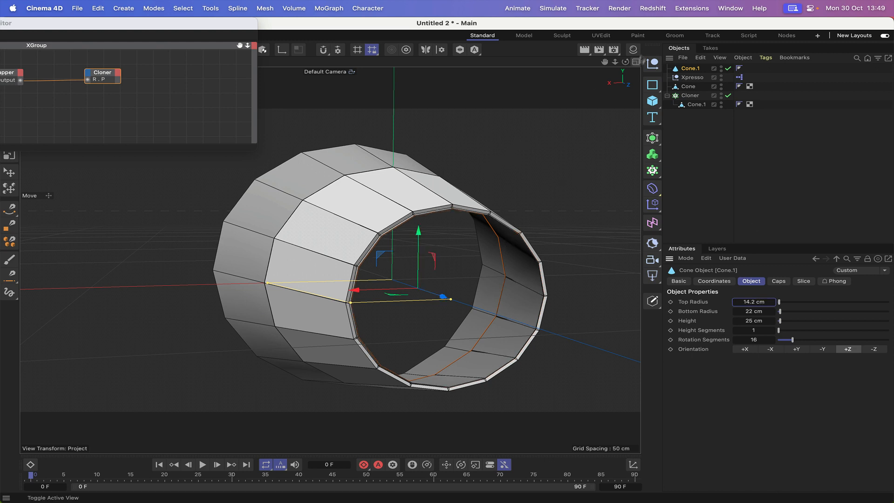
{"action": "mouse_move", "coordinate": [626, 61]}
{"action": "left_mouse_down"}
{"action": "mouse_move", "coordinate": [575, 66]}
{"action": "mouse_move", "coordinate": [640, 64]}
{"action": "mouse_move", "coordinate": [627, 66]}
{"action": "left_mouse_up"}
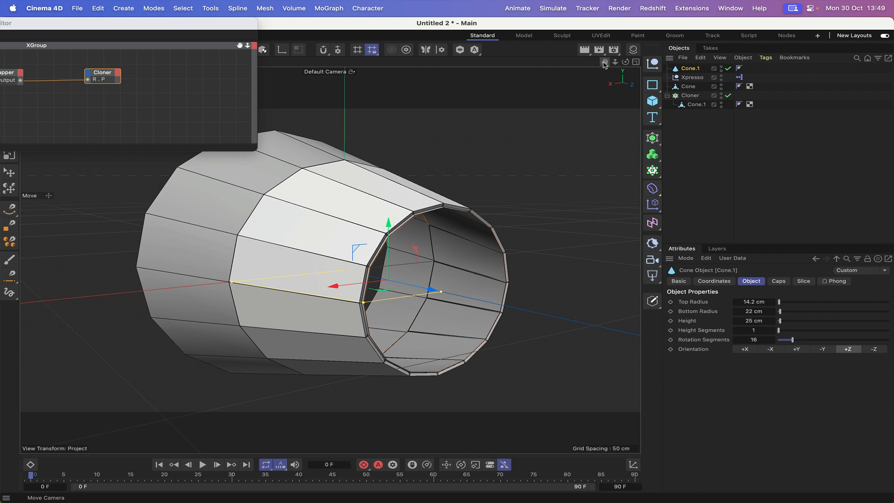
{"action": "right_click_drag", "start_coordinate": [604, 63], "coordinate": [577, 63]}
{"action": "left_click_drag", "start_coordinate": [625, 63], "coordinate": [559, 78]}
{"action": "left_click_drag", "start_coordinate": [605, 62], "coordinate": [573, 85]}
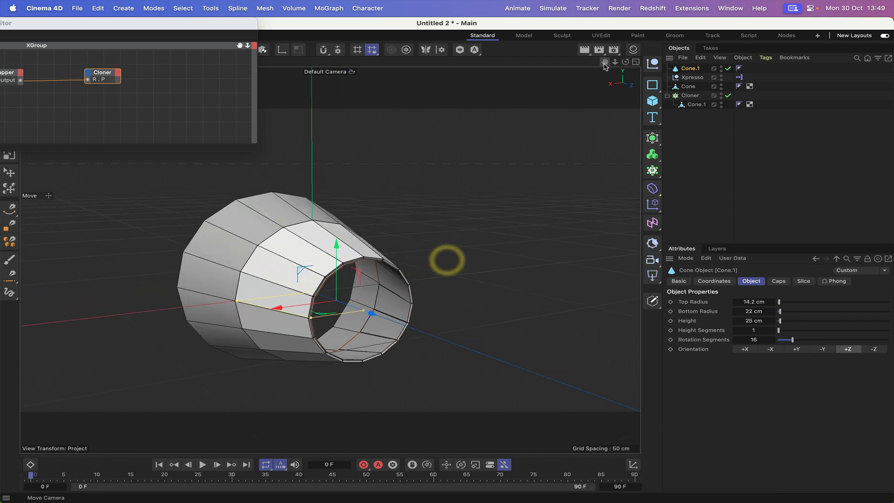
{"action": "right_click_drag", "start_coordinate": [605, 64], "coordinate": [652, 63]}
{"action": "left_click_drag", "start_coordinate": [606, 63], "coordinate": [608, 39]}
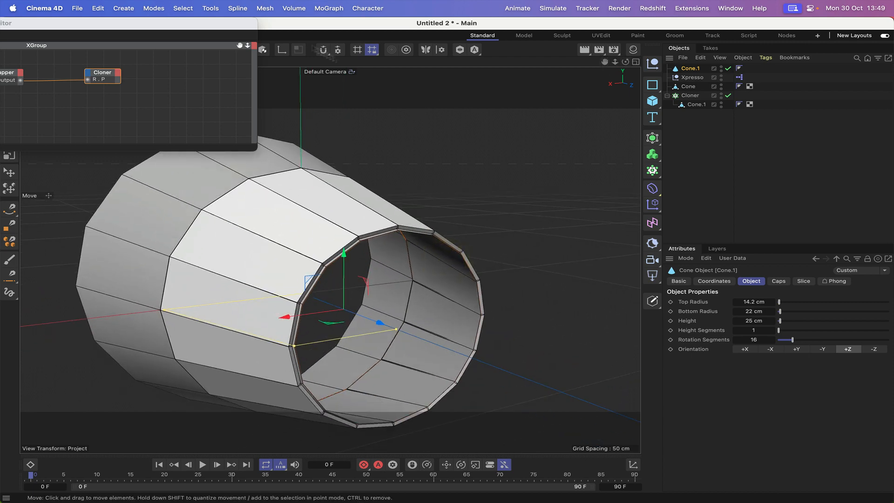
Step: Bring the node graph into view and add an R . P rotation output port to the Cloner node
{"action": "left_click_drag", "start_coordinate": [230, 20], "coordinate": [363, 19]}
{"action": "left_click_drag", "start_coordinate": [283, 12], "coordinate": [324, 12]}
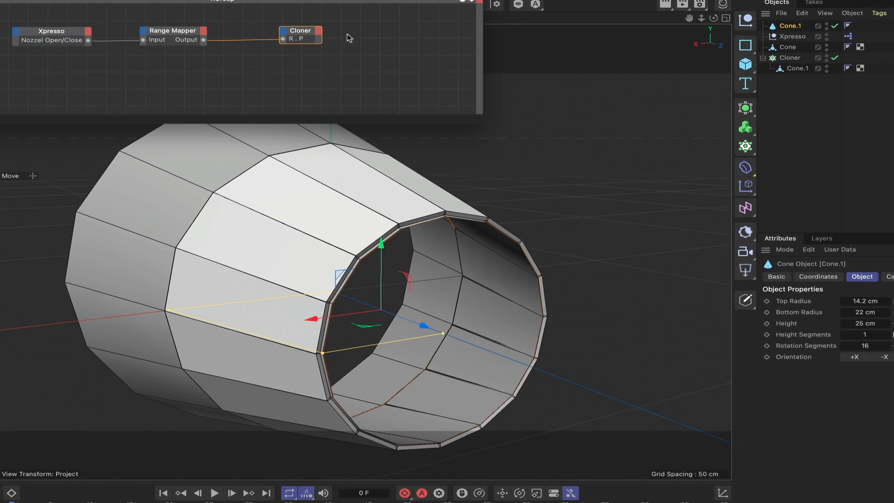
{"action": "left_click", "coordinate": [320, 36]}
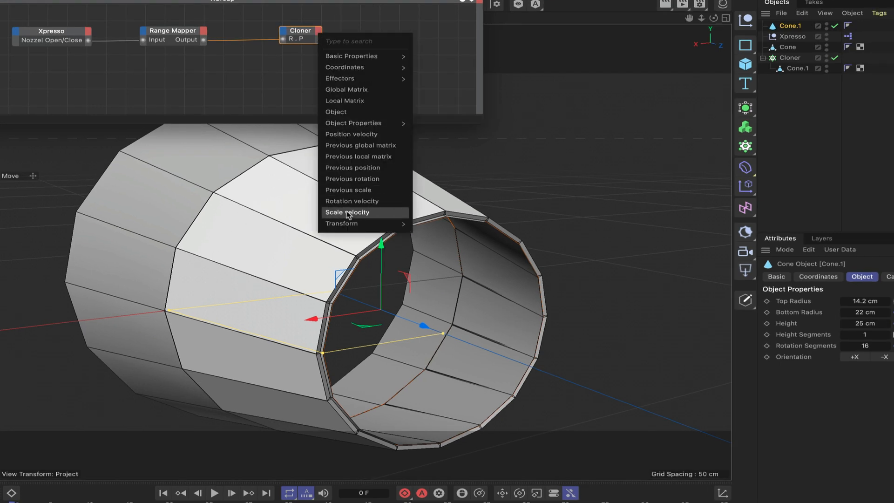
{"action": "mouse_move", "coordinate": [348, 224]}
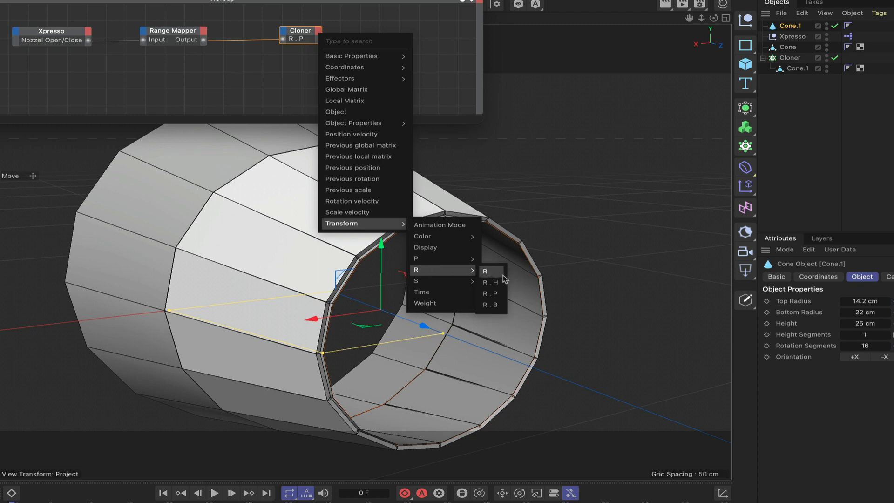
{"action": "left_click", "coordinate": [495, 294]}
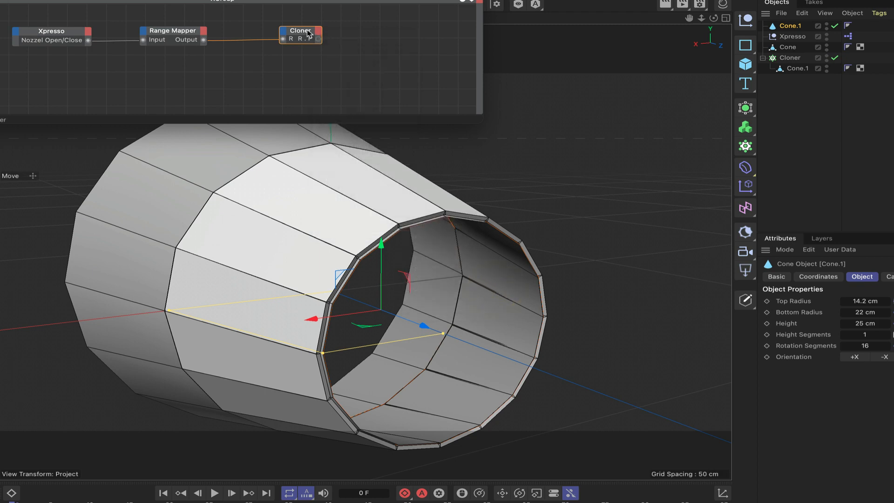
{"action": "left_click", "coordinate": [282, 30]}
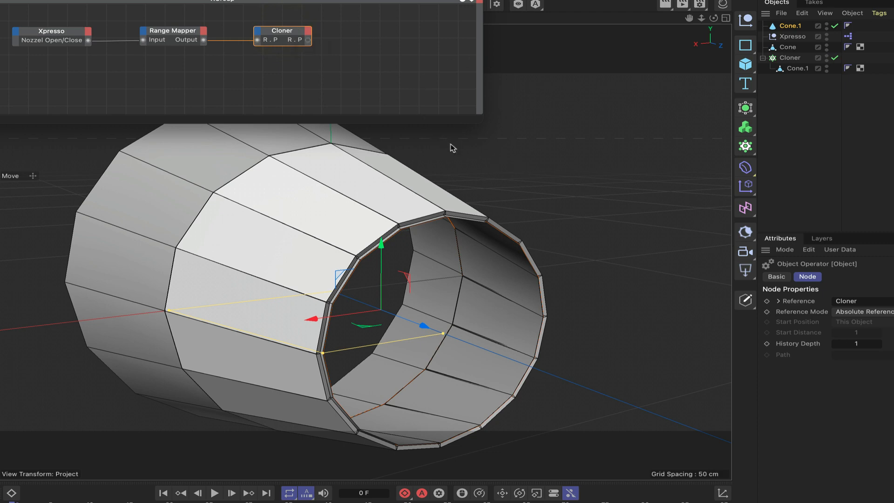
Step: Duplicate the Range Mapper node beyond the Cloner node and connect the Cloner's R . P output to the copy's input
{"action": "left_click", "coordinate": [187, 33]}
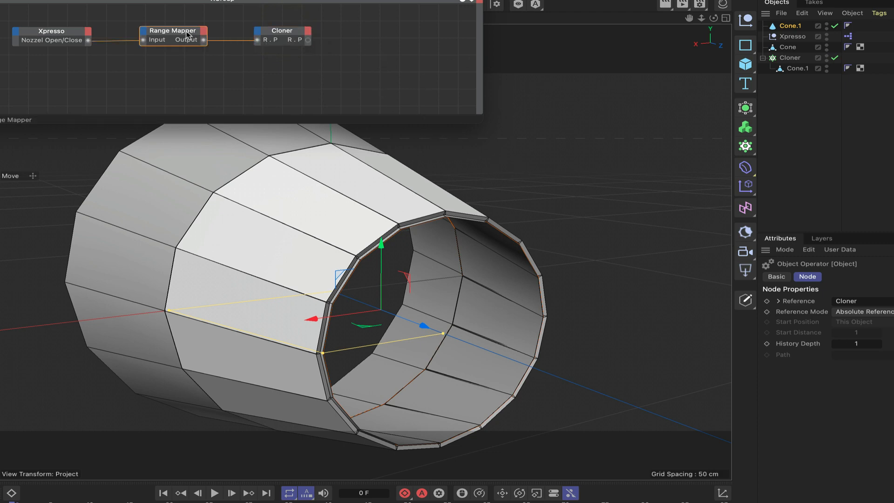
{"action": "left_click_drag", "start_coordinate": [186, 32], "coordinate": [394, 28], "text": "ctrl"}
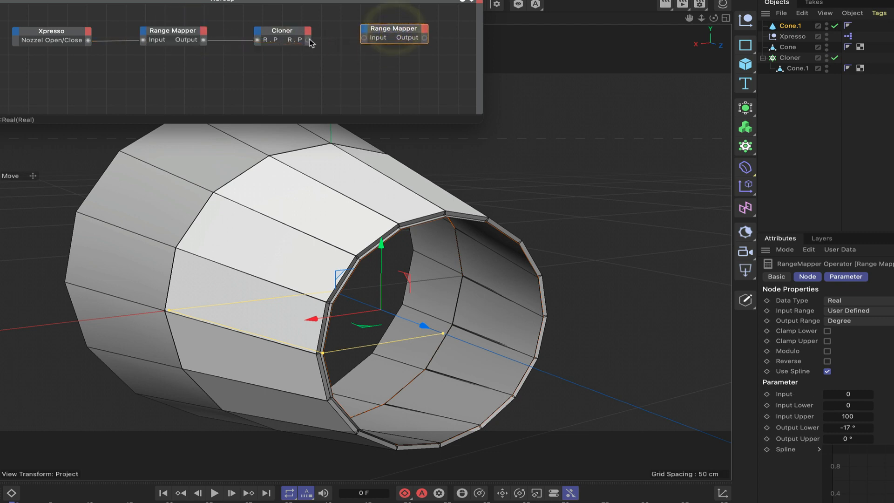
{"action": "left_click_drag", "start_coordinate": [308, 40], "coordinate": [399, 30]}
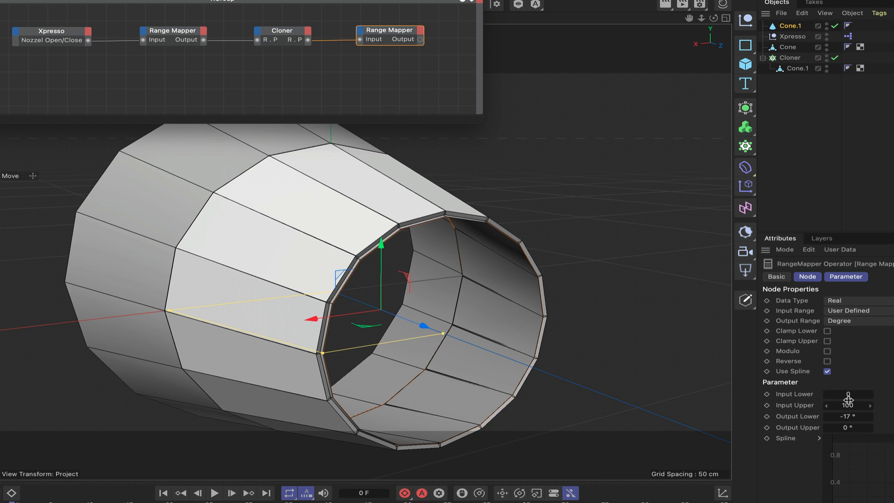
Step: Set the second Range Mapper's Input Range to Degree and its Output Range to User Defined
{"action": "left_click", "coordinate": [850, 393]}
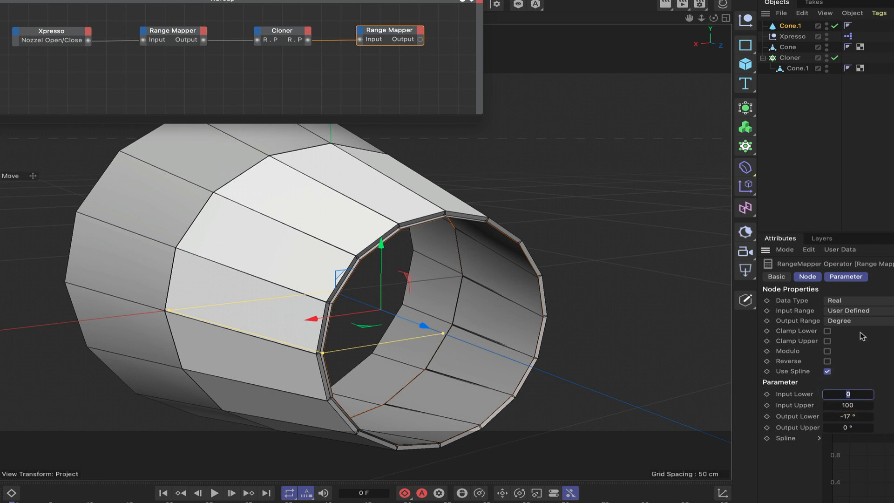
{"action": "left_click", "coordinate": [853, 311]}
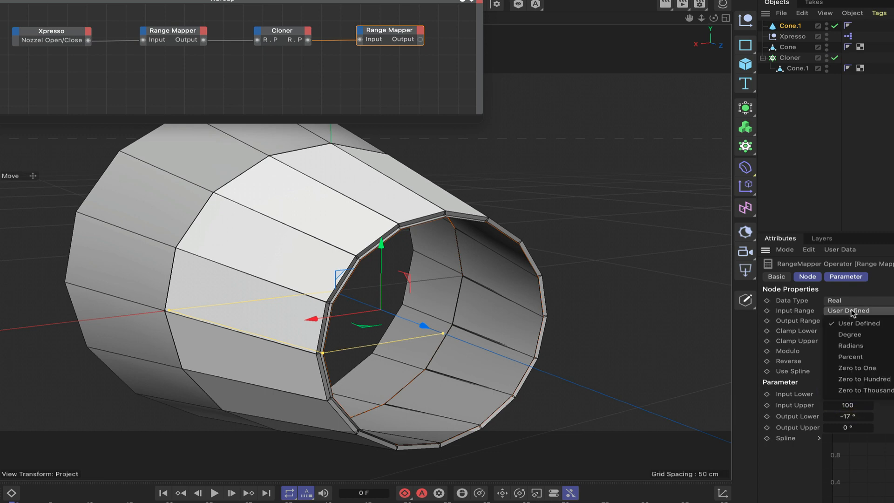
{"action": "left_click", "coordinate": [853, 336]}
{"action": "left_click", "coordinate": [848, 326]}
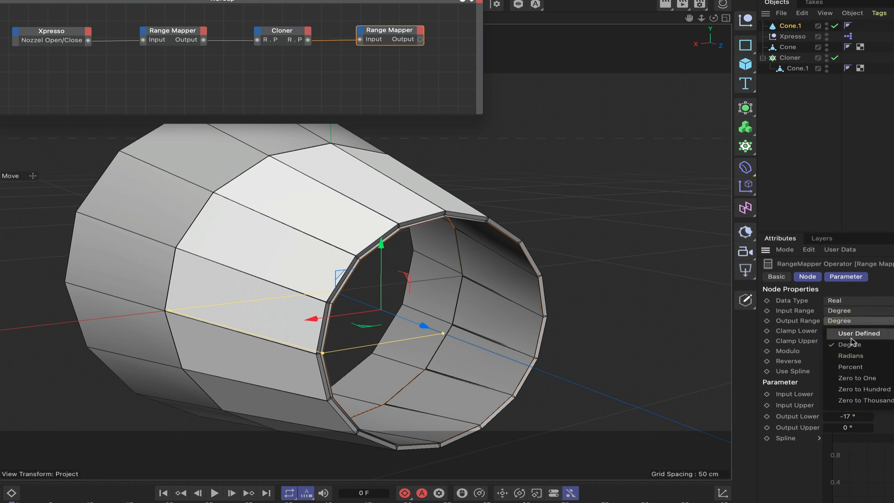
{"action": "left_click", "coordinate": [853, 337]}
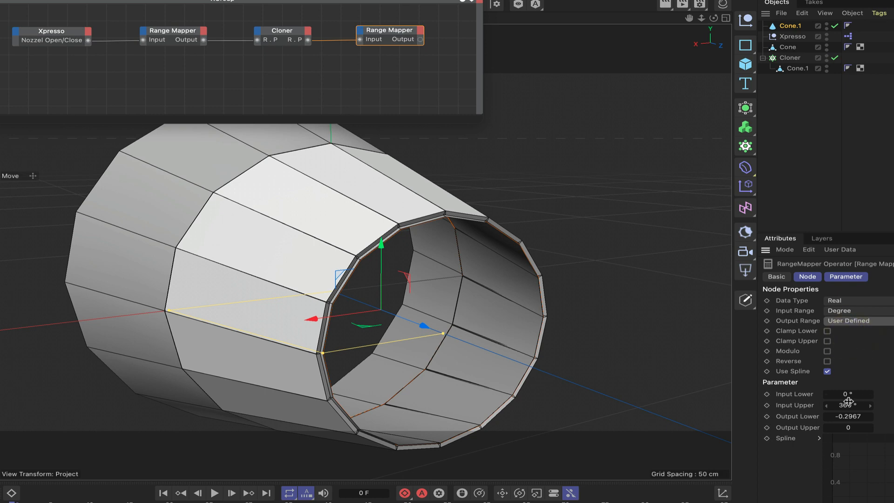
Step: Set the second Range Mapper's Input Lower to -17° and Input Upper to 0°
{"action": "left_click", "coordinate": [849, 395]}
{"action": "type", "text": "-"}
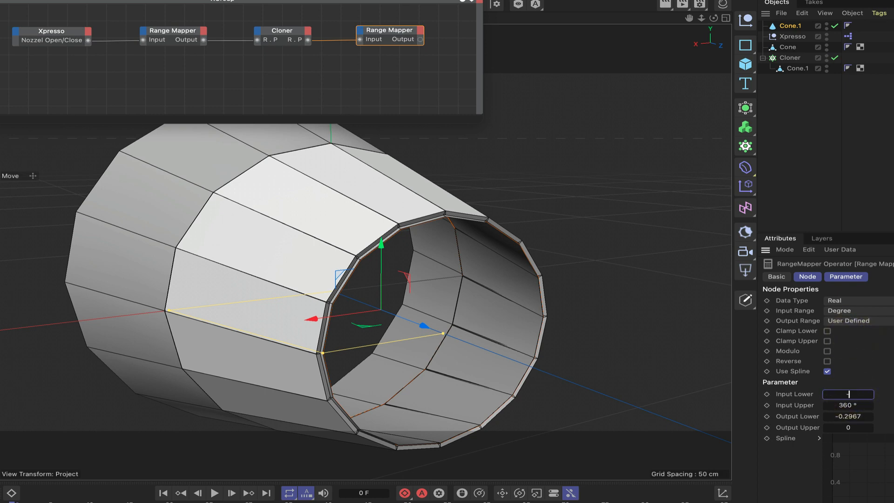
{"action": "type", "text": "17"}
{"action": "left_click", "coordinate": [862, 406]}
{"action": "type", "text": "0"}
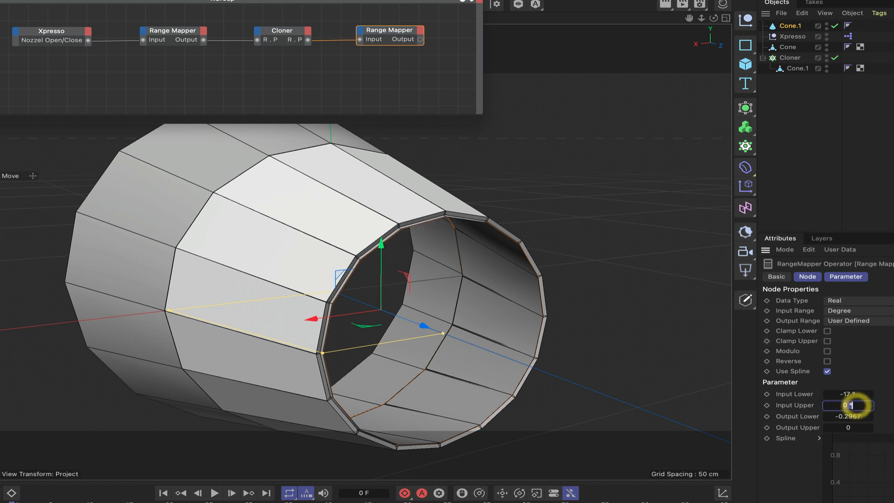
{"action": "double_click", "coordinate": [857, 406]}
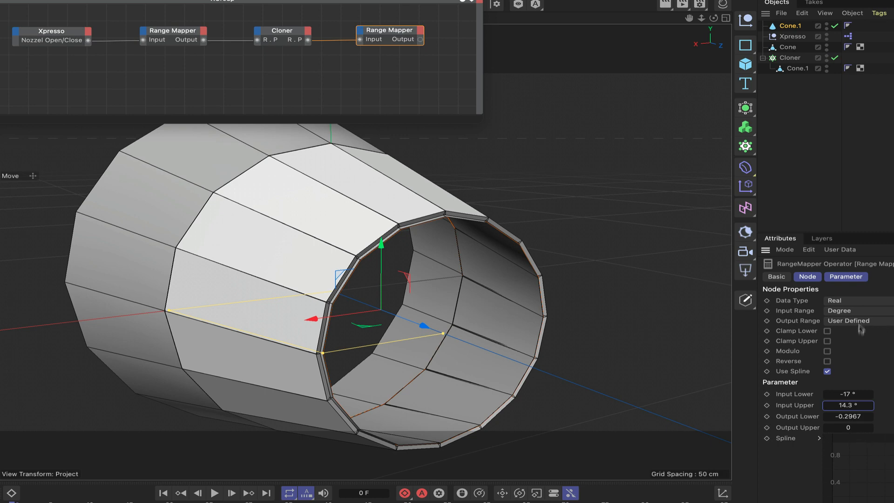
{"action": "double_click", "coordinate": [851, 405]}
{"action": "type", "text": "0"}
Step: Set the second Range Mapper's Output Lower to 14.3 and Output Upper to 22.5
{"action": "double_click", "coordinate": [855, 417]}
{"action": "type", "text": "14.3"}
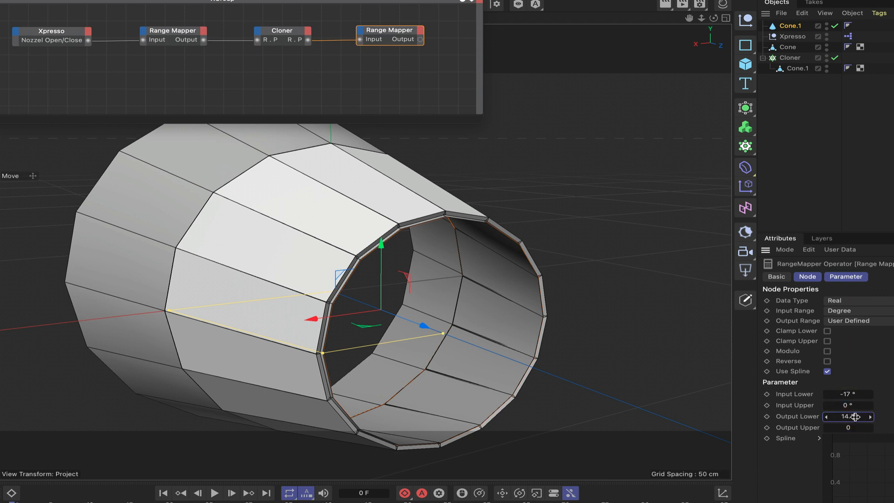
{"action": "double_click", "coordinate": [849, 428]}
{"action": "type", "text": "0"}
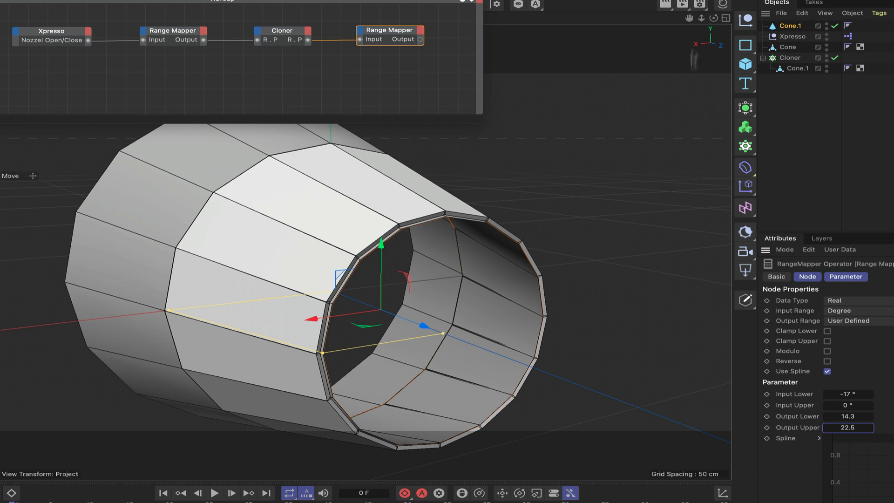
Step: Add the inner cone to the XPresso graph with a Top Radius input and connect the second Range Mapper's output to it
{"action": "mouse_move", "coordinate": [713, 18]}
{"action": "left_mouse_down"}
{"action": "mouse_move", "coordinate": [727, 21]}
{"action": "mouse_move", "coordinate": [704, 14]}
{"action": "left_mouse_up"}
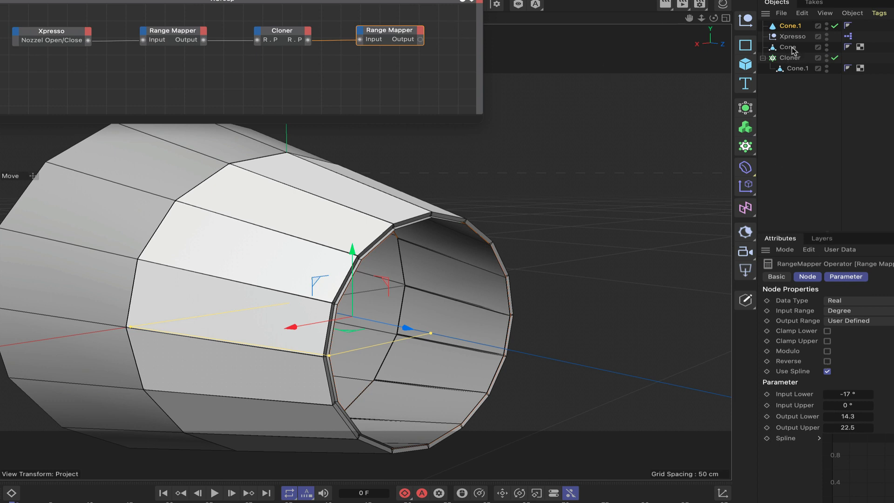
{"action": "left_click_drag", "start_coordinate": [792, 29], "coordinate": [466, 38]}
{"action": "left_click", "coordinate": [449, 33]}
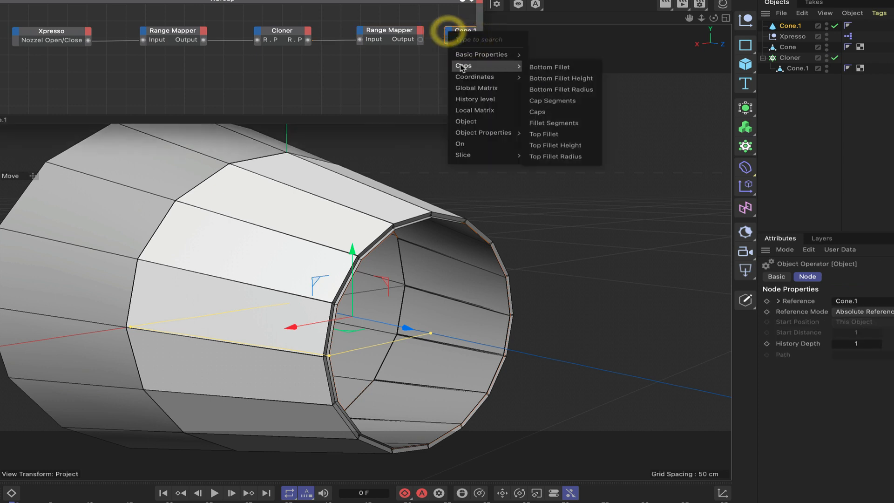
{"action": "mouse_move", "coordinate": [485, 133]}
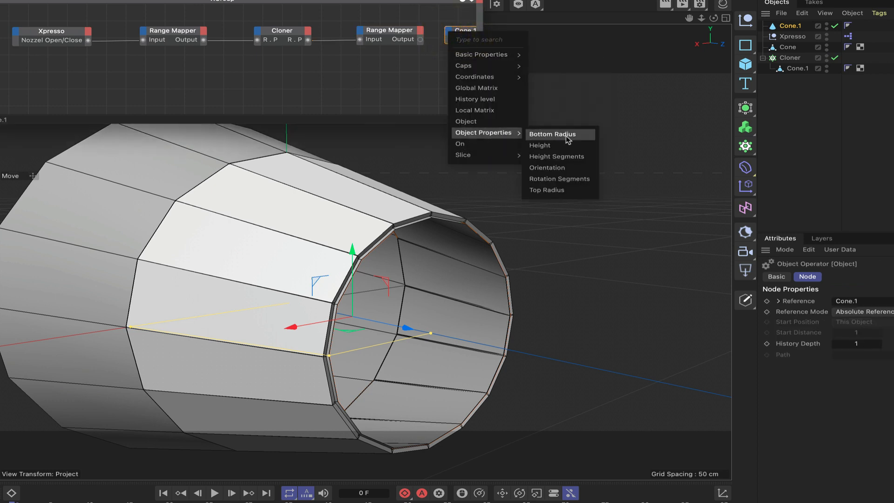
{"action": "left_click", "coordinate": [561, 190]}
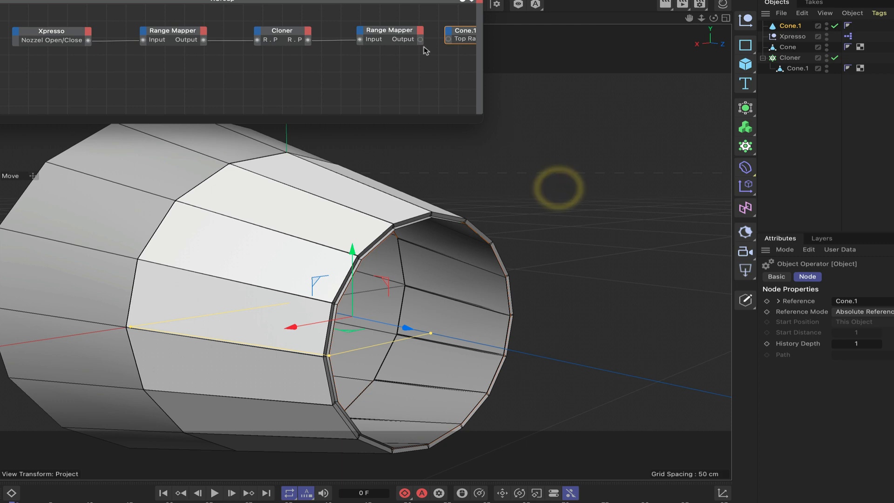
{"action": "left_click_drag", "start_coordinate": [420, 40], "coordinate": [449, 41]}
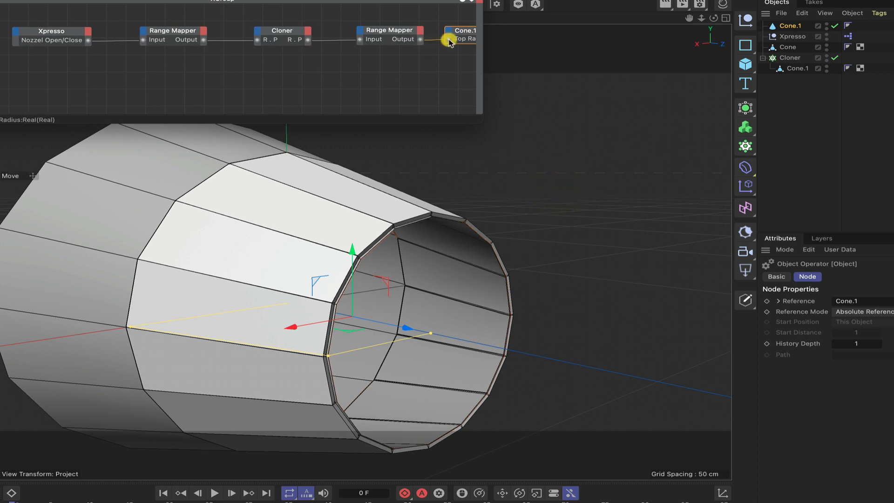
Step: Widen the XPresso Editor to show the whole node chain and set the Xpresso null's Nozzel Open/Close slider to 100
{"action": "left_click_drag", "start_coordinate": [483, 118], "coordinate": [604, 110]}
{"action": "left_click_drag", "start_coordinate": [714, 20], "coordinate": [704, 35]}
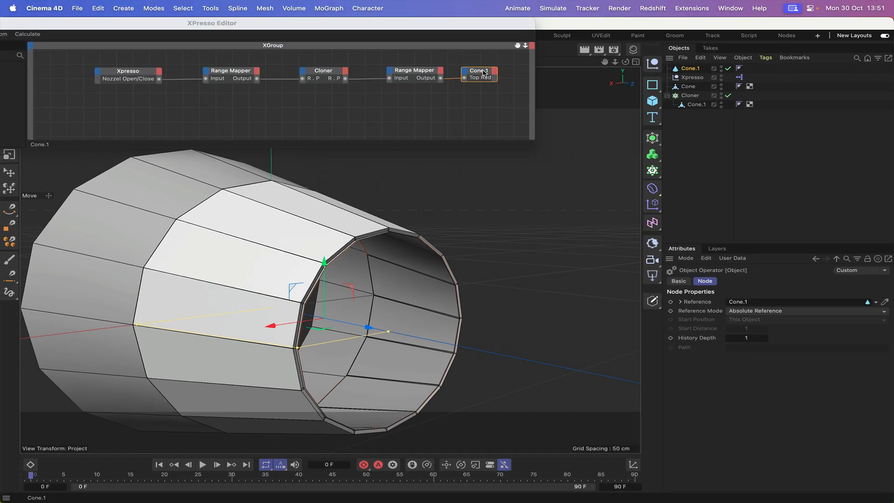
{"action": "left_click", "coordinate": [482, 95]}
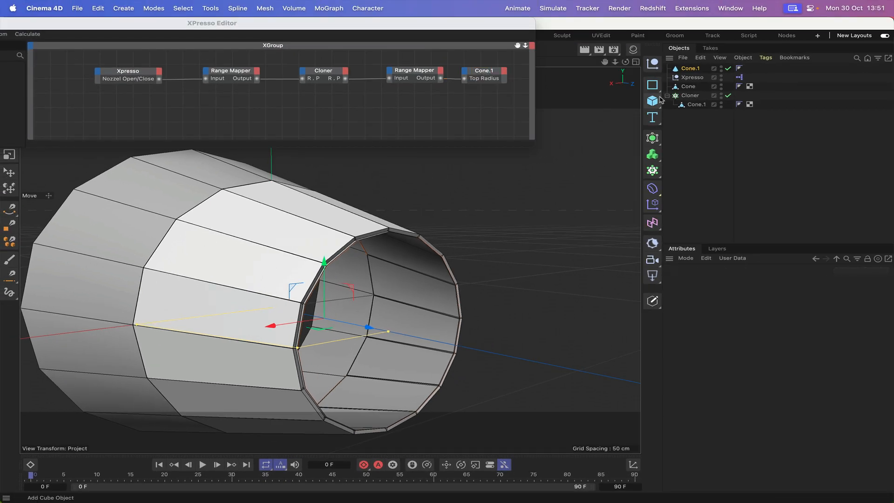
{"action": "left_click", "coordinate": [701, 78]}
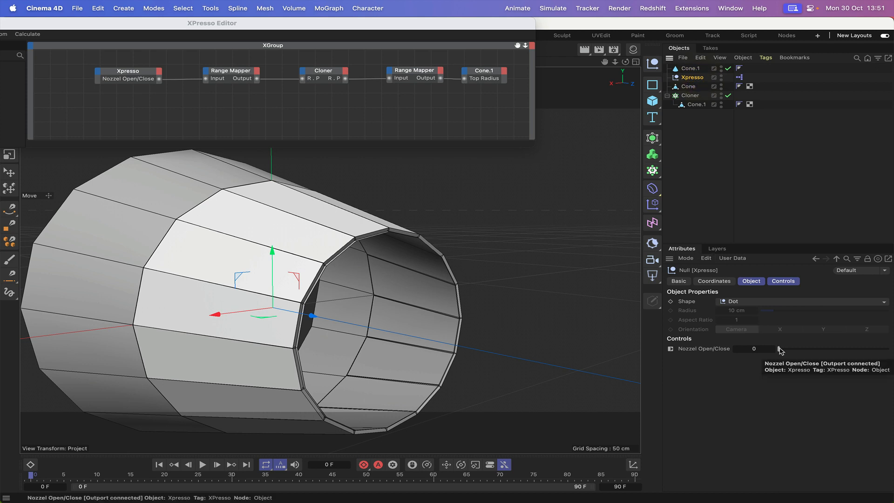
{"action": "left_click_drag", "start_coordinate": [779, 350], "coordinate": [891, 319]}
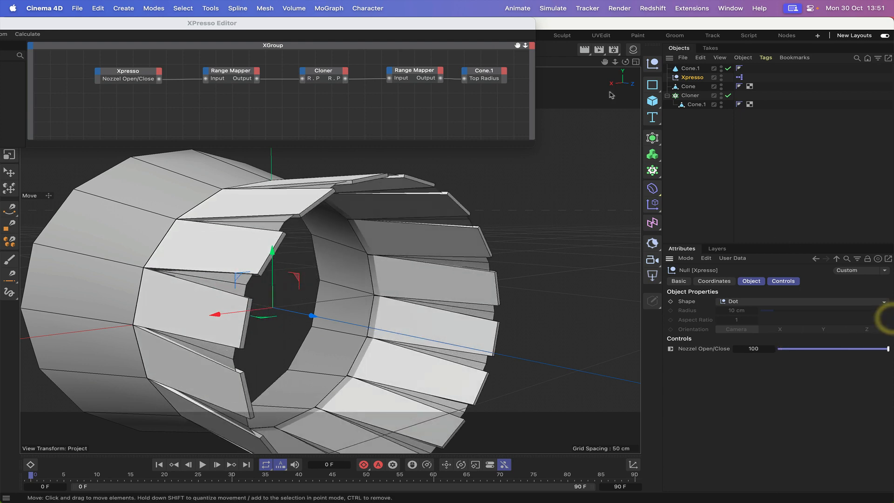
Step: Set the second Range Mapper's Output Upper to 22
{"action": "left_click", "coordinate": [416, 75]}
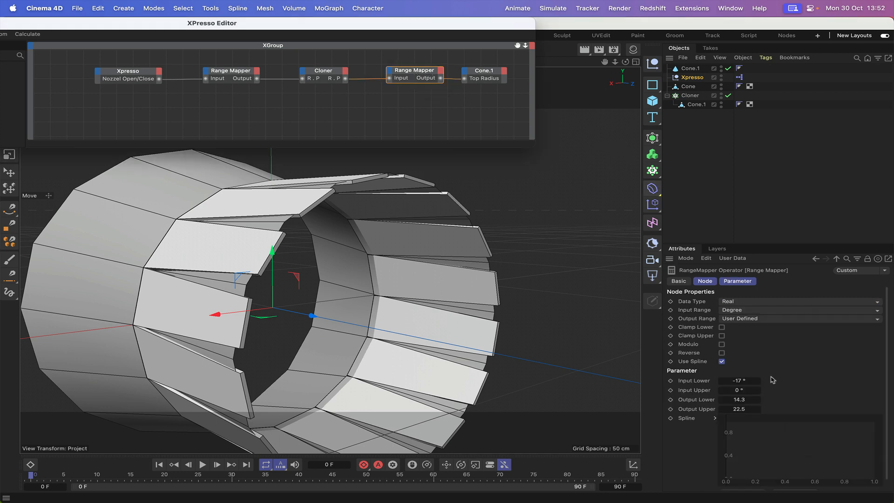
{"action": "double_click", "coordinate": [742, 408]}
{"action": "type", "text": "22"}
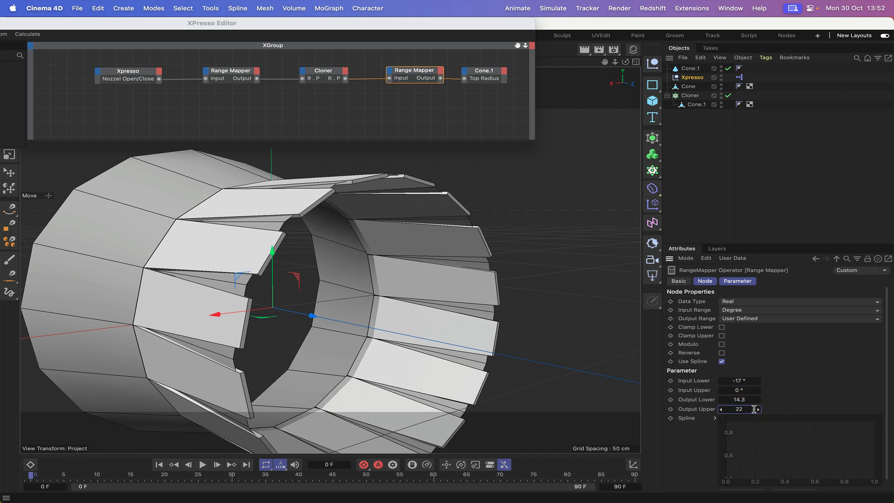
{"action": "key", "text": "Return"}
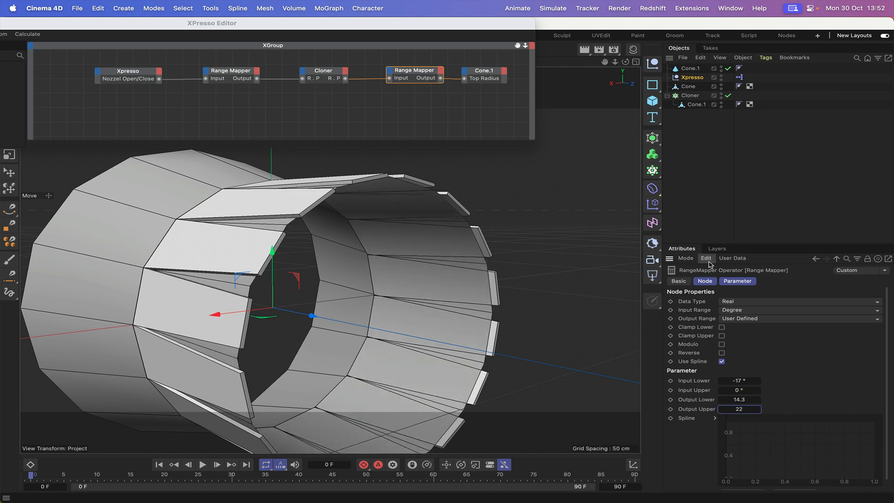
Step: Set the Xpresso null's Nozzel Open/Close slider to 0 to close the nozzle
{"action": "mouse_move", "coordinate": [626, 62]}
{"action": "left_mouse_down"}
{"action": "mouse_move", "coordinate": [573, 62]}
{"action": "mouse_move", "coordinate": [652, 62]}
{"action": "mouse_move", "coordinate": [643, 62]}
{"action": "left_mouse_up"}
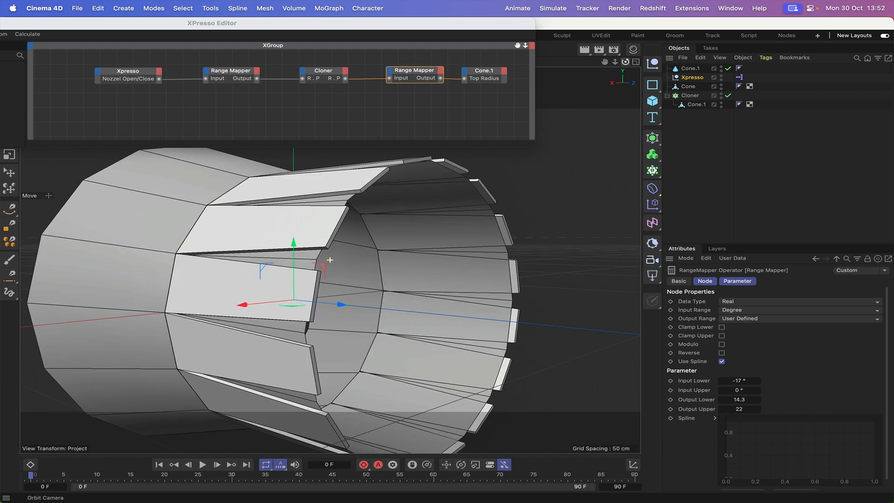
{"action": "left_click", "coordinate": [698, 78]}
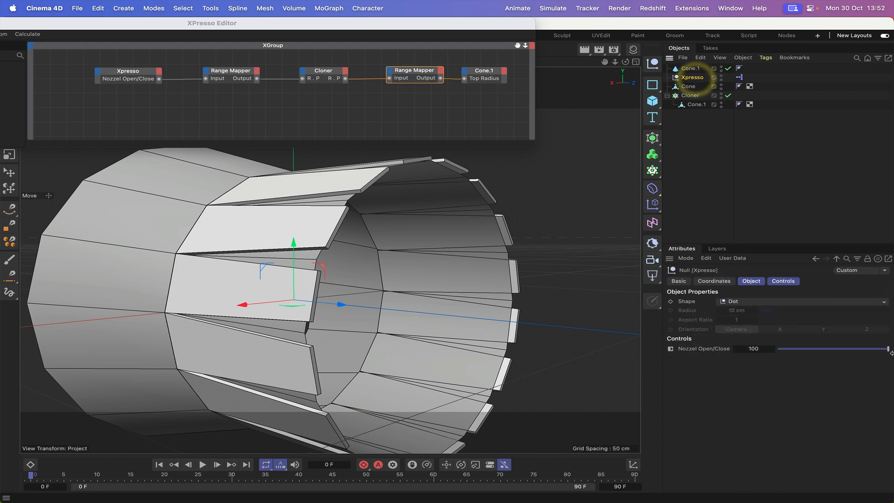
{"action": "left_click_drag", "start_coordinate": [883, 352], "coordinate": [766, 343]}
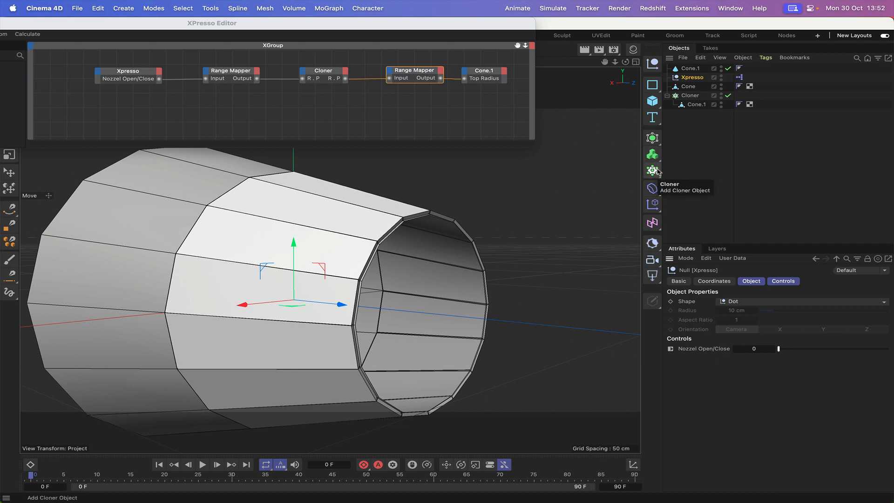
Step: Add a Thicken generator and make the inner cone its child in place of the Xpresso null
{"action": "left_click", "coordinate": [652, 140]}
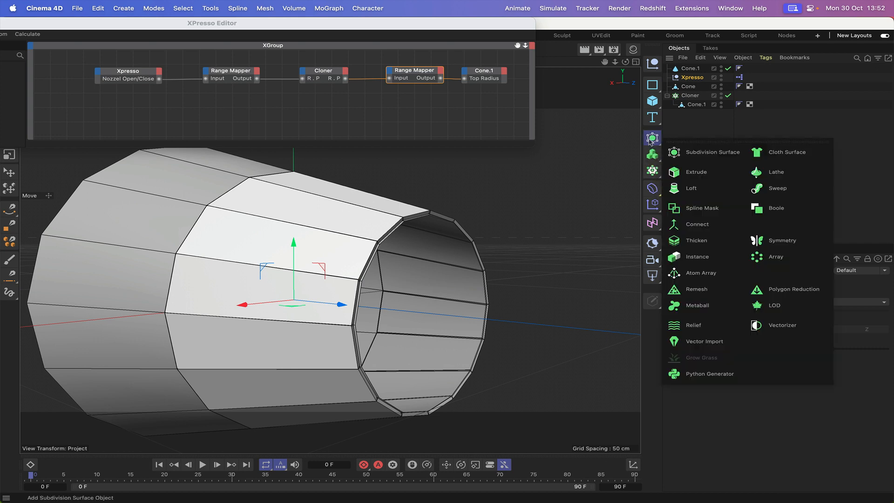
{"action": "left_click", "coordinate": [685, 240]}
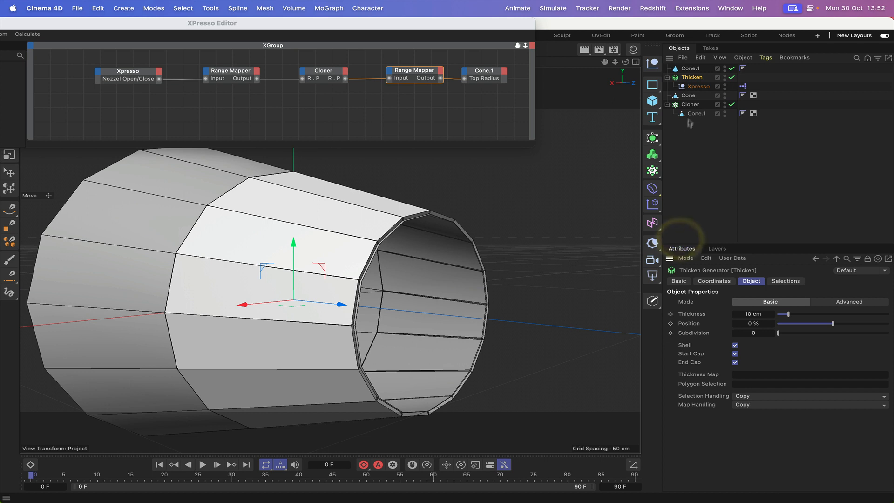
{"action": "mouse_move", "coordinate": [689, 79]}
{"action": "left_mouse_down"}
{"action": "mouse_move", "coordinate": [690, 64]}
{"action": "mouse_move", "coordinate": [693, 79]}
{"action": "left_mouse_up"}
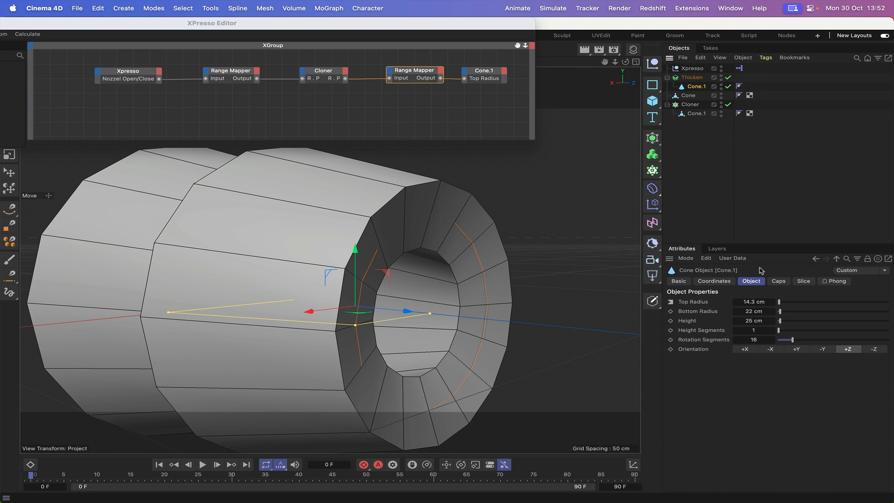
Step: Try a Thickness of -0.5 on the inner cone's Thicken generator
{"action": "left_click", "coordinate": [692, 77]}
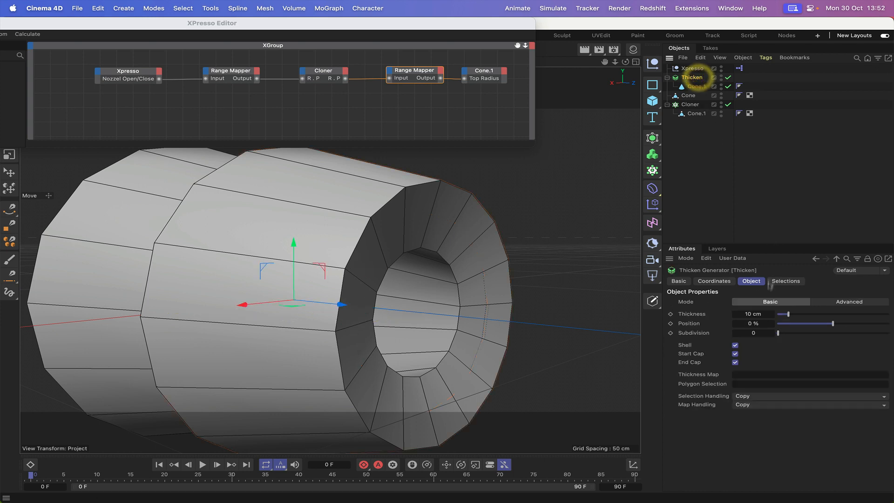
{"action": "left_click", "coordinate": [749, 314]}
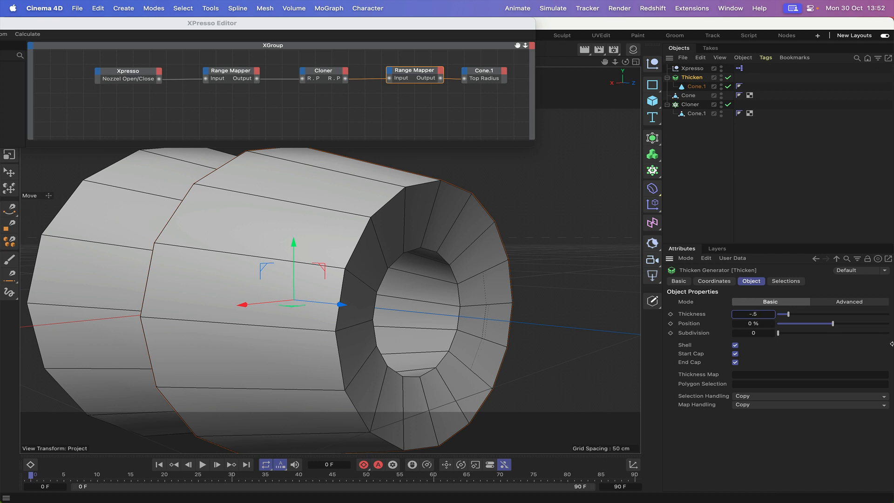
{"action": "type", "text": "-.5"}
{"action": "key", "text": "Return"}
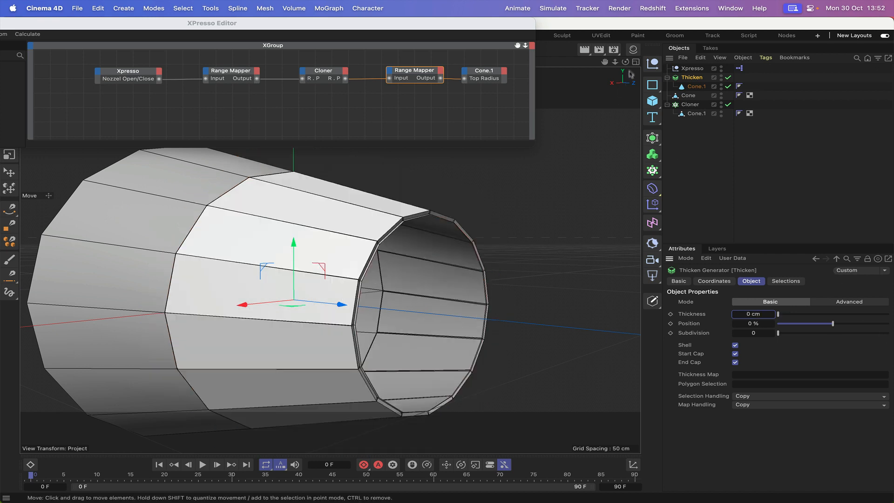
Step: Set the Thicken generator's Thickness to 0.5 cm
{"action": "left_click_drag", "start_coordinate": [625, 62], "coordinate": [519, 70]}
{"action": "left_click_drag", "start_coordinate": [330, 259], "coordinate": [354, 255], "text": "alt"}
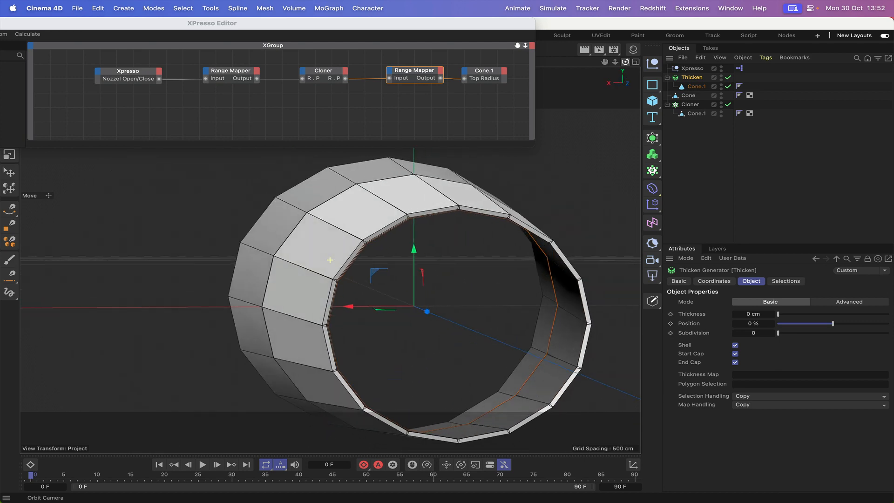
{"action": "double_click", "coordinate": [753, 314]}
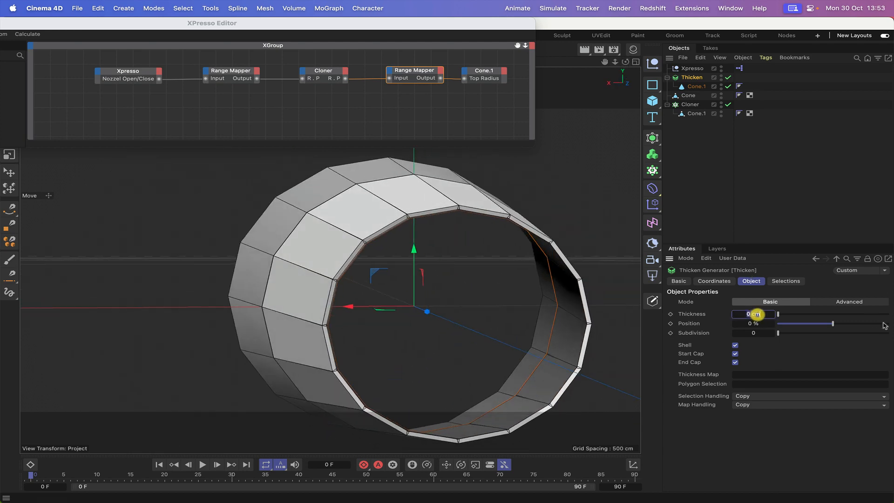
{"action": "type", "text": ".5"}
{"action": "key", "text": "Return"}
{"action": "left_click", "coordinate": [753, 315]}
{"action": "key", "text": "Return"}
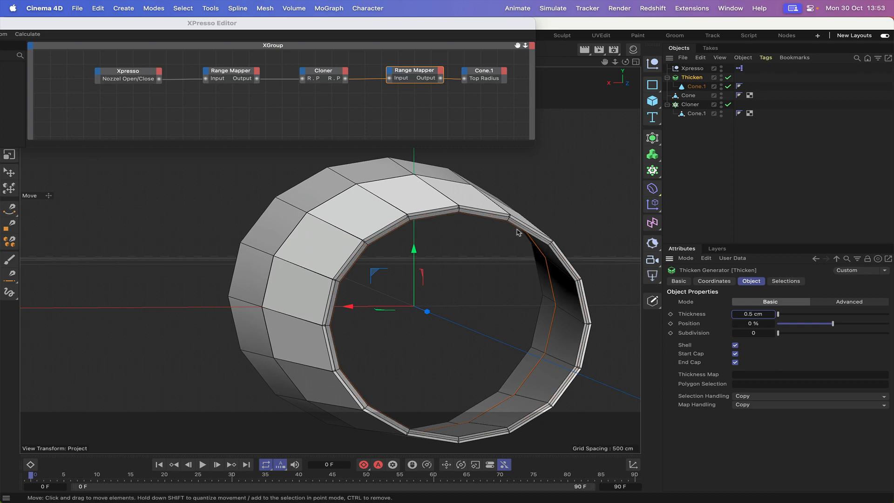
Step: Set the Thicken generator's Position to -70% to shift the inner cone's wall relative to the panels
{"action": "left_click_drag", "start_coordinate": [627, 61], "coordinate": [638, 78]}
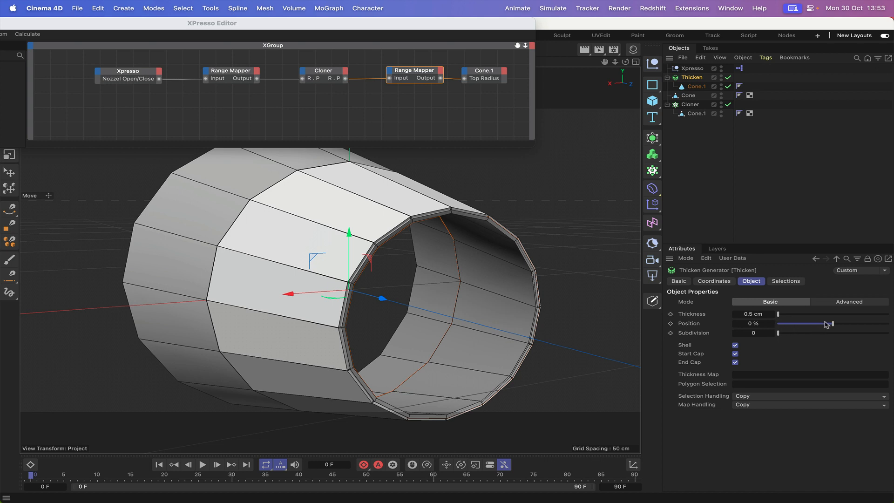
{"action": "left_click_drag", "start_coordinate": [825, 324], "coordinate": [794, 326]}
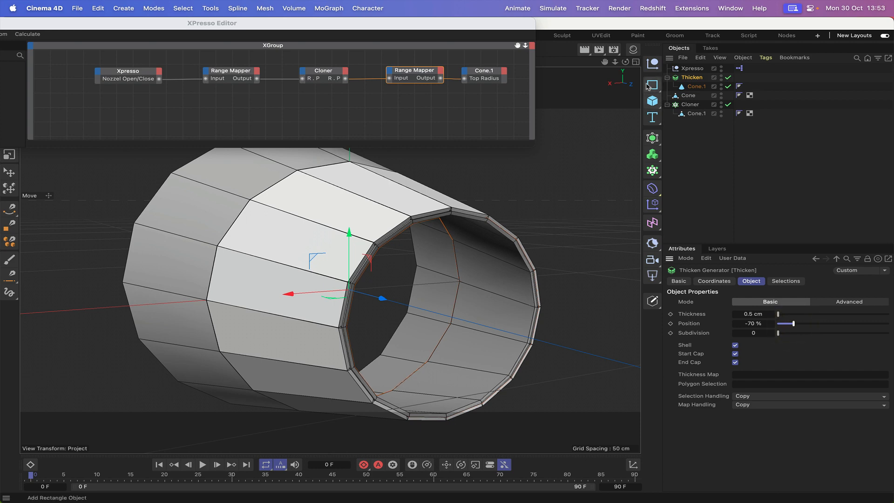
{"action": "mouse_move", "coordinate": [623, 63]}
{"action": "left_mouse_down"}
{"action": "mouse_move", "coordinate": [545, 61]}
{"action": "mouse_move", "coordinate": [606, 58]}
{"action": "left_mouse_up"}
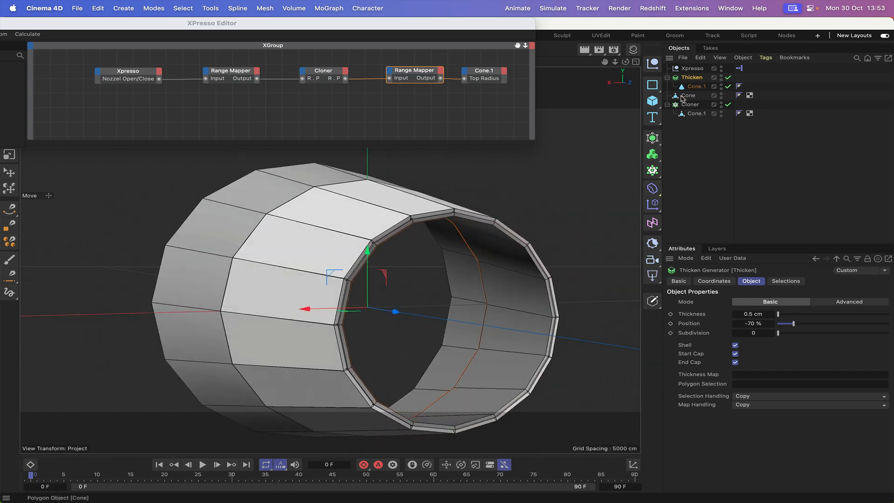
Step: Test the thickened nozzle by moving the Xpresso null's Nozzel Open/Close slider and returning it to 0
{"action": "left_click", "coordinate": [693, 68]}
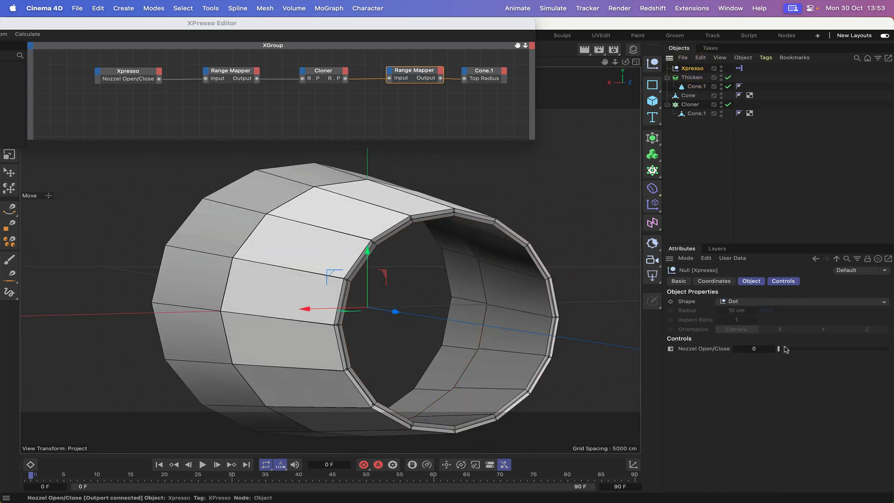
{"action": "left_click_drag", "start_coordinate": [781, 351], "coordinate": [768, 328]}
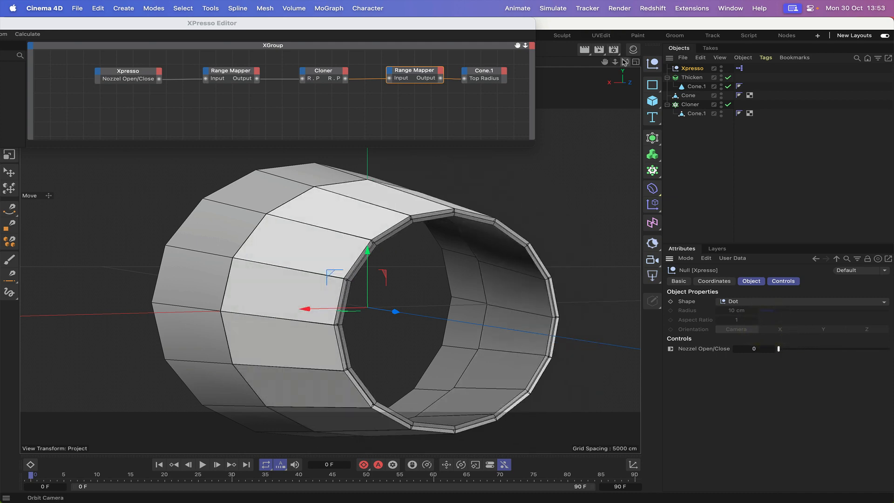
{"action": "left_click_drag", "start_coordinate": [626, 62], "coordinate": [625, 66]}
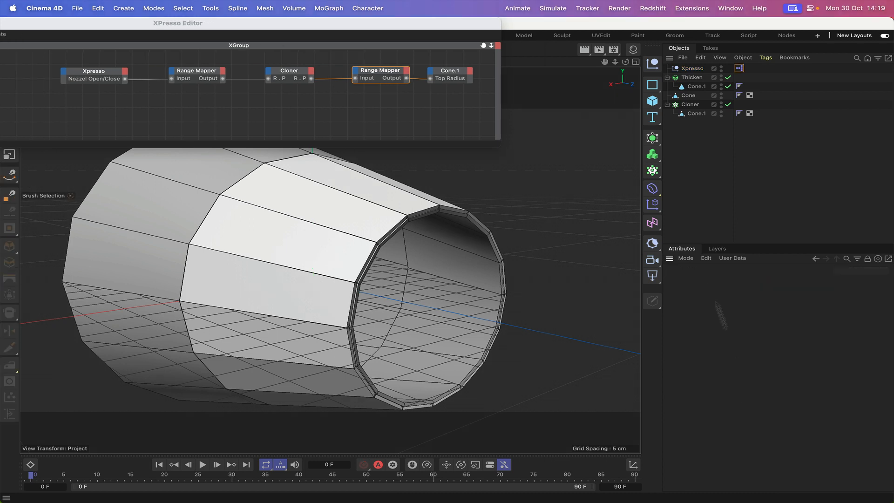
Step: Add a Disc primitive and set its Orientation to +Z so it faces along the nozzle's axis
{"action": "left_click", "coordinate": [657, 106]}
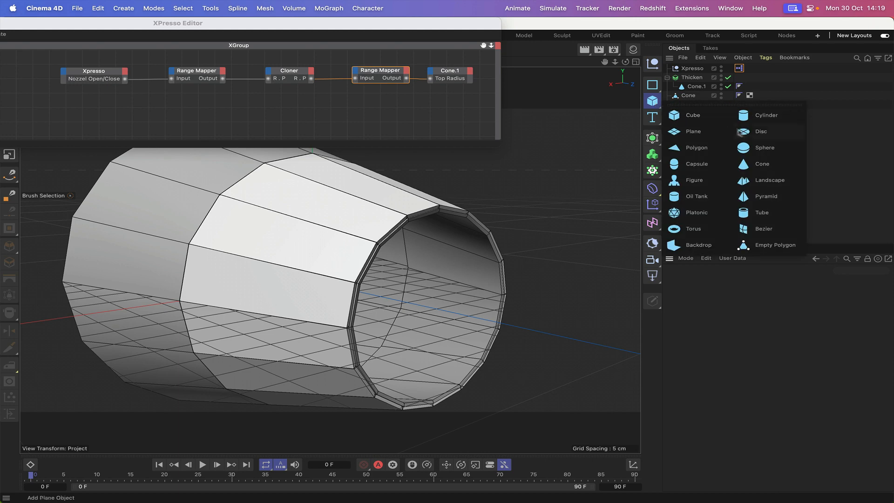
{"action": "left_click", "coordinate": [755, 132]}
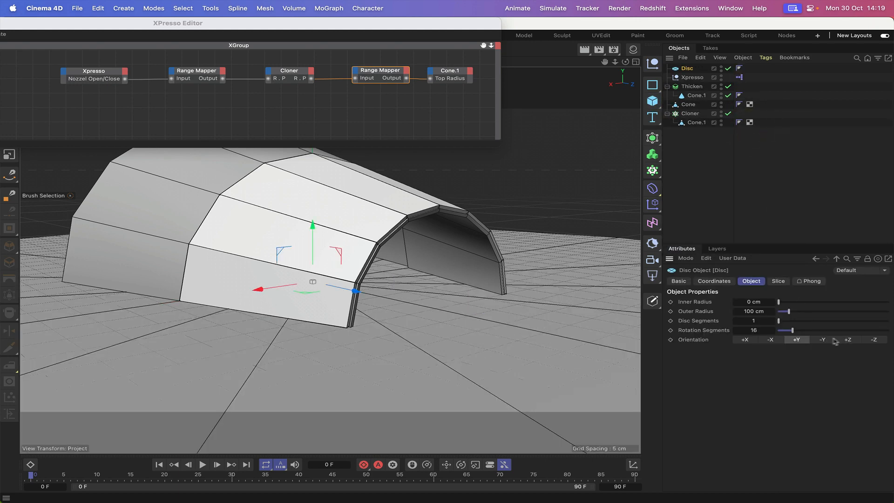
{"action": "left_click", "coordinate": [849, 340]}
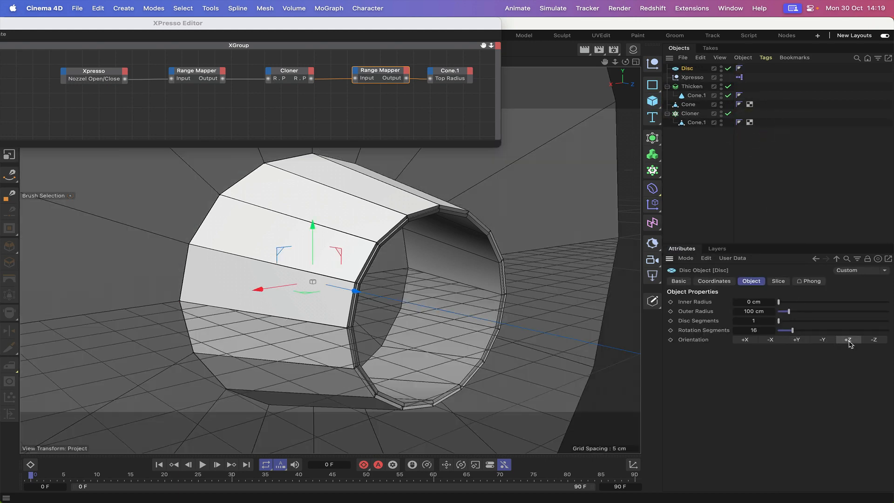
Step: Set the disc's outer radius to 22.5 cm and its disc segments to 2
{"action": "double_click", "coordinate": [754, 311]}
{"action": "type", "text": "22.5"}
{"action": "key", "text": "Return"}
{"action": "double_click", "coordinate": [754, 321]}
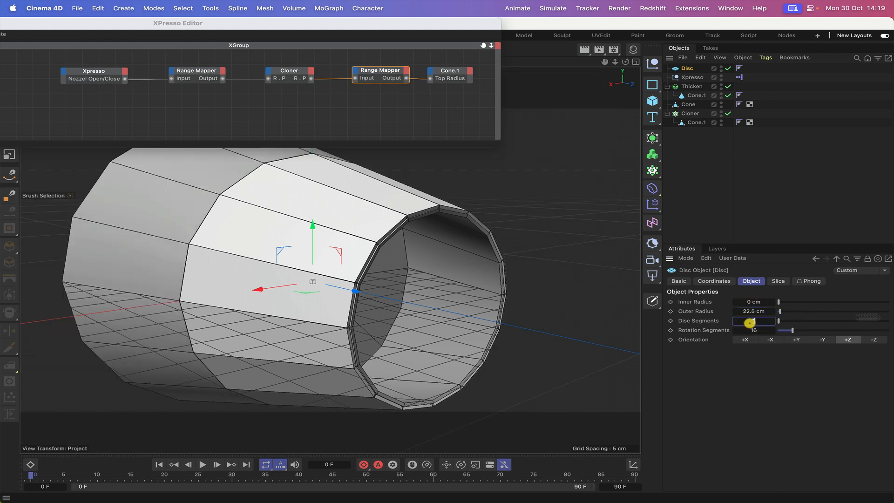
{"action": "type", "text": "2"}
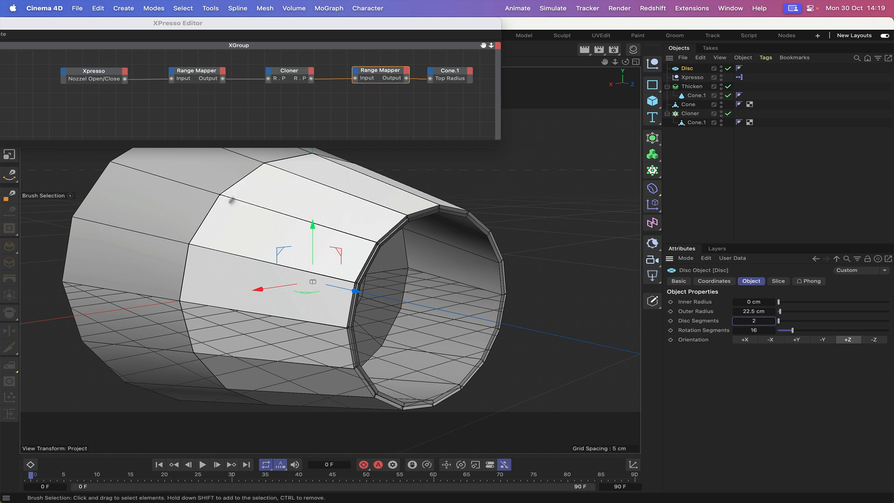
Step: Hide the Cloner and Thicken objects in the viewport and make the disc editable
{"action": "left_click", "coordinate": [722, 112]}
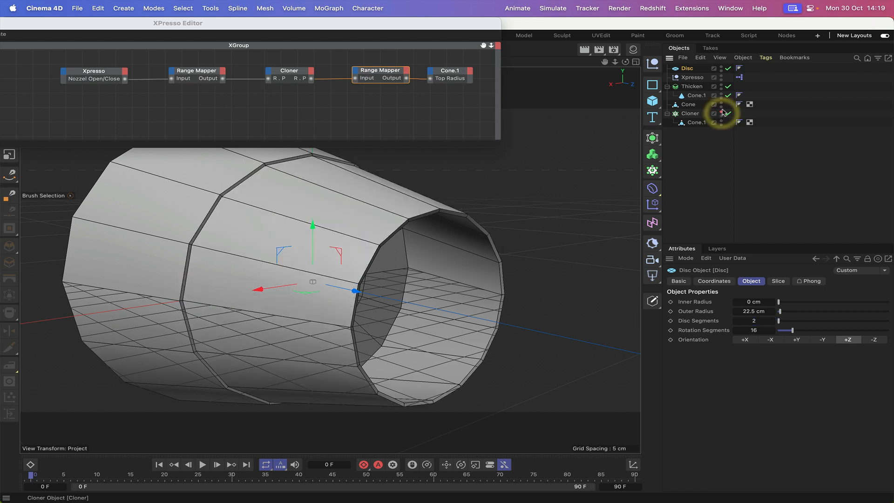
{"action": "left_click", "coordinate": [721, 85]}
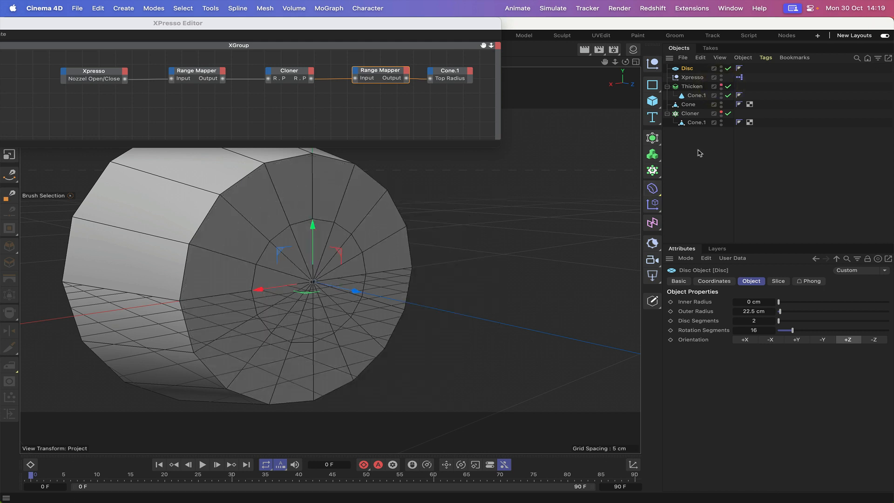
{"action": "key", "text": "c"}
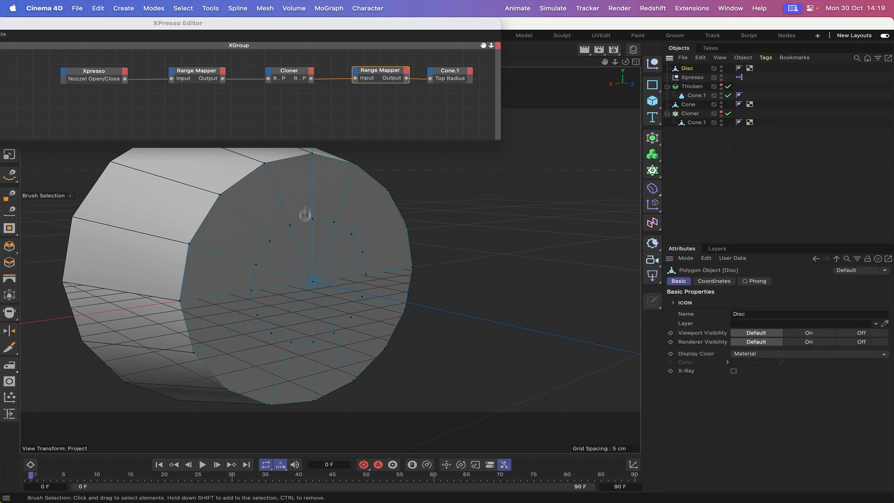
Step: Close the XPresso Editor and delete the disc's inner loop of polygons to leave a ring
{"action": "double_click", "coordinate": [229, 27]}
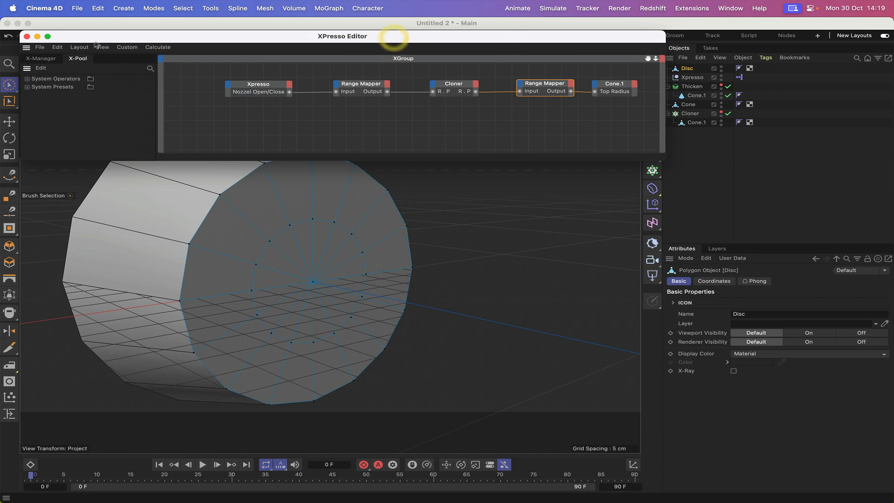
{"action": "left_click", "coordinate": [27, 37]}
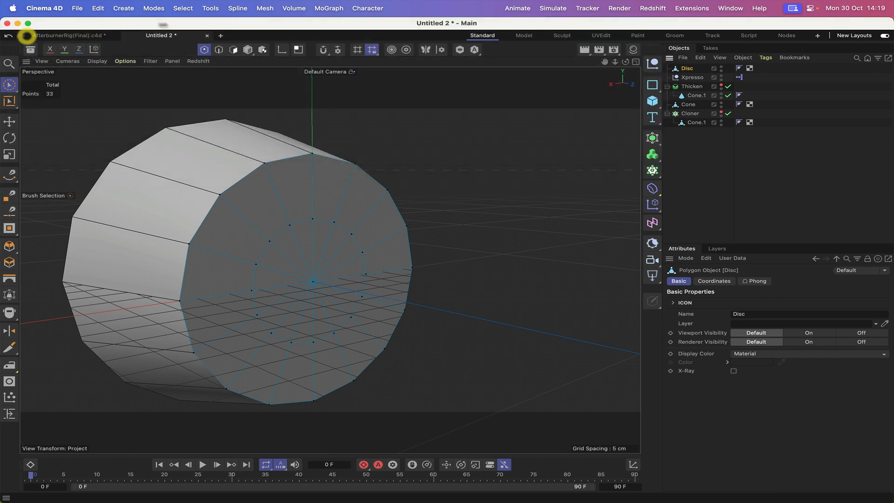
{"action": "left_click", "coordinate": [233, 50]}
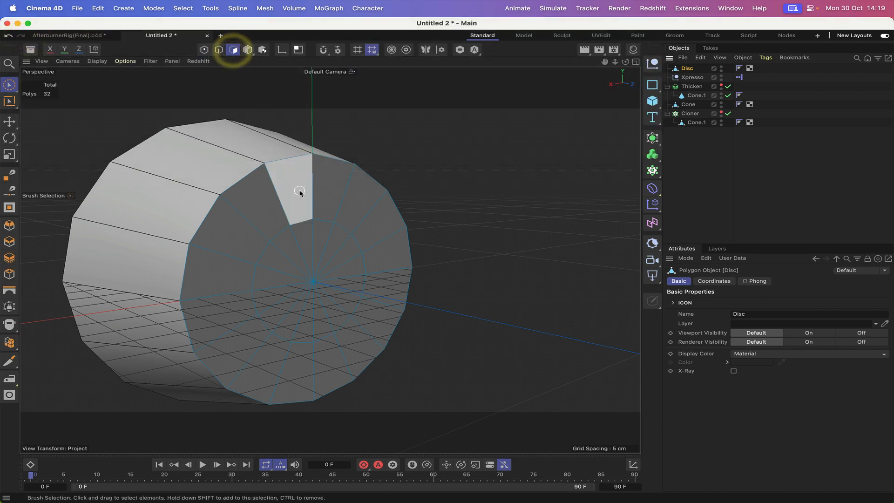
{"action": "key", "text": "u"}
{"action": "key", "text": "l"}
{"action": "left_click", "coordinate": [320, 271]}
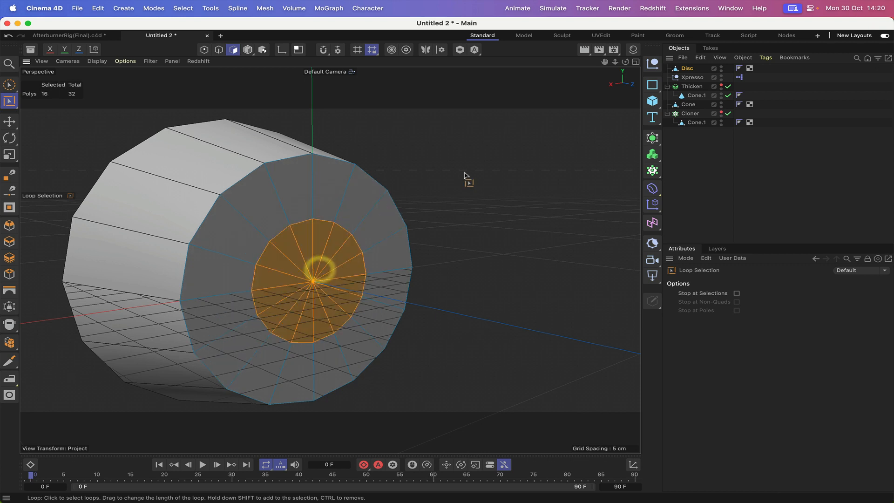
{"action": "key", "text": "Delete"}
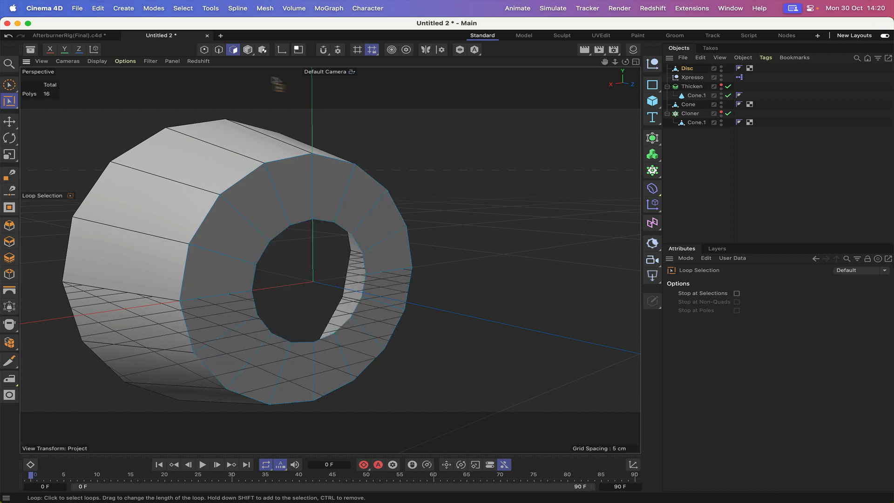
Step: Switch the disc to point mode and enable the display of point indexes in the viewport
{"action": "left_click", "coordinate": [205, 51]}
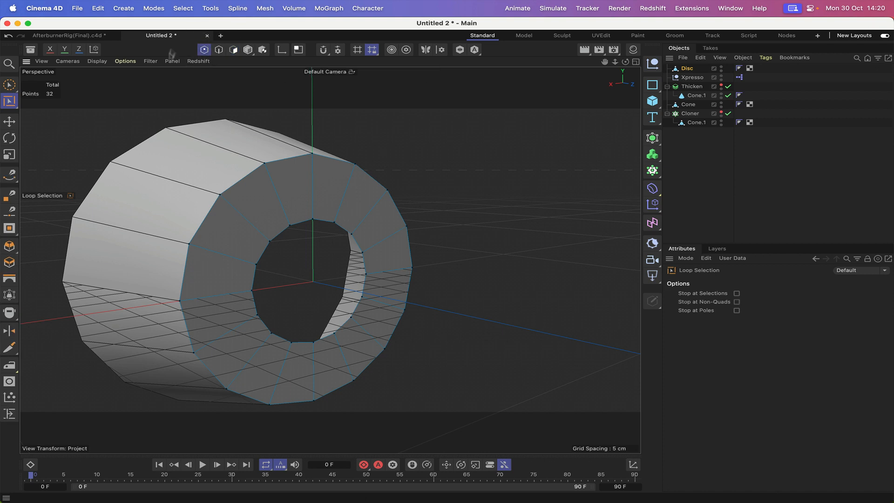
{"action": "left_click", "coordinate": [131, 63]}
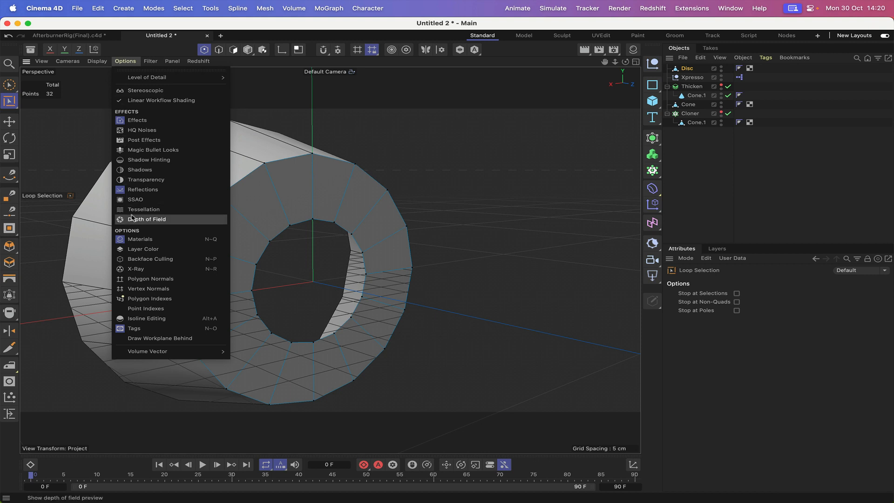
{"action": "left_click", "coordinate": [134, 308]}
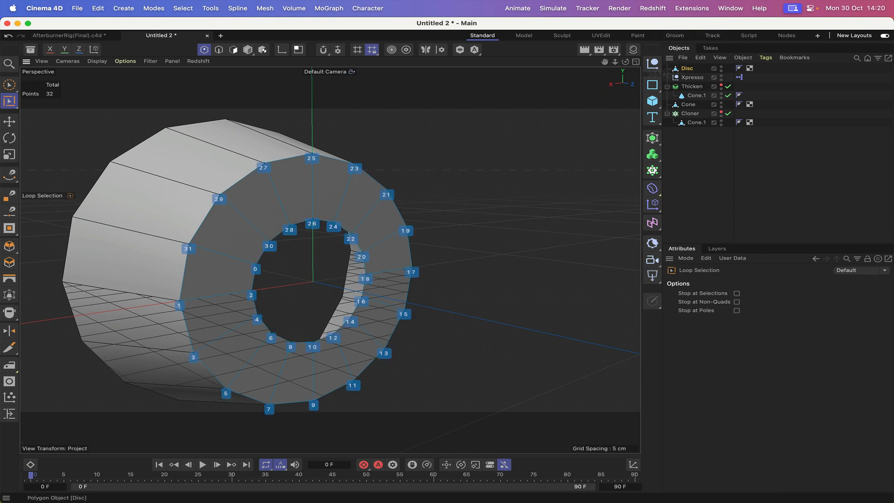
Step: In model mode, set the disc's bank rotation (R.B) to 22.5° and keep the disc selected
{"action": "left_click", "coordinate": [248, 49]}
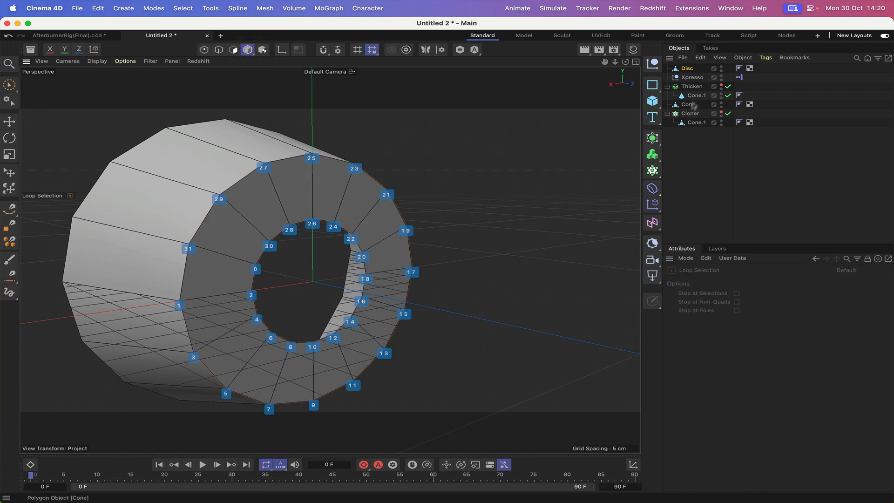
{"action": "left_click", "coordinate": [689, 70]}
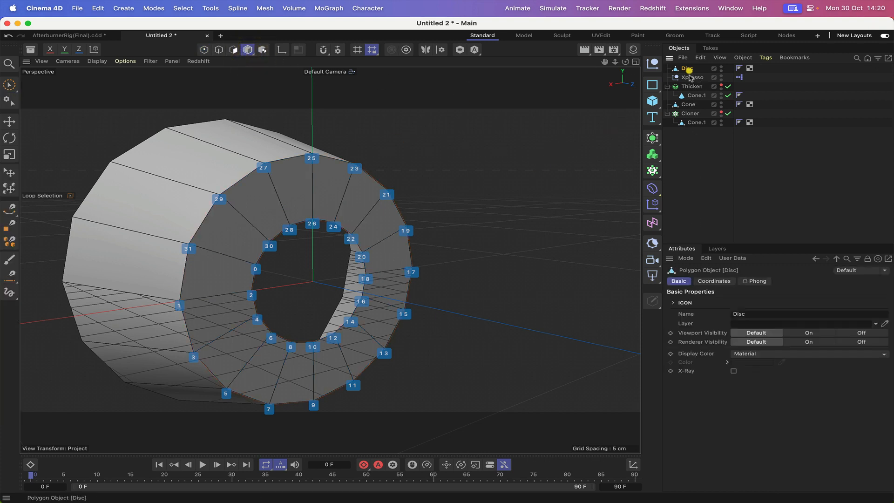
{"action": "left_click", "coordinate": [9, 137]}
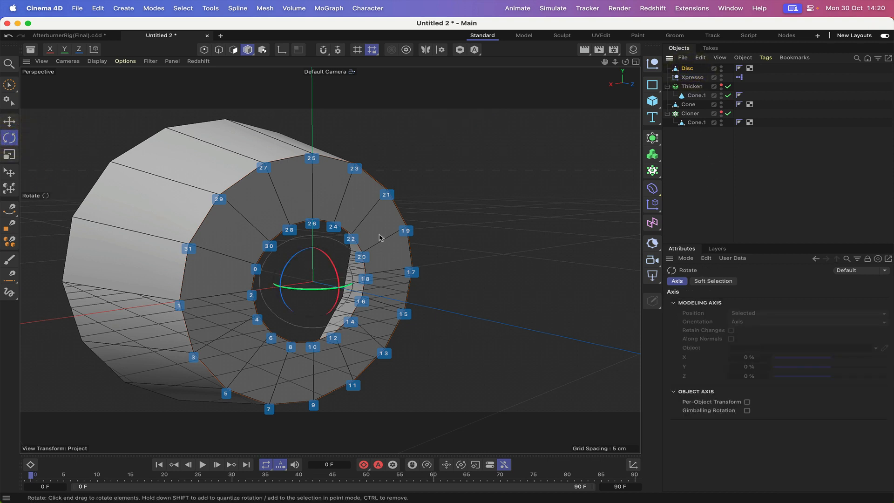
{"action": "left_click", "coordinate": [688, 69]}
{"action": "left_click", "coordinate": [714, 281]}
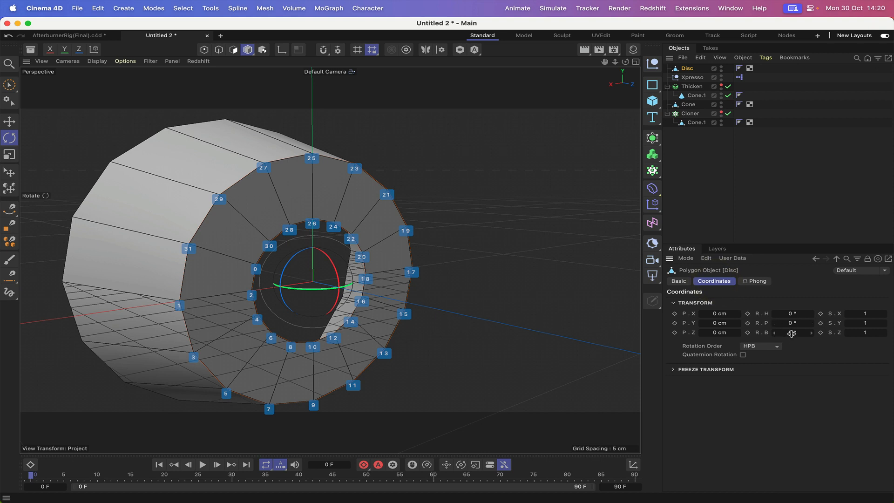
{"action": "left_click", "coordinate": [792, 334]}
{"action": "key", "text": "Return"}
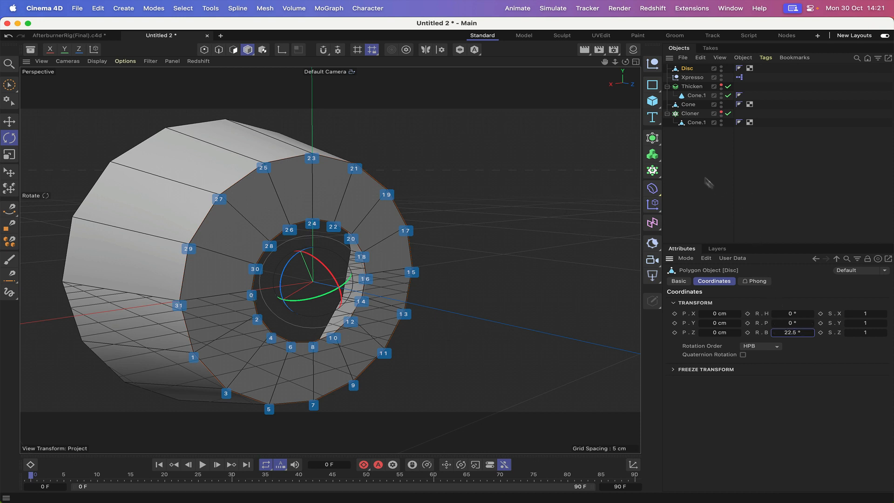
{"action": "left_click", "coordinate": [699, 160]}
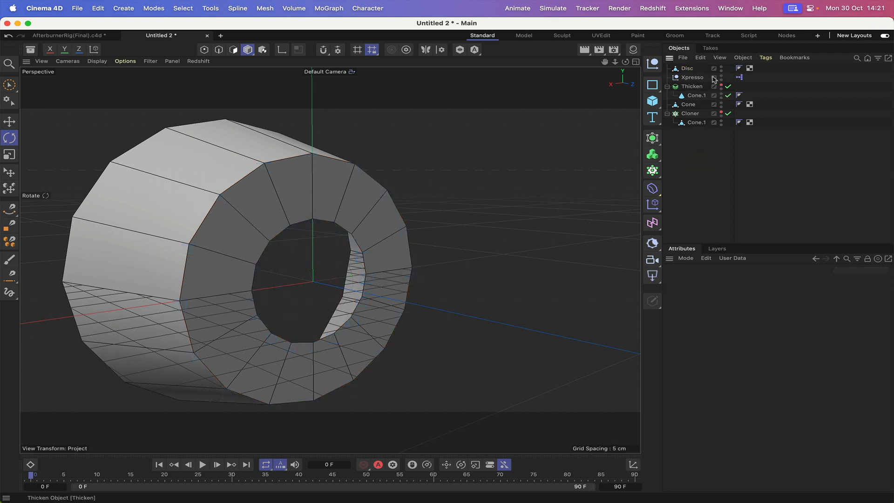
{"action": "left_click", "coordinate": [689, 73]}
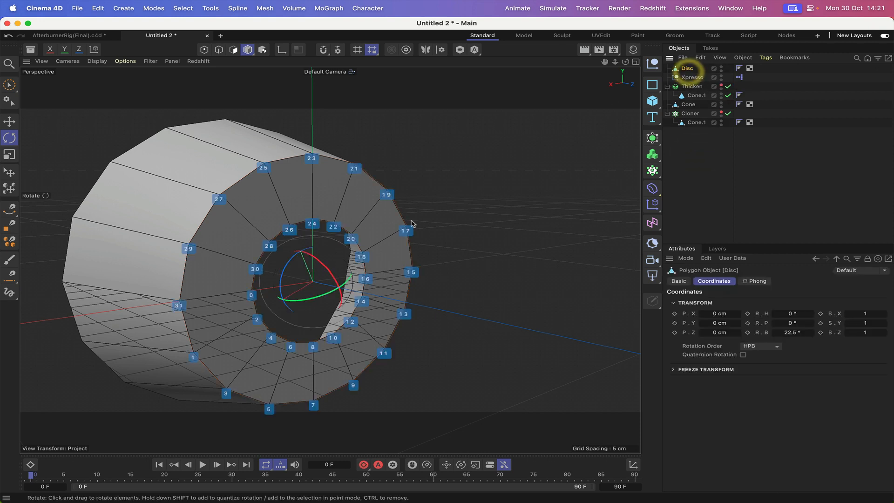
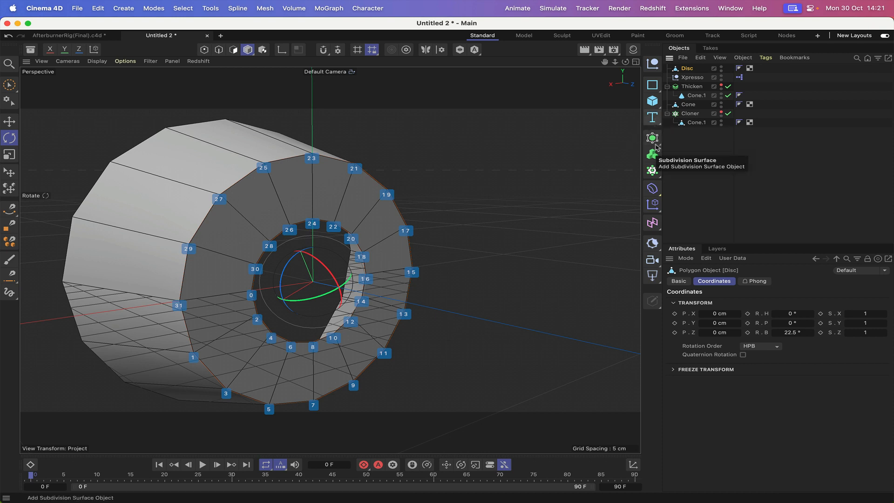
Step: Add a new Cloner and a Null object, and make the Null a child of the new Cloner
{"action": "left_click", "coordinate": [653, 138]}
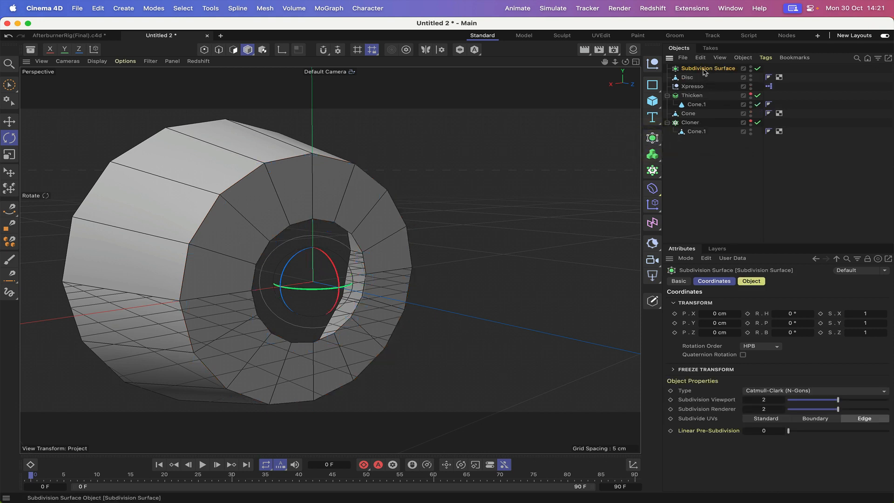
{"action": "key", "text": "super+z"}
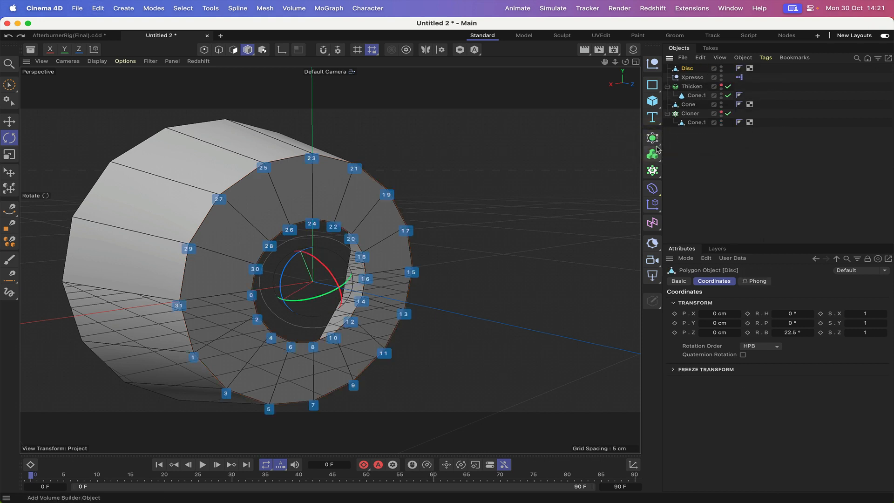
{"action": "left_click", "coordinate": [652, 171]}
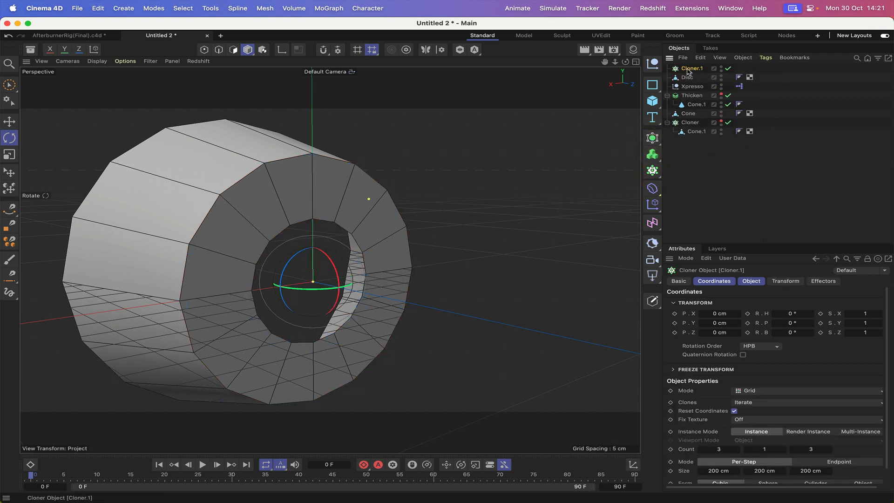
{"action": "left_click", "coordinate": [653, 64]}
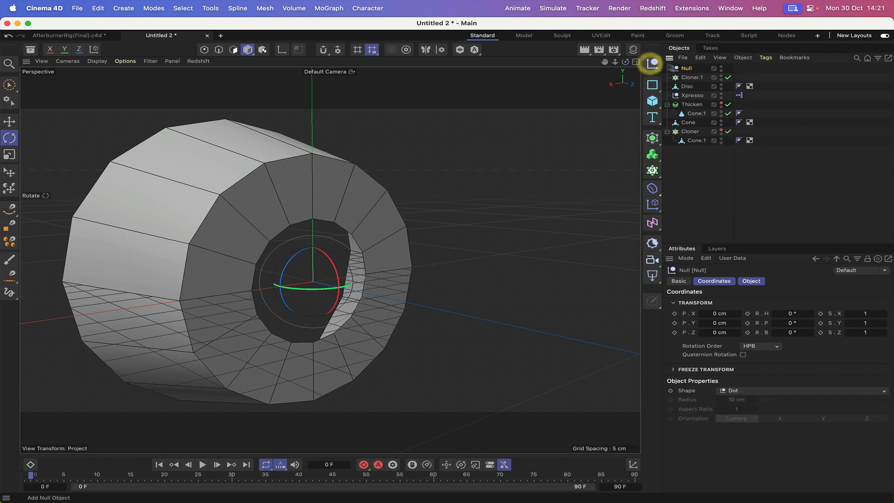
{"action": "left_click_drag", "start_coordinate": [688, 69], "coordinate": [693, 79]}
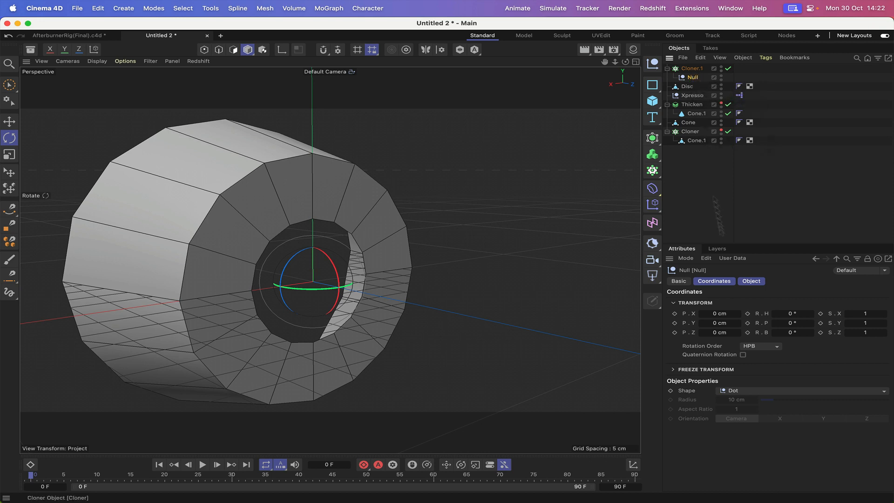
Step: Set the new Cloner to Radial mode with a count of 16
{"action": "left_click", "coordinate": [691, 69]}
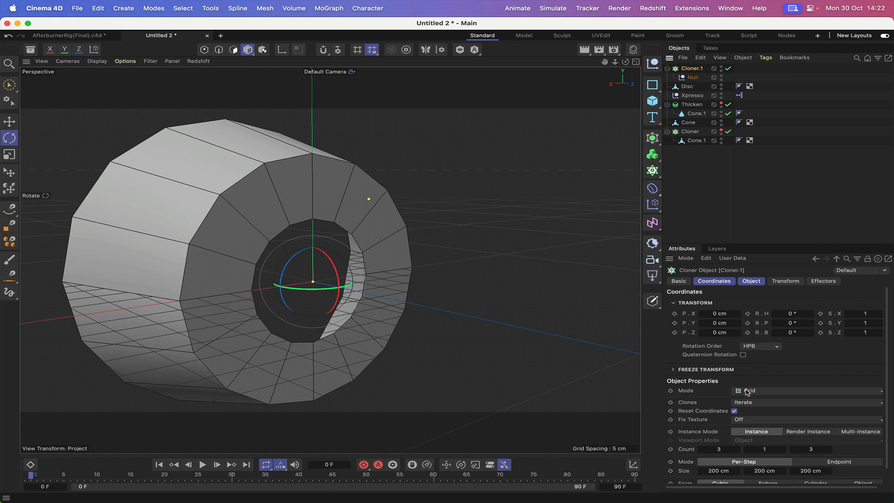
{"action": "left_click", "coordinate": [753, 281]}
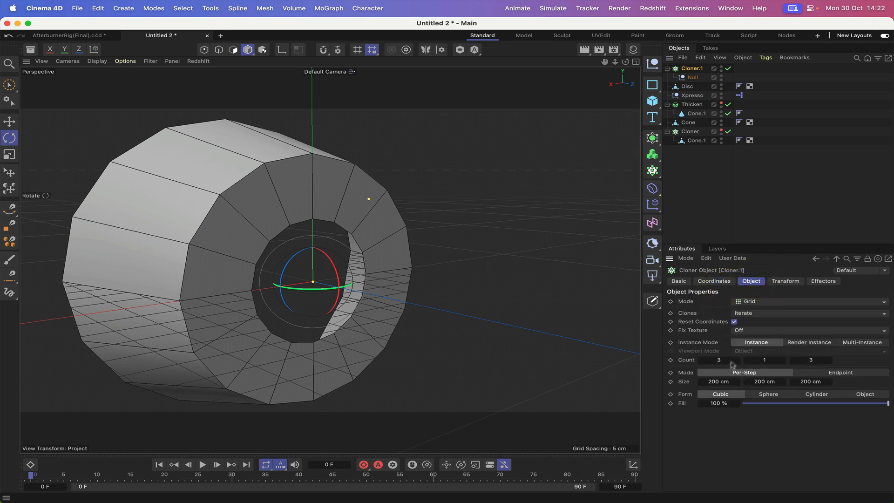
{"action": "left_click", "coordinate": [747, 306]}
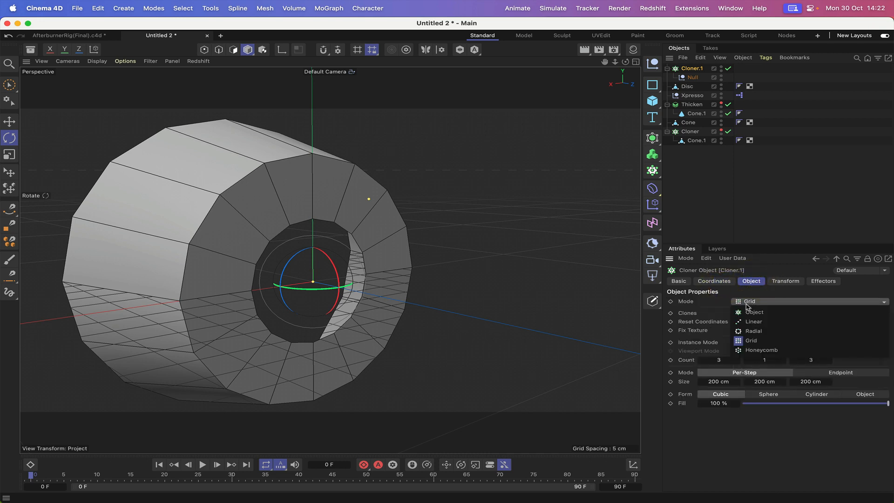
{"action": "left_click", "coordinate": [761, 331]}
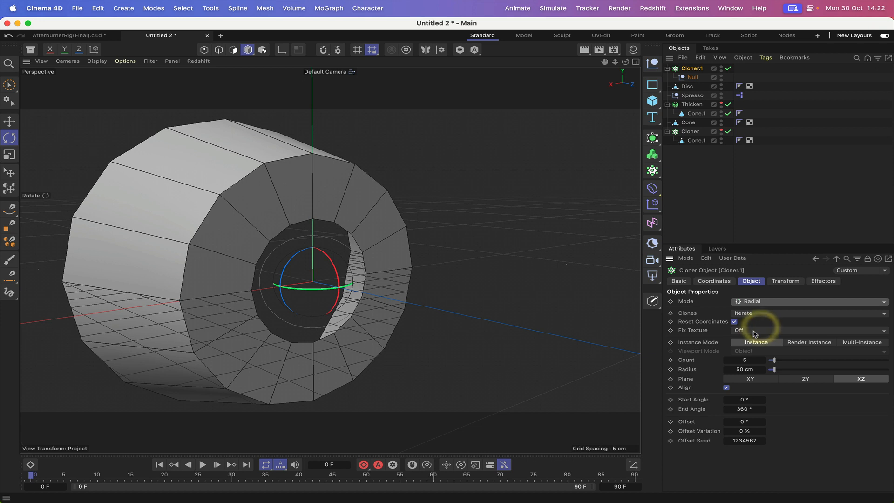
{"action": "left_click", "coordinate": [745, 362]}
{"action": "type", "text": "16"}
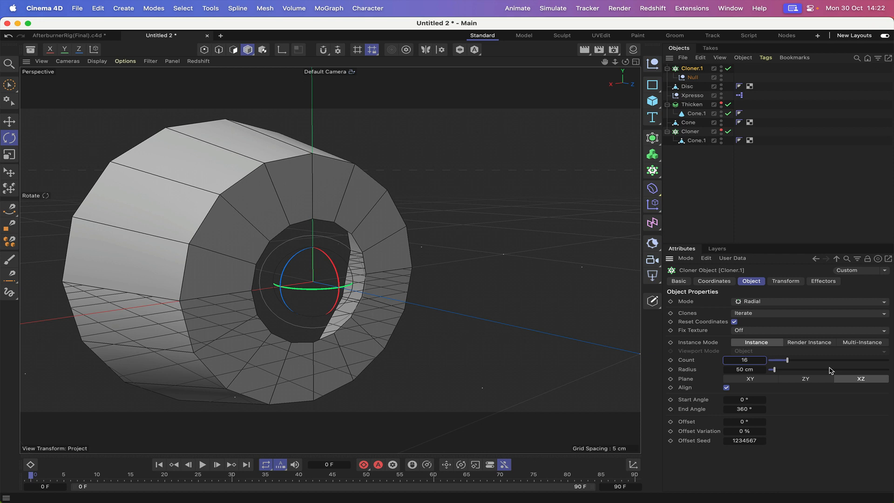
{"action": "key", "text": "Return"}
Step: Align the radial clones to the XY plane and set their radius to 11.5 cm
{"action": "left_click", "coordinate": [752, 379]}
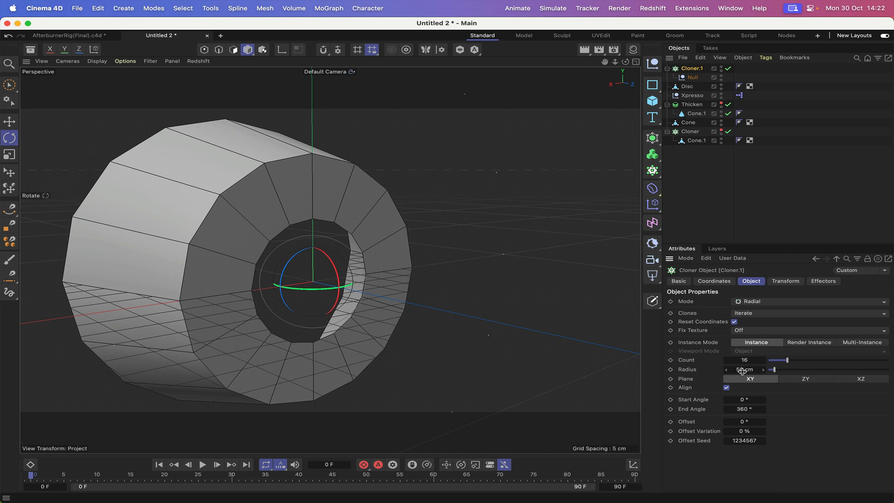
{"action": "double_click", "coordinate": [743, 370]}
{"action": "type", "text": "11.5"}
{"action": "key", "text": "Return"}
Step: Set the new Cloner's transform display to Index so each clone's number is shown
{"action": "left_click_drag", "start_coordinate": [626, 62], "coordinate": [294, 232]}
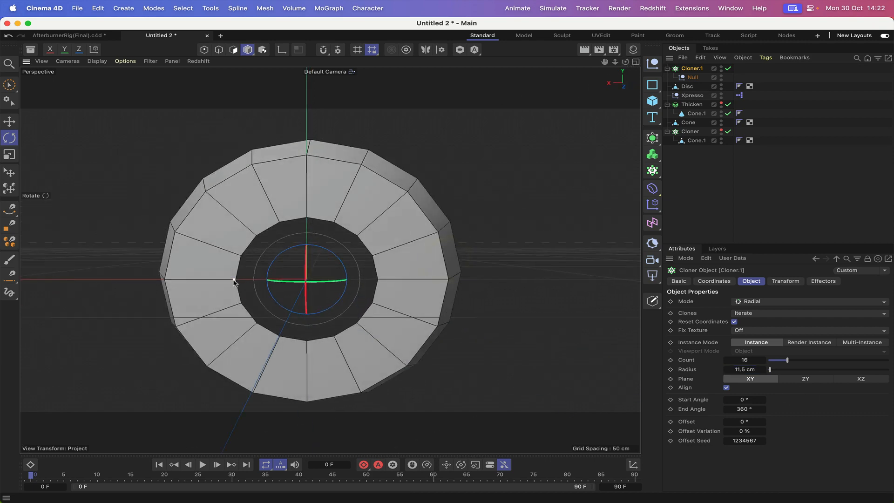
{"action": "left_click", "coordinate": [787, 281]}
{"action": "left_click", "coordinate": [773, 303]}
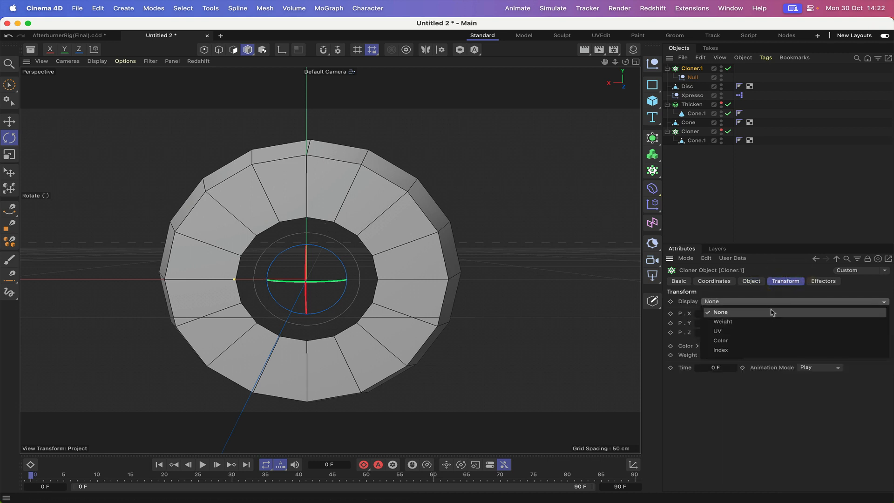
{"action": "left_click", "coordinate": [767, 354]}
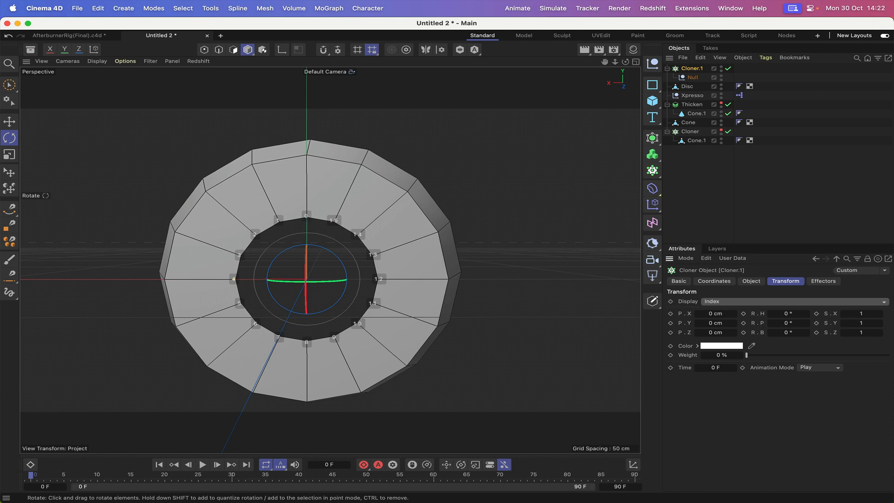
Step: Set the new radial Cloner's offset to 90° and compare its clone numbering with the Disc's point numbers
{"action": "left_click", "coordinate": [752, 282]}
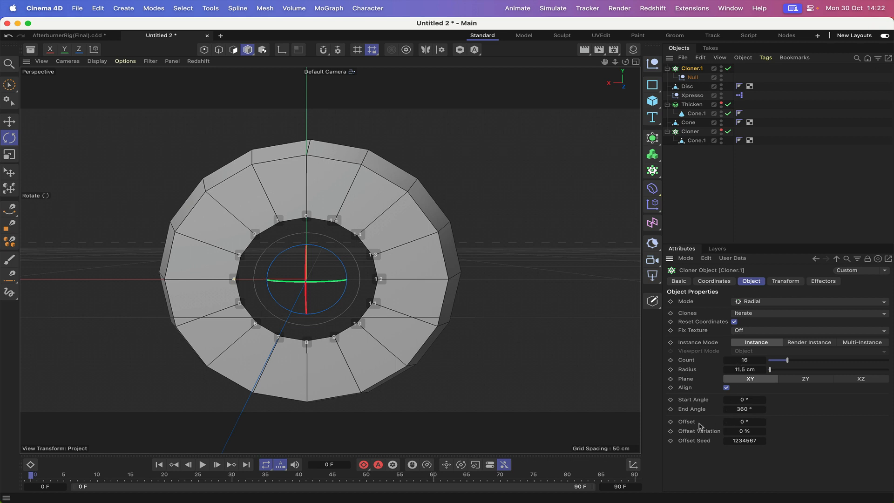
{"action": "double_click", "coordinate": [747, 421]}
{"action": "type", "text": "90"}
{"action": "key", "text": "Return"}
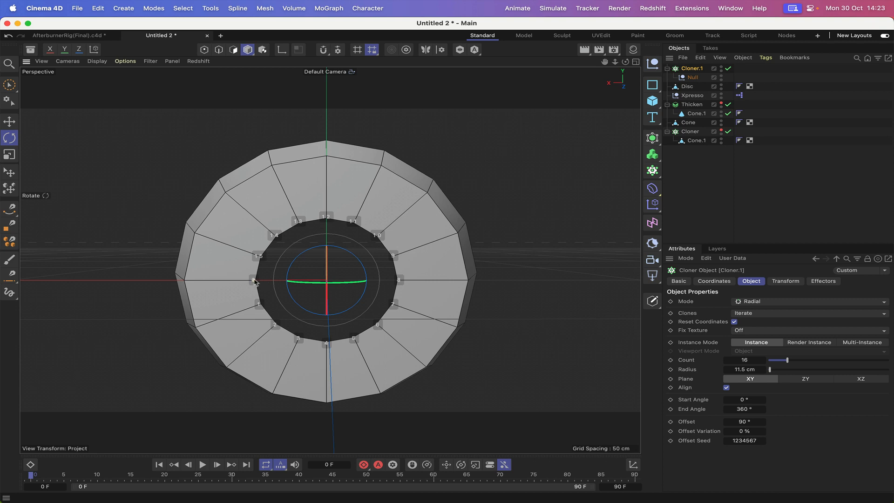
{"action": "left_click", "coordinate": [689, 87]}
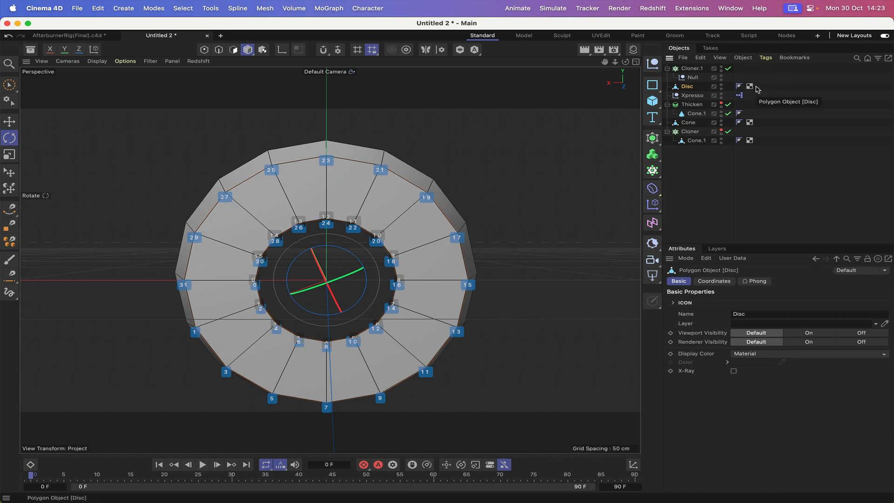
{"action": "left_click", "coordinate": [693, 69]}
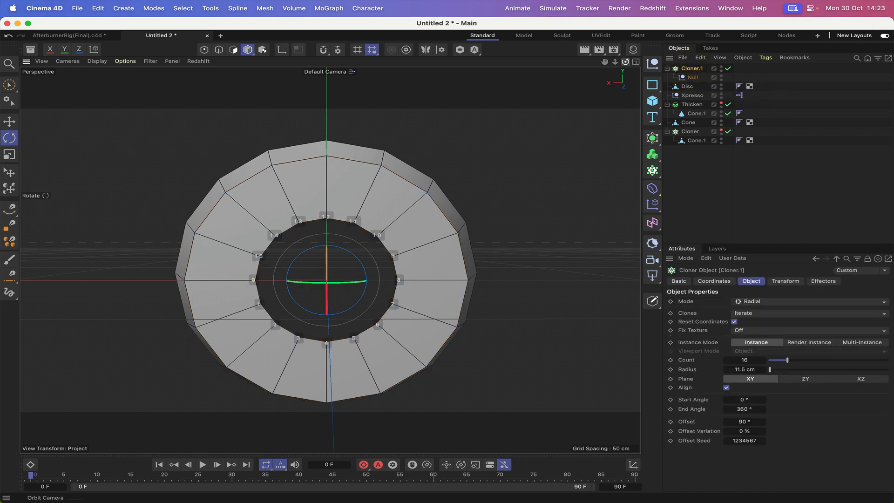
Step: Rename the Null inside the new Cloner as Target
{"action": "left_click_drag", "start_coordinate": [625, 61], "coordinate": [661, 62]}
{"action": "left_click_drag", "start_coordinate": [349, 215], "coordinate": [363, 219], "text": "alt"}
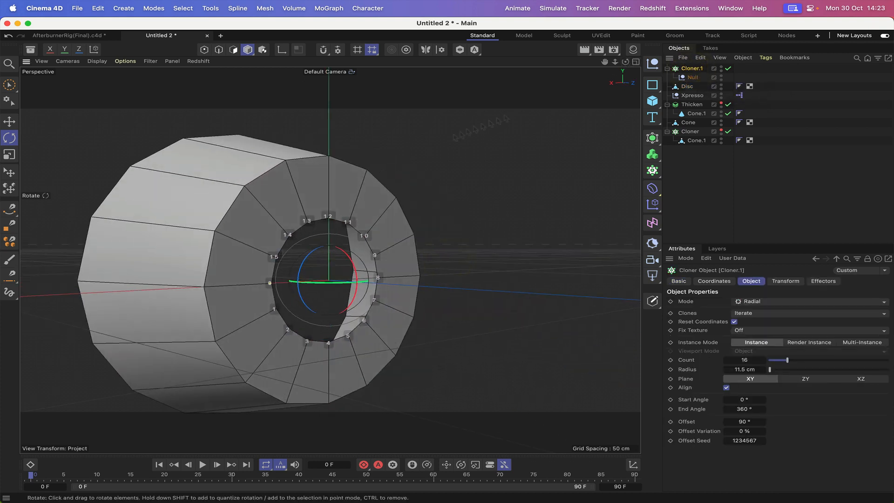
{"action": "double_click", "coordinate": [694, 77]}
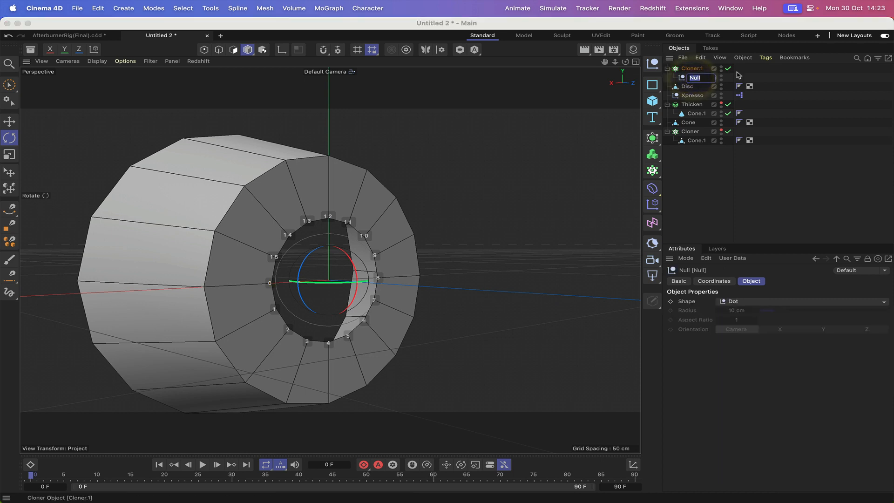
{"action": "type", "text": "T"}
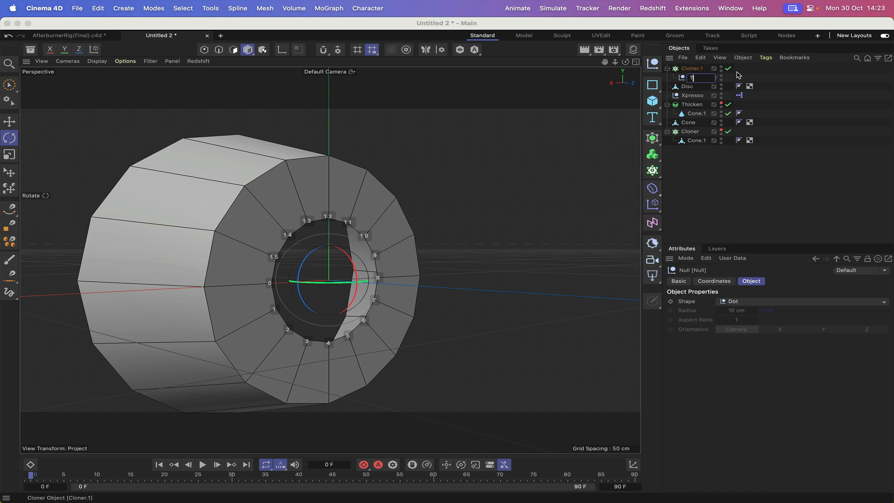
{"action": "type", "text": "rrget"}
{"action": "key", "text": "Return"}
Step: Rename the radial Cloner as Targets and move it to the end of the object hierarchy
{"action": "double_click", "coordinate": [693, 69]}
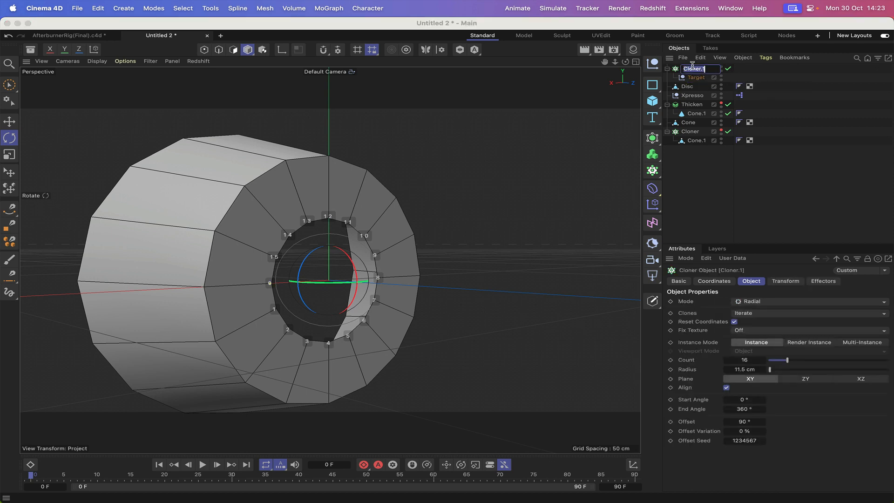
{"action": "key", "text": "BackSpace"}
{"action": "key", "text": "Return"}
{"action": "double_click", "coordinate": [686, 70]}
{"action": "left_click", "coordinate": [686, 68]}
{"action": "type", "text": "Targets"}
{"action": "key", "text": "Return"}
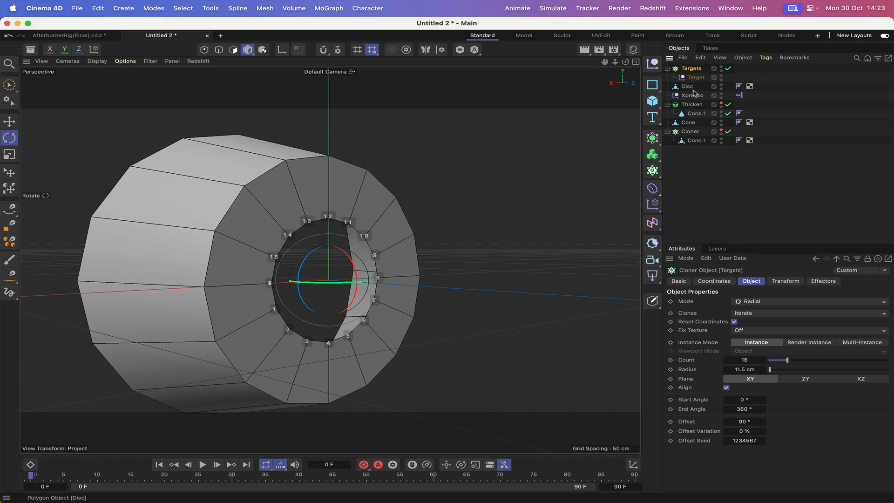
{"action": "left_click_drag", "start_coordinate": [693, 70], "coordinate": [669, 160]}
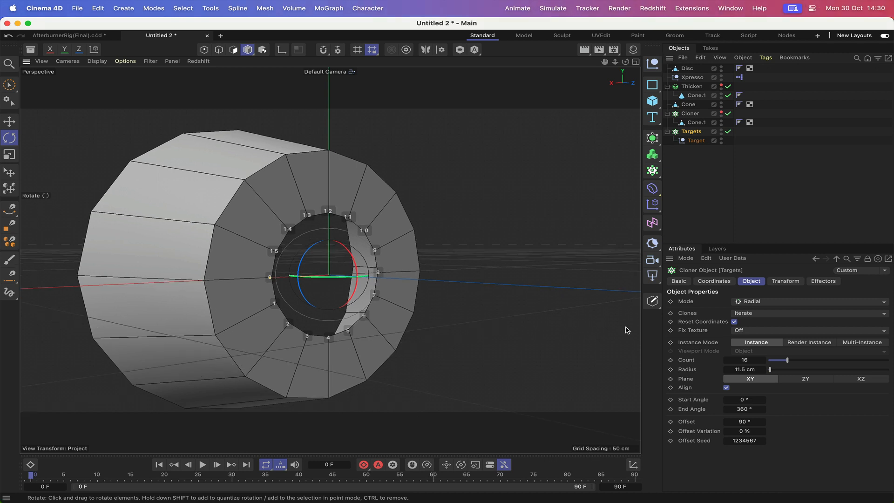
Step: Open the Xpresso object's node graph, enlarge its XGroup and make free space below the existing node chain
{"action": "double_click", "coordinate": [740, 77]}
{"action": "left_click_drag", "start_coordinate": [718, 71], "coordinate": [457, 23]}
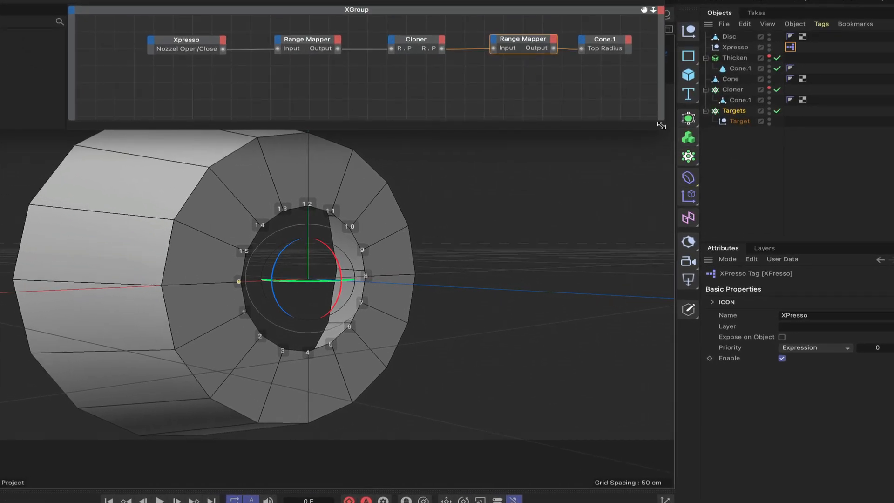
{"action": "left_click_drag", "start_coordinate": [639, 140], "coordinate": [755, 228]}
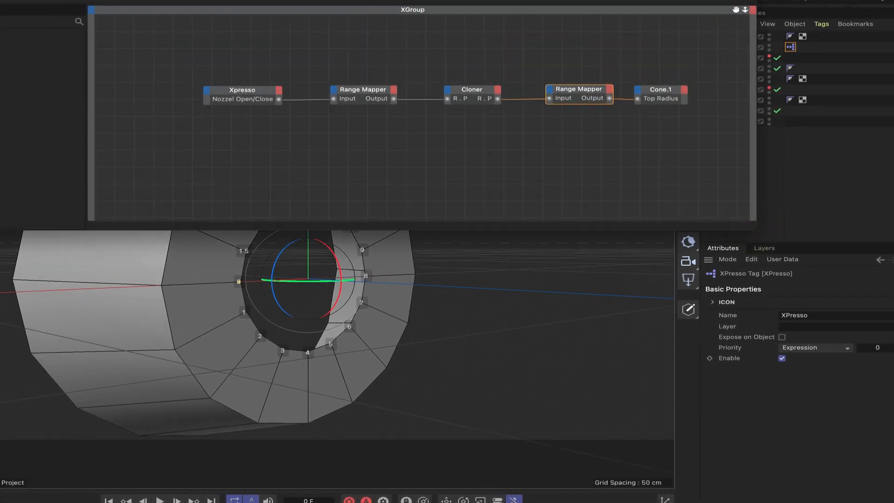
{"action": "mouse_move", "coordinate": [736, 11]}
{"action": "left_mouse_down"}
{"action": "mouse_move", "coordinate": [665, 0]}
{"action": "mouse_move", "coordinate": [744, 4]}
{"action": "left_mouse_up"}
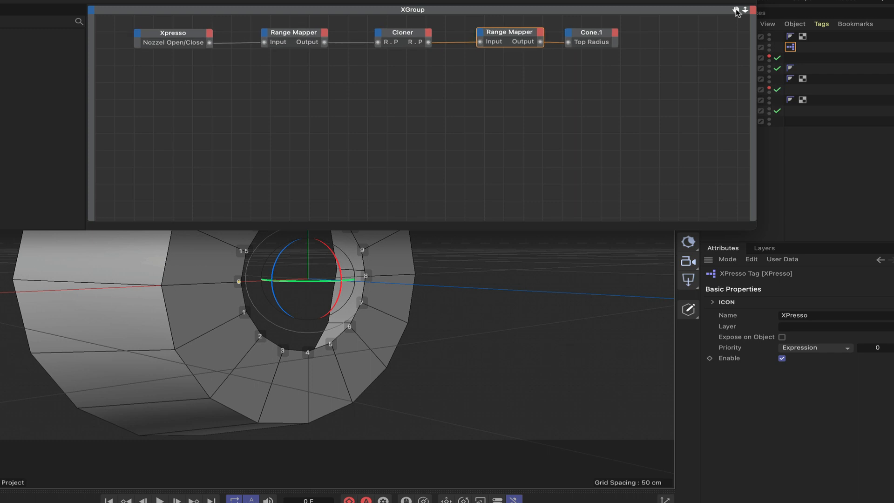
Step: Add an Iteration node below the existing node chain and set its Iteration End to 15
{"action": "right_click", "coordinate": [205, 103]}
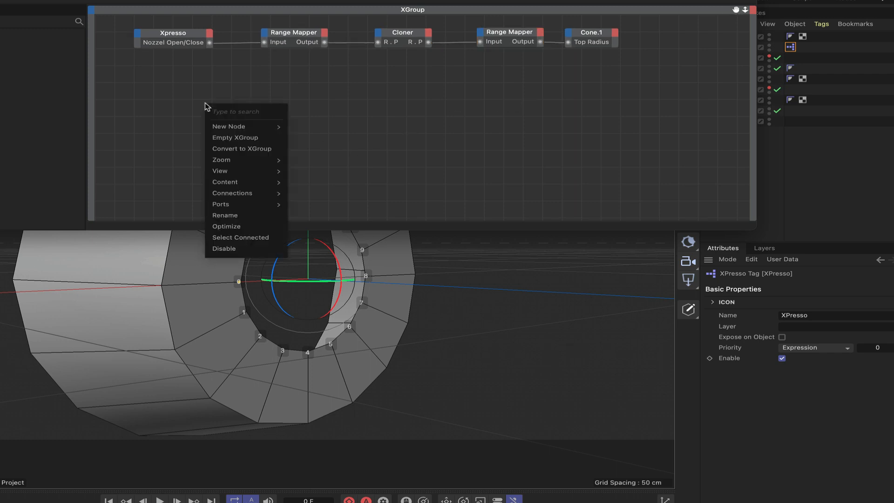
{"action": "mouse_move", "coordinate": [245, 126]}
{"action": "mouse_move", "coordinate": [307, 128]}
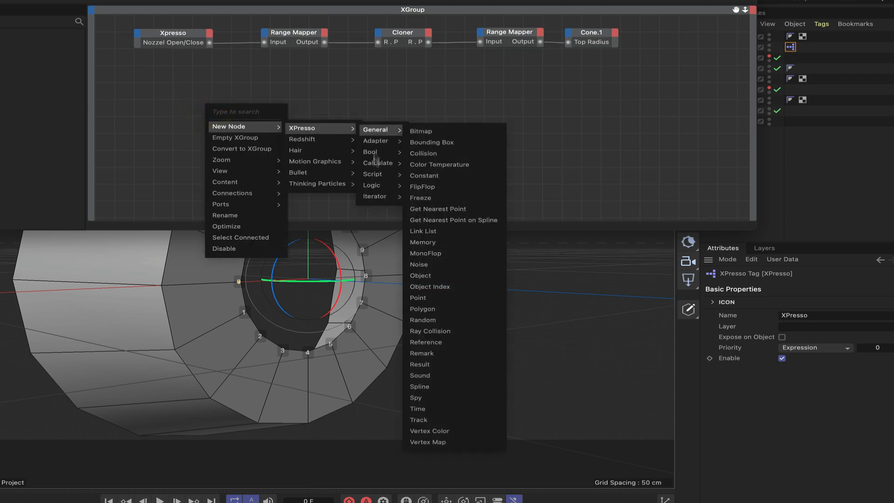
{"action": "mouse_move", "coordinate": [376, 200]}
{"action": "left_click", "coordinate": [432, 208]}
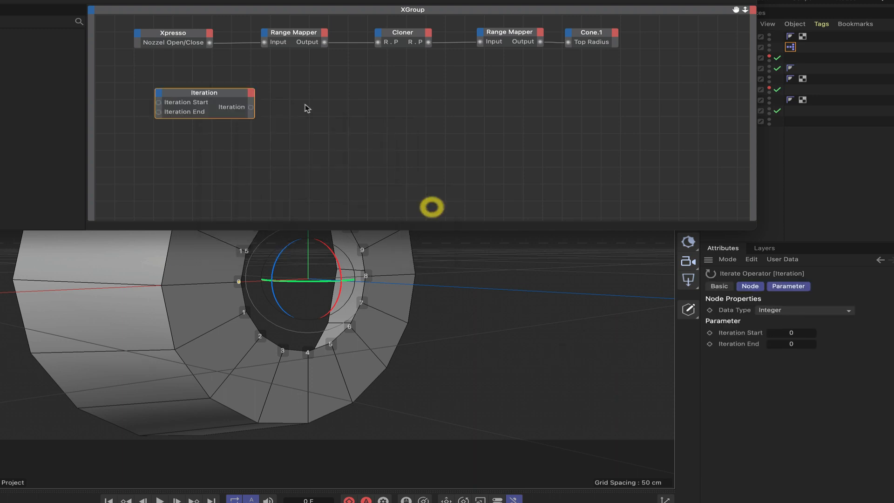
{"action": "left_click_drag", "start_coordinate": [234, 94], "coordinate": [315, 82]}
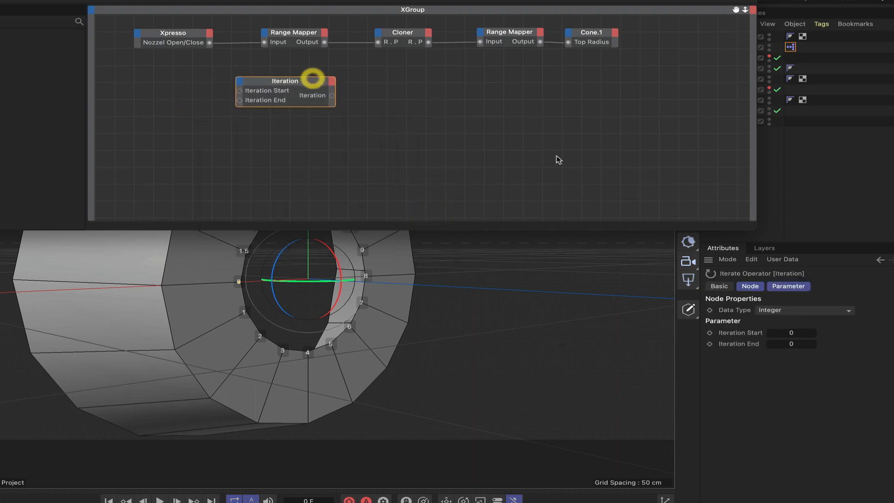
{"action": "left_click", "coordinate": [791, 344]}
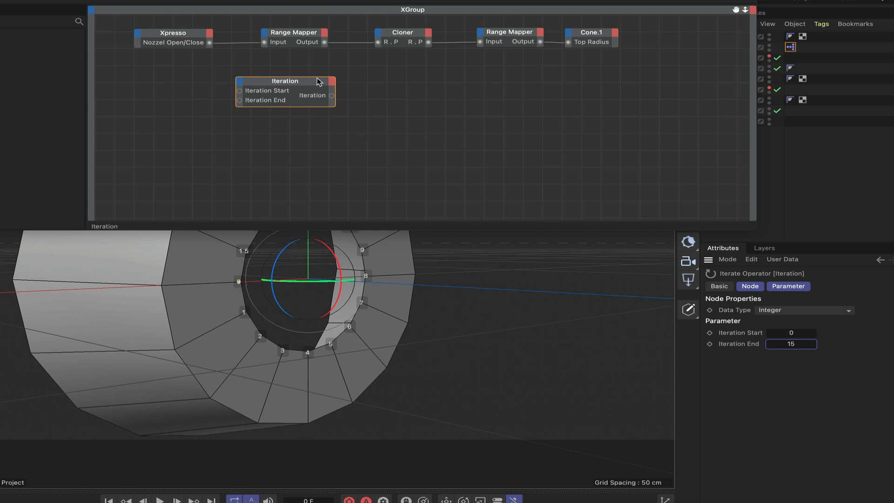
{"action": "left_click", "coordinate": [238, 263]}
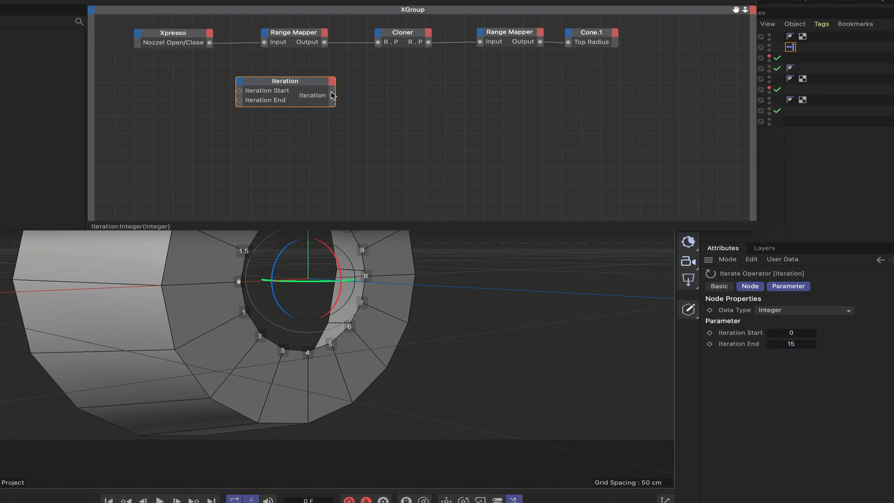
Step: Add a Motion Graphics Data node beside the Iteration node and connect the Iteration output to its Index input
{"action": "right_click", "coordinate": [362, 107]}
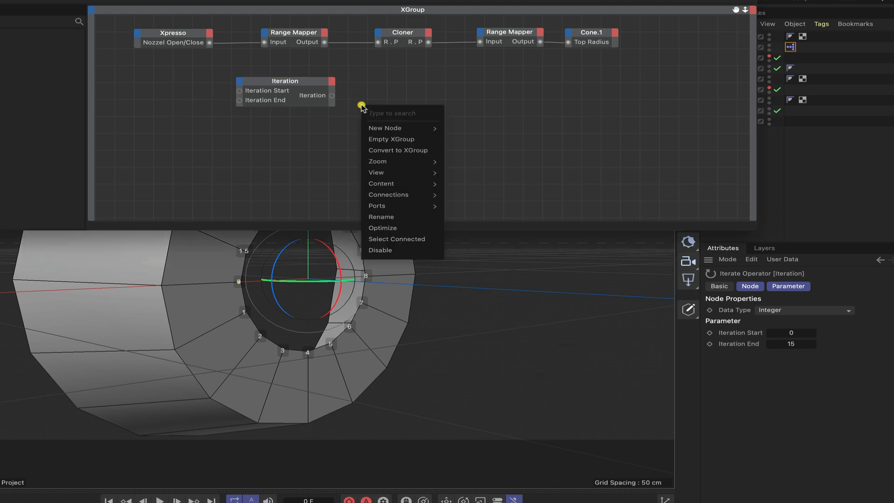
{"action": "mouse_move", "coordinate": [396, 128]}
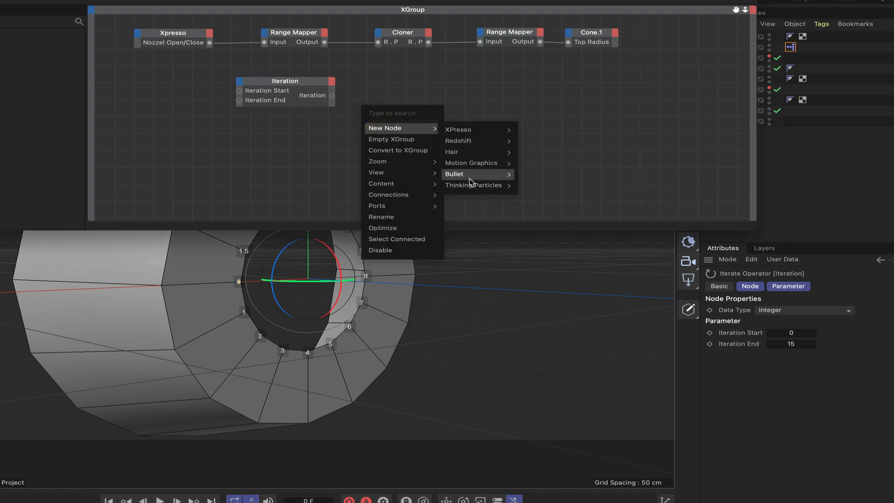
{"action": "mouse_move", "coordinate": [490, 164]}
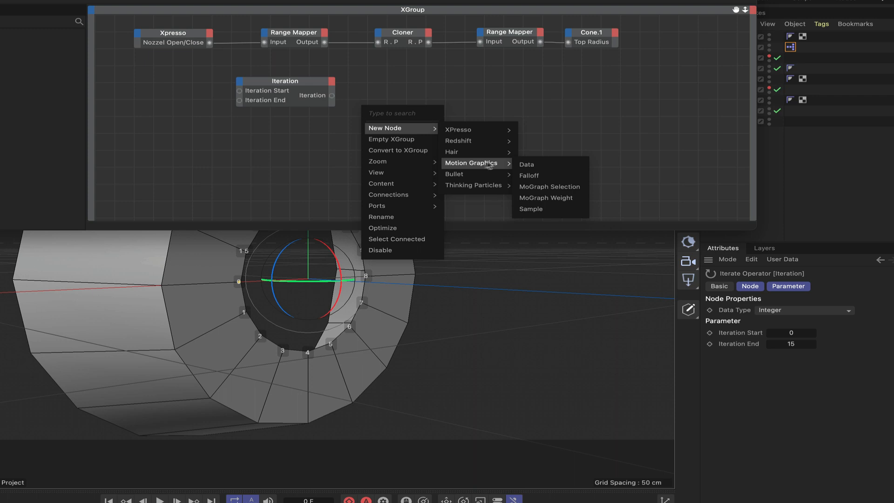
{"action": "left_click", "coordinate": [527, 165]}
{"action": "left_click_drag", "start_coordinate": [376, 94], "coordinate": [428, 83]}
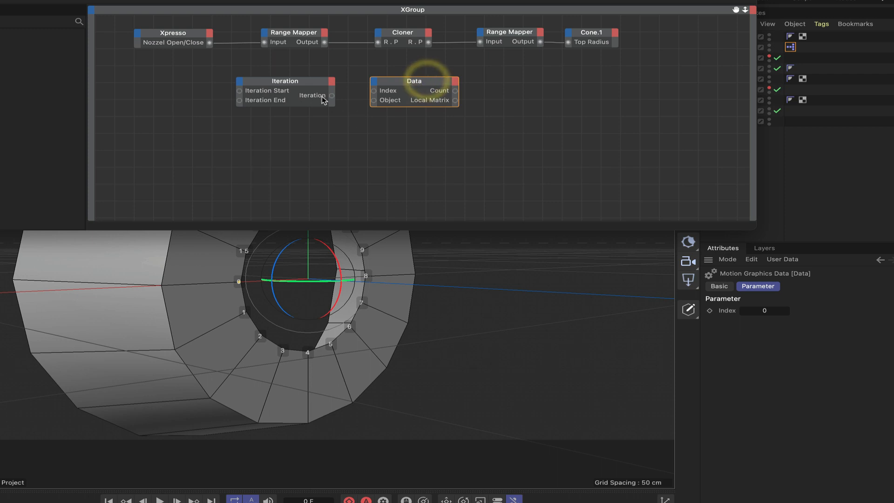
{"action": "left_click_drag", "start_coordinate": [333, 97], "coordinate": [434, 89]}
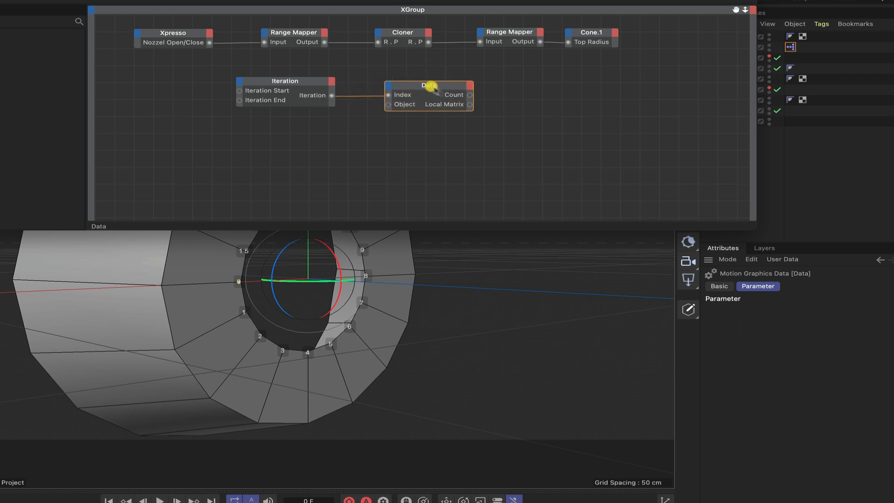
Step: Add a Position output port to the Data node and resize the node to fit its ports
{"action": "left_click", "coordinate": [470, 88]}
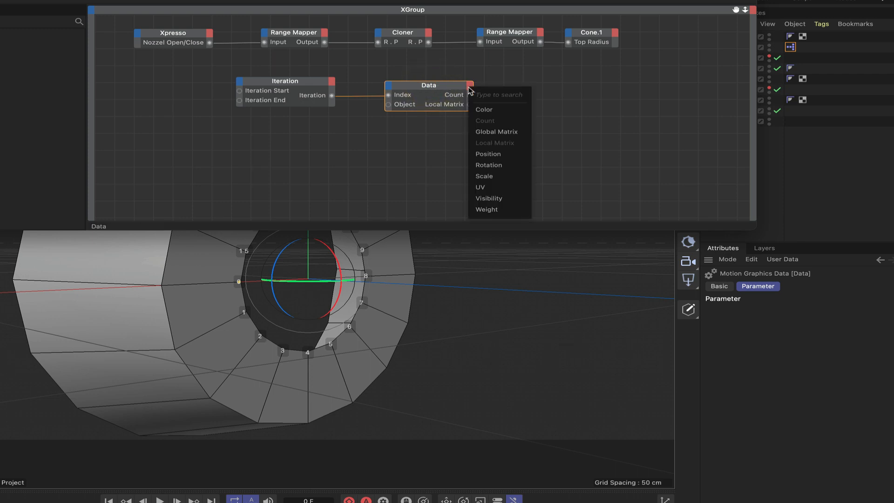
{"action": "left_click", "coordinate": [480, 155]}
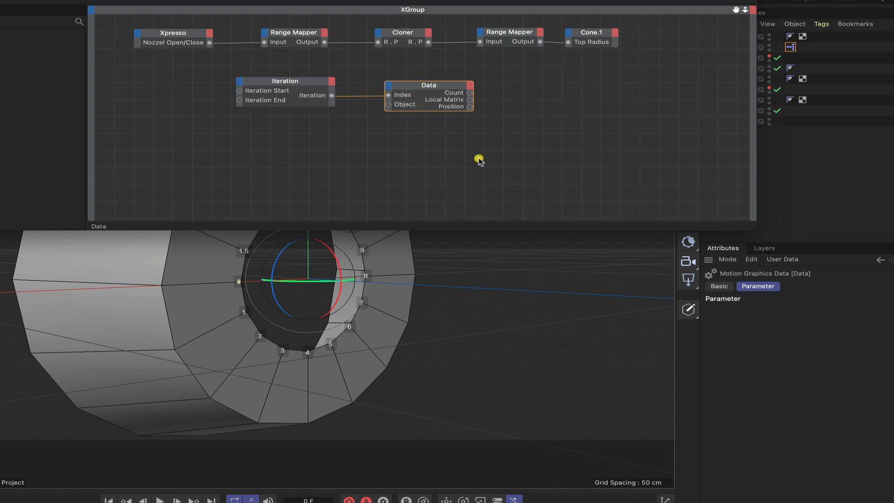
{"action": "double_click", "coordinate": [458, 84]}
{"action": "left_click_drag", "start_coordinate": [458, 84], "coordinate": [460, 81]}
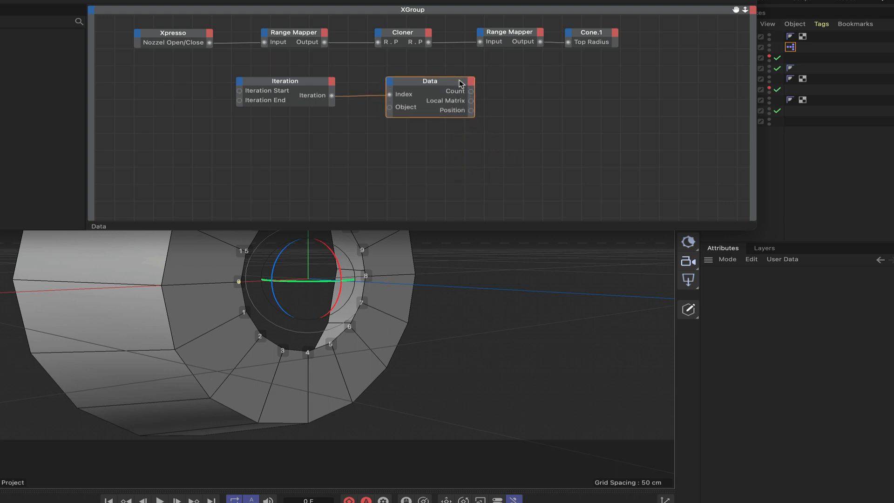
{"action": "left_click", "coordinate": [459, 81]}
Step: Add the Targets cloner to the graph with an Object output and connect it to the Data node's Object input
{"action": "left_click_drag", "start_coordinate": [729, 2], "coordinate": [644, 1]}
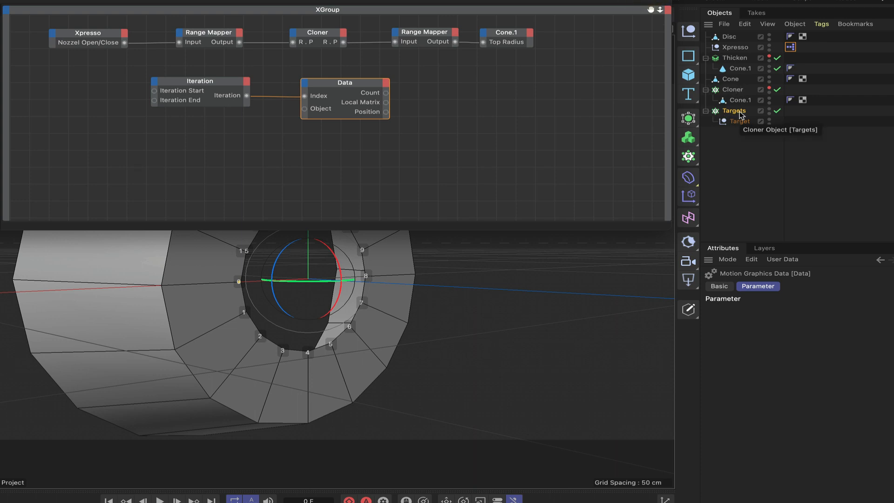
{"action": "left_click_drag", "start_coordinate": [742, 114], "coordinate": [231, 147]}
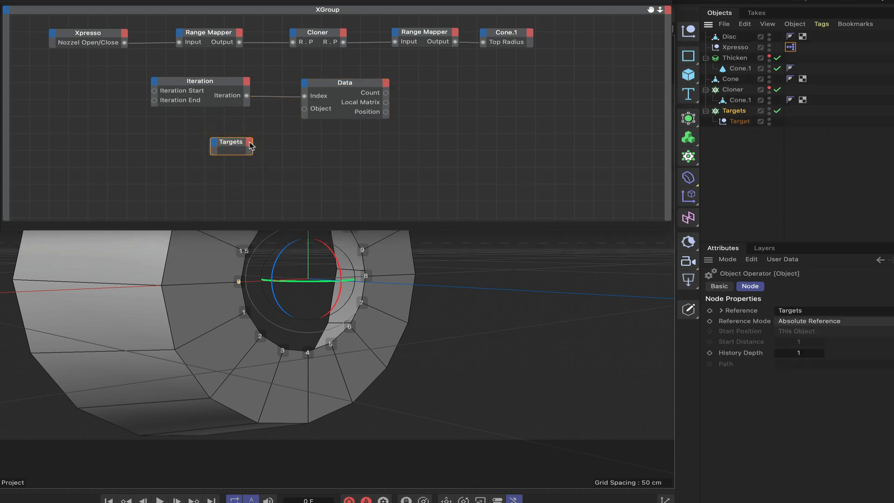
{"action": "left_click", "coordinate": [250, 146]}
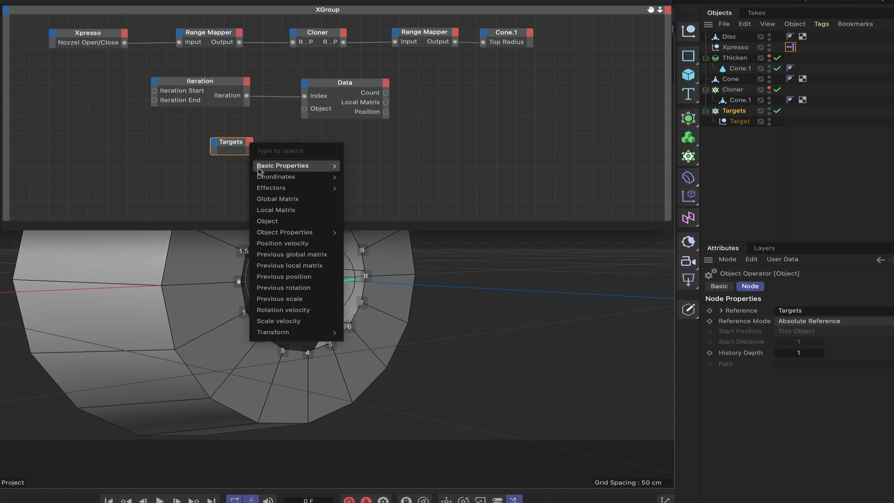
{"action": "left_click", "coordinate": [266, 220]}
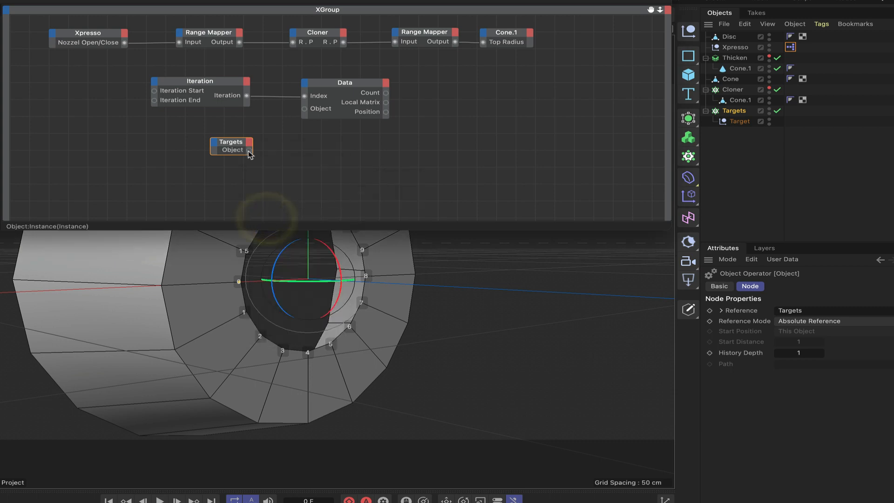
{"action": "left_click_drag", "start_coordinate": [249, 150], "coordinate": [304, 109]}
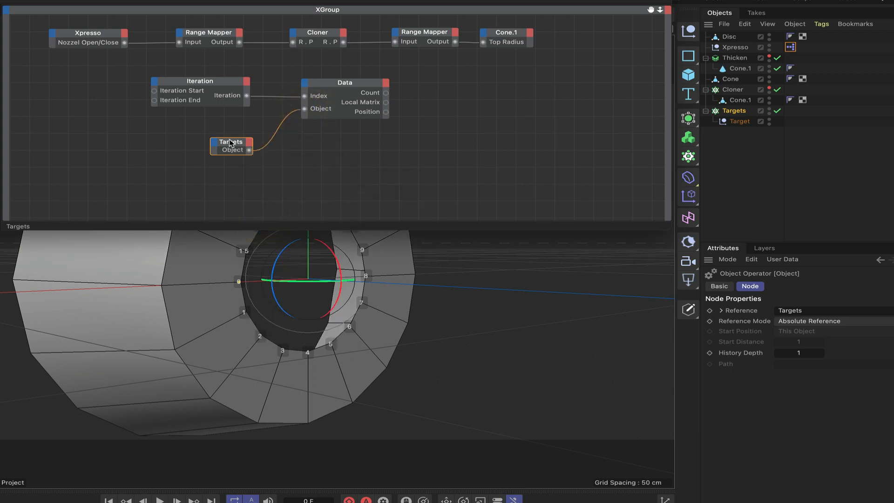
{"action": "left_click_drag", "start_coordinate": [229, 147], "coordinate": [231, 133]}
{"action": "left_click", "coordinate": [230, 174]}
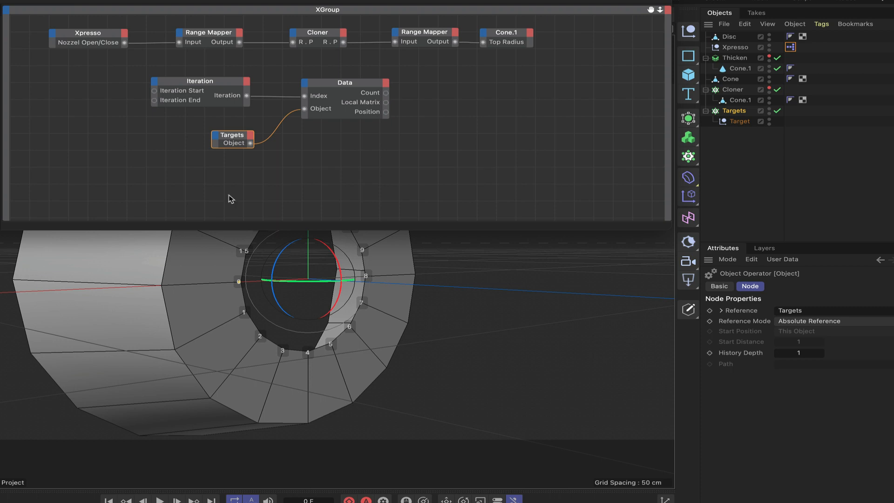
Step: Add a Position . Z input port to the Targets node and widen the node to make room for more ports
{"action": "left_click", "coordinate": [215, 138]}
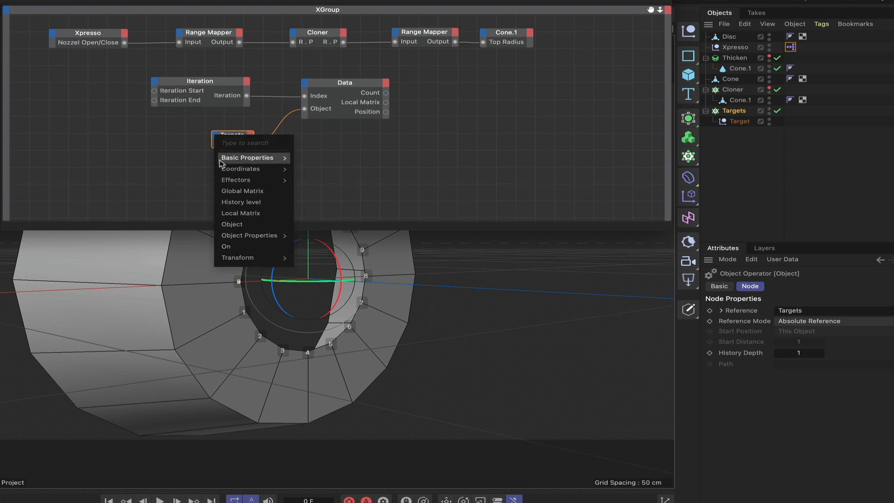
{"action": "mouse_move", "coordinate": [223, 169]}
{"action": "mouse_move", "coordinate": [308, 208]}
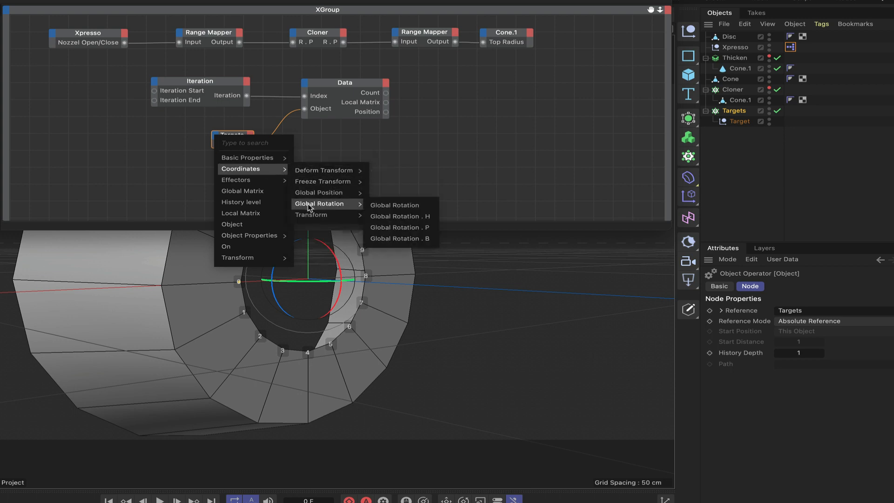
{"action": "mouse_move", "coordinate": [387, 218]}
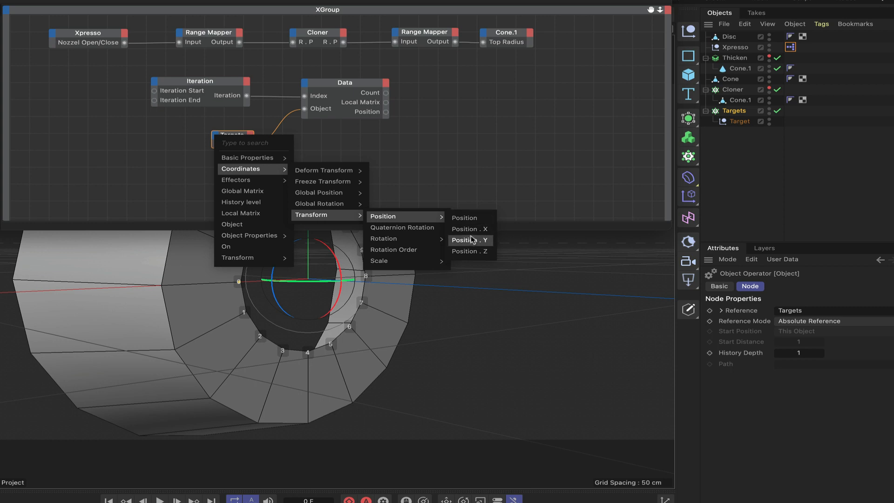
{"action": "left_click", "coordinate": [468, 251]}
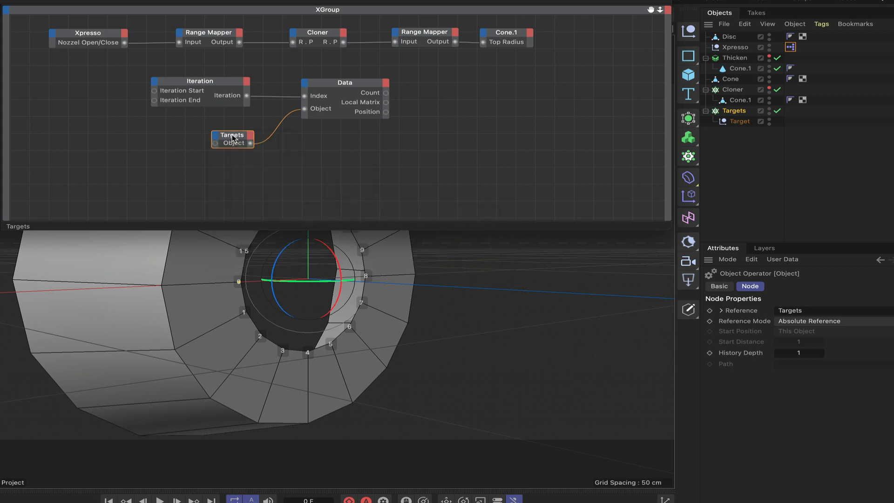
{"action": "left_click_drag", "start_coordinate": [233, 137], "coordinate": [187, 138]}
{"action": "left_click", "coordinate": [184, 136]}
{"action": "left_click", "coordinate": [170, 135]}
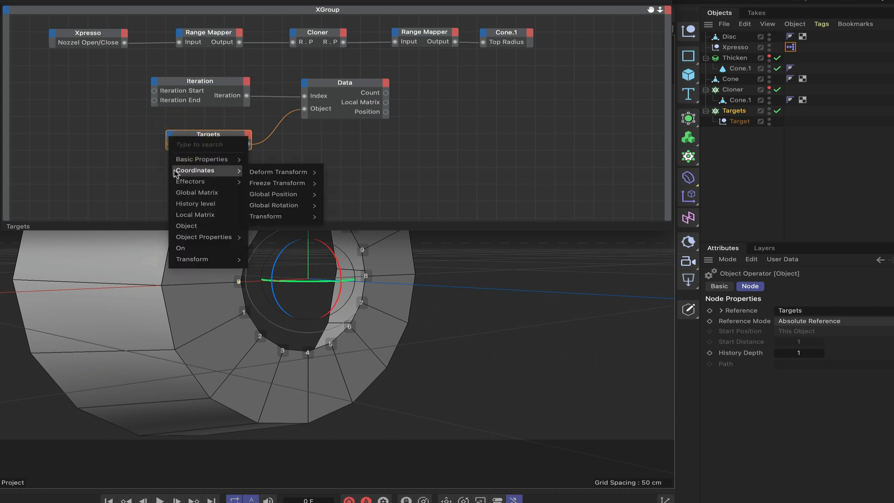
{"action": "mouse_move", "coordinate": [186, 237]}
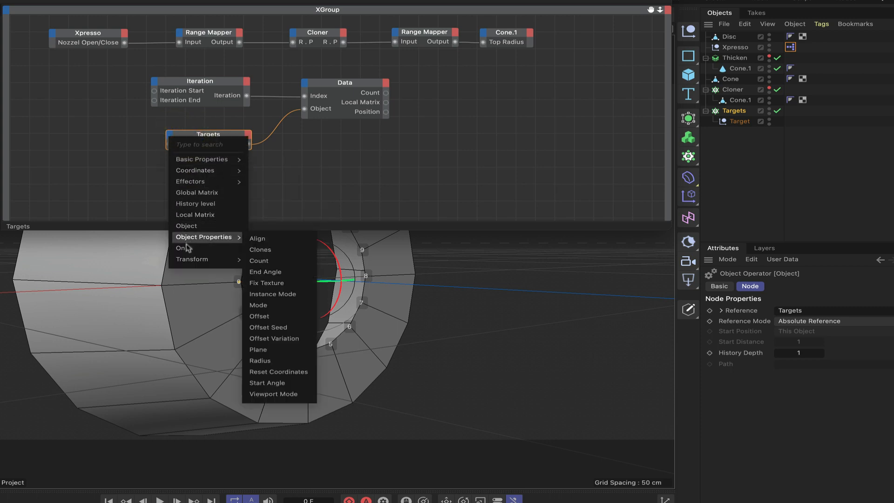
{"action": "mouse_move", "coordinate": [189, 259]}
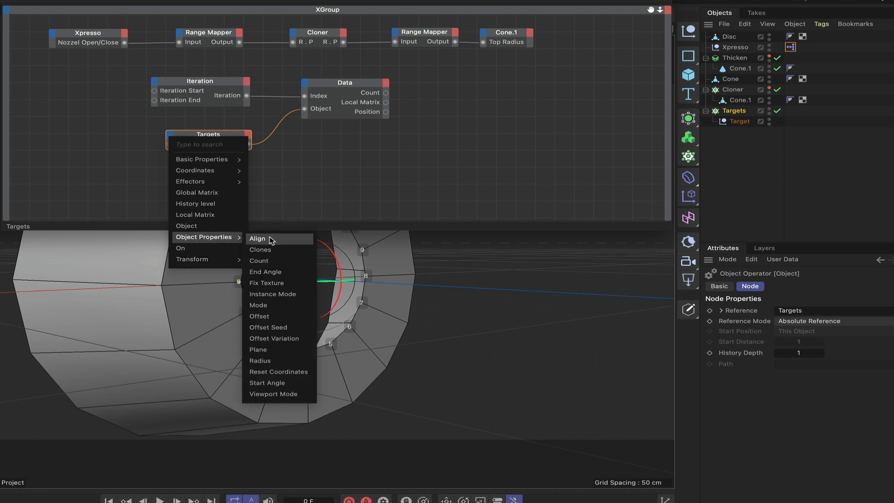
{"action": "left_click", "coordinate": [264, 361]}
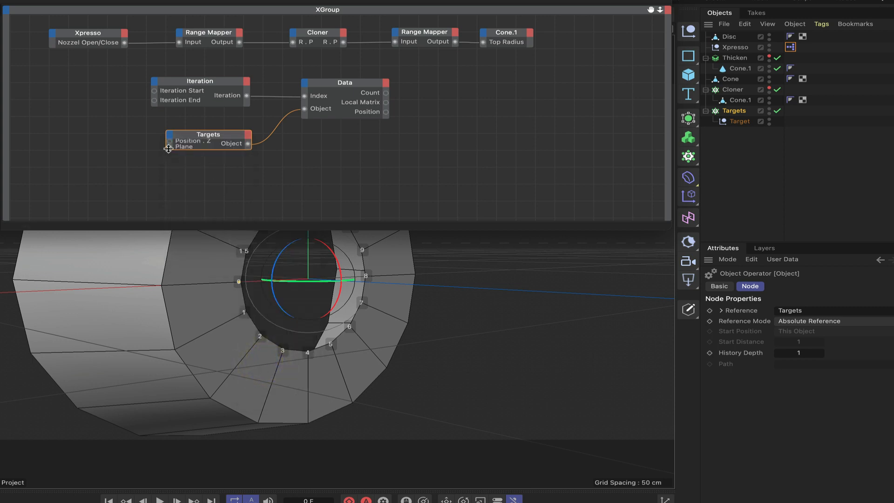
{"action": "right_click", "coordinate": [171, 149]}
{"action": "left_click", "coordinate": [180, 188]}
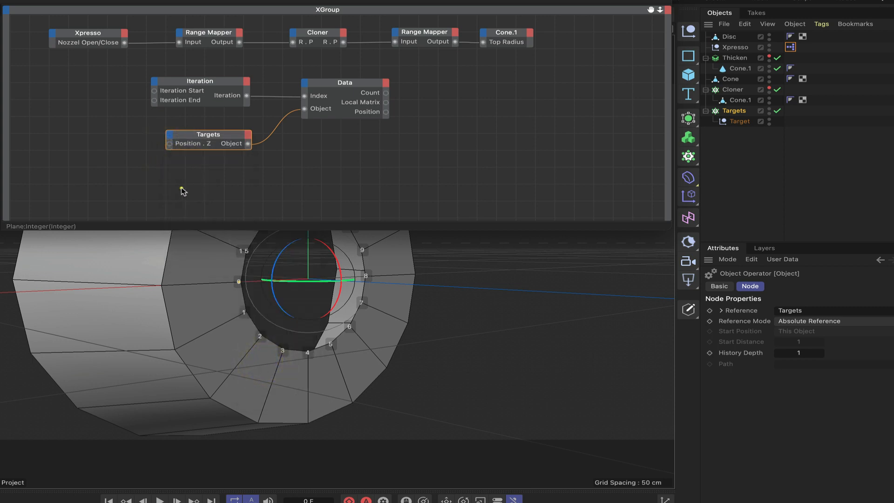
Step: Add a Radius input port to the Targets node and resize the node to fit both inputs
{"action": "left_click", "coordinate": [170, 134]}
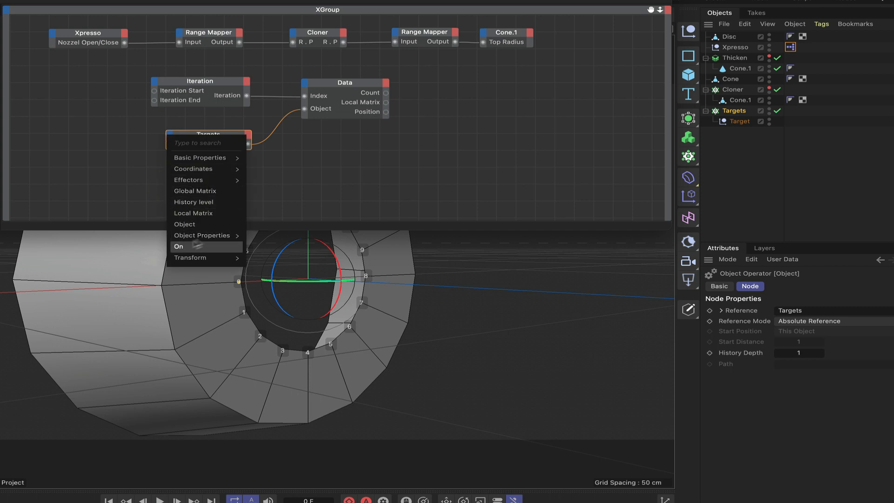
{"action": "mouse_move", "coordinate": [202, 236]}
{"action": "left_click", "coordinate": [259, 359]}
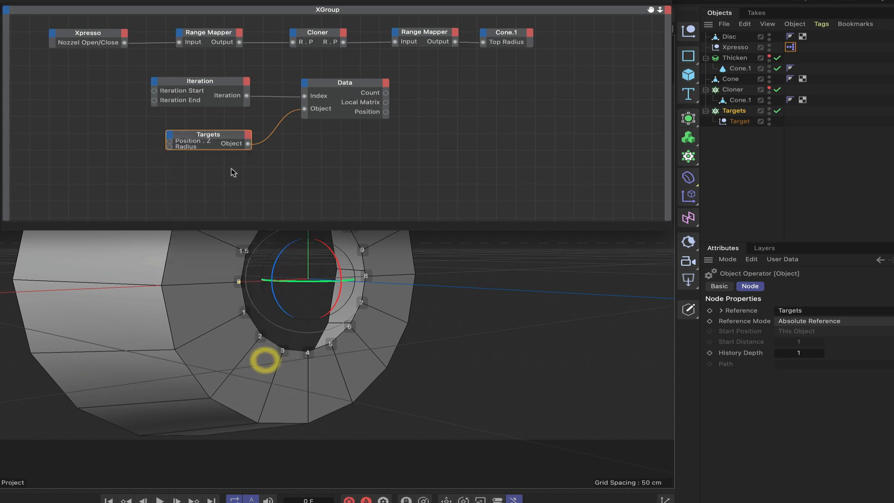
{"action": "double_click", "coordinate": [208, 138]}
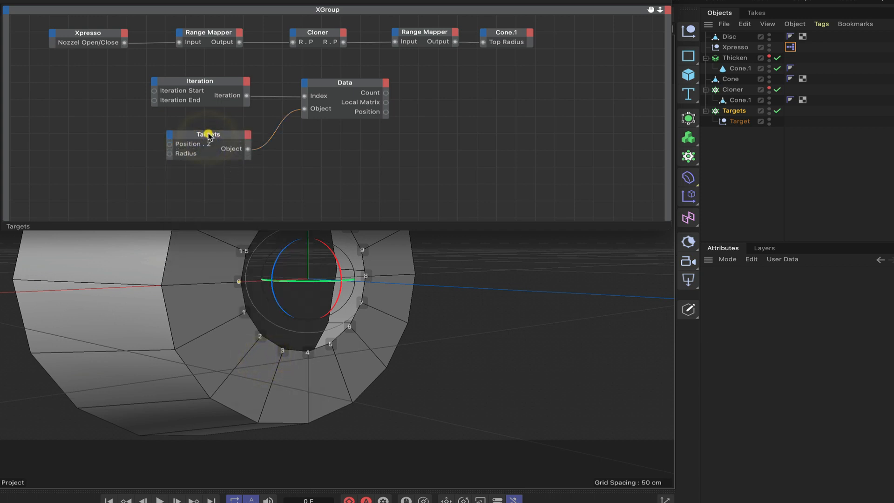
{"action": "left_click_drag", "start_coordinate": [208, 134], "coordinate": [205, 137]}
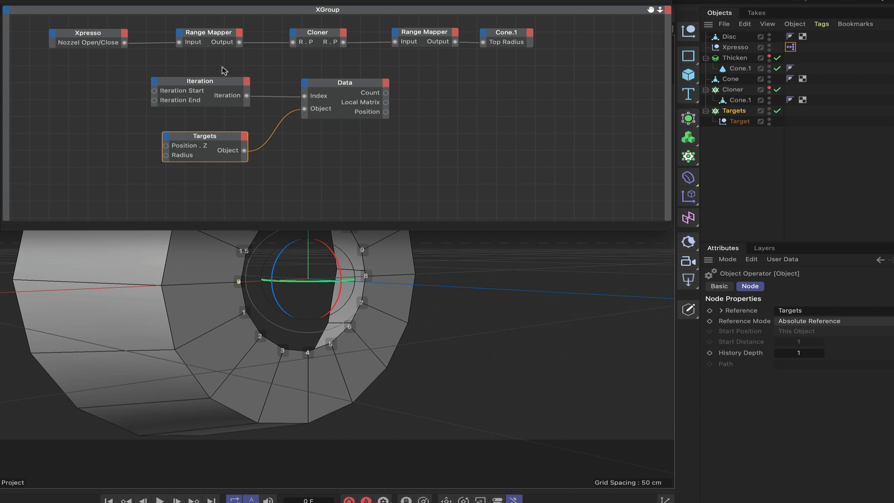
Step: Shift the Iteration, Targets and Data nodes together to free space before them, and add a Range Mapper node there
{"action": "left_click_drag", "start_coordinate": [221, 70], "coordinate": [340, 139]}
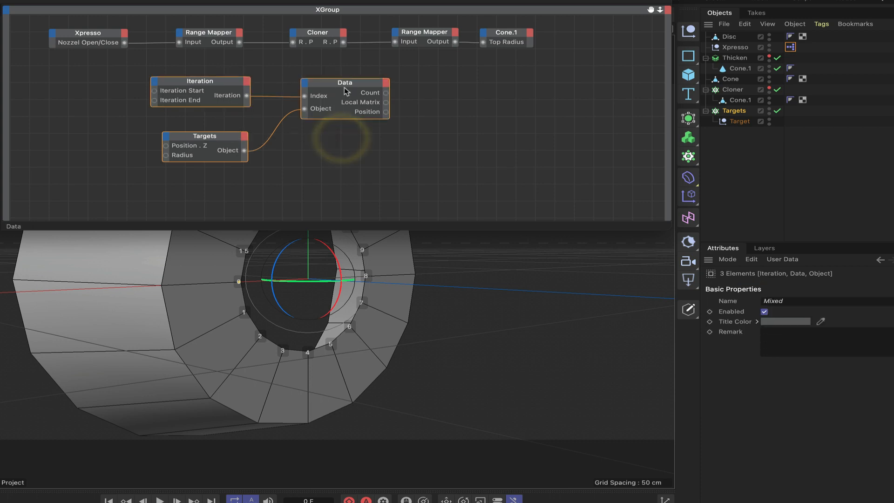
{"action": "left_click_drag", "start_coordinate": [346, 89], "coordinate": [444, 92]}
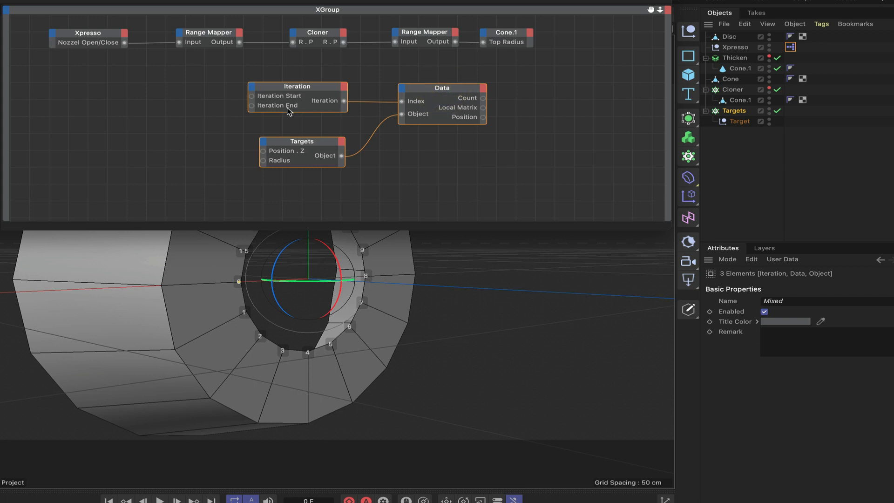
{"action": "right_click", "coordinate": [167, 117]}
{"action": "mouse_move", "coordinate": [180, 142]}
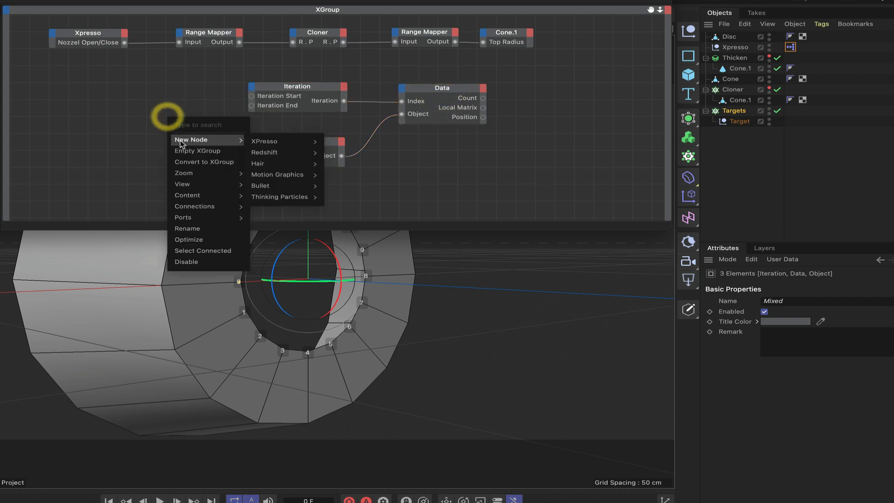
{"action": "mouse_move", "coordinate": [289, 141]}
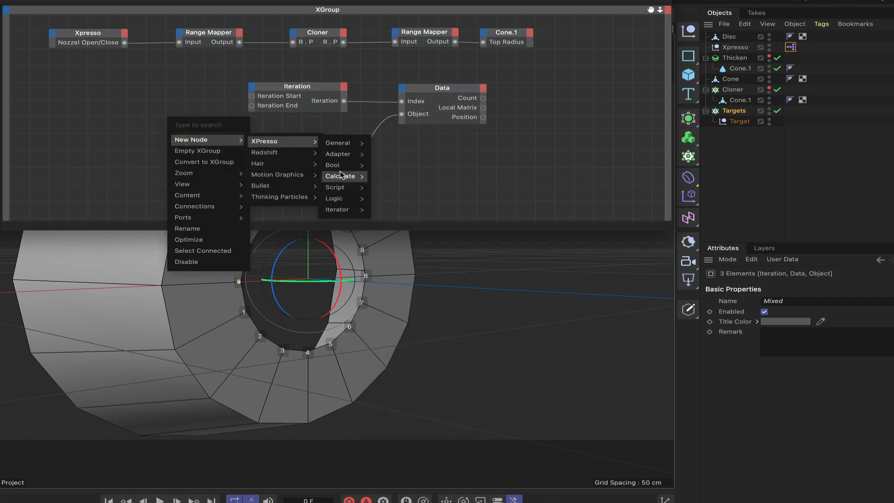
{"action": "mouse_move", "coordinate": [342, 177]}
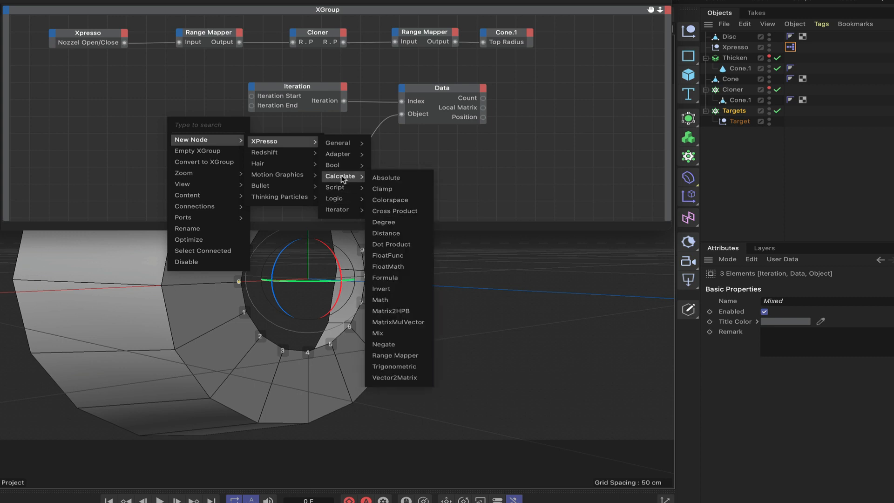
{"action": "left_click", "coordinate": [397, 355]}
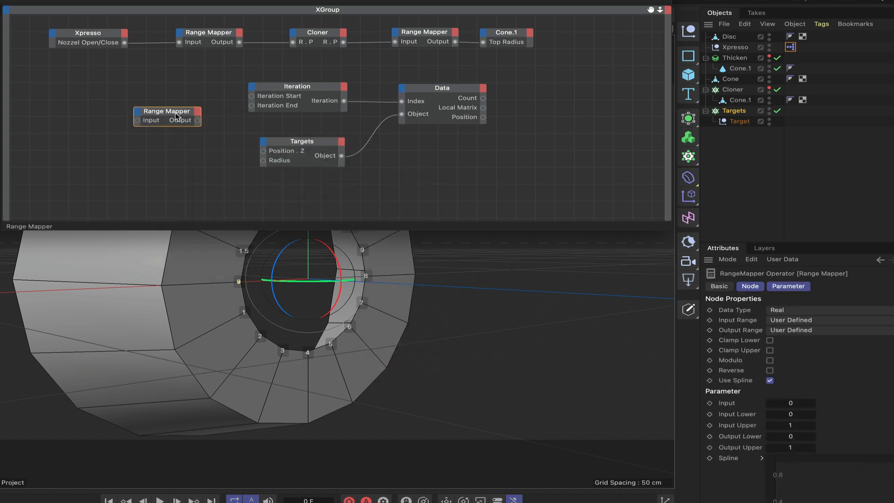
Step: Place the new Range Mapper before the Targets node and put a duplicate of it before the Iteration node
{"action": "left_click_drag", "start_coordinate": [176, 116], "coordinate": [198, 151]}
{"action": "left_click", "coordinate": [194, 148]}
{"action": "left_click", "coordinate": [211, 100]}
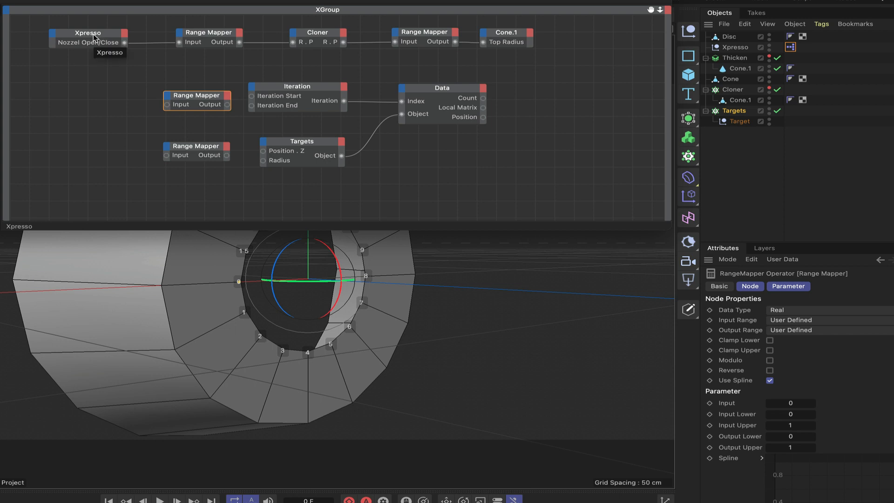
Step: Open the user data manager for the Xpresso null and add a new group below the Controls group
{"action": "left_click_drag", "start_coordinate": [326, 2], "coordinate": [306, 2]}
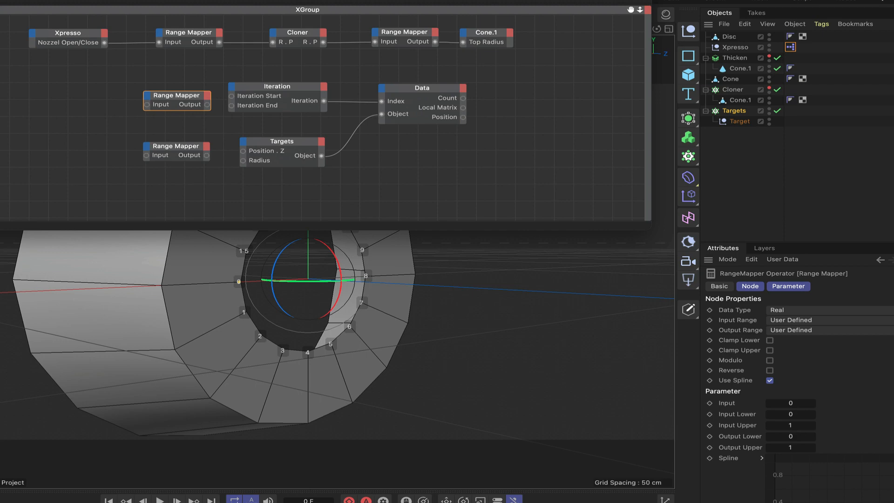
{"action": "left_click", "coordinate": [734, 110]}
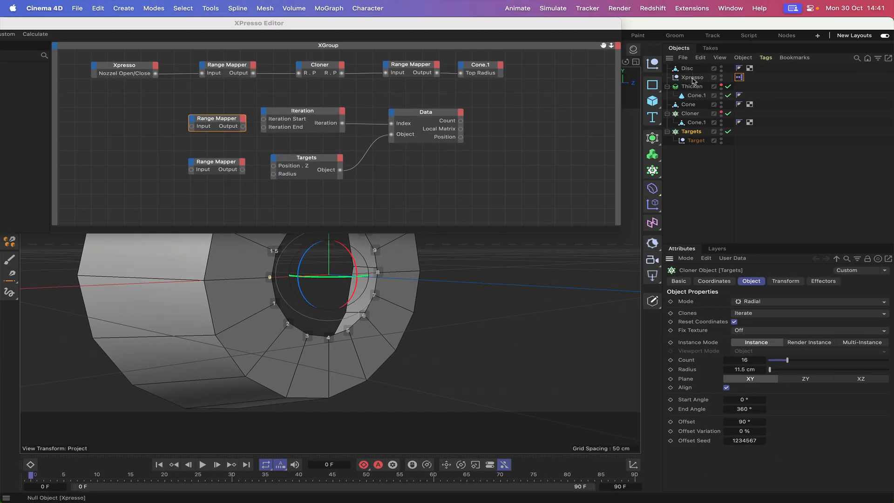
{"action": "left_click", "coordinate": [693, 77]}
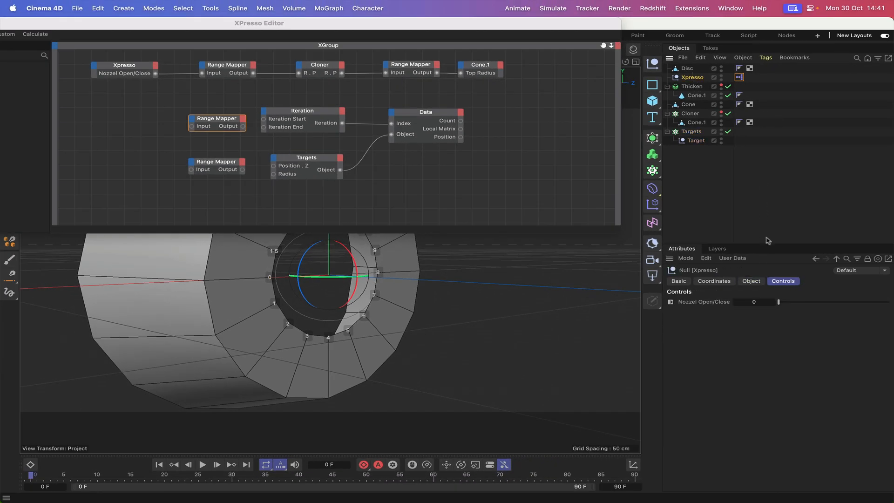
{"action": "left_click", "coordinate": [732, 258]}
{"action": "left_click", "coordinate": [740, 280]}
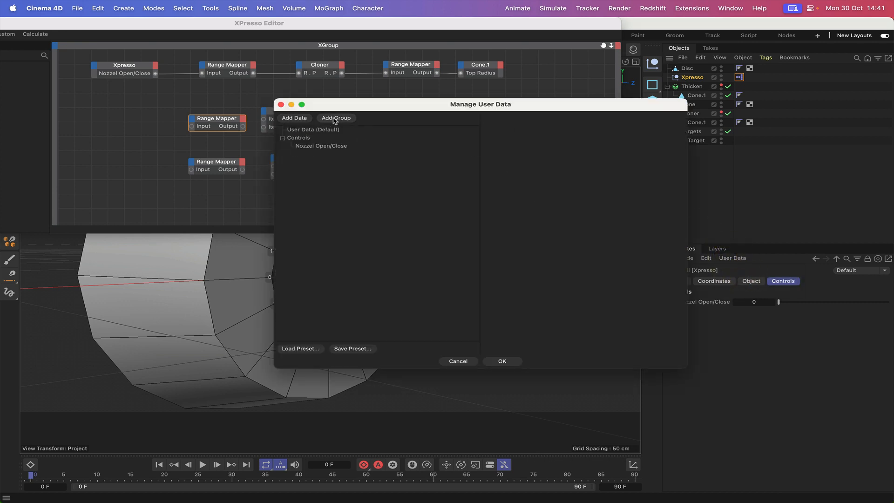
{"action": "left_click", "coordinate": [329, 119]}
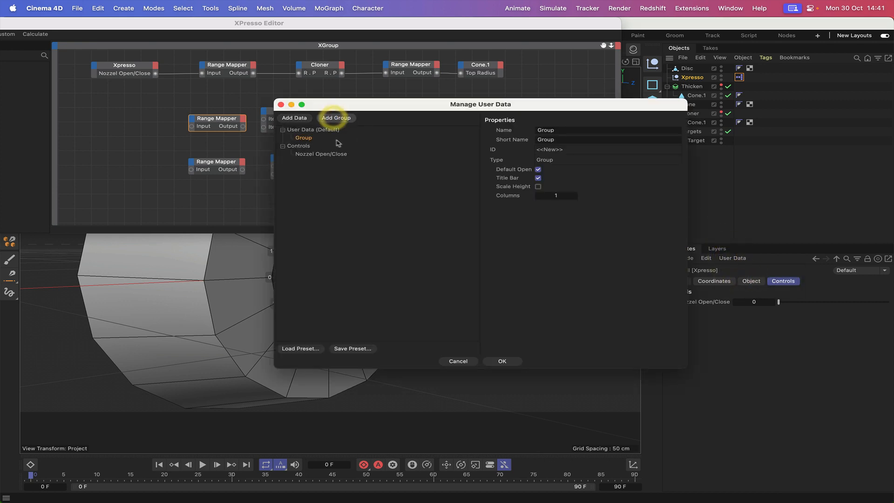
{"action": "left_click", "coordinate": [283, 146]}
{"action": "left_click_drag", "start_coordinate": [293, 147], "coordinate": [304, 135]}
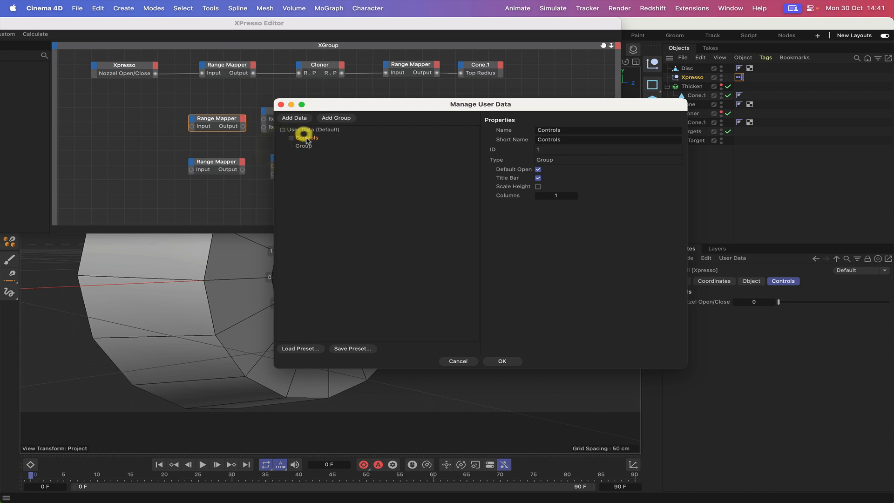
Step: Rename the new user data group as Afterburner
{"action": "left_click", "coordinate": [304, 146]}
{"action": "left_click", "coordinate": [559, 131]}
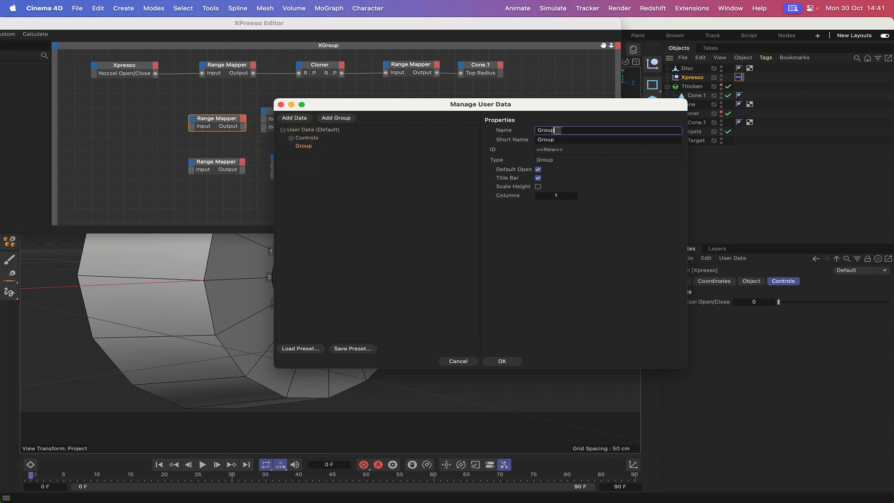
{"action": "left_click_drag", "start_coordinate": [559, 131], "coordinate": [523, 132]}
{"action": "type", "text": "Afterburner"}
{"action": "key", "text": "Return"}
Step: Add a data entry named Thrust inside the Afterburner group
{"action": "left_click", "coordinate": [294, 118]}
{"action": "left_click", "coordinate": [290, 146]}
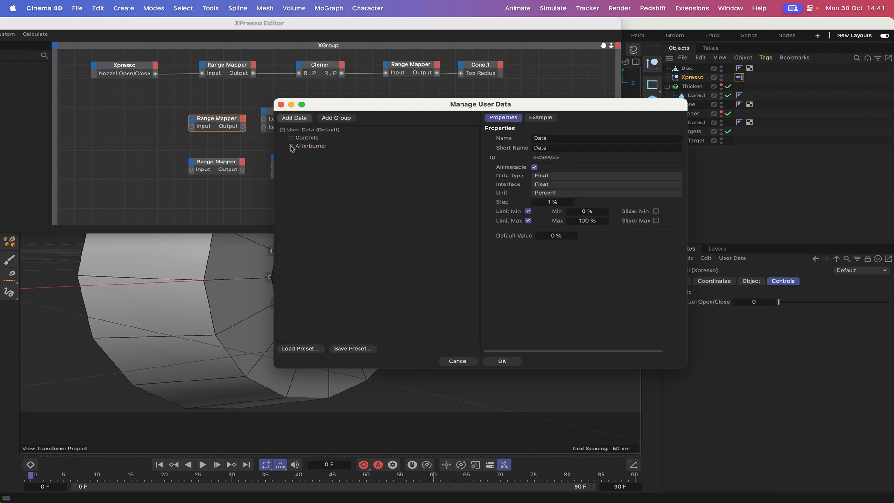
{"action": "left_click", "coordinate": [507, 138]}
{"action": "type", "text": "Thi"}
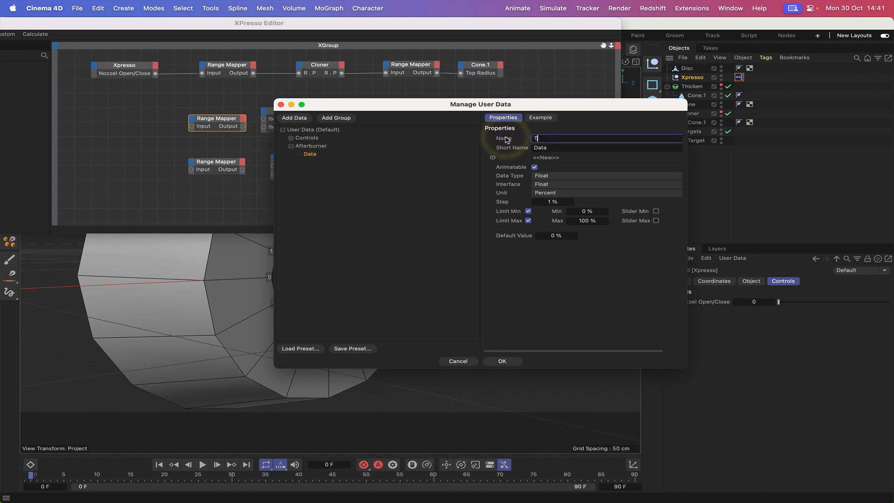
{"action": "key", "text": "Return"}
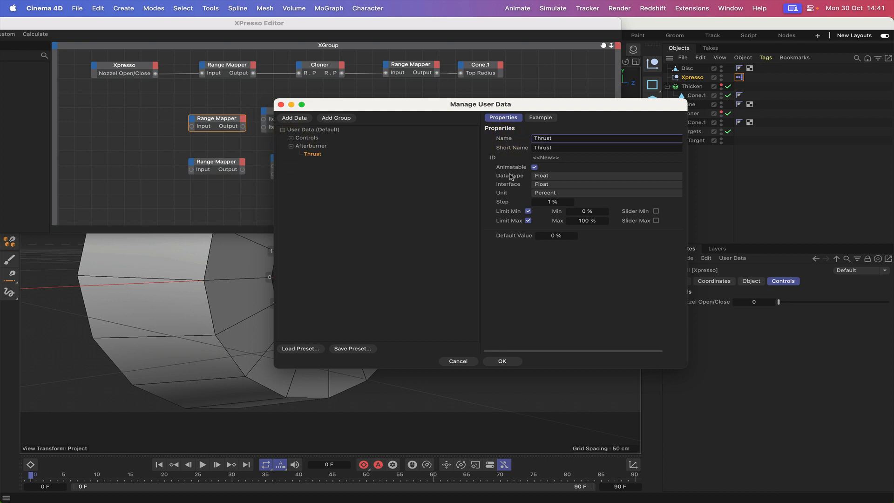
Step: Set the Thrust data entry's interface to Float Slider and its unit to Real
{"action": "left_click", "coordinate": [550, 185]}
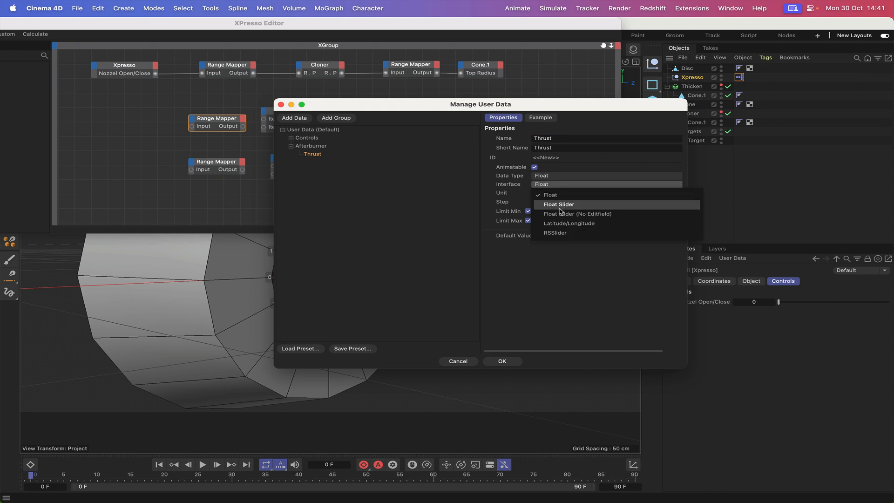
{"action": "left_click", "coordinate": [550, 201]}
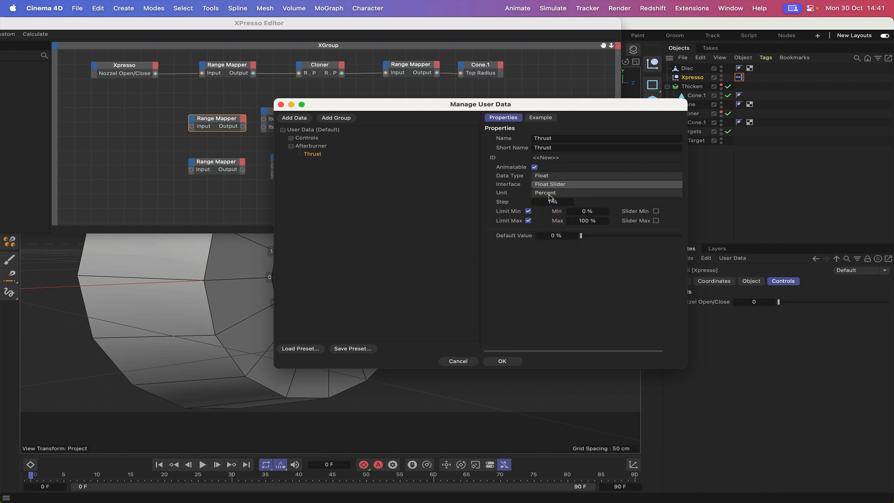
{"action": "left_click", "coordinate": [549, 194]}
{"action": "left_click", "coordinate": [553, 203]}
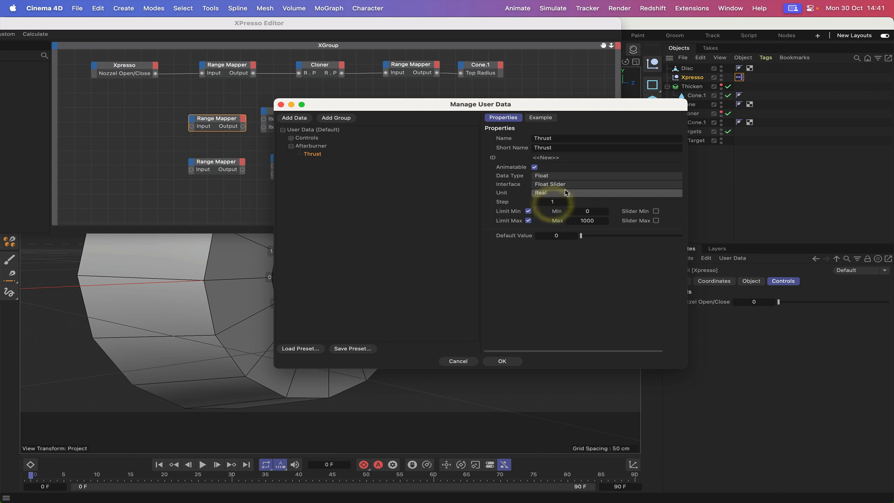
Step: Set Thrust's step to 0.1 and maximum to 4, enable Slider Min and Slider Max, and apply the user data changes
{"action": "double_click", "coordinate": [553, 202]}
{"action": "key", "text": "BackSpace"}
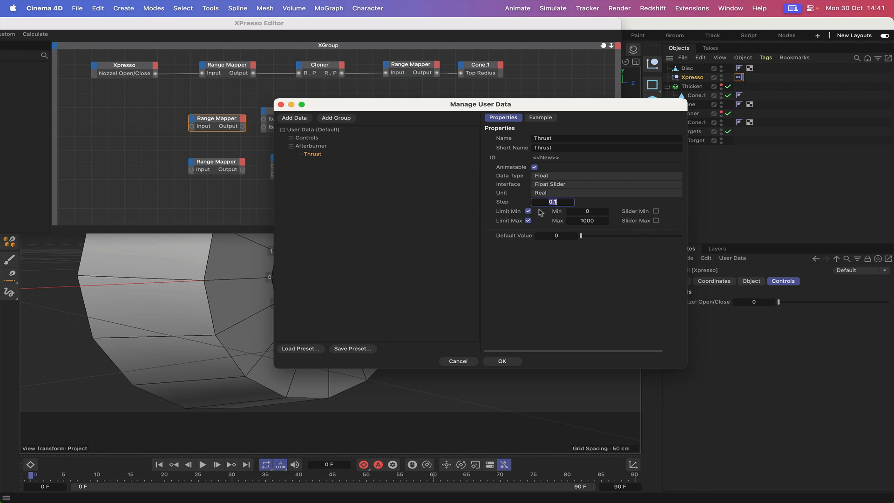
{"action": "left_click", "coordinate": [587, 221]}
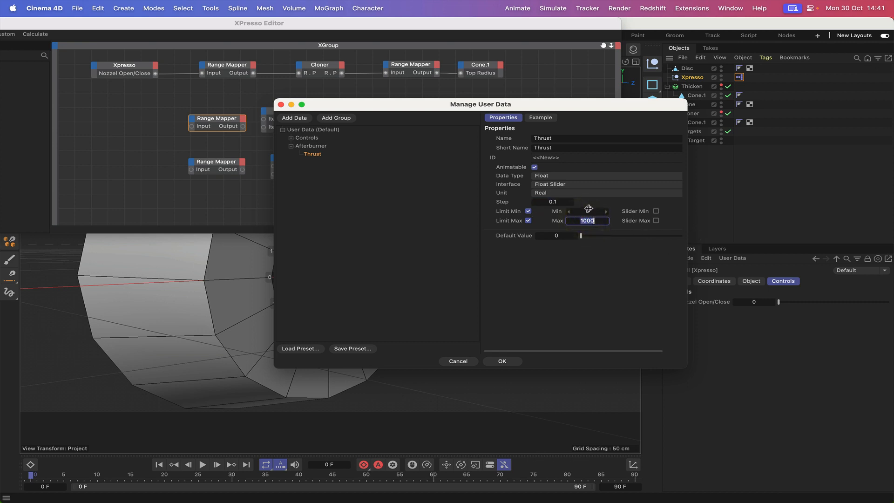
{"action": "type", "text": "4"}
{"action": "left_click", "coordinate": [657, 211]}
{"action": "left_click", "coordinate": [657, 221]}
{"action": "left_click", "coordinate": [502, 361]}
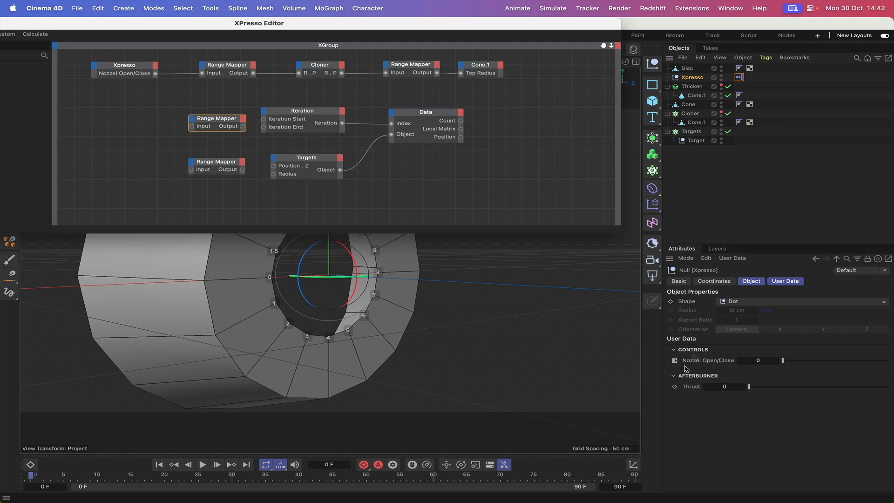
Step: Reopen the Xpresso null's user data manager and move the Controls and Afterburner groups out of User Data (Default) to the top level
{"action": "left_click", "coordinate": [738, 259]}
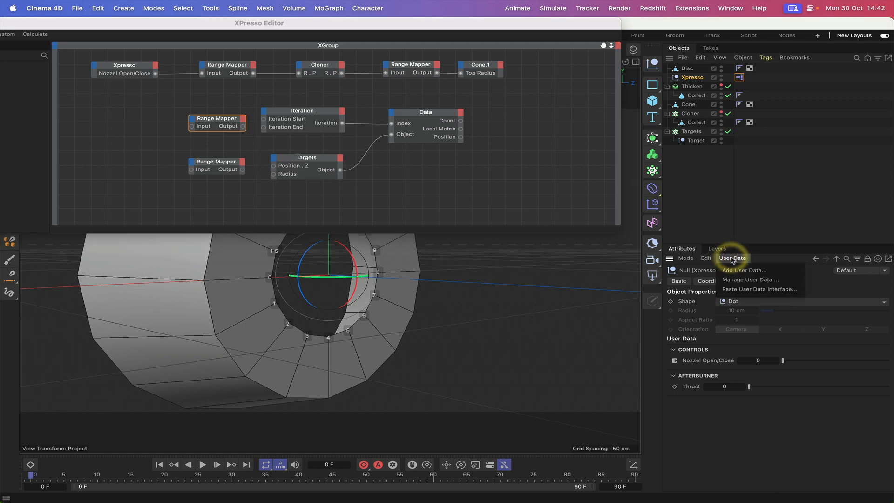
{"action": "left_click", "coordinate": [750, 279]}
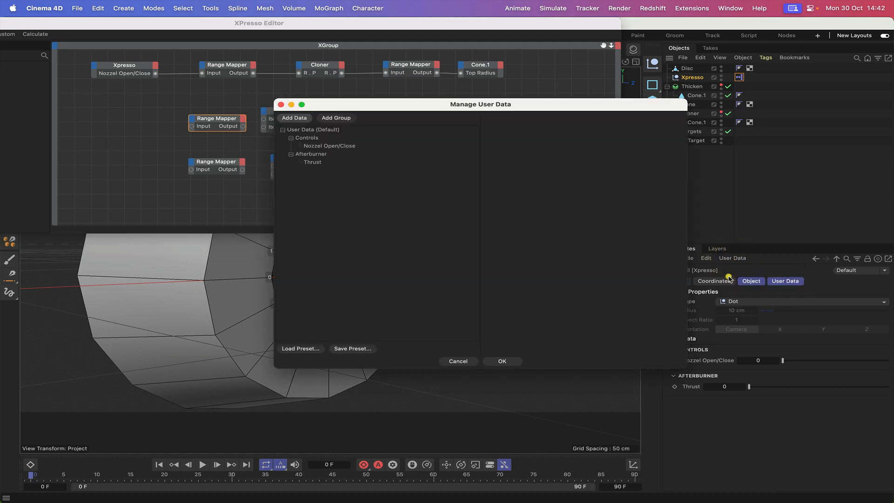
{"action": "left_click", "coordinate": [291, 138]}
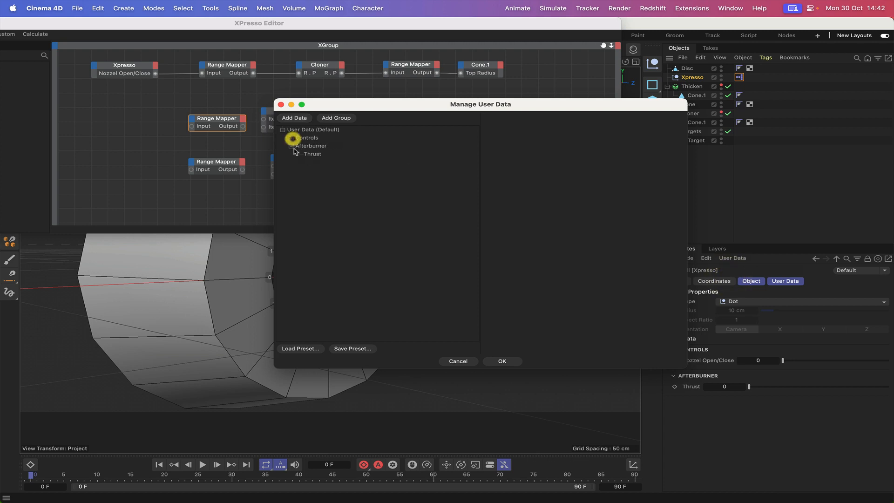
{"action": "left_click", "coordinate": [291, 146]}
{"action": "mouse_move", "coordinate": [298, 145]}
{"action": "left_mouse_down"}
{"action": "mouse_move", "coordinate": [279, 171]}
{"action": "mouse_move", "coordinate": [295, 134]}
{"action": "left_mouse_up"}
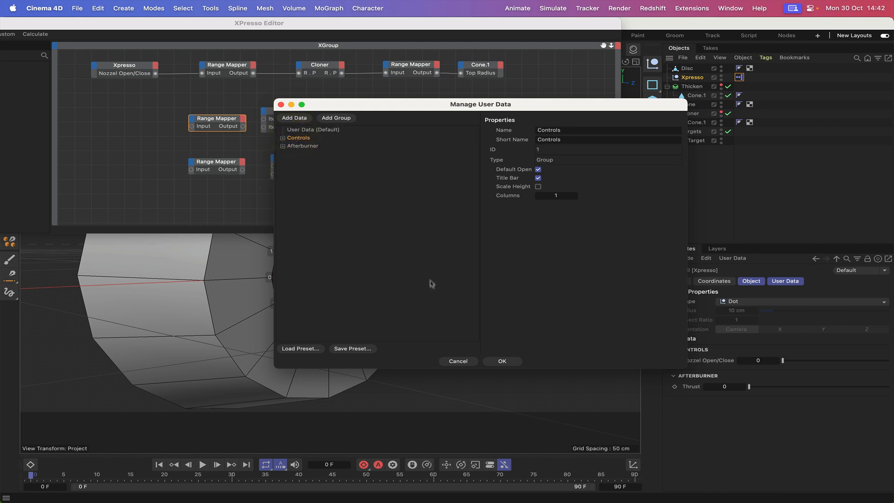
{"action": "left_click", "coordinate": [502, 361]}
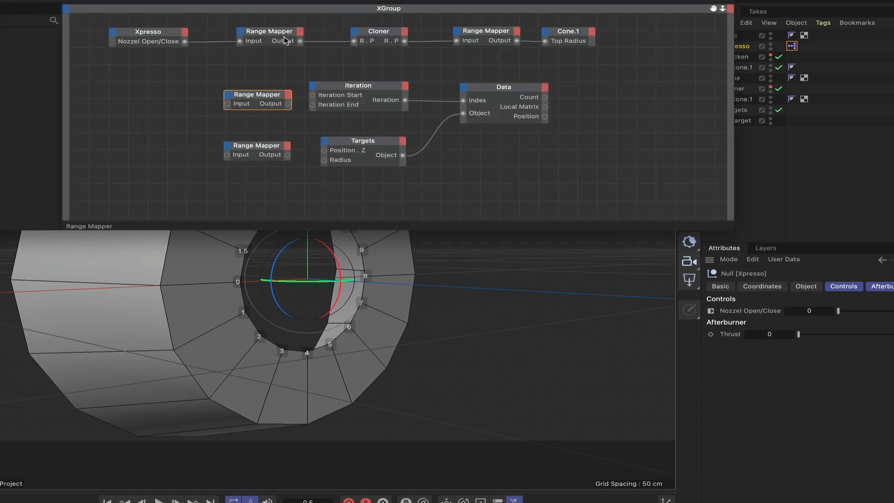
{"action": "left_click", "coordinate": [184, 31]}
{"action": "mouse_move", "coordinate": [198, 77]}
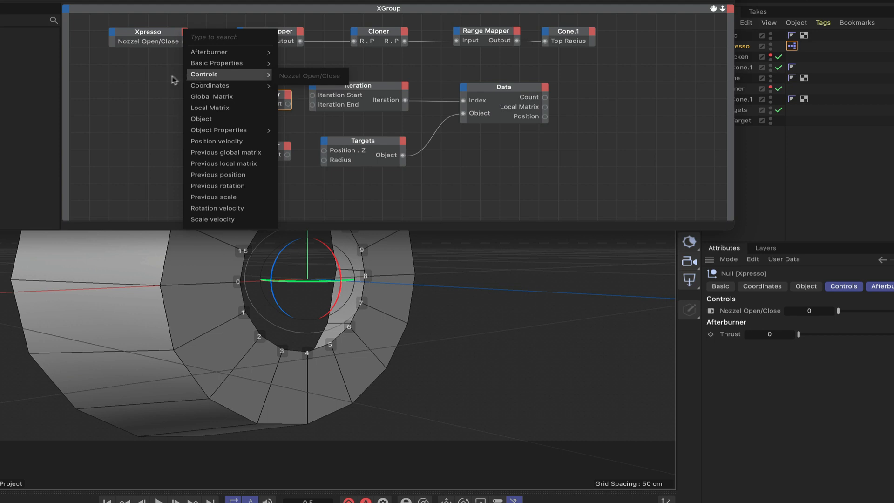
{"action": "left_click", "coordinate": [189, 75]}
{"action": "left_click", "coordinate": [149, 33]}
{"action": "left_click", "coordinate": [184, 32]}
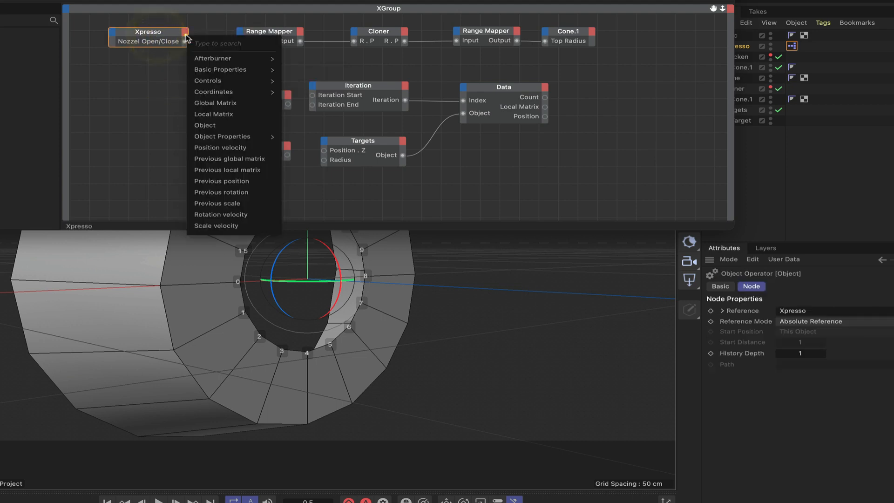
{"action": "mouse_move", "coordinate": [199, 82]}
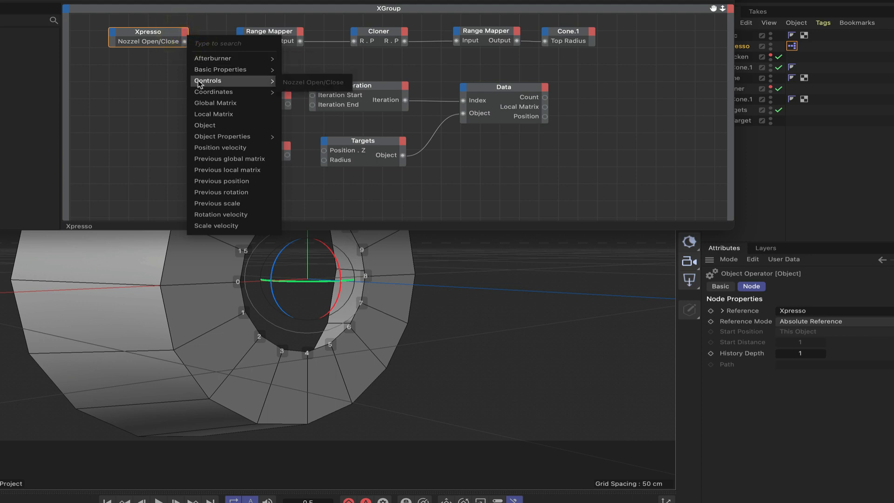
{"action": "left_click", "coordinate": [141, 89]}
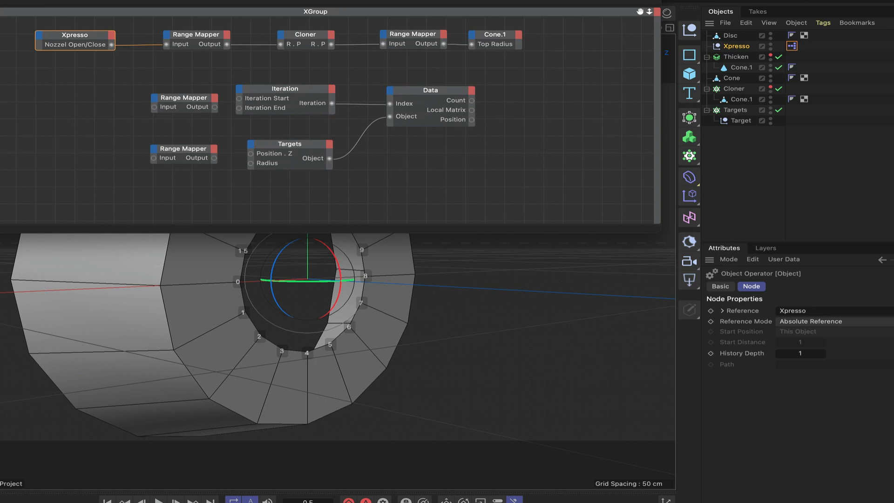
Step: Nest the Afterburner group inside the Controls group in the Xpresso null's user data
{"action": "left_click", "coordinate": [742, 47]}
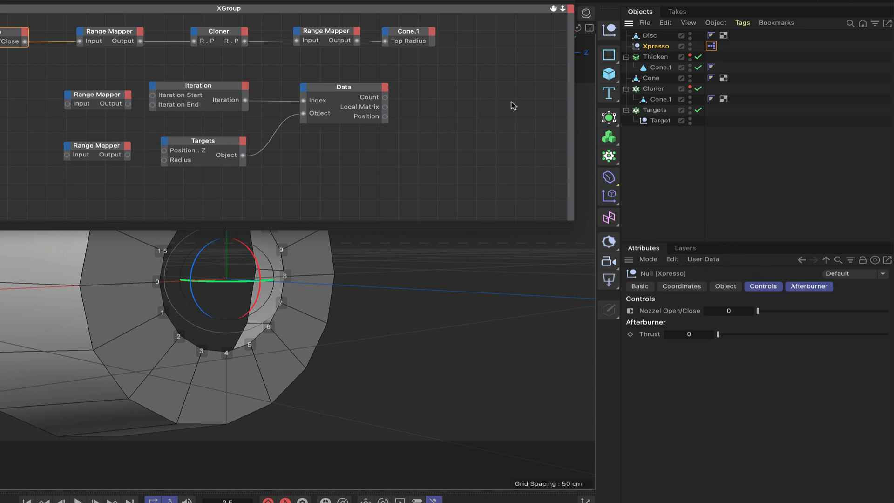
{"action": "left_click", "coordinate": [709, 262]}
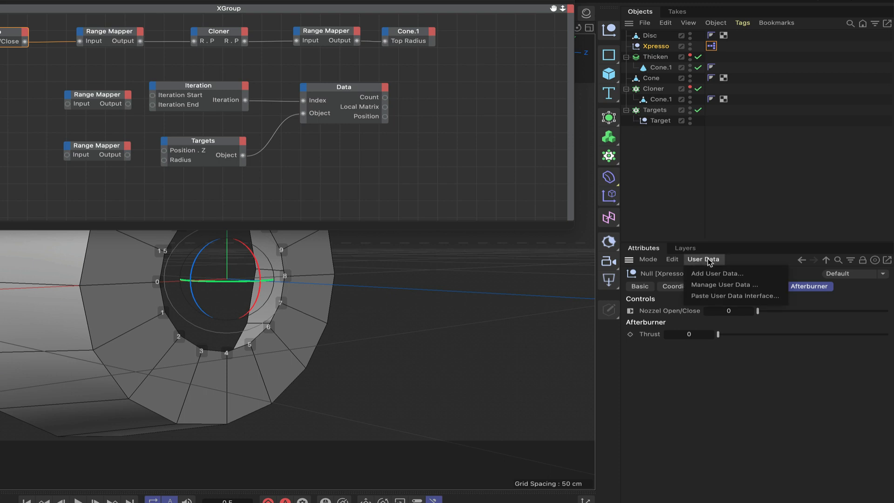
{"action": "left_click", "coordinate": [703, 285]}
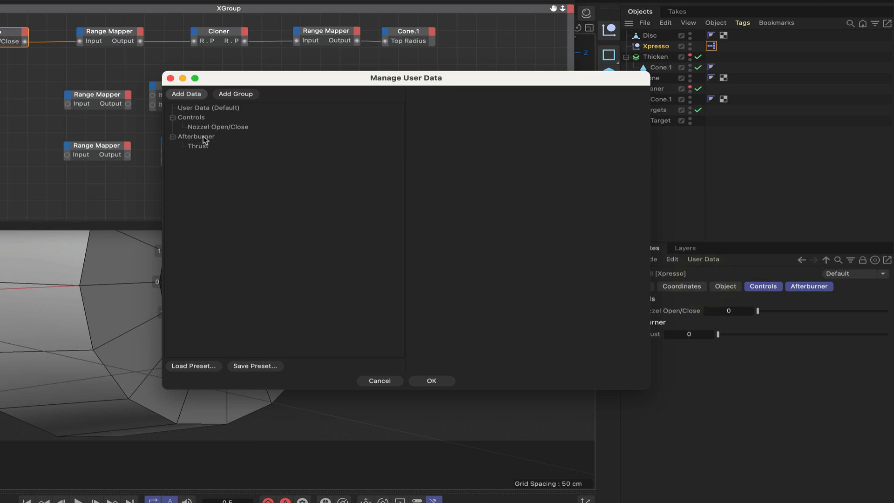
{"action": "left_click_drag", "start_coordinate": [194, 138], "coordinate": [199, 128]}
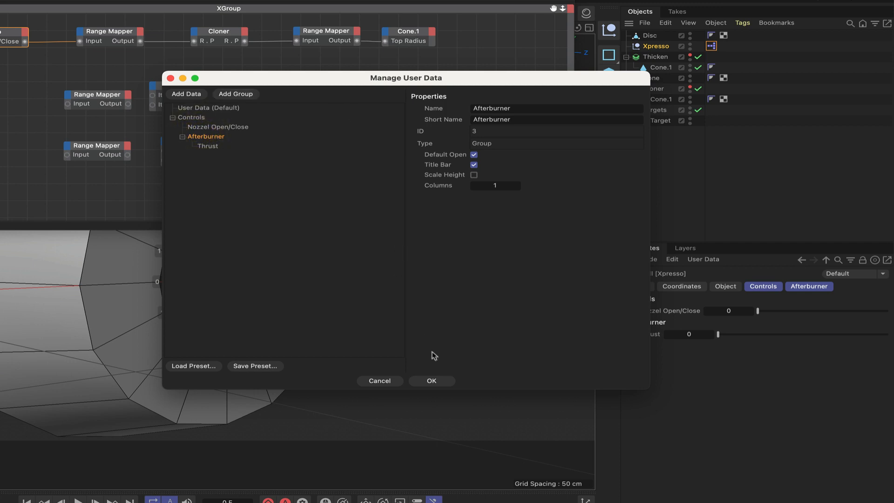
{"action": "left_click", "coordinate": [432, 381]}
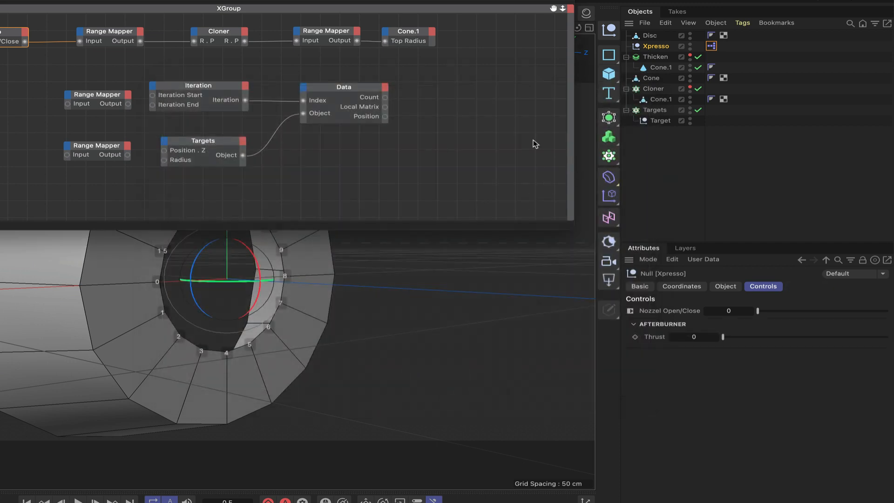
Step: Add a Thrust output port to the Xpresso node
{"action": "left_click", "coordinate": [25, 31]}
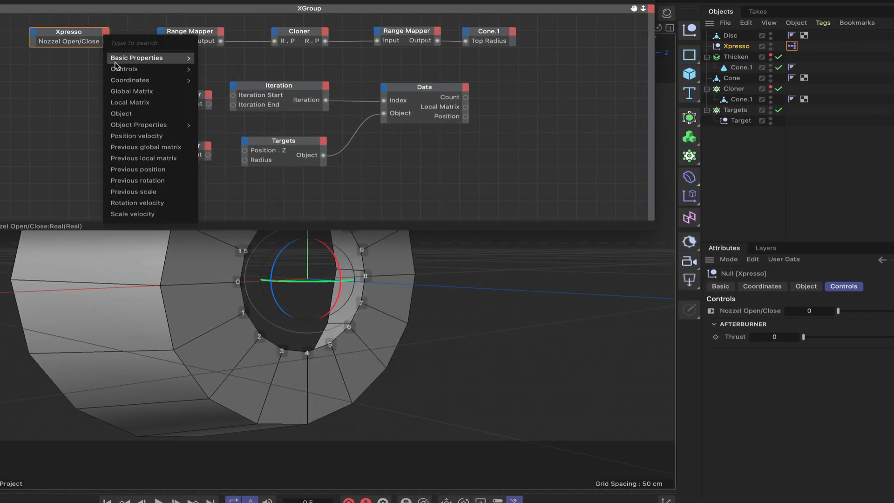
{"action": "mouse_move", "coordinate": [122, 68]}
{"action": "mouse_move", "coordinate": [223, 69]}
{"action": "left_click", "coordinate": [285, 74]}
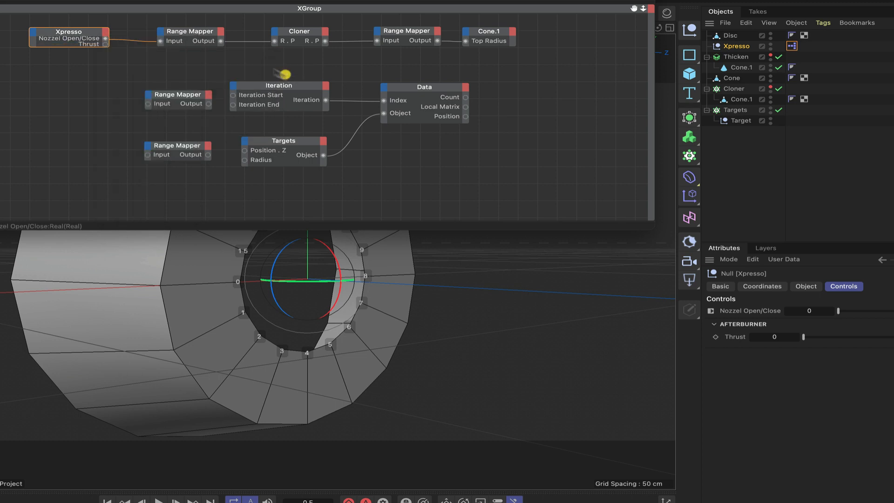
Step: Expand the Xpresso node to fit its ports and connect Thrust to the inputs of both unconnected Range Mappers
{"action": "left_click", "coordinate": [72, 34]}
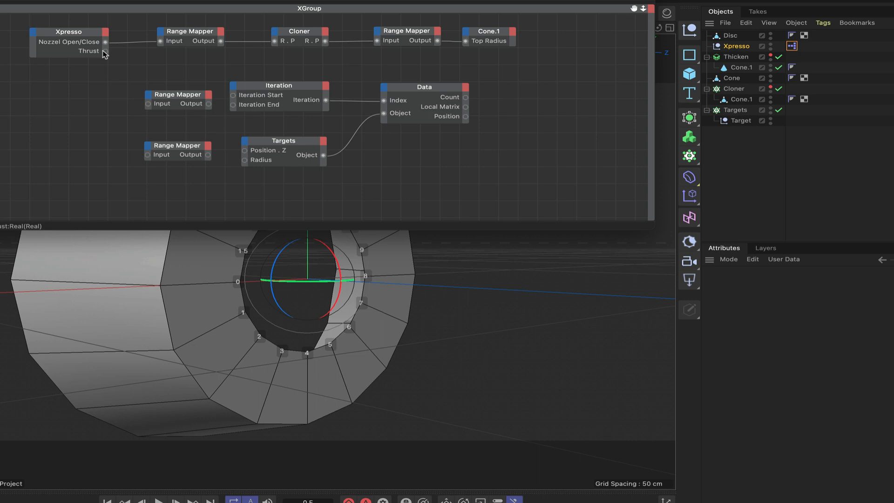
{"action": "left_click_drag", "start_coordinate": [105, 52], "coordinate": [148, 104]}
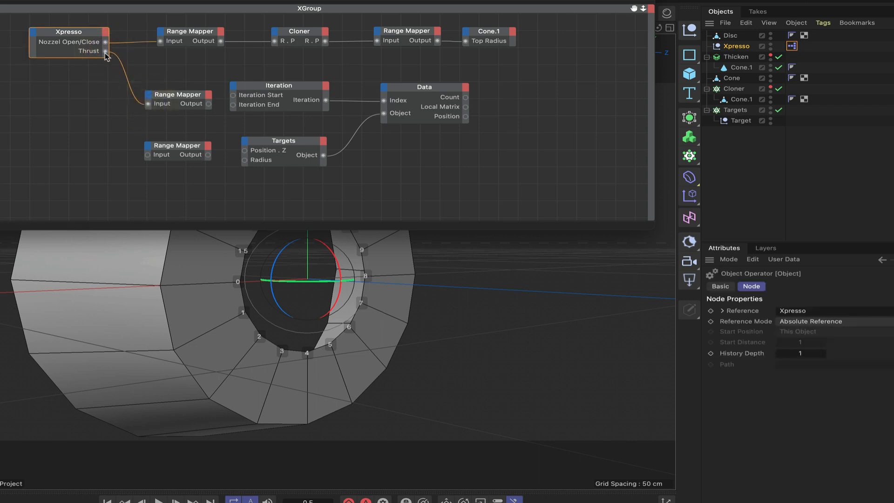
{"action": "left_click_drag", "start_coordinate": [105, 51], "coordinate": [148, 154]}
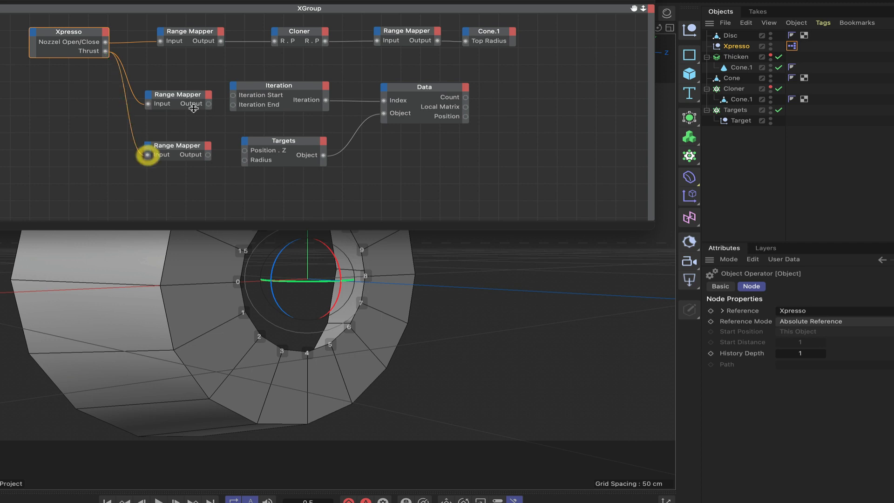
Step: Set the Range Mapper beside Iteration to Input Upper 4, Output Lower -5 and Output Upper -1, and connect its output to Targets' Position . Z
{"action": "left_click", "coordinate": [193, 95]}
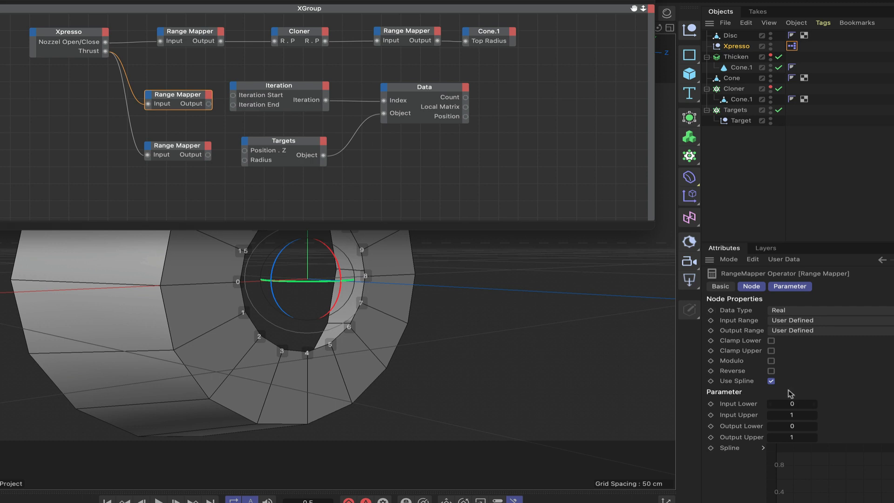
{"action": "left_click", "coordinate": [792, 415]}
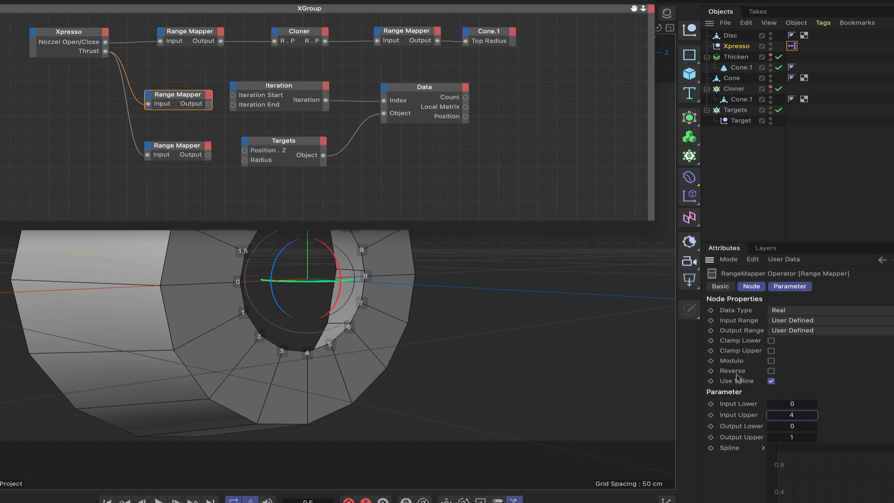
{"action": "left_click", "coordinate": [787, 415]}
{"action": "type", "text": "4"}
{"action": "left_click", "coordinate": [792, 426]}
{"action": "type", "text": "-5"}
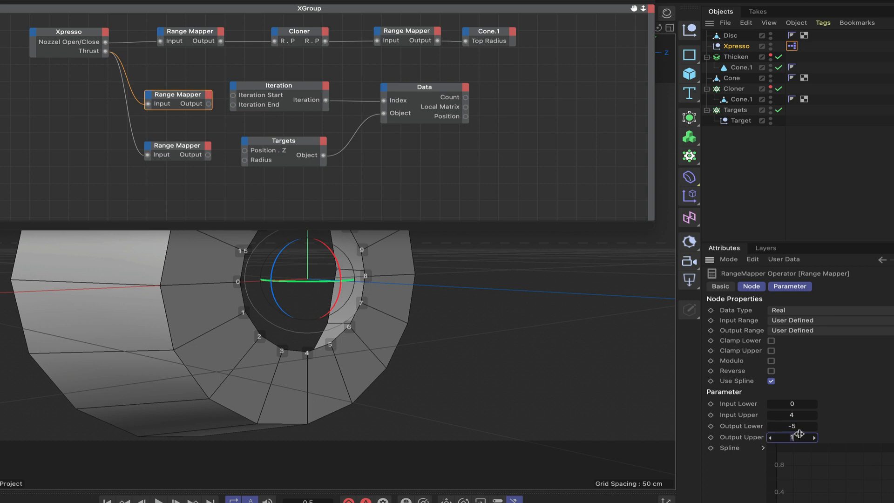
{"action": "left_click", "coordinate": [798, 436]}
{"action": "left_click_drag", "start_coordinate": [209, 104], "coordinate": [245, 150]}
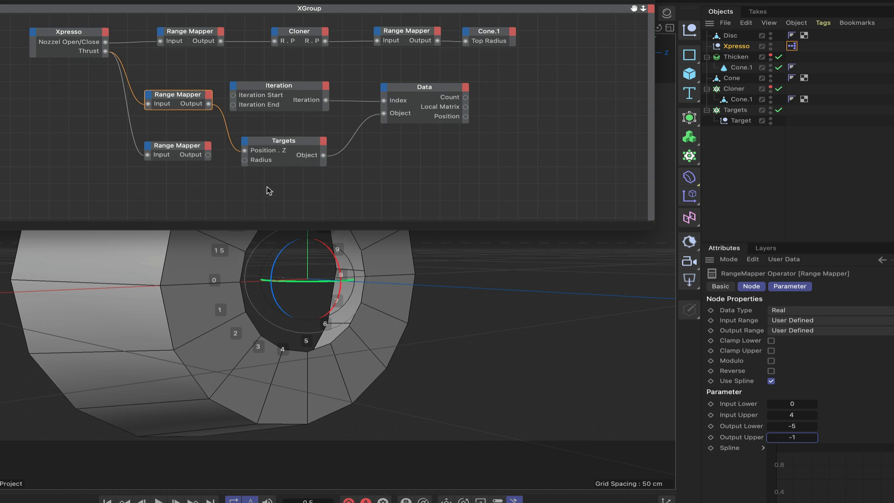
Step: Set the Range Mapper beside Targets to Input Upper 4, Output Lower 22.5 and Output Upper 11.5, and connect its output to Targets' Radius
{"action": "left_click", "coordinate": [185, 148]}
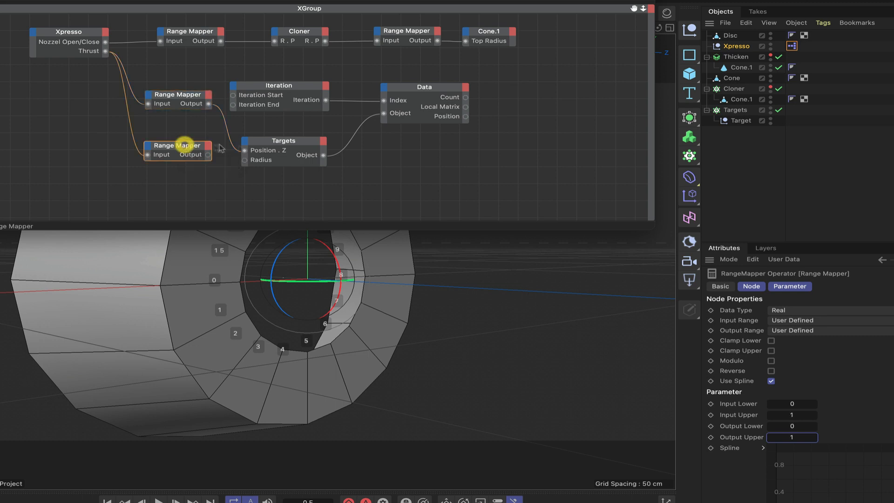
{"action": "left_click", "coordinate": [793, 415]}
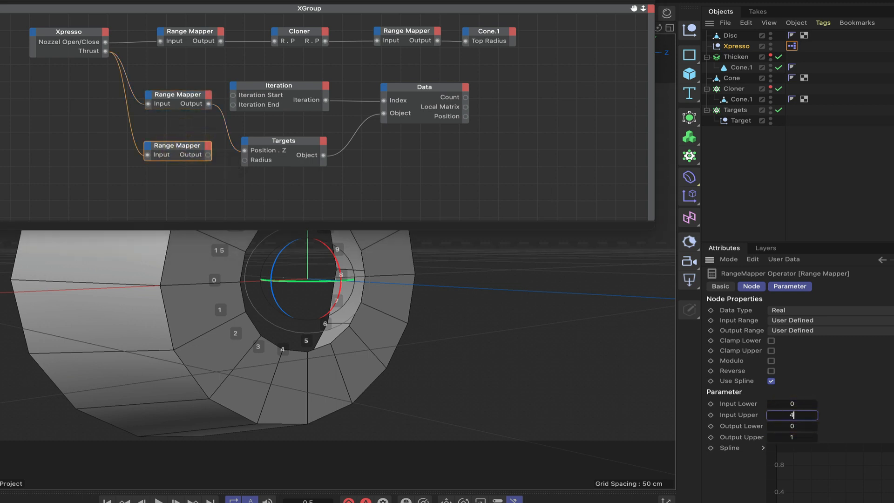
{"action": "left_click", "coordinate": [796, 427]}
{"action": "left_click", "coordinate": [797, 438]}
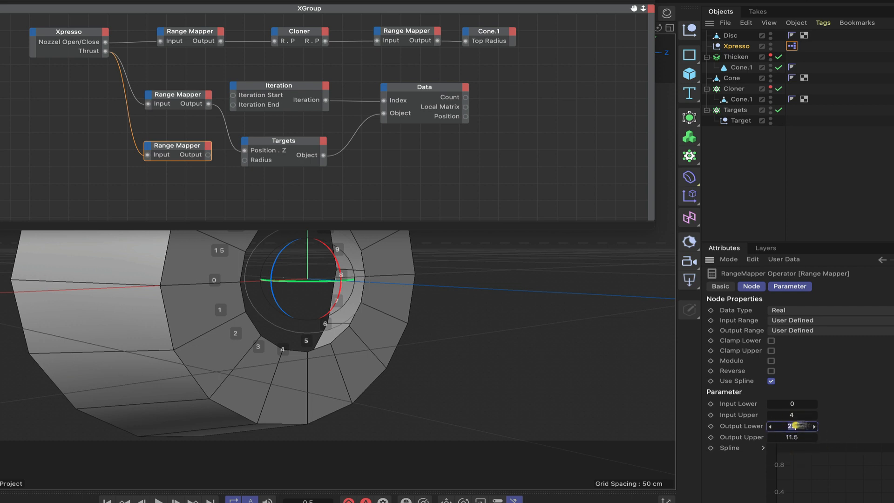
{"action": "left_click", "coordinate": [797, 426]}
{"action": "left_click_drag", "start_coordinate": [208, 155], "coordinate": [246, 160]}
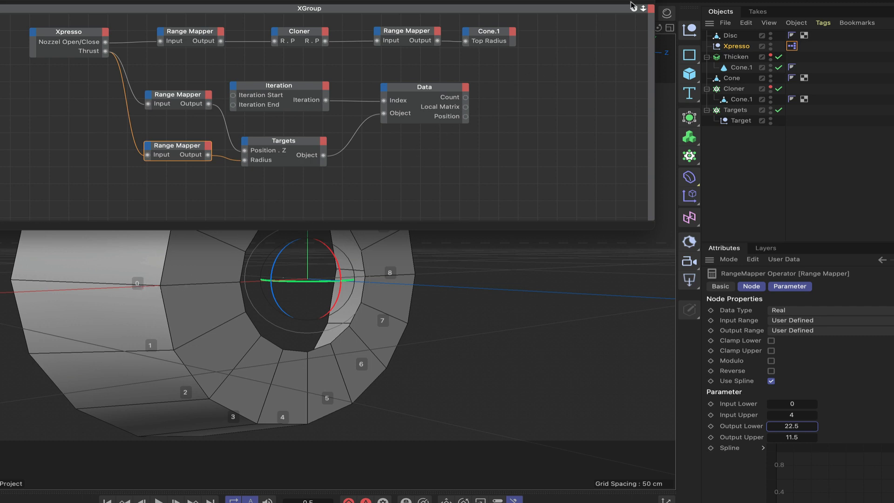
{"action": "left_click_drag", "start_coordinate": [573, 1], "coordinate": [380, 1]}
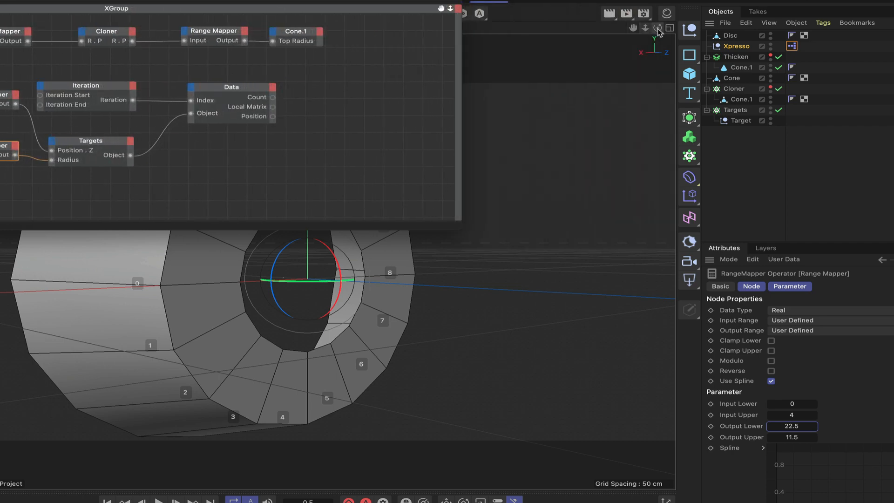
{"action": "left_click_drag", "start_coordinate": [657, 28], "coordinate": [626, 33]}
{"action": "left_click_drag", "start_coordinate": [326, 2], "coordinate": [449, 2]}
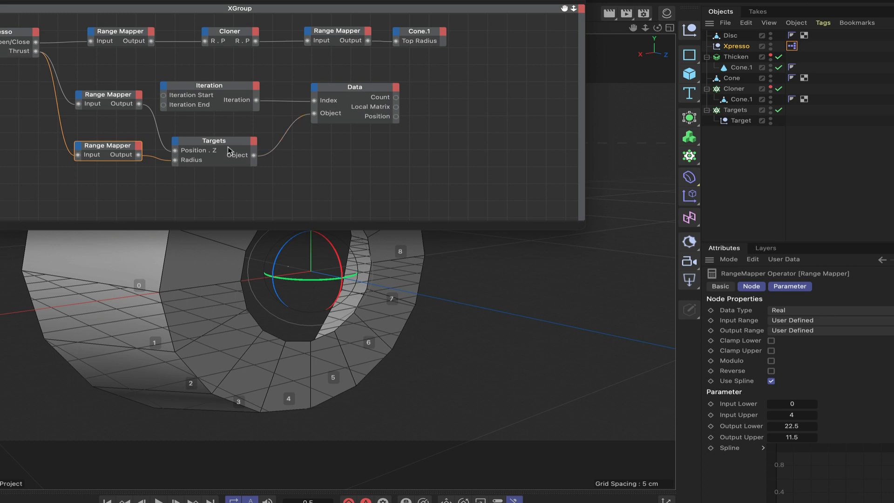
Step: Set Output Lower to 22 on the Range Mapper that drives Targets' Radius
{"action": "left_click", "coordinate": [124, 149]}
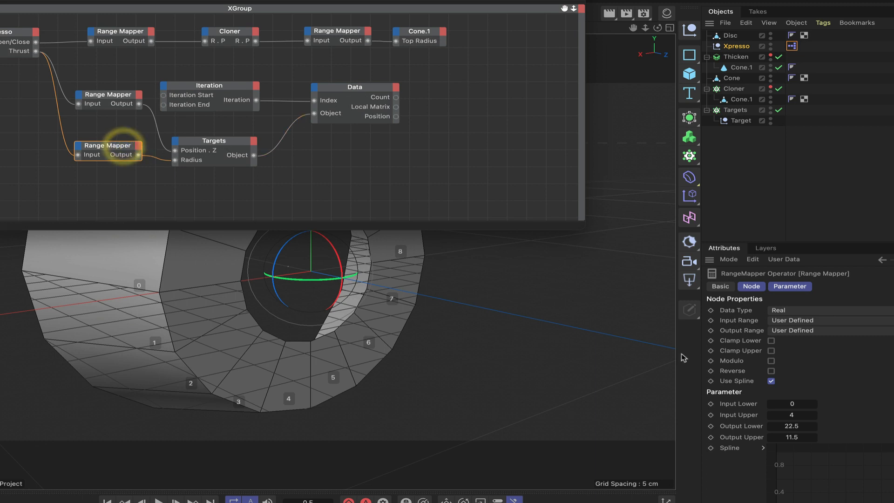
{"action": "left_click", "coordinate": [808, 425]}
{"action": "type", "text": "22"}
{"action": "key", "text": "Return"}
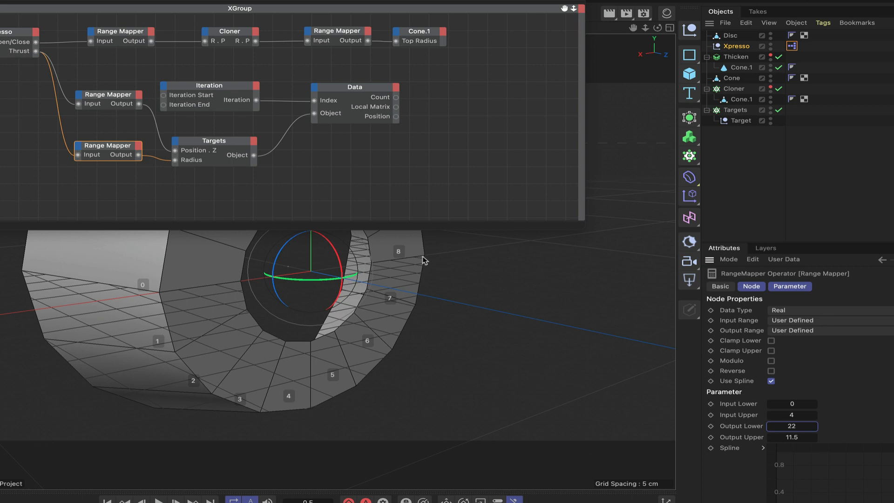
{"action": "left_click", "coordinate": [792, 425]}
Step: Reposition the Targets and Data nodes slightly and add a Math node above and beyond Data
{"action": "left_click_drag", "start_coordinate": [242, 145], "coordinate": [245, 141]}
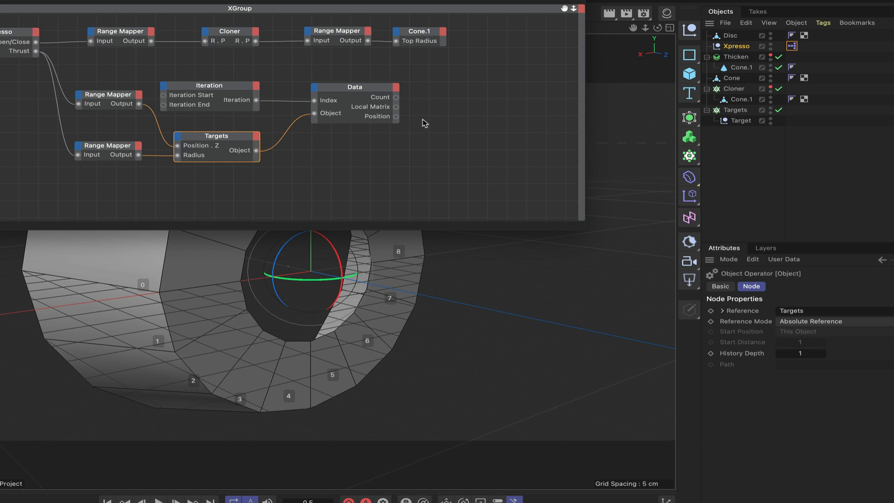
{"action": "left_click_drag", "start_coordinate": [387, 90], "coordinate": [385, 121]}
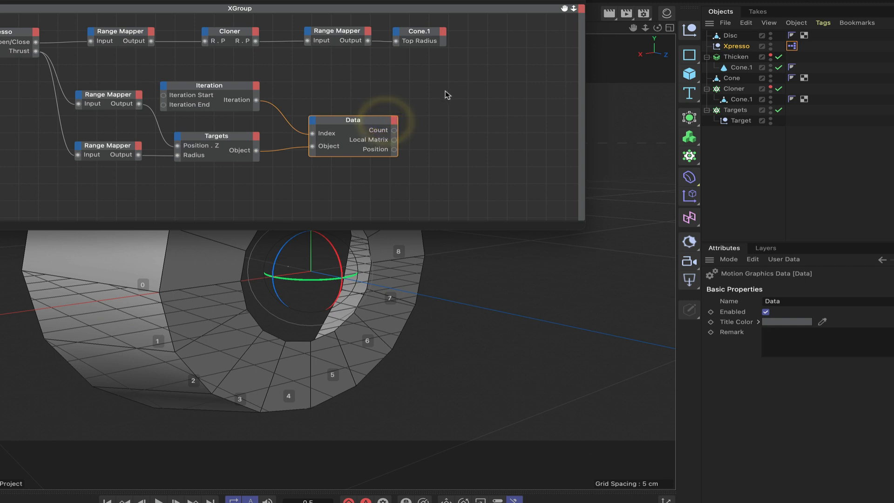
{"action": "right_click", "coordinate": [445, 92]}
{"action": "mouse_move", "coordinate": [485, 114]}
{"action": "mouse_move", "coordinate": [568, 122]}
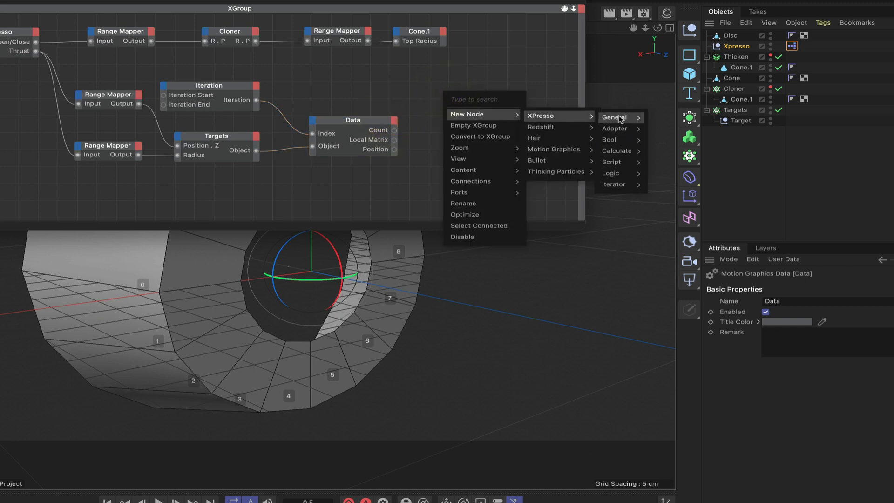
{"action": "mouse_move", "coordinate": [620, 151]}
{"action": "left_click", "coordinate": [661, 276]}
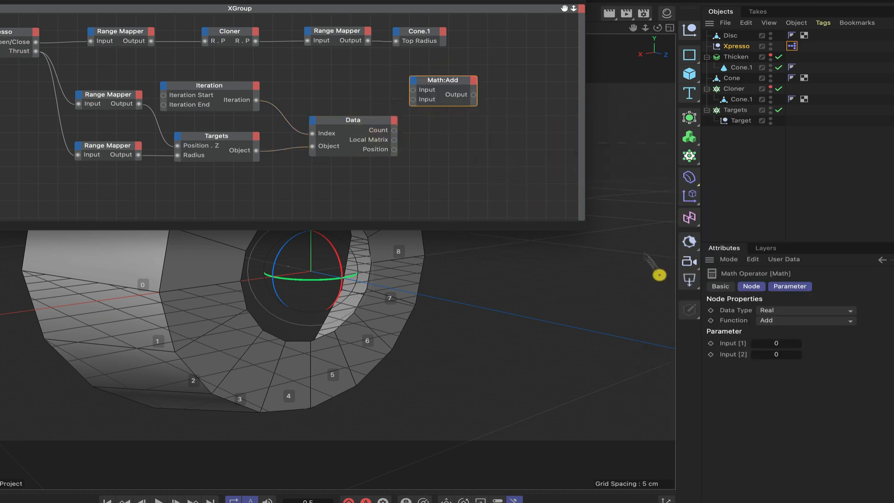
{"action": "left_click_drag", "start_coordinate": [459, 84], "coordinate": [469, 90]}
Step: Set the Math node's function to Multiply with Input [2] at 2, and connect the Iteration output to its first input
{"action": "left_click", "coordinate": [786, 321]}
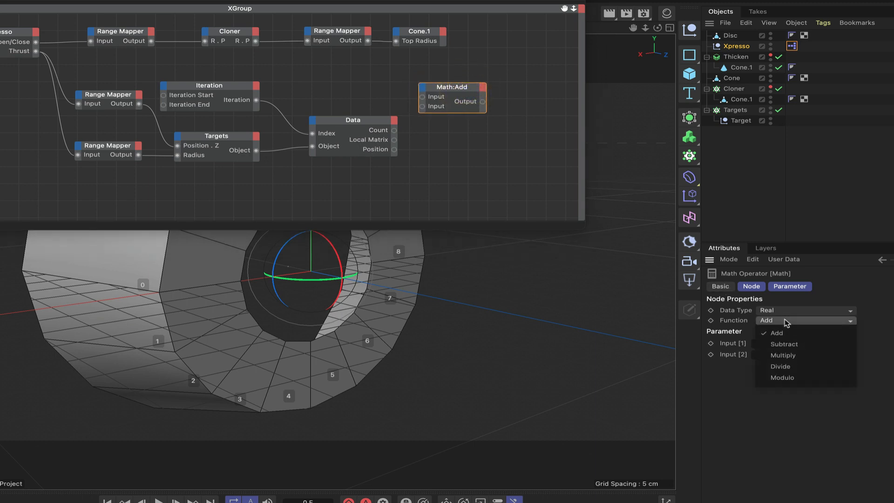
{"action": "left_click", "coordinate": [790, 355]}
{"action": "left_click", "coordinate": [778, 354]}
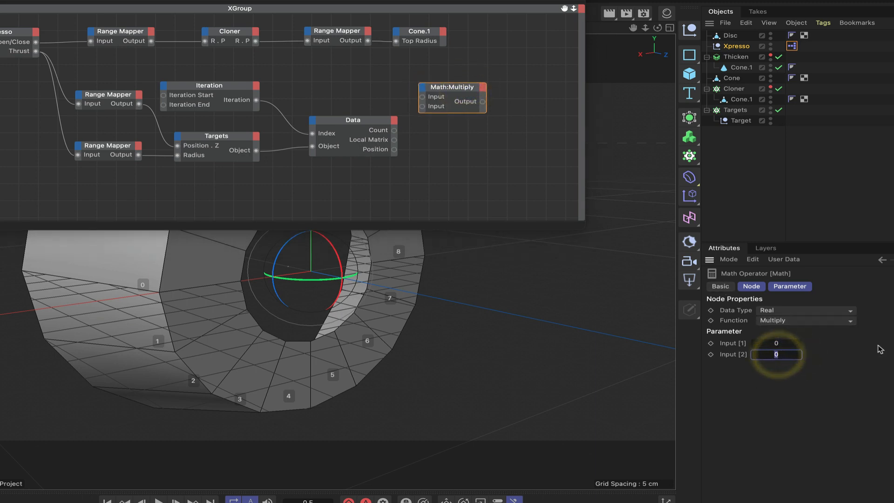
{"action": "type", "text": "2"}
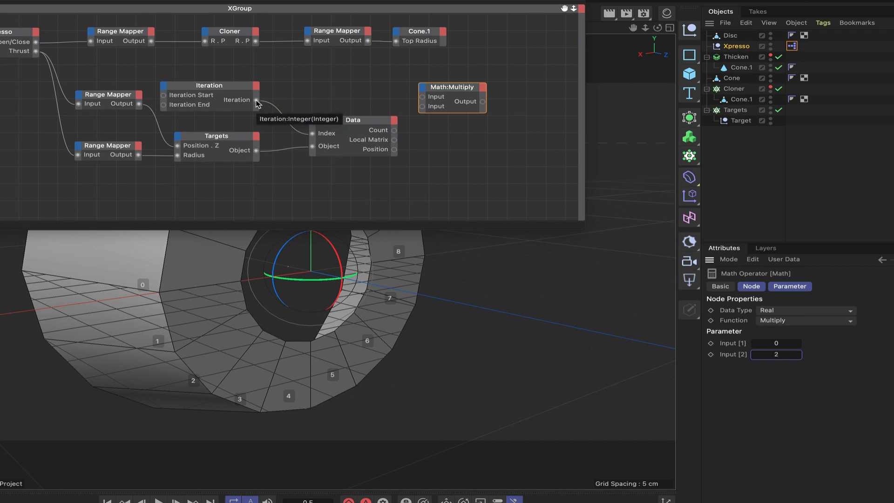
{"action": "left_click_drag", "start_coordinate": [257, 101], "coordinate": [468, 93]}
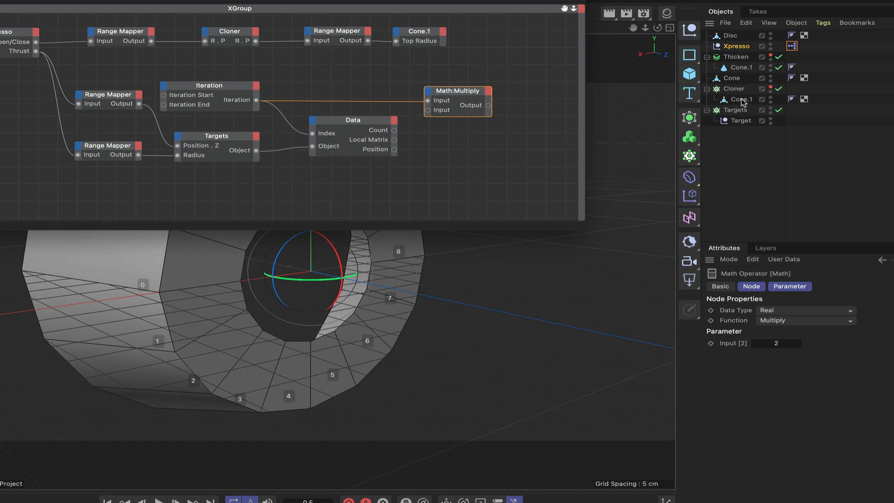
Step: Bring the Disc object into the XPresso graph above Math:Multiply and give its node an Object output port
{"action": "left_click", "coordinate": [730, 36]}
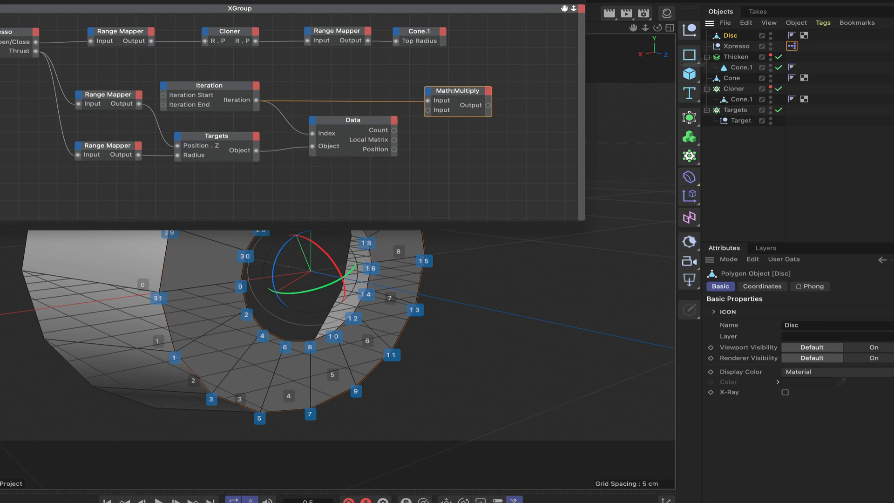
{"action": "left_click_drag", "start_coordinate": [583, 65], "coordinate": [468, 72]}
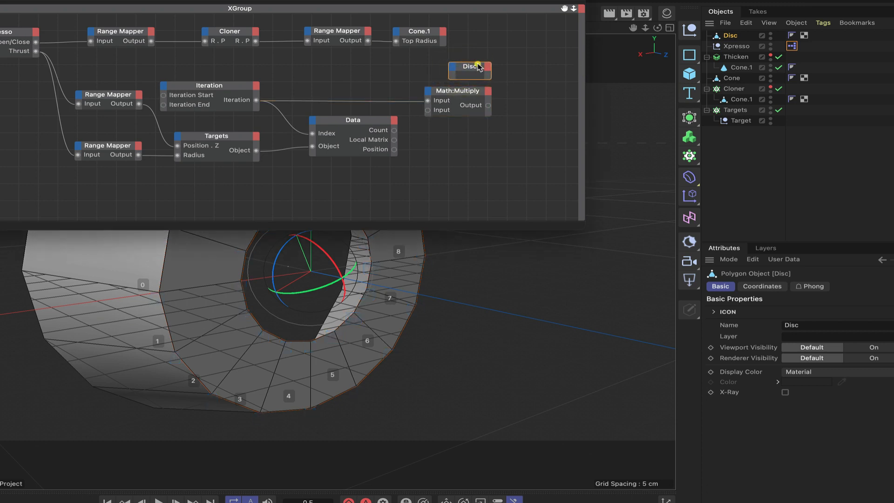
{"action": "left_click", "coordinate": [487, 66]}
{"action": "left_click", "coordinate": [511, 136]}
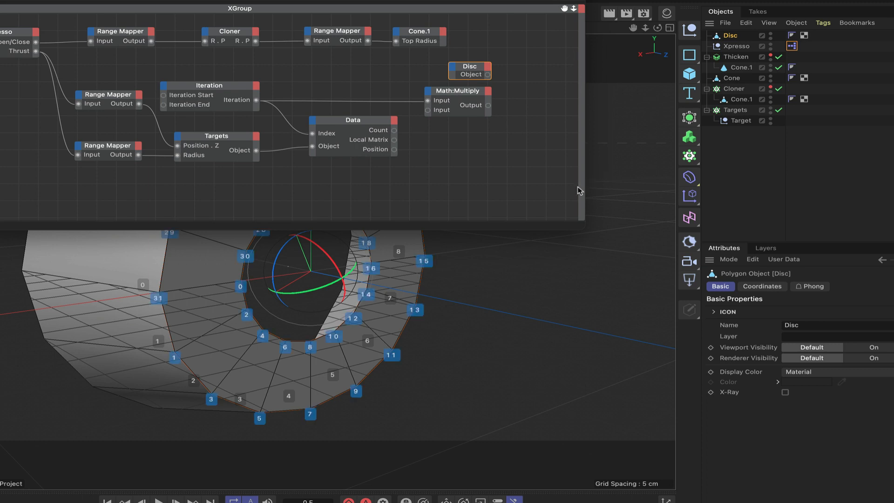
Step: Widen the XPresso editor, add a Point node beyond Disc, and connect Disc's Object output to its Object input
{"action": "left_click_drag", "start_coordinate": [585, 195], "coordinate": [745, 179]}
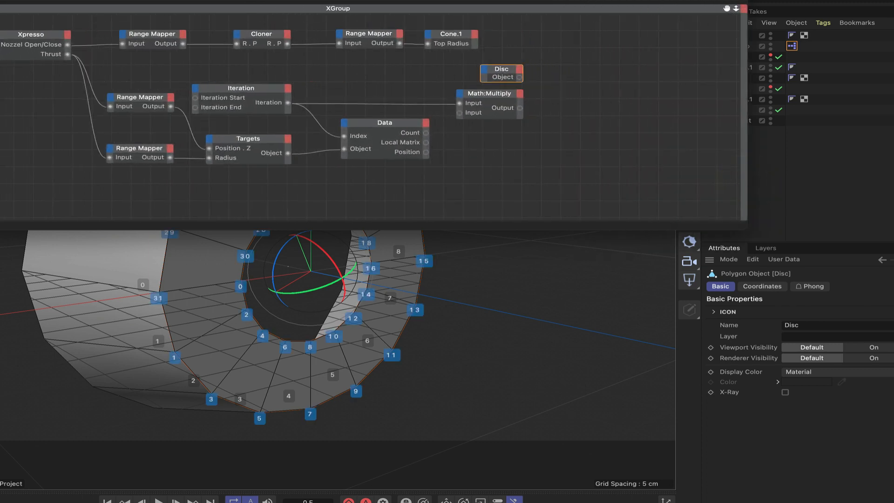
{"action": "right_click", "coordinate": [581, 99]}
{"action": "mouse_move", "coordinate": [614, 125]}
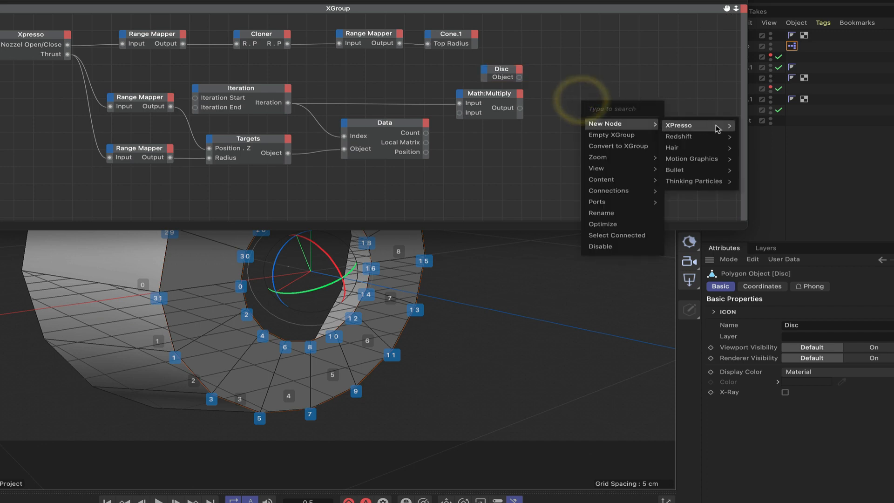
{"action": "mouse_move", "coordinate": [685, 126]}
{"action": "mouse_move", "coordinate": [755, 128]}
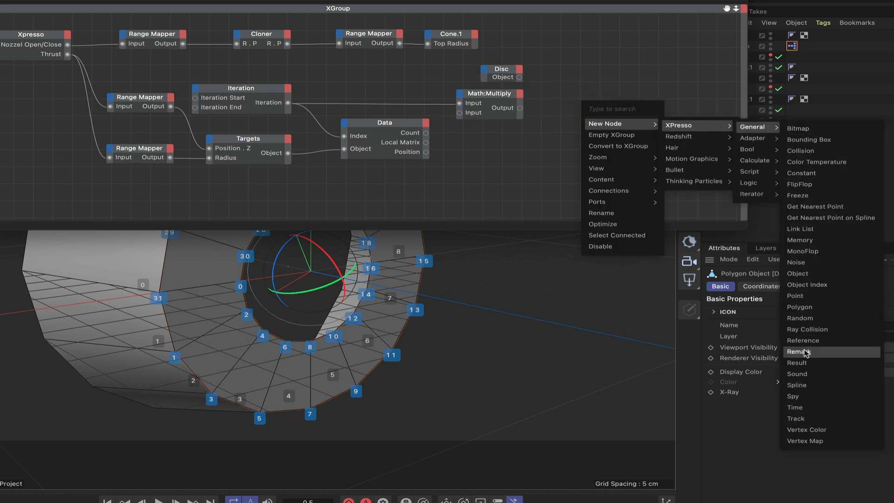
{"action": "left_click", "coordinate": [798, 296]}
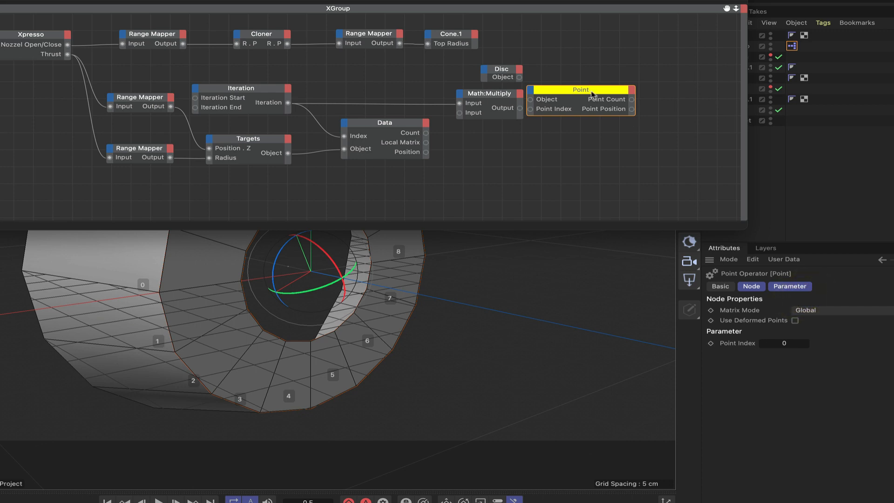
{"action": "left_click_drag", "start_coordinate": [587, 90], "coordinate": [624, 79]}
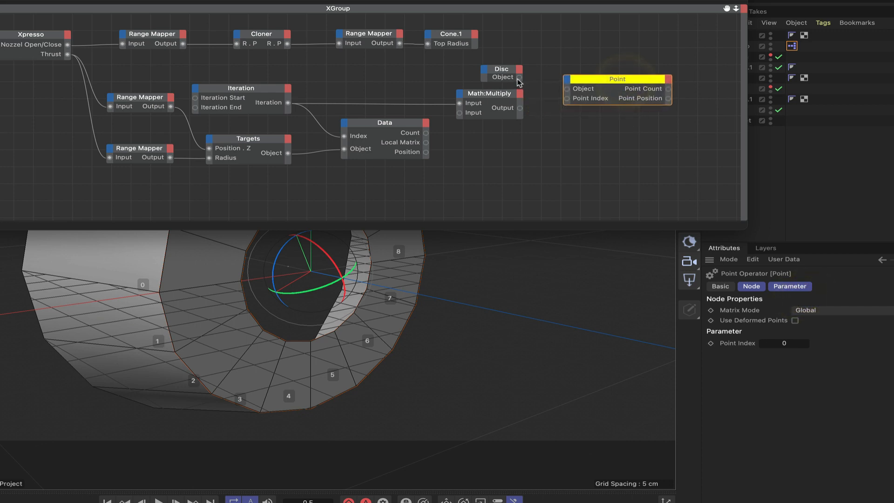
{"action": "mouse_move", "coordinate": [519, 77]}
{"action": "left_mouse_down"}
{"action": "mouse_move", "coordinate": [568, 90]}
{"action": "mouse_move", "coordinate": [628, 74]}
{"action": "left_mouse_up"}
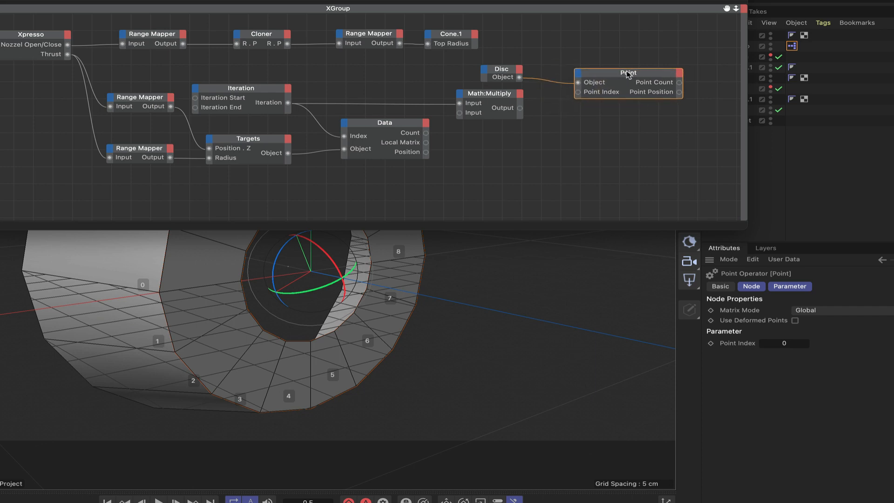
Step: Add a Point Position input port to the Point node and expand the node to fit its ports
{"action": "left_click", "coordinate": [578, 74]}
{"action": "left_click", "coordinate": [594, 105]}
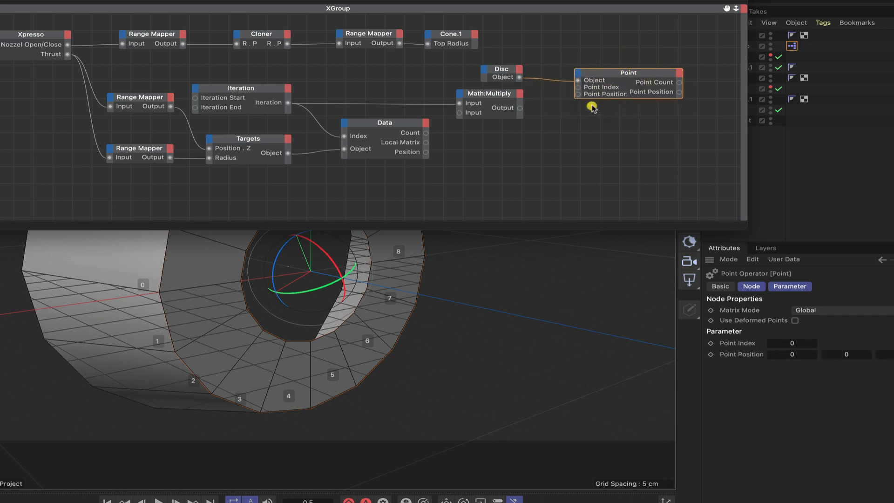
{"action": "left_click", "coordinate": [624, 74]}
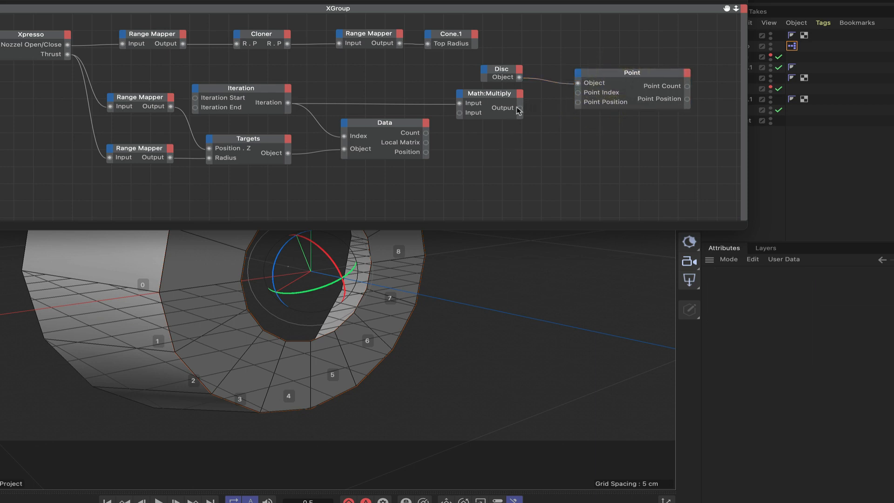
Step: Connect Math:Multiply's output to Point Index and the Data node's Position output to Point Position
{"action": "left_click_drag", "start_coordinate": [519, 108], "coordinate": [578, 93]}
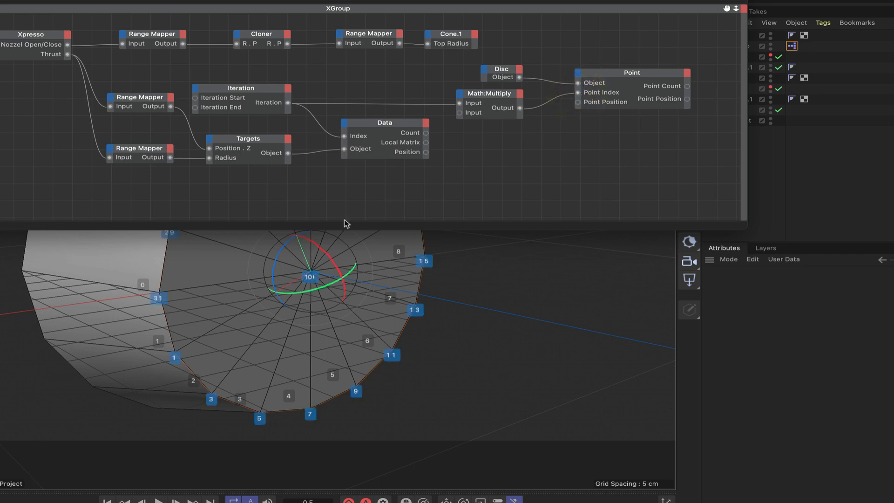
{"action": "left_click", "coordinate": [426, 158]}
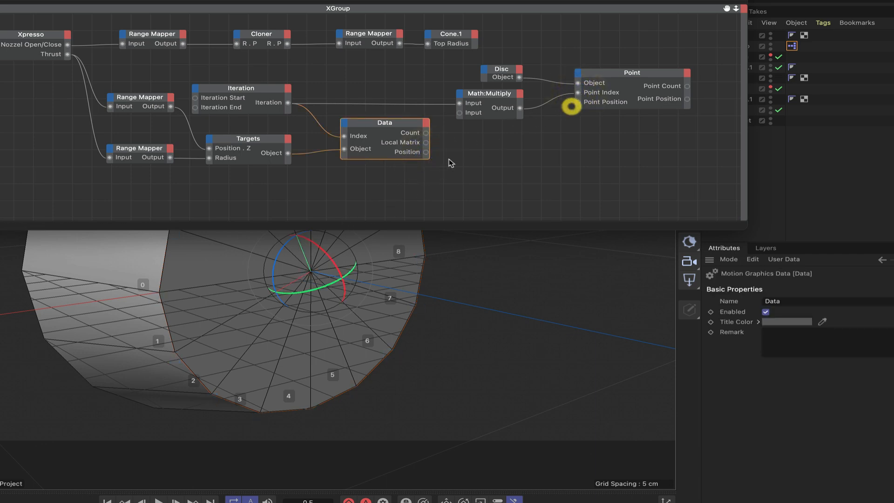
{"action": "left_click_drag", "start_coordinate": [426, 152], "coordinate": [578, 102]}
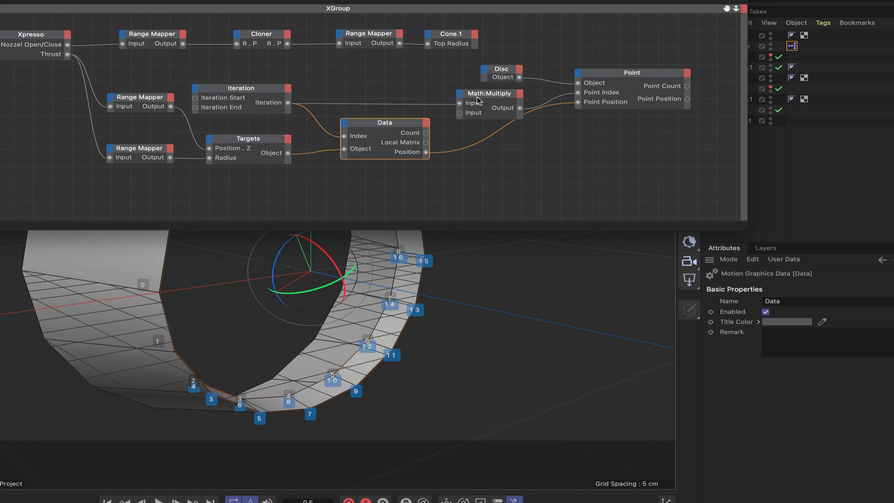
Step: Close the XPresso editor and select the Xpresso null to show its user data controls
{"action": "left_click_drag", "start_coordinate": [373, 2], "coordinate": [690, 1]}
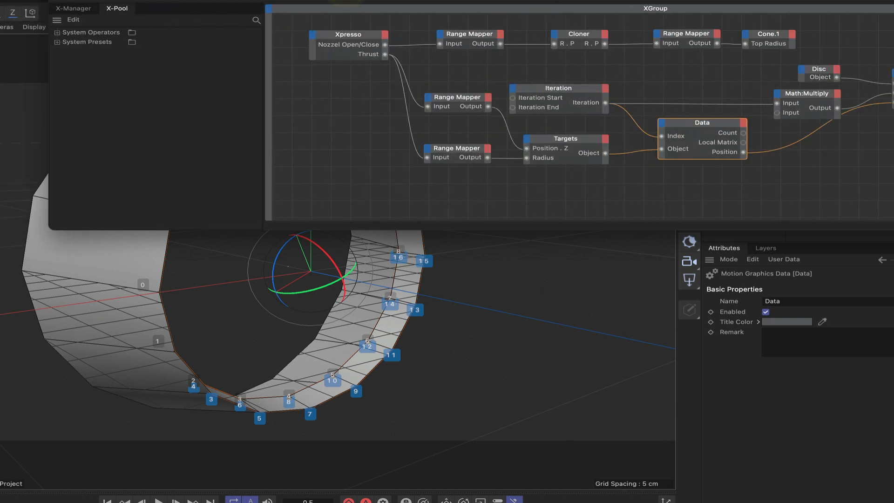
{"action": "left_click", "coordinate": [56, 2]}
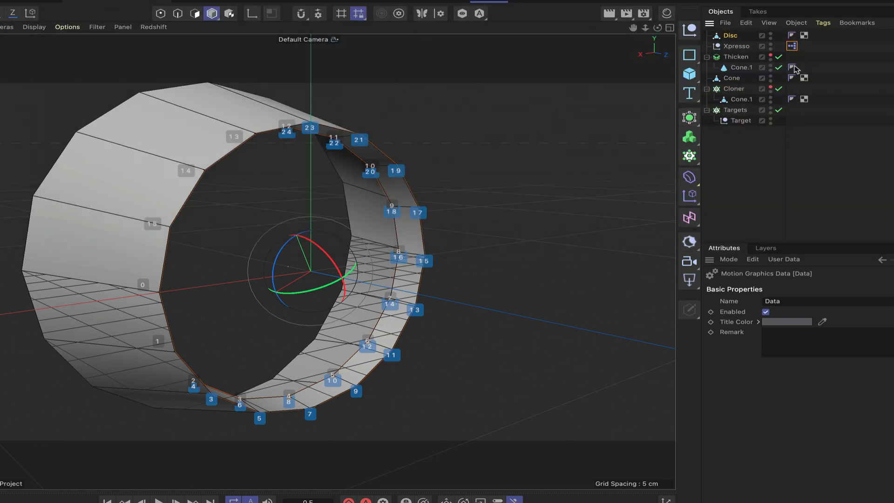
{"action": "left_click", "coordinate": [736, 46]}
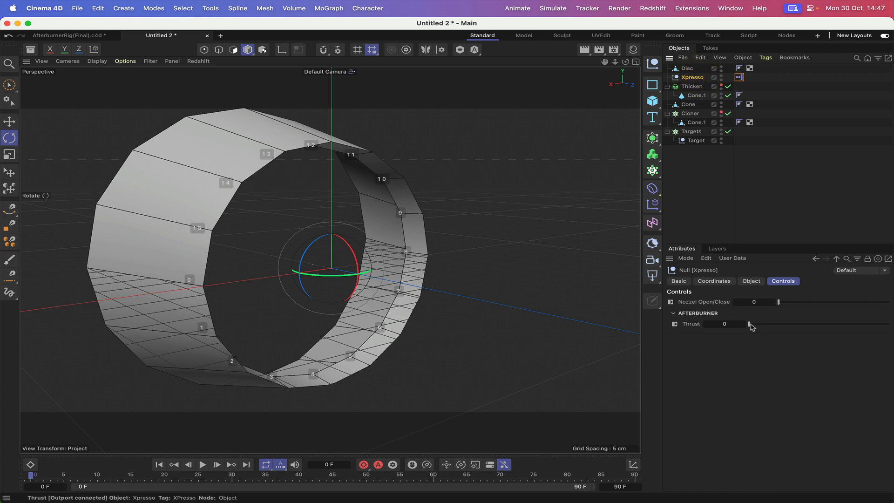
Step: Test the afterburner opening by sweeping Thrust between 0 and 4, returning it to 0
{"action": "left_click_drag", "start_coordinate": [750, 325], "coordinate": [878, 289]}
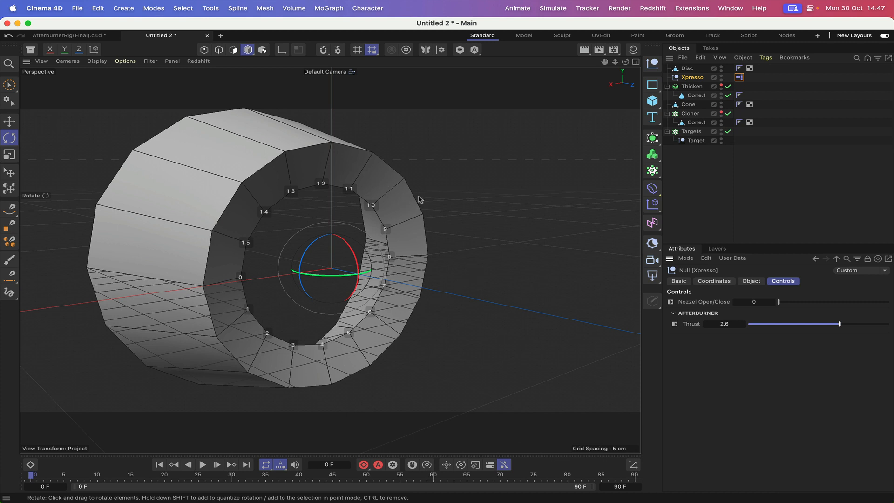
{"action": "left_click_drag", "start_coordinate": [840, 324], "coordinate": [738, 342]}
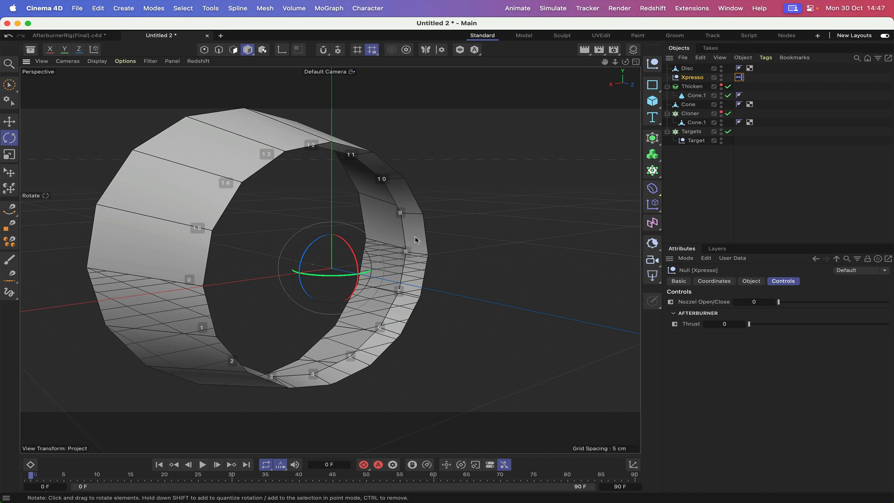
{"action": "left_click_drag", "start_coordinate": [749, 324], "coordinate": [889, 324]}
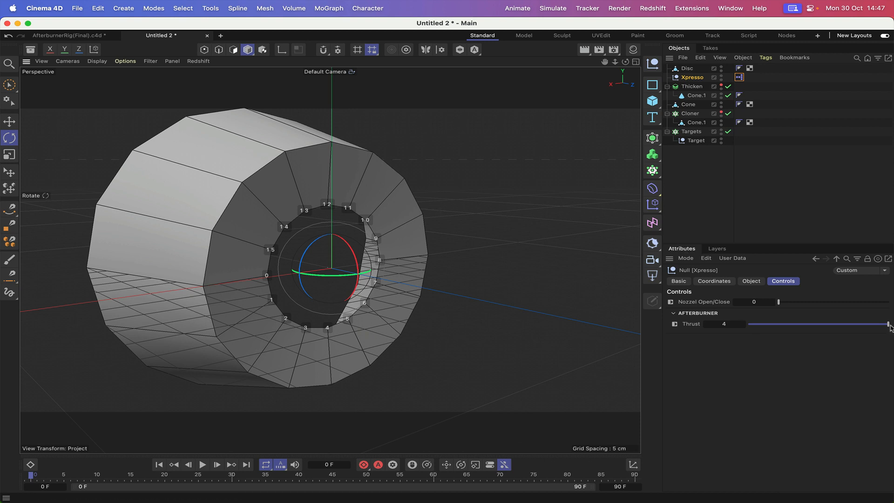
{"action": "left_click_drag", "start_coordinate": [889, 325], "coordinate": [732, 344]}
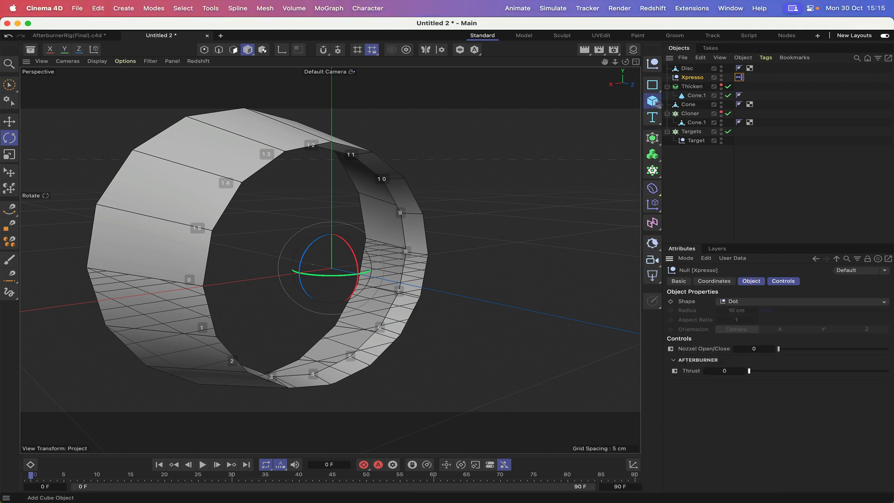
Step: Add a Tube primitive and set its orientation to +Z
{"action": "left_click", "coordinate": [652, 100]}
{"action": "left_click", "coordinate": [745, 212]}
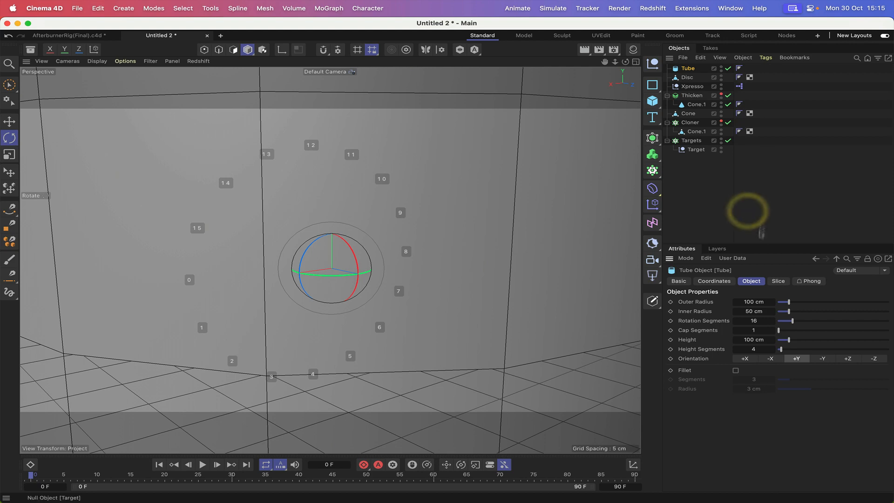
{"action": "left_click", "coordinate": [849, 358]}
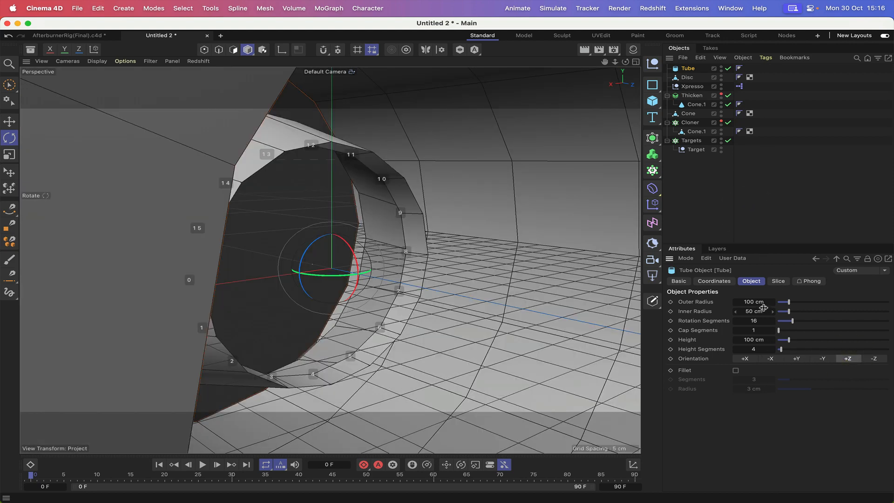
Step: Set the Tube's outer radius to 22 cm, inner radius to 17 cm and rotation segments to 60
{"action": "left_click", "coordinate": [751, 302]}
{"action": "type", "text": "22"}
{"action": "key", "text": "Return"}
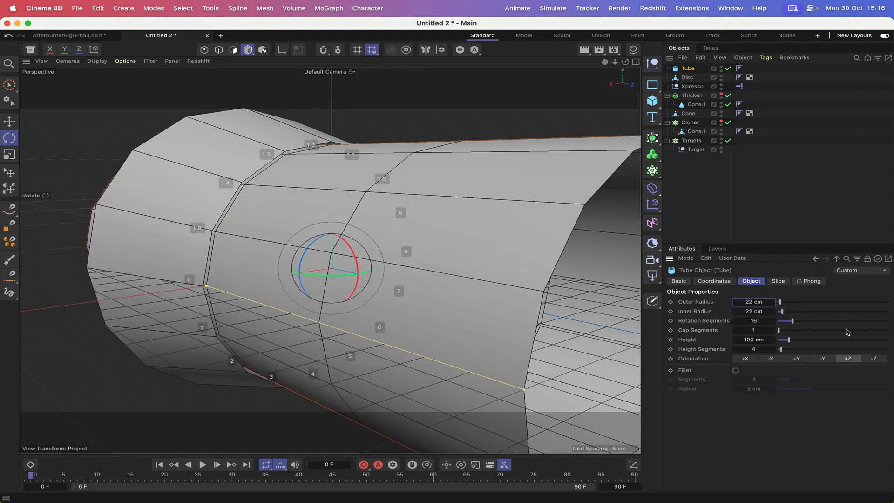
{"action": "left_click", "coordinate": [748, 311]}
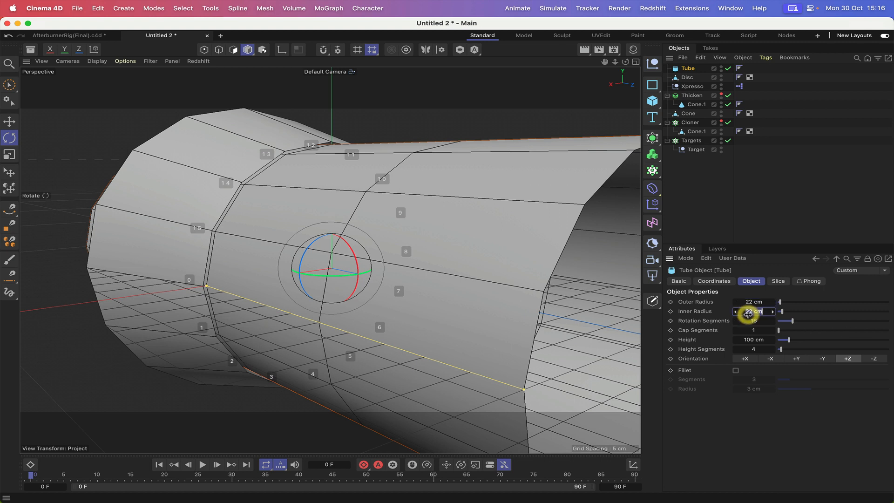
{"action": "type", "text": "17"}
{"action": "key", "text": "Return"}
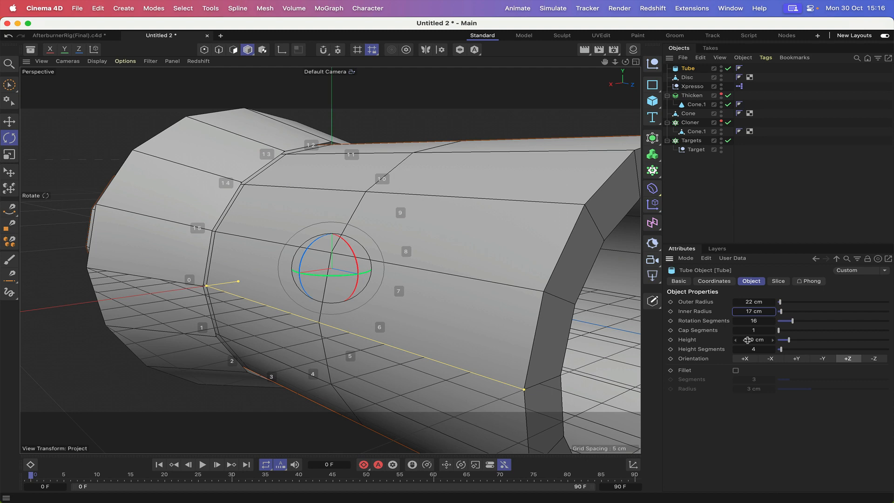
{"action": "left_click", "coordinate": [755, 321]}
{"action": "type", "text": "60"}
{"action": "key", "text": "Return"}
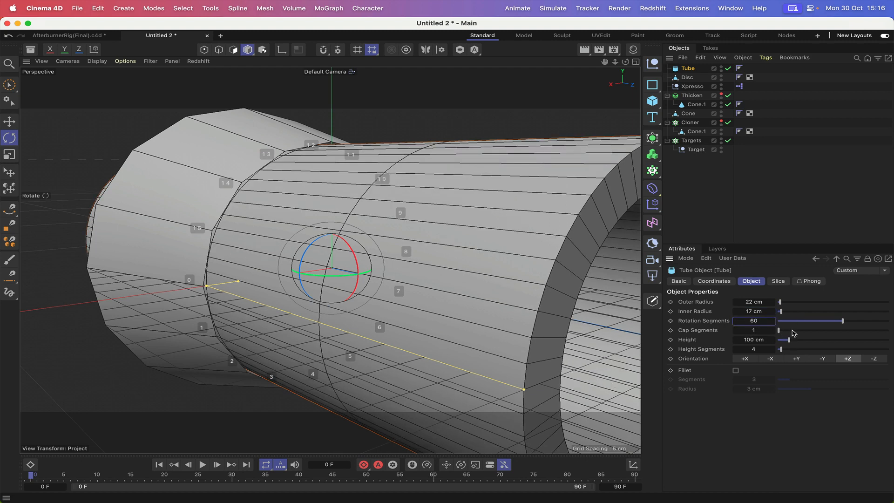
Step: Set the Tube's height to 1 cm and turn off the viewport's Point Indexes display
{"action": "left_click", "coordinate": [754, 340]}
{"action": "type", "text": "1"}
{"action": "key", "text": "Return"}
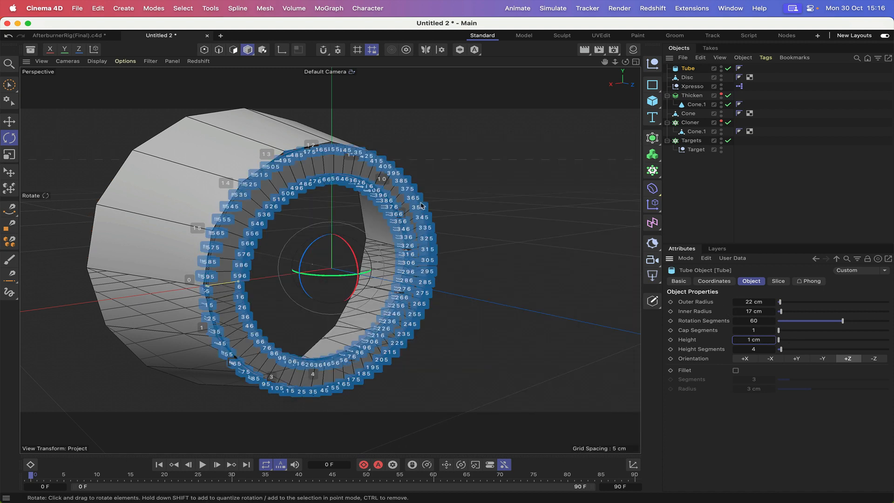
{"action": "left_click", "coordinate": [126, 61]}
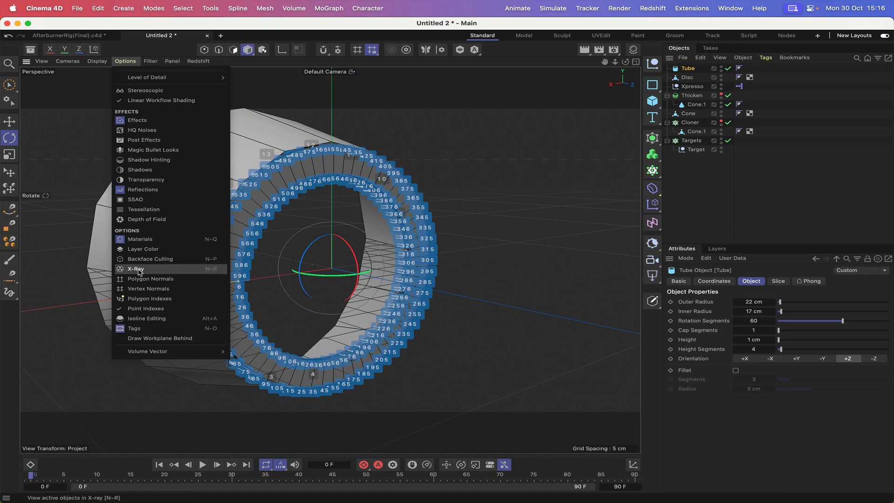
{"action": "left_click", "coordinate": [139, 309]}
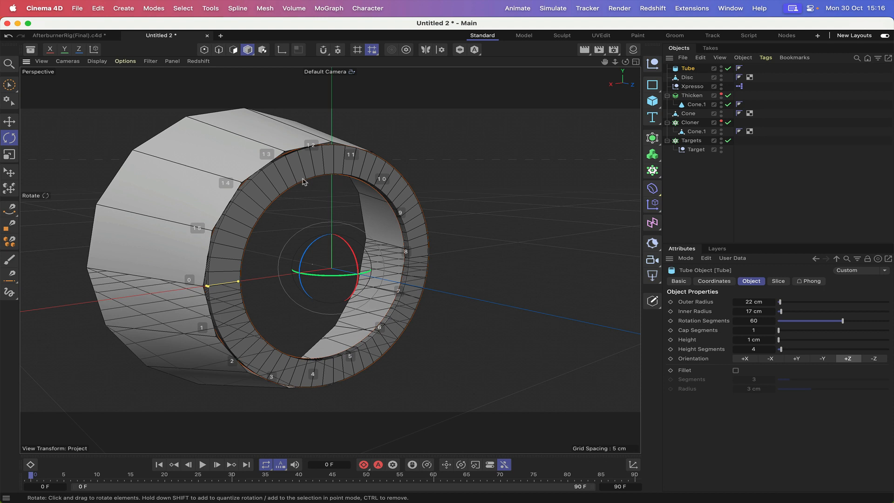
Step: Enable Slice on the Tube and set it to run from 250° to 270°
{"action": "left_click", "coordinate": [778, 282]}
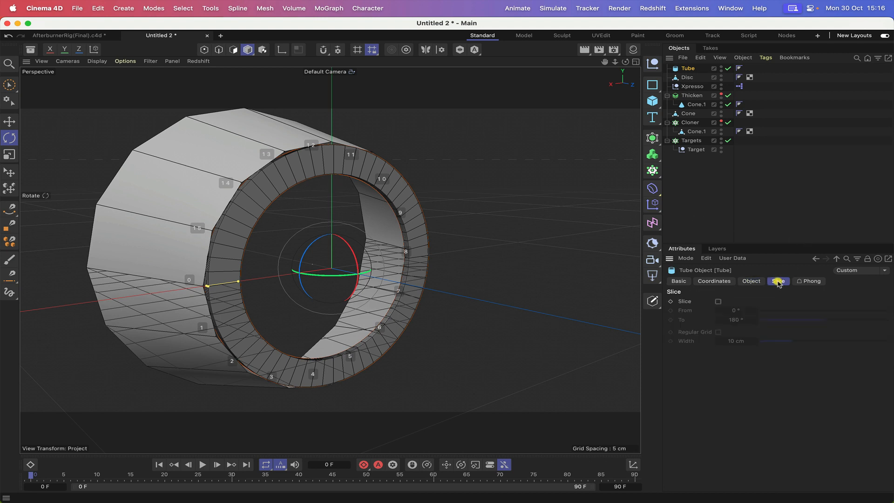
{"action": "left_click", "coordinate": [718, 302]}
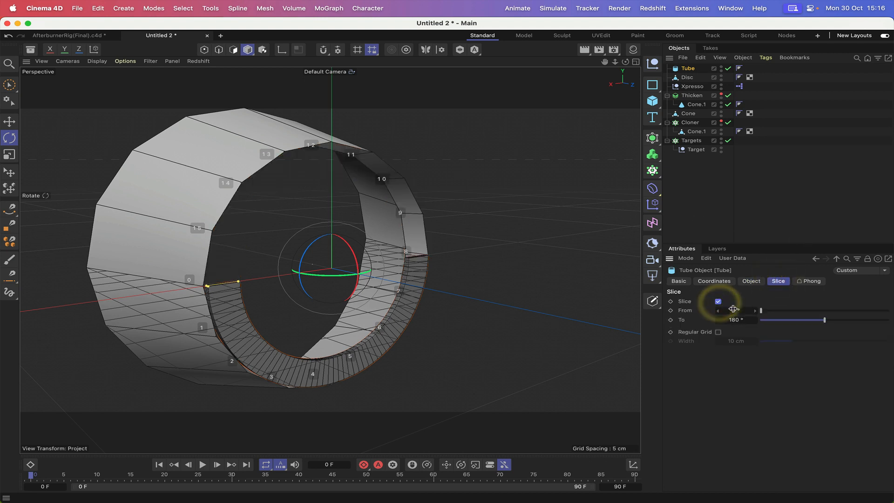
{"action": "left_click", "coordinate": [733, 309]}
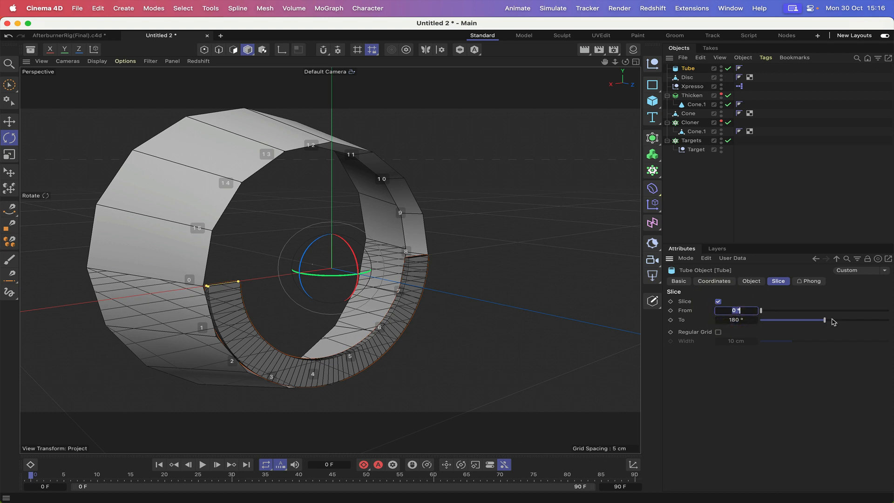
{"action": "type", "text": "250"}
{"action": "key", "text": "Return"}
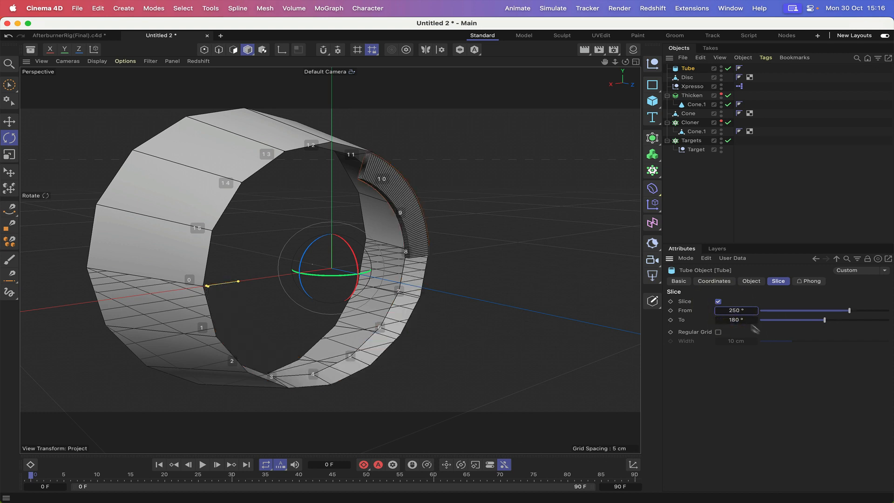
{"action": "left_click", "coordinate": [734, 320]}
{"action": "type", "text": "270"}
{"action": "key", "text": "Return"}
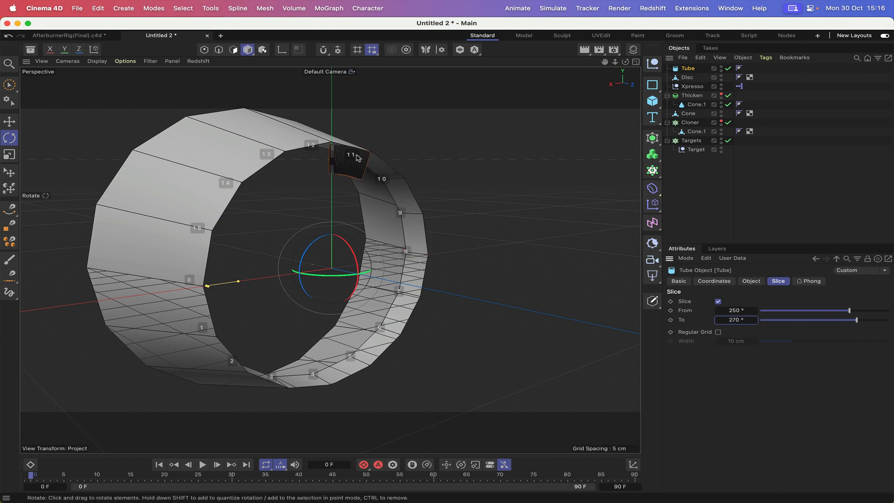
Step: Reduce the sliced Tube's height segments to 1 and its rotation segments to 15
{"action": "left_click", "coordinate": [751, 281]}
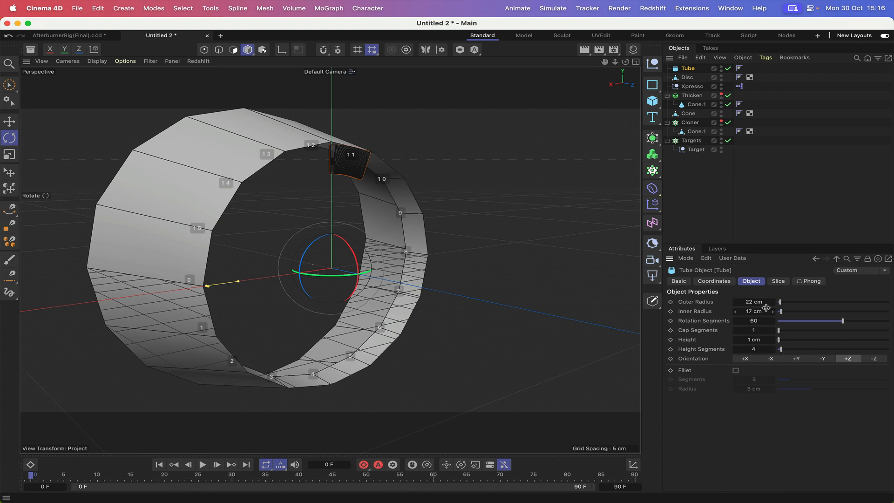
{"action": "left_click", "coordinate": [754, 349]}
{"action": "type", "text": "1"}
{"action": "key", "text": "Return"}
{"action": "double_click", "coordinate": [755, 321]}
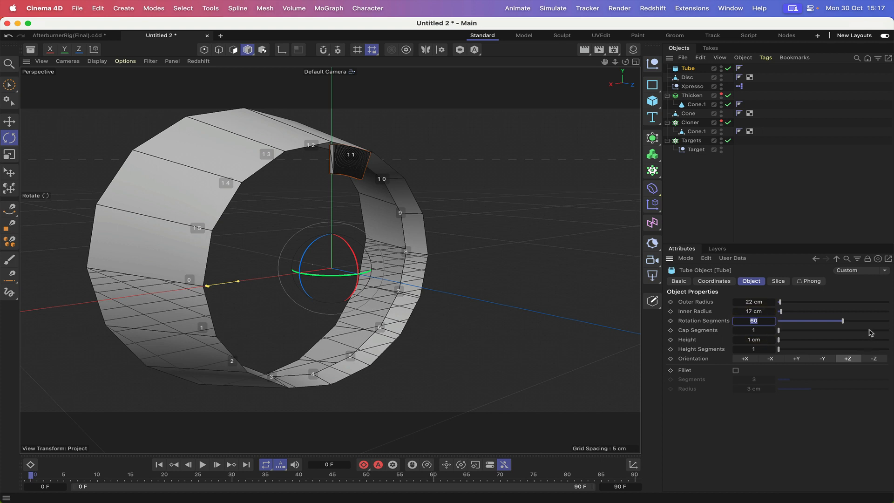
{"action": "type", "text": "15"}
{"action": "key", "text": "Return"}
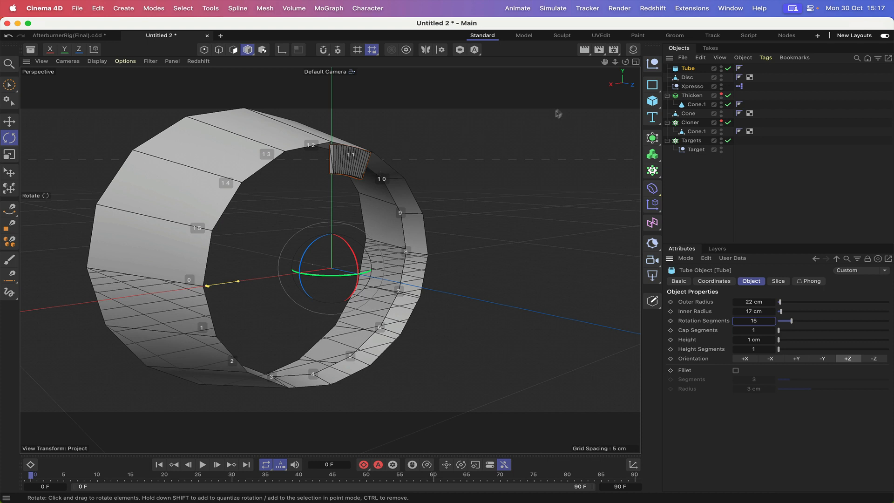
{"action": "left_click", "coordinate": [653, 138]}
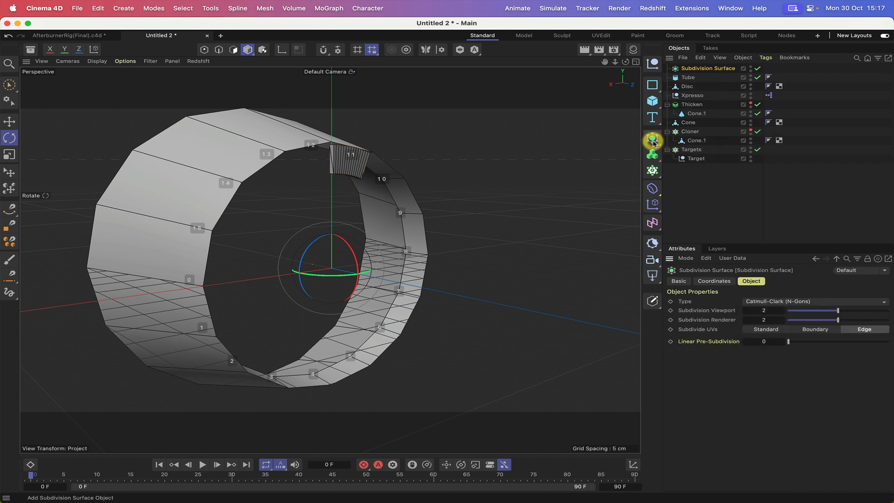
{"action": "left_click_drag", "start_coordinate": [688, 77], "coordinate": [691, 68]}
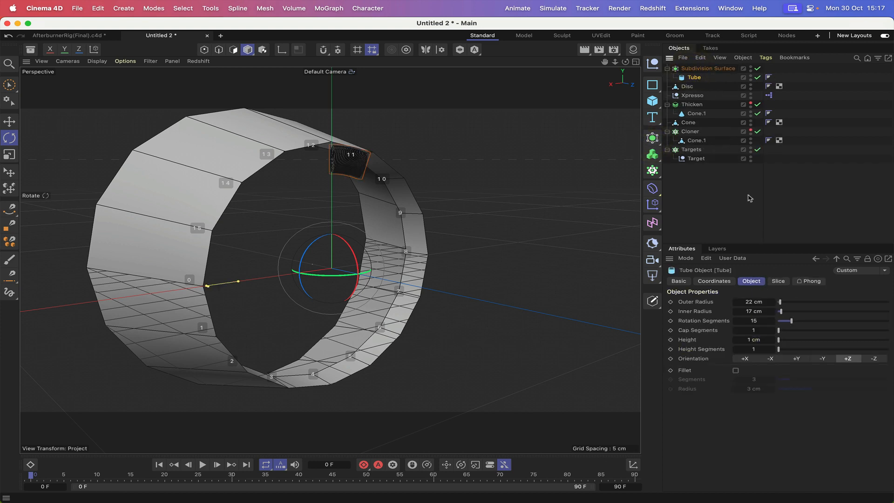
{"action": "left_click", "coordinate": [702, 70]}
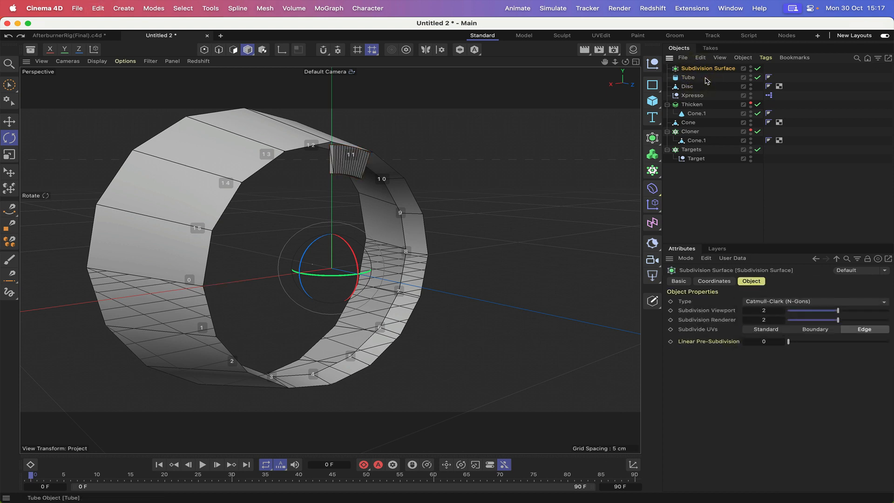
{"action": "key", "text": "super+z"}
Step: Add a new Cloner, make the Tube its child, and select the Cloner
{"action": "left_click", "coordinate": [653, 170]}
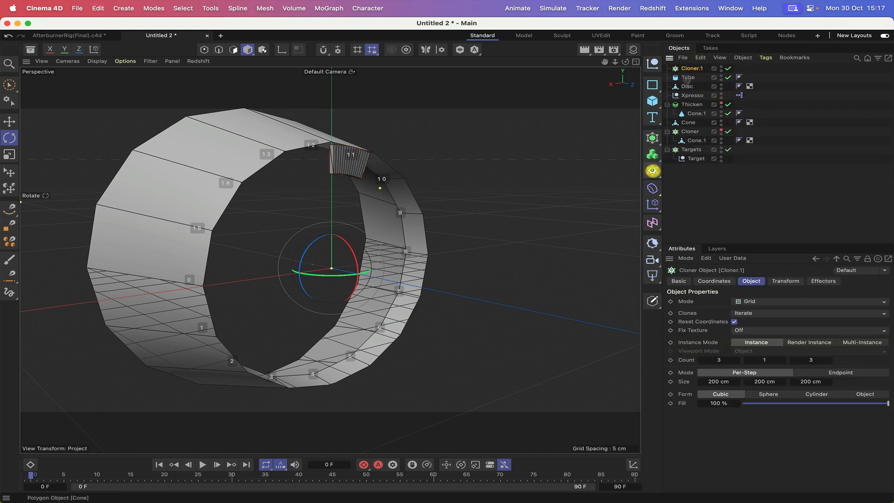
{"action": "left_click_drag", "start_coordinate": [689, 79], "coordinate": [694, 70]}
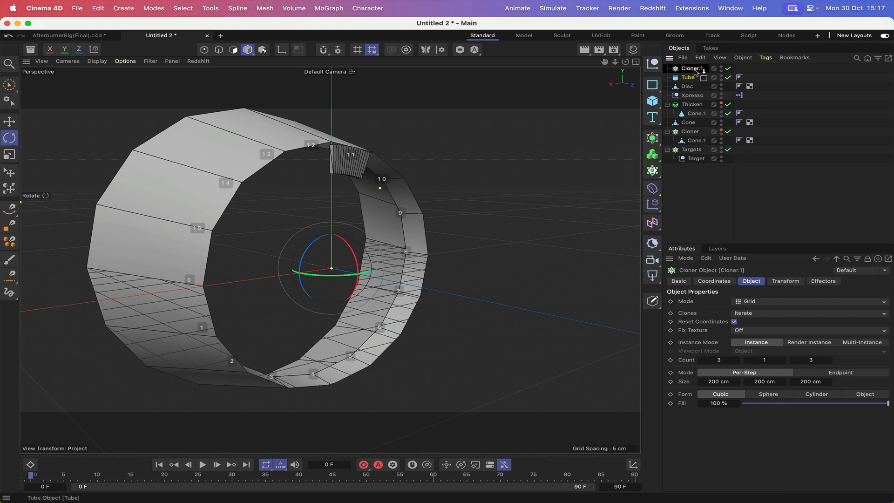
{"action": "left_click", "coordinate": [699, 69]}
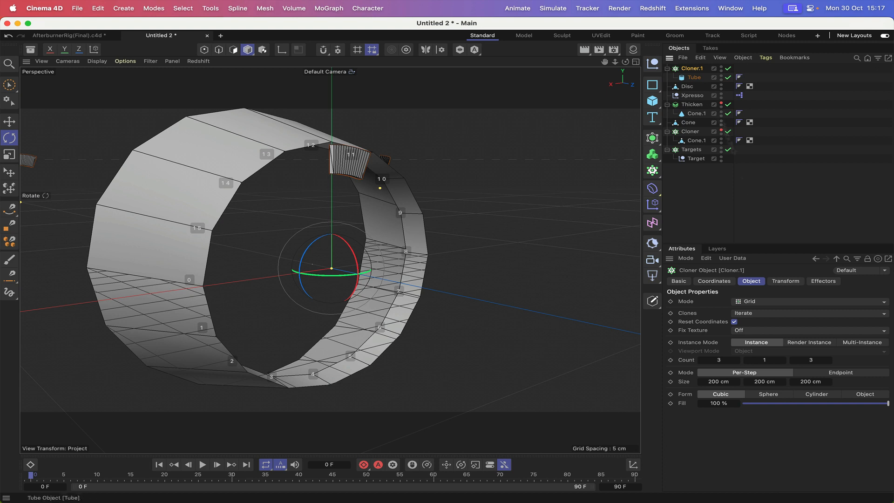
Step: Set the Tube's Cloner to Radial mode on the XY plane with a count of 8 and a radius of -1 cm
{"action": "left_click", "coordinate": [756, 302]}
{"action": "left_click", "coordinate": [755, 331]}
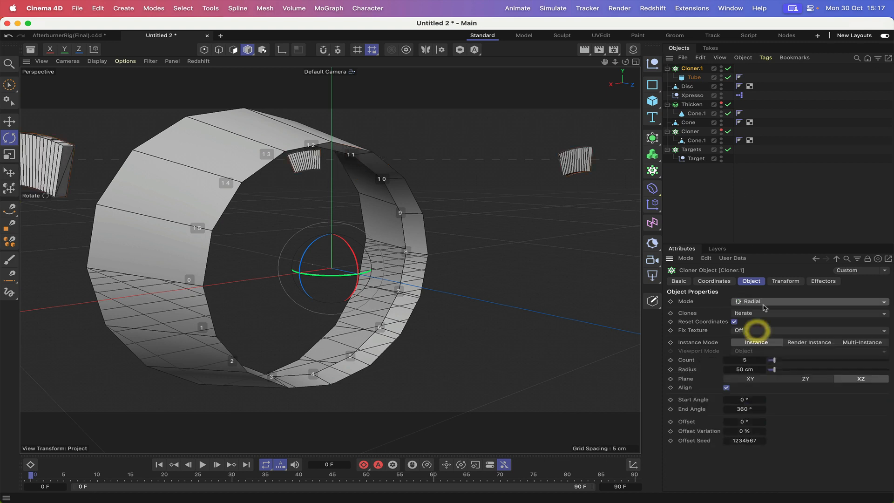
{"action": "left_click", "coordinate": [754, 380]}
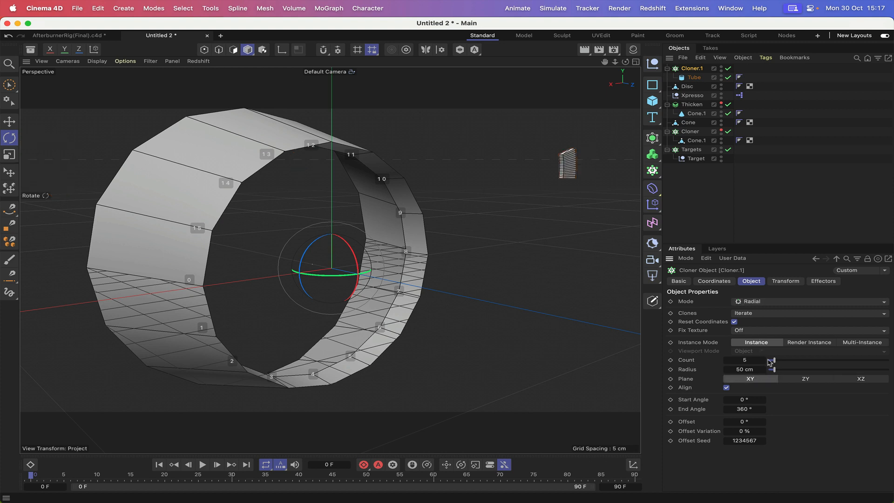
{"action": "double_click", "coordinate": [745, 360]}
{"action": "type", "text": "8"}
{"action": "key", "text": "Return"}
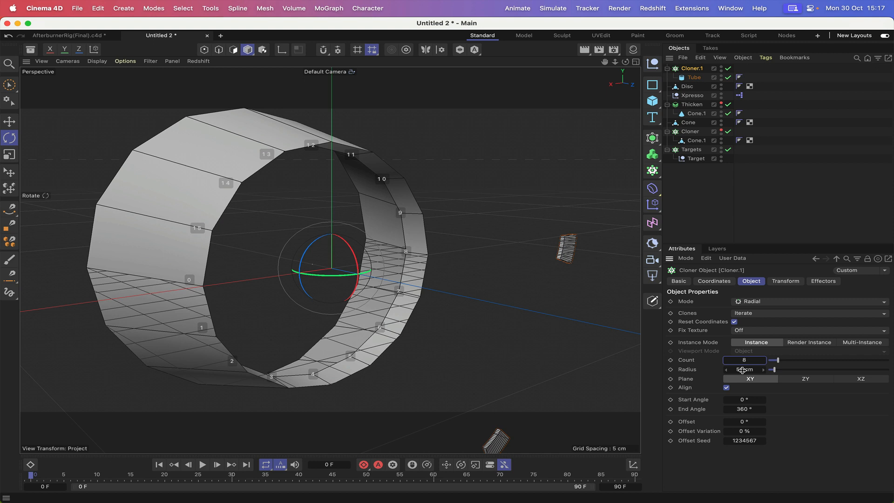
{"action": "double_click", "coordinate": [743, 369]}
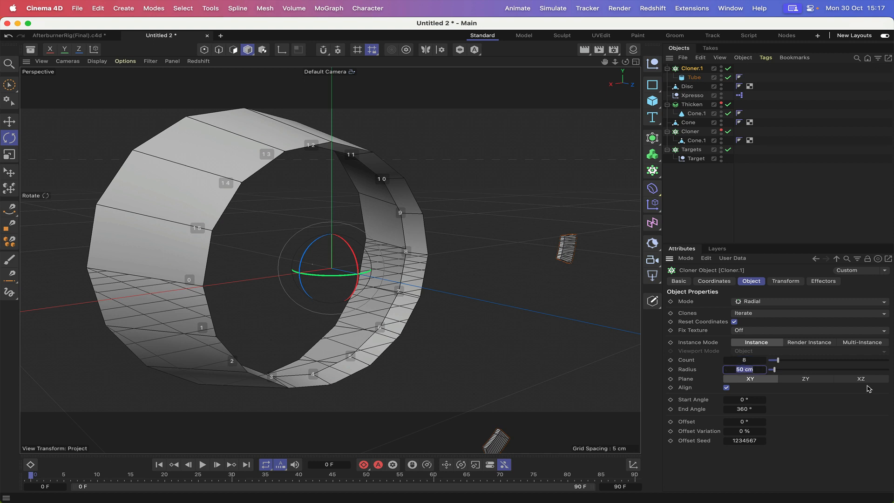
{"action": "type", "text": "-1"}
{"action": "key", "text": "Return"}
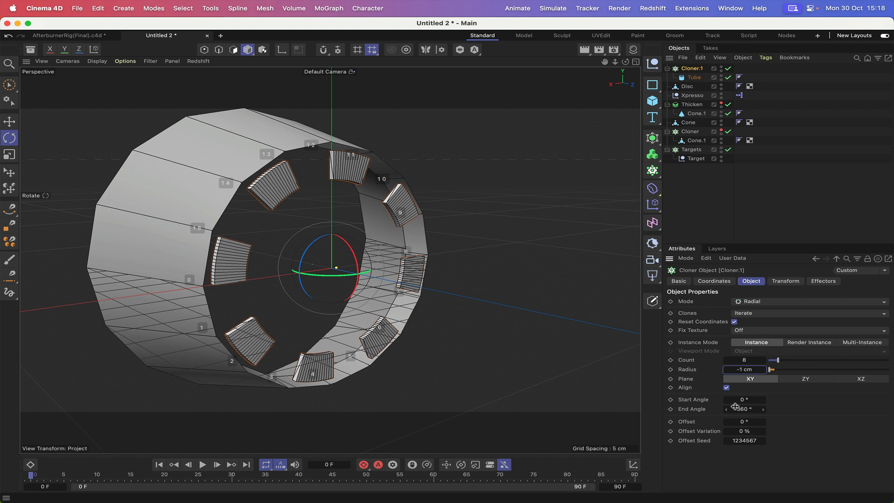
Step: Set the radial Cloner's offset to -12° to align the Tube segments symmetrically inside the nozzle ring
{"action": "left_click", "coordinate": [744, 422]}
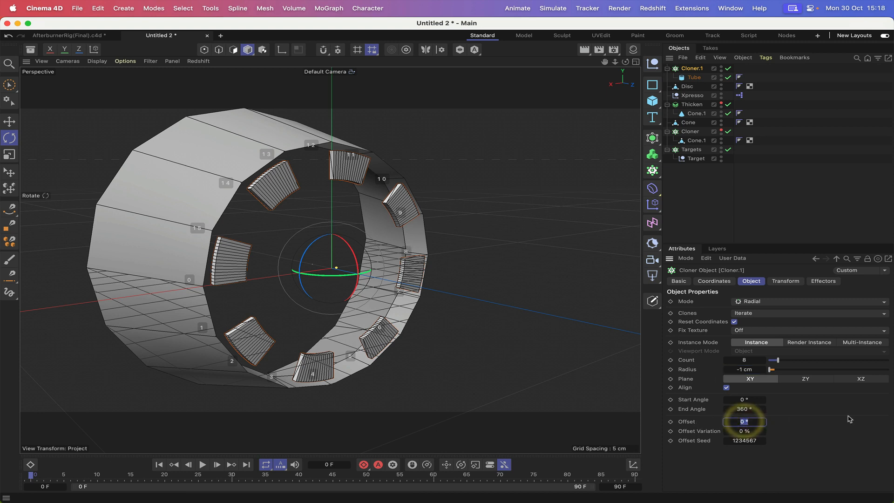
{"action": "type", "text": "-13"}
{"action": "key", "text": "Return"}
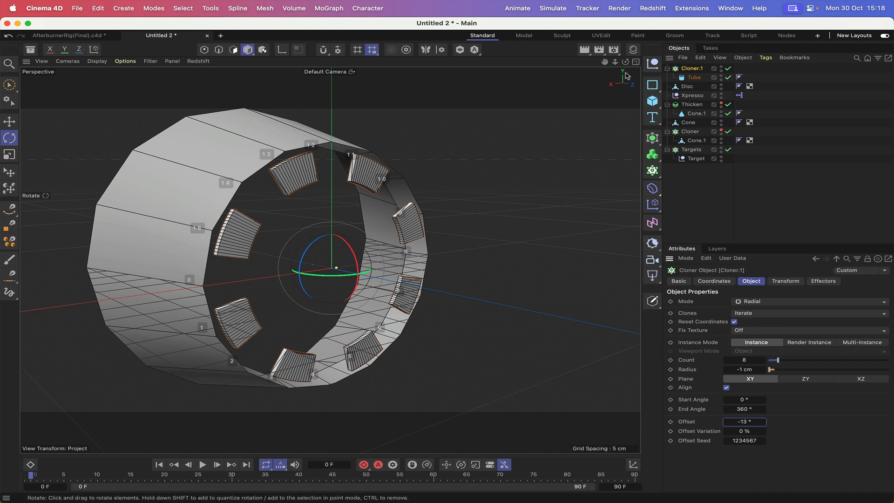
{"action": "mouse_move", "coordinate": [626, 62]}
{"action": "left_mouse_down"}
{"action": "mouse_move", "coordinate": [608, 65]}
{"action": "mouse_move", "coordinate": [615, 60]}
{"action": "left_mouse_up"}
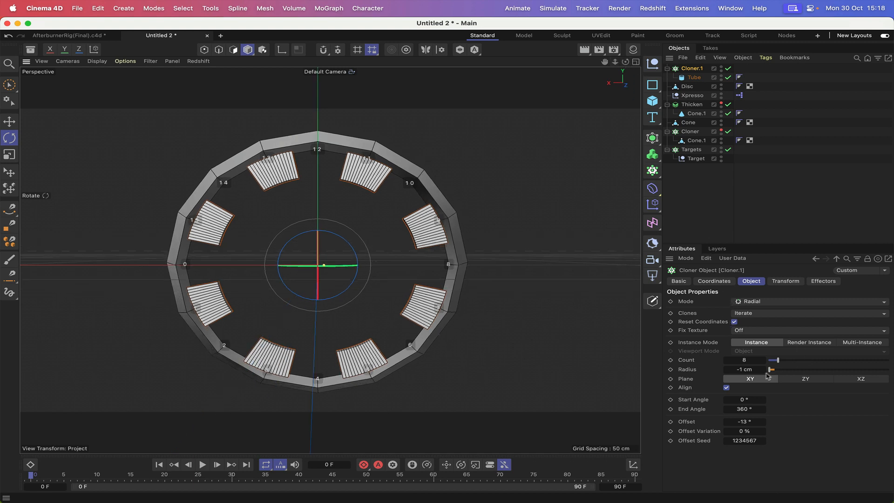
{"action": "left_click", "coordinate": [727, 422]}
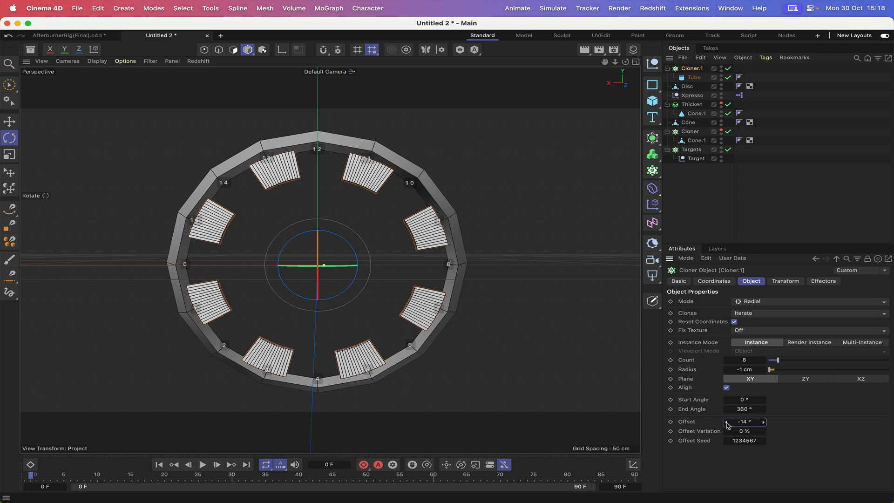
{"action": "left_click", "coordinate": [764, 422]}
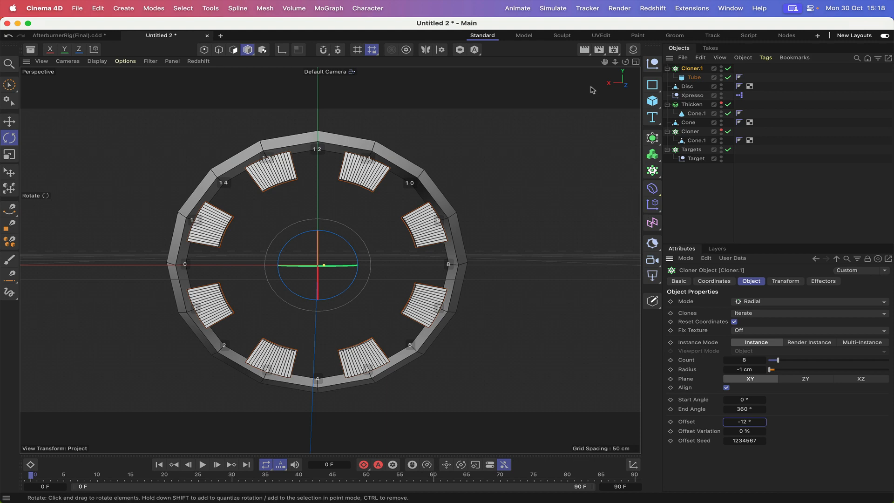
{"action": "left_click_drag", "start_coordinate": [625, 62], "coordinate": [603, 64]}
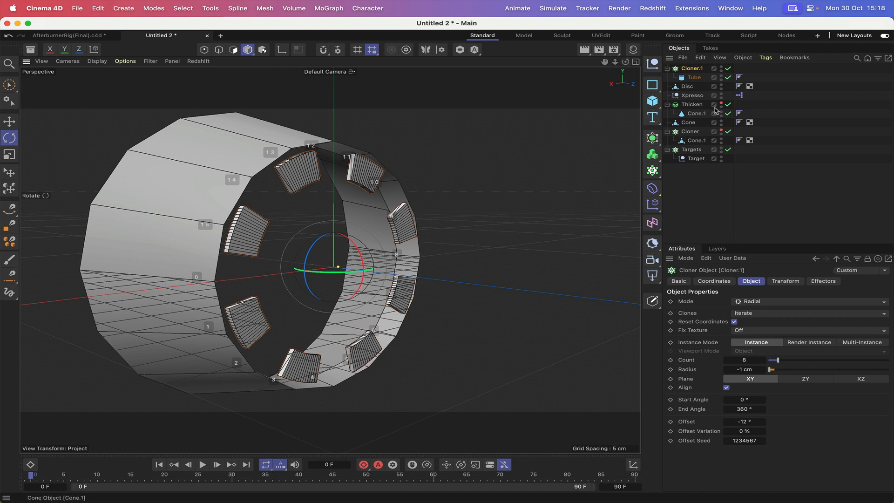
Step: Rename the Tube's Cloner to Jets and move it below Targets in the object hierarchy
{"action": "double_click", "coordinate": [690, 69]}
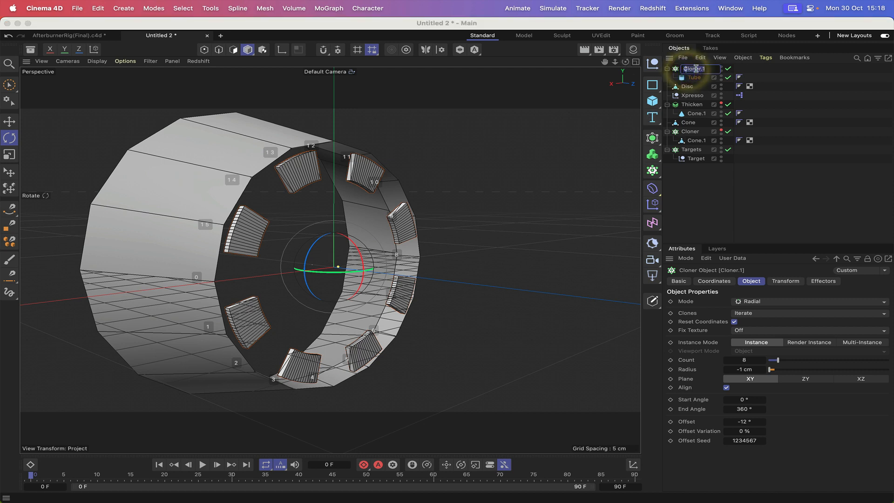
{"action": "type", "text": "Jets"}
{"action": "key", "text": "Return"}
{"action": "left_click_drag", "start_coordinate": [690, 70], "coordinate": [671, 171]}
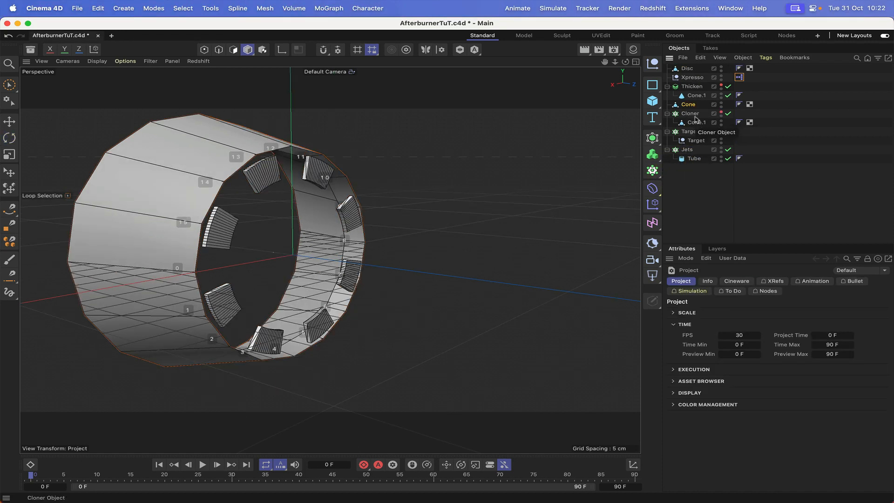
Step: Rename the 16-count radial Cloner as NozzleOuter and make it visible in the viewport
{"action": "double_click", "coordinate": [690, 114]}
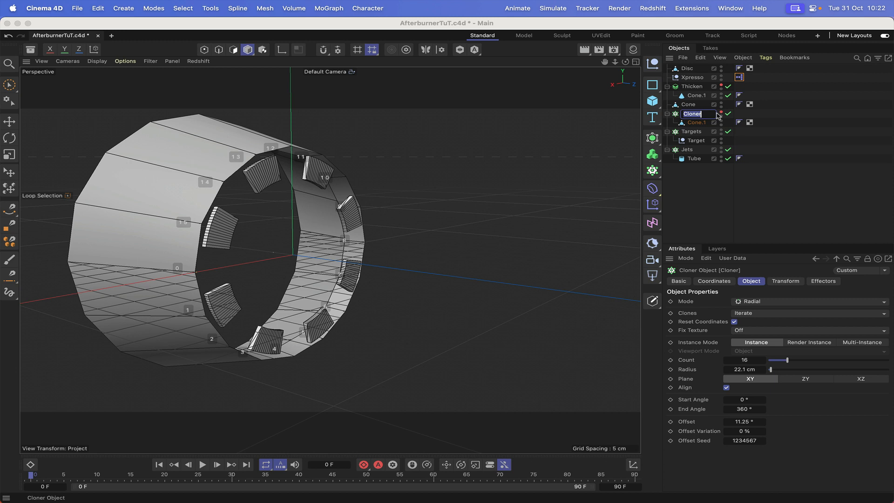
{"action": "type", "text": "N"}
{"action": "type", "text": "ozzleOuter"}
{"action": "key", "text": "Return"}
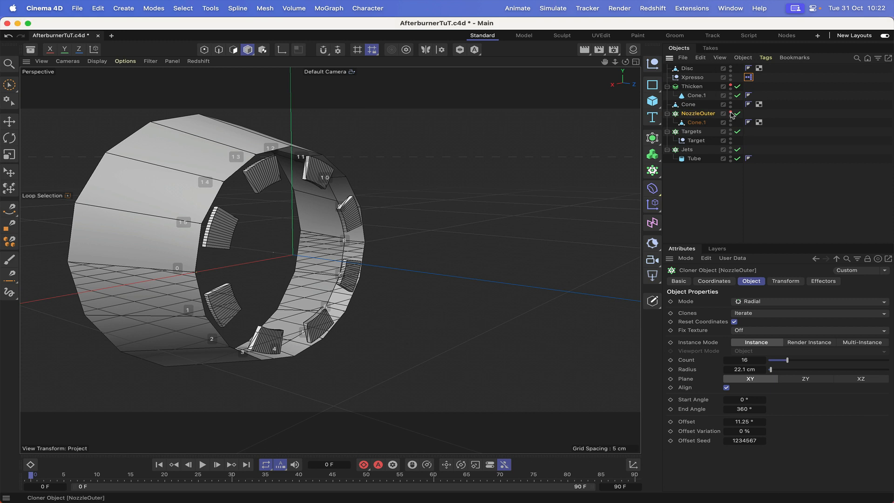
{"action": "left_click", "coordinate": [732, 114]}
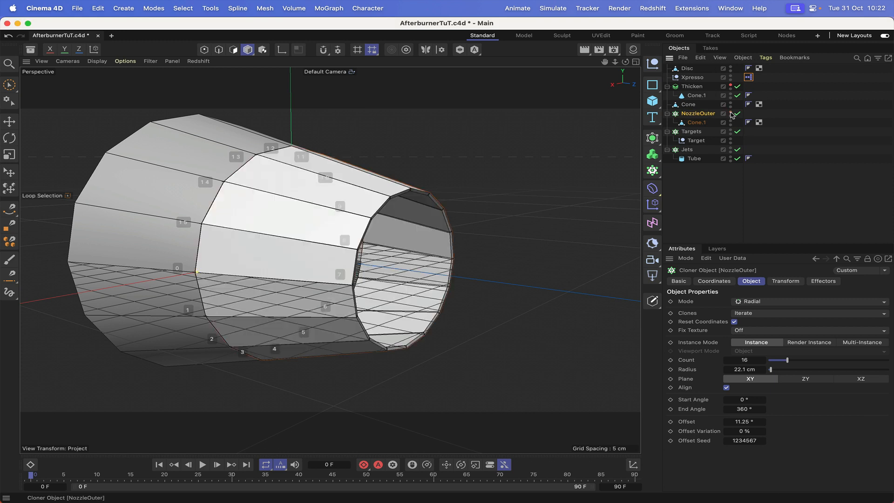
Step: Rename the Thicken generator as NozzleInner
{"action": "double_click", "coordinate": [691, 87]}
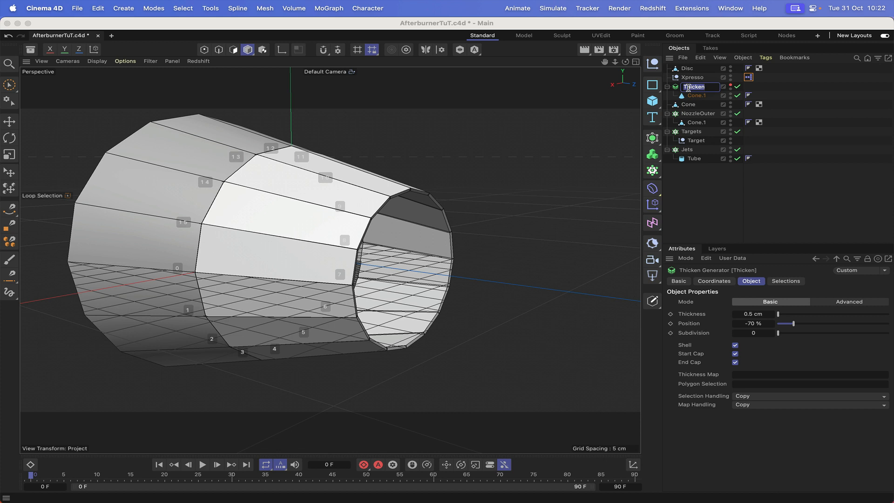
{"action": "type", "text": "NozzleInner"}
{"action": "key", "text": "Return"}
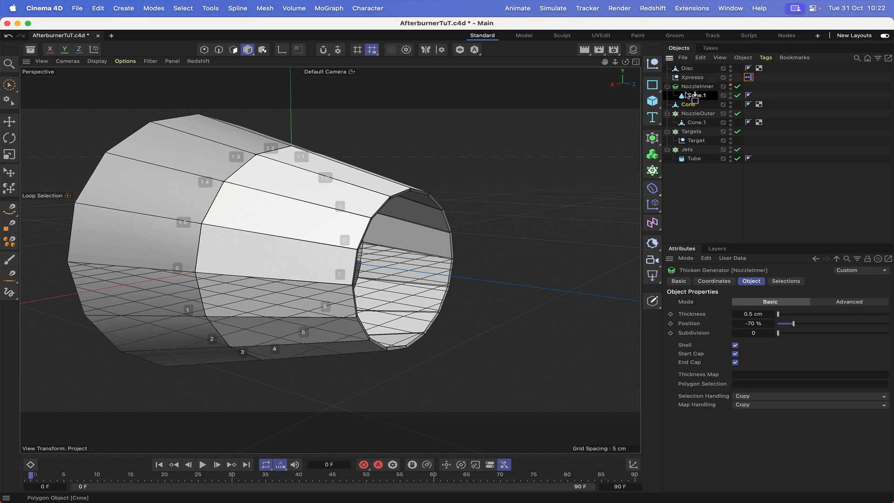
Step: Move the standalone Cone above NozzleInner in the object hierarchy and rename it as NozzleConnector
{"action": "left_click_drag", "start_coordinate": [692, 96], "coordinate": [685, 86]}
{"action": "double_click", "coordinate": [688, 87]}
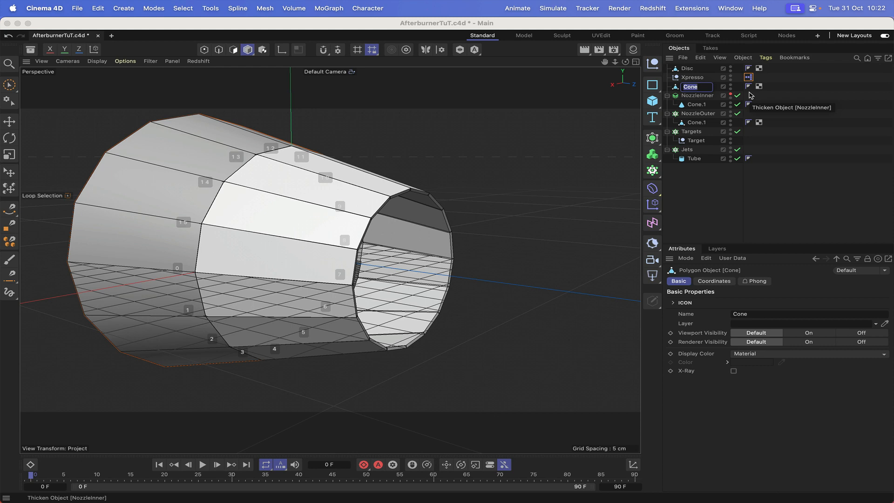
{"action": "type", "text": "No"}
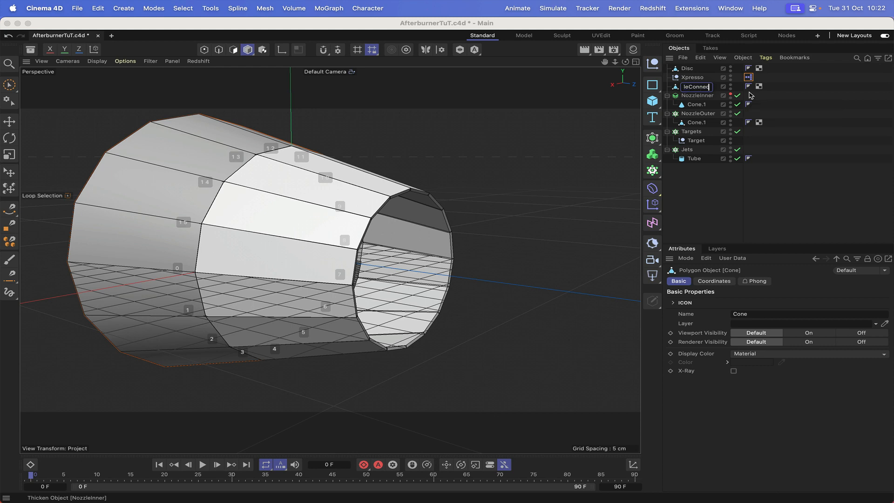
{"action": "type", "text": "or"}
{"action": "key", "text": "Return"}
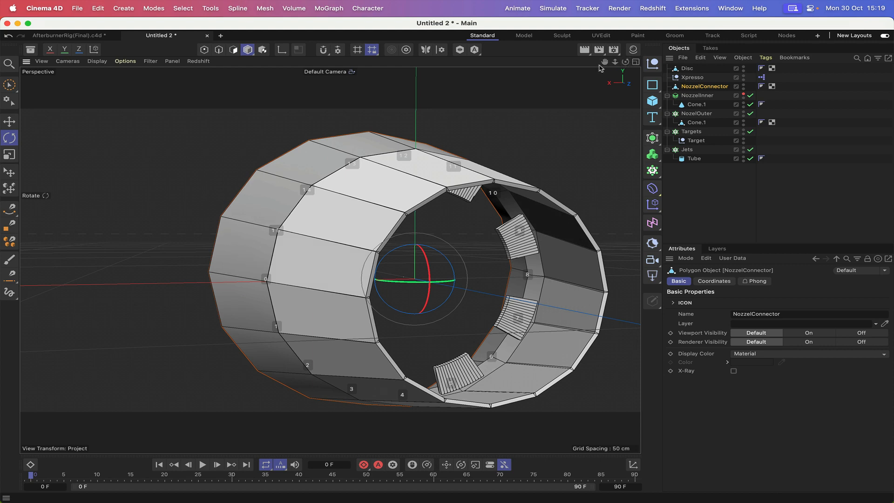
Step: Test the Xpresso null's controls by raising Nozzel Open/Close to 100 and Thrust to 4, and return both to 0
{"action": "left_click_drag", "start_coordinate": [605, 62], "coordinate": [531, 49]}
{"action": "left_click", "coordinate": [696, 80]}
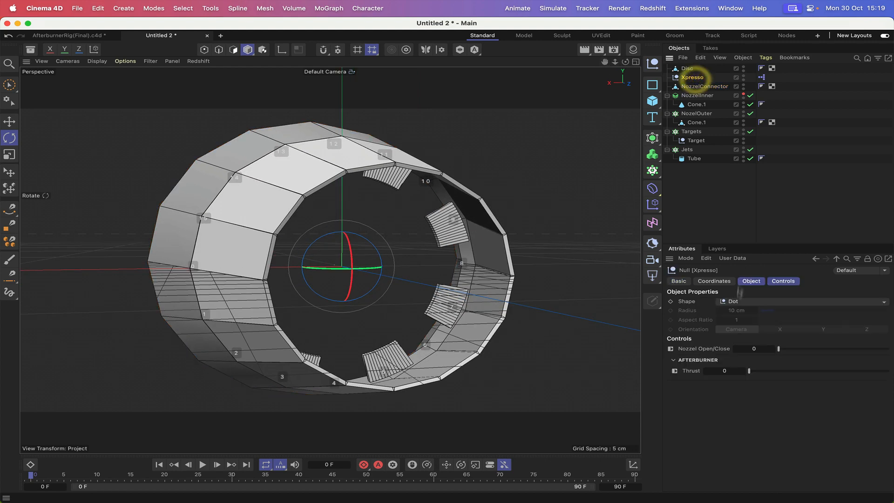
{"action": "left_click_drag", "start_coordinate": [789, 351], "coordinate": [893, 331]}
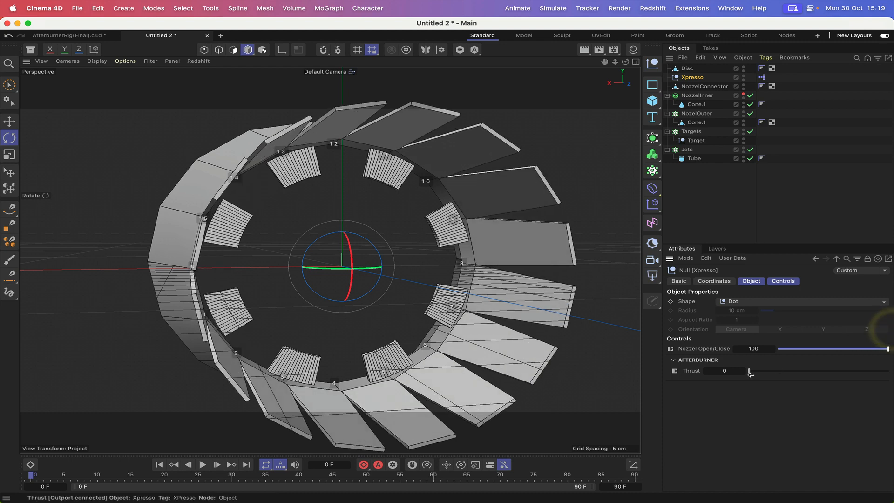
{"action": "left_click_drag", "start_coordinate": [749, 372], "coordinate": [815, 354]}
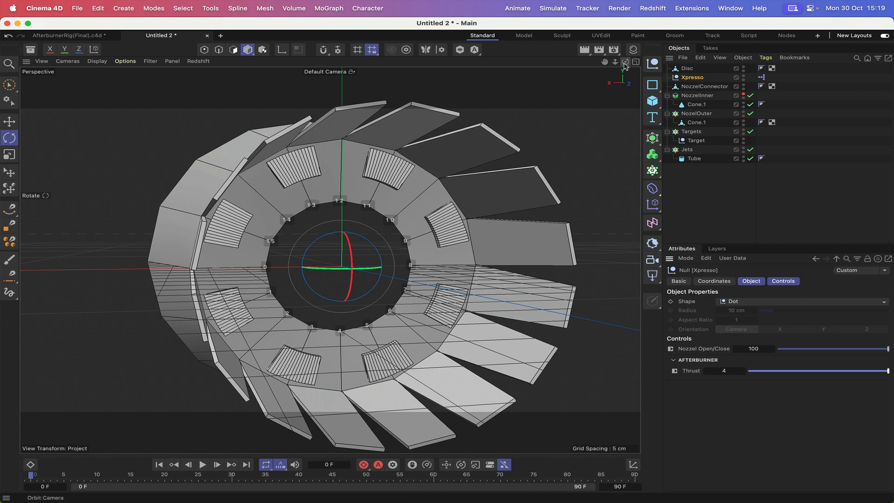
{"action": "mouse_move", "coordinate": [625, 61]}
{"action": "left_mouse_down"}
{"action": "mouse_move", "coordinate": [596, 70]}
{"action": "mouse_move", "coordinate": [615, 66]}
{"action": "left_mouse_up"}
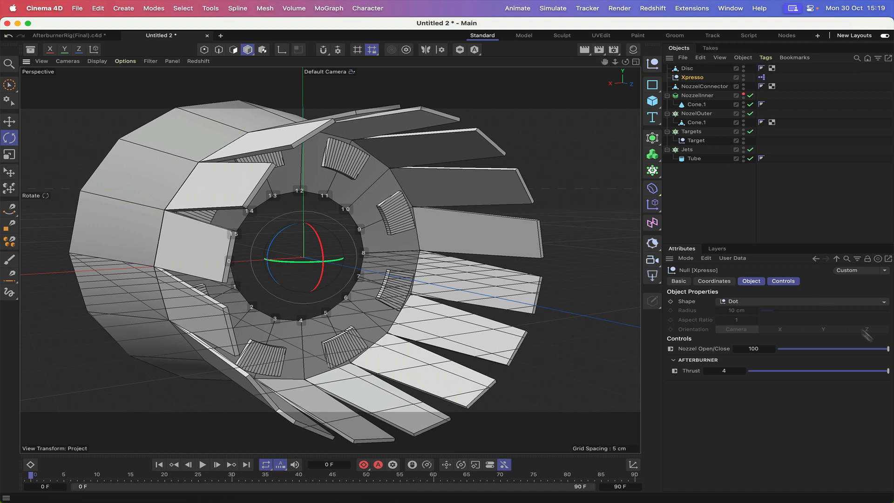
{"action": "left_click_drag", "start_coordinate": [888, 372], "coordinate": [736, 381]}
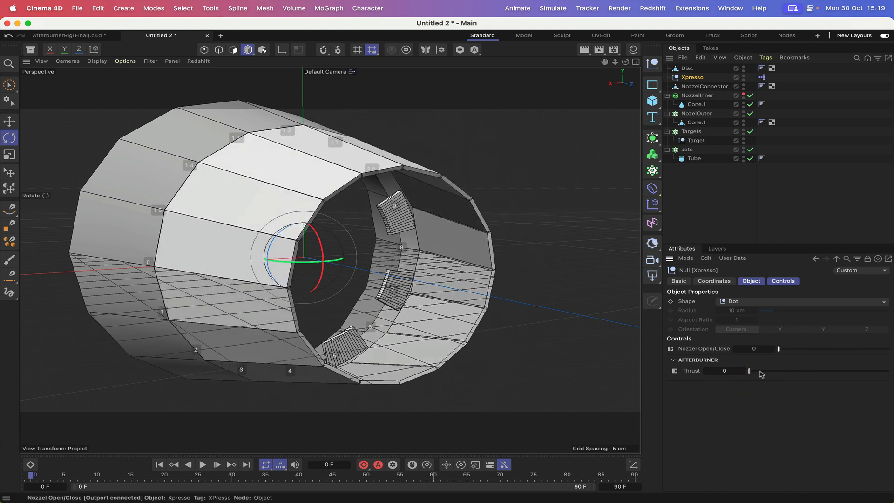
{"action": "left_click_drag", "start_coordinate": [778, 349], "coordinate": [756, 328]}
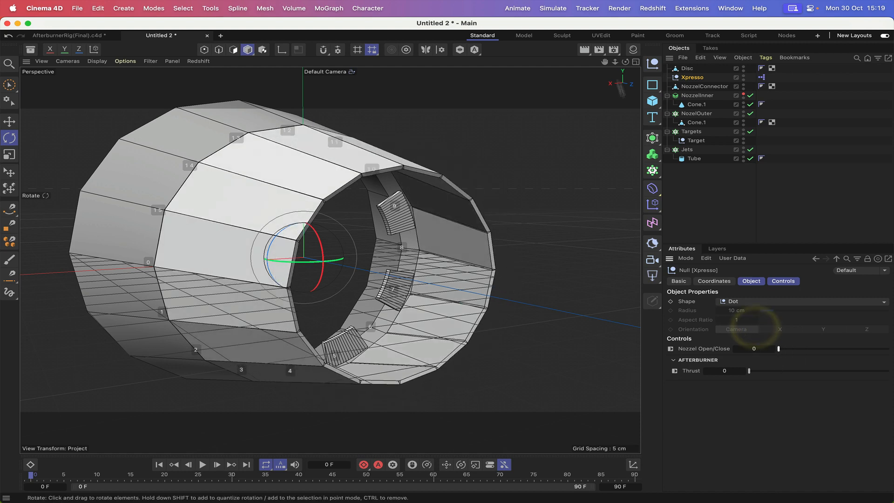
{"action": "right_click_drag", "start_coordinate": [606, 64], "coordinate": [573, 64]}
{"action": "left_click_drag", "start_coordinate": [605, 64], "coordinate": [630, 61]}
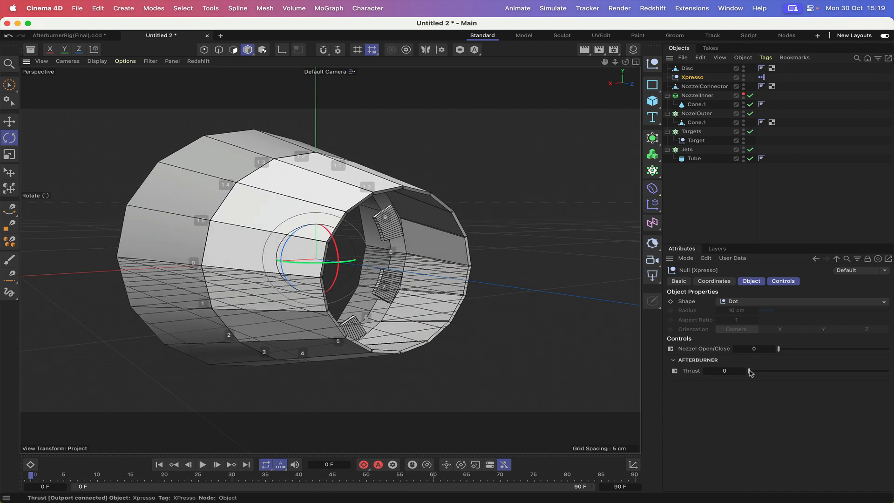
{"action": "left_click_drag", "start_coordinate": [751, 370], "coordinate": [733, 365]}
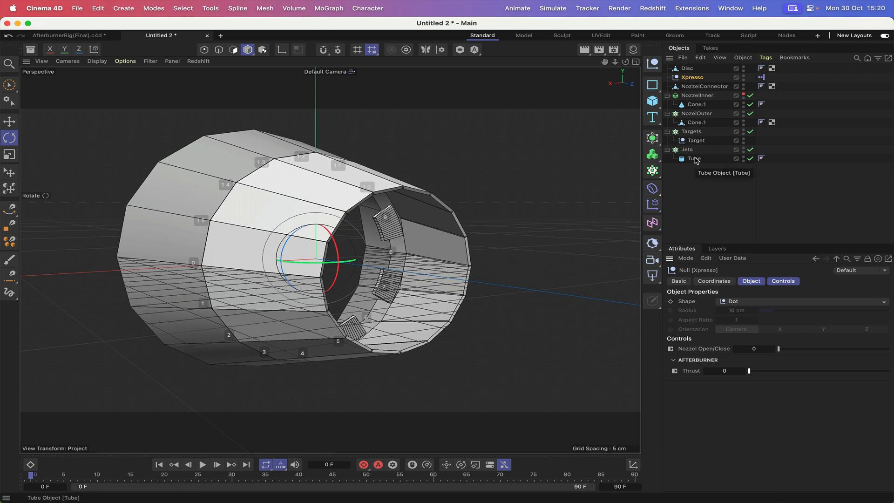
Step: Open the Xpresso null's node network to review its connections, and close the XPresso Editor
{"action": "double_click", "coordinate": [762, 78]}
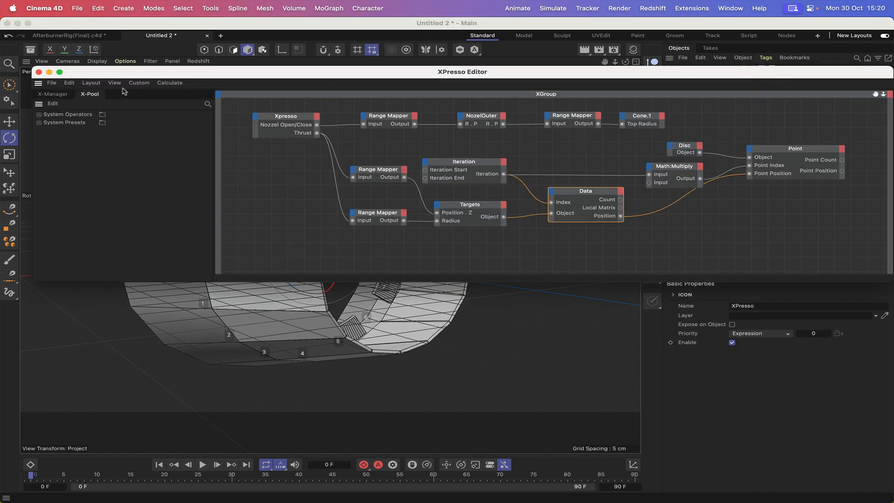
{"action": "left_click", "coordinate": [39, 73]}
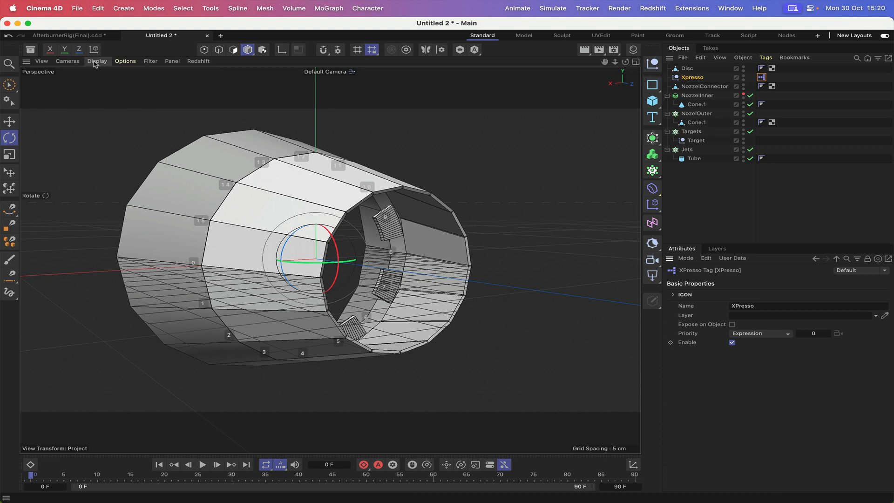
Step: Switch to the AfterburnerRig(Final).c4d project and play its animation to examine the Pyro flames from the nozzle's side
{"action": "left_click", "coordinate": [88, 35]}
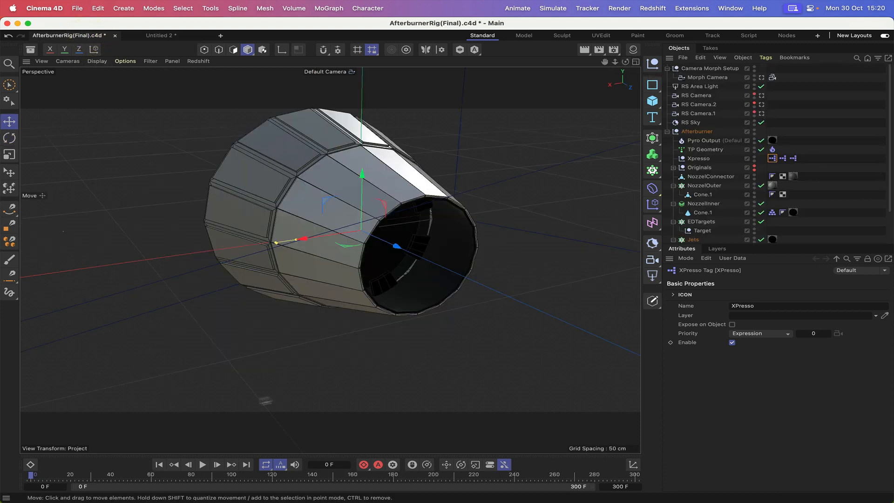
{"action": "left_click", "coordinate": [202, 464]}
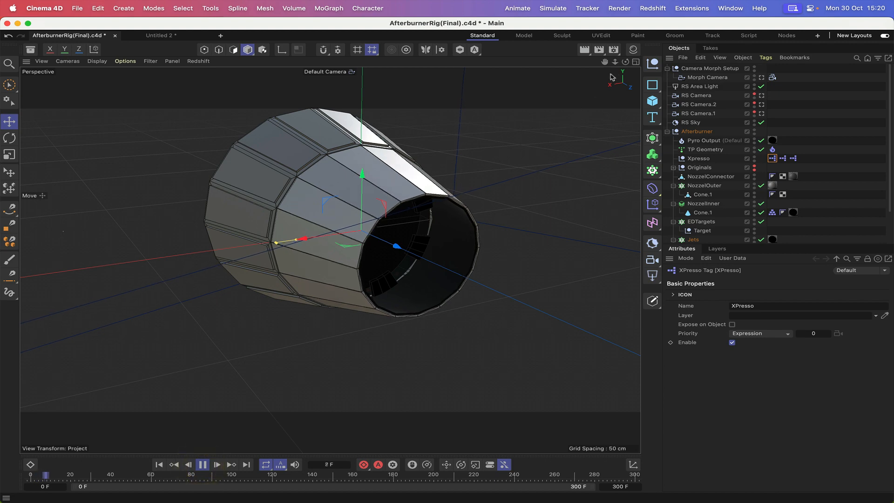
{"action": "left_click_drag", "start_coordinate": [628, 65], "coordinate": [526, 60]}
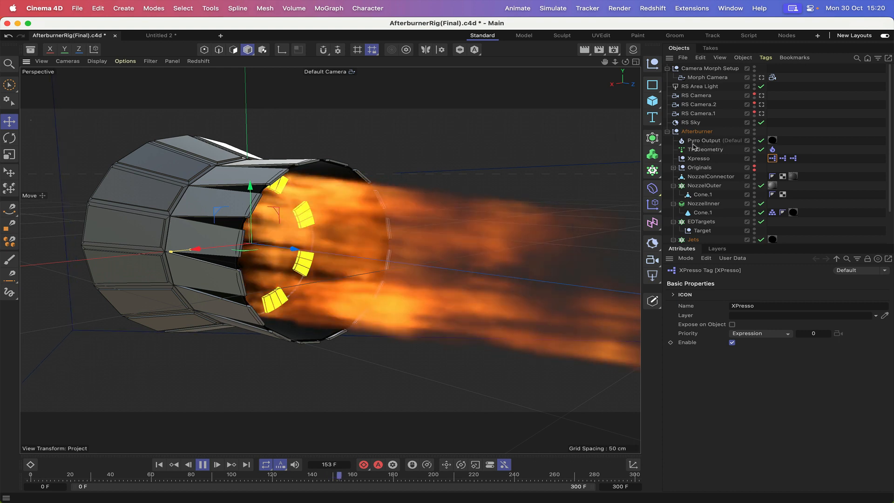
{"action": "left_click", "coordinate": [776, 142]}
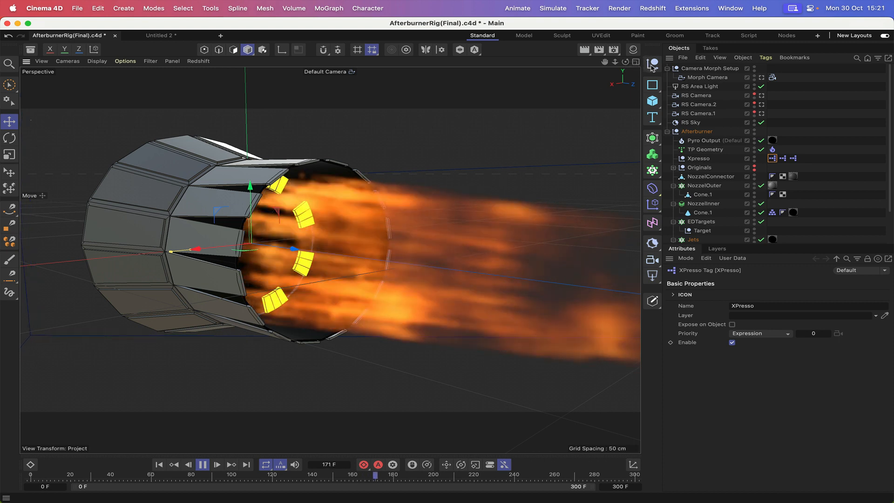
{"action": "left_click", "coordinate": [654, 67]}
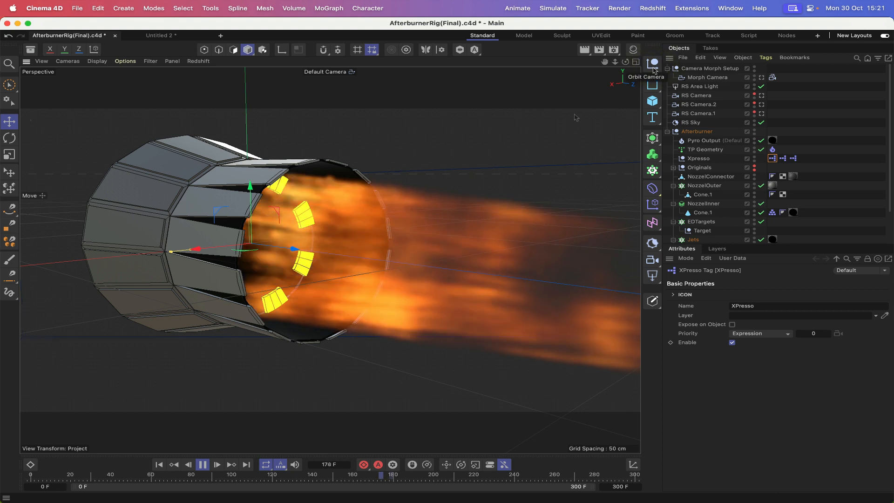